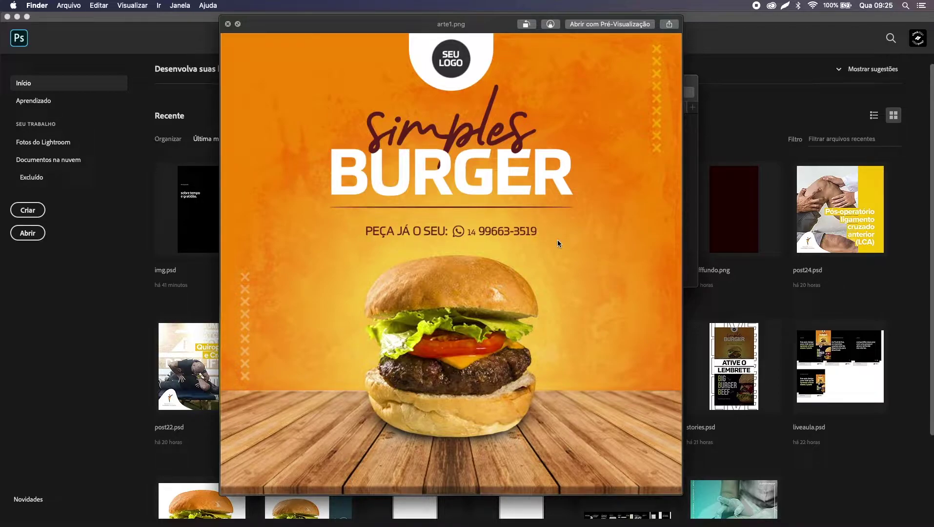
# Step: Close the arte1.png preview and Quick Look arte2.png at full size
pyautogui.press('space')
pyautogui.click(551, 193)
pyautogui.press('space')
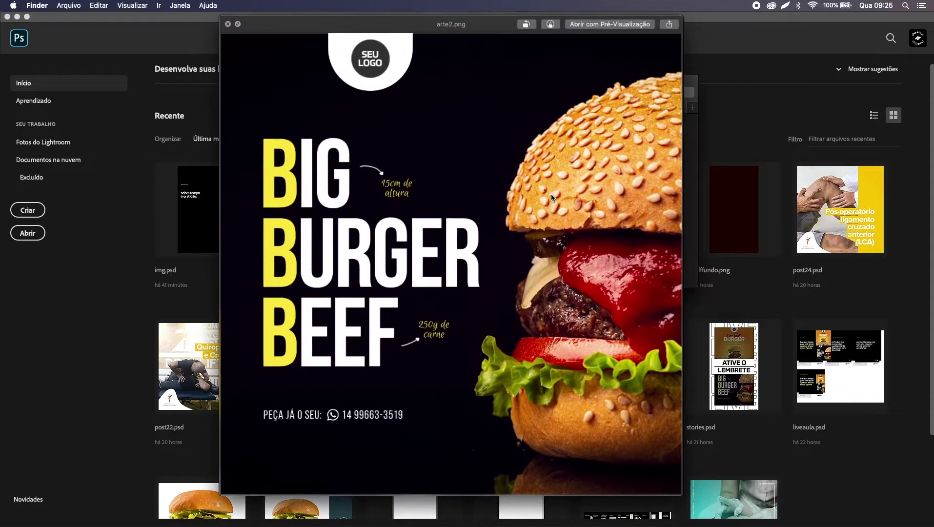
pyautogui.press('space')
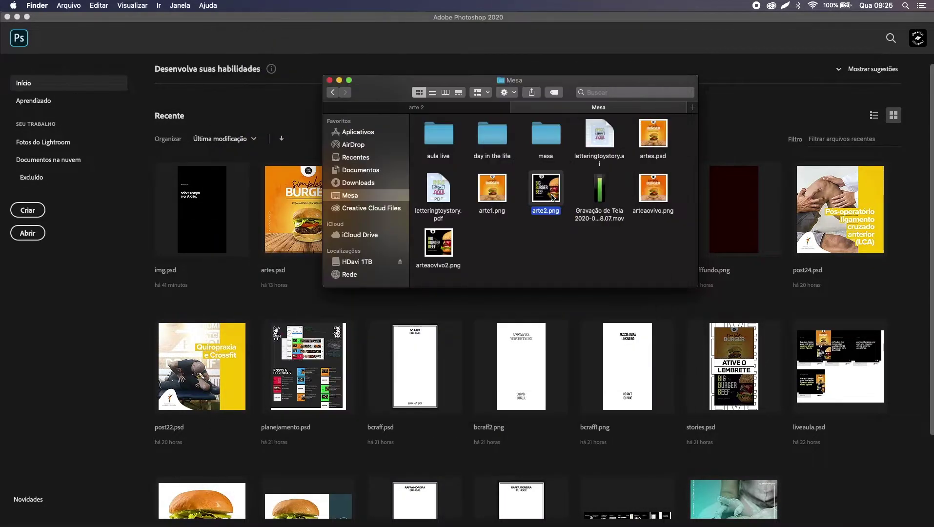
# Step: Preview arte1.png at full size, then close the preview and bring Photoshop forward
pyautogui.click(492, 191)
pyautogui.press('space')
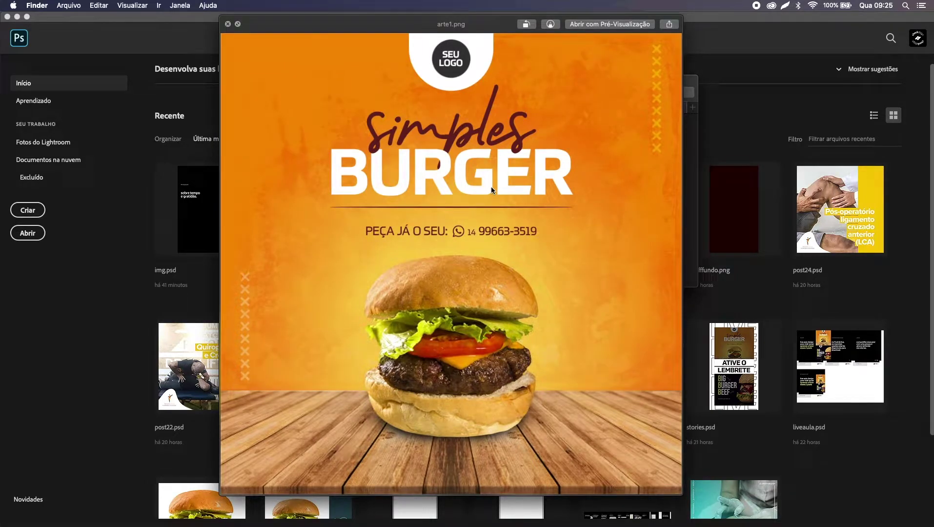
pyautogui.press('space')
pyautogui.press('space')
pyautogui.press('space')
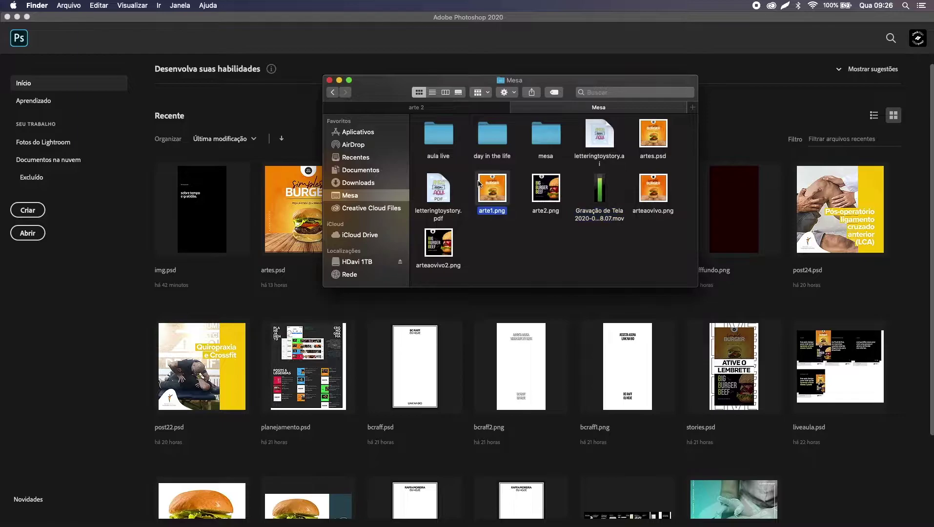
pyautogui.press('space')
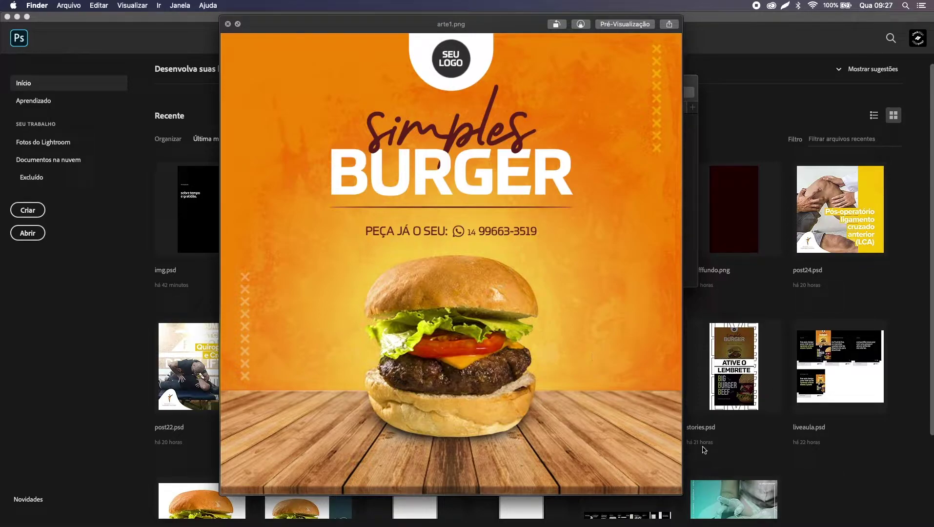
pyautogui.press('space')
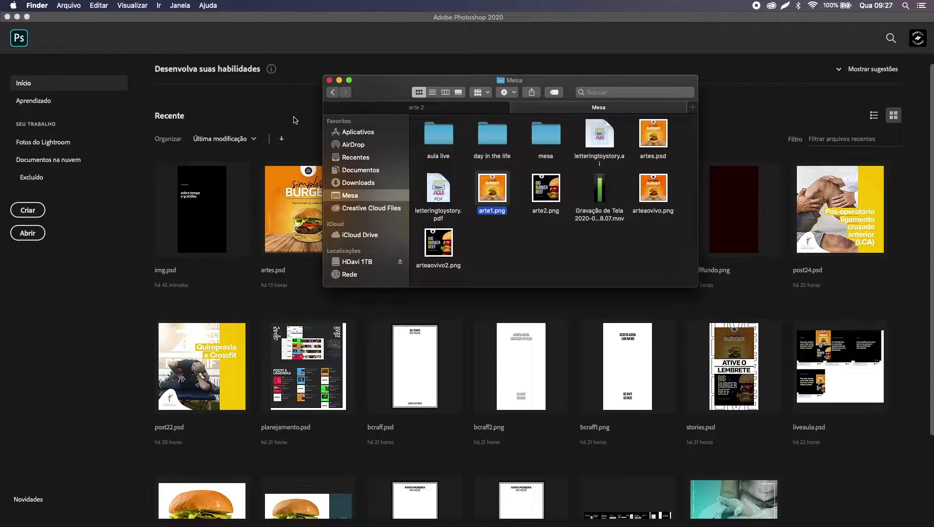
pyautogui.click(295, 118)
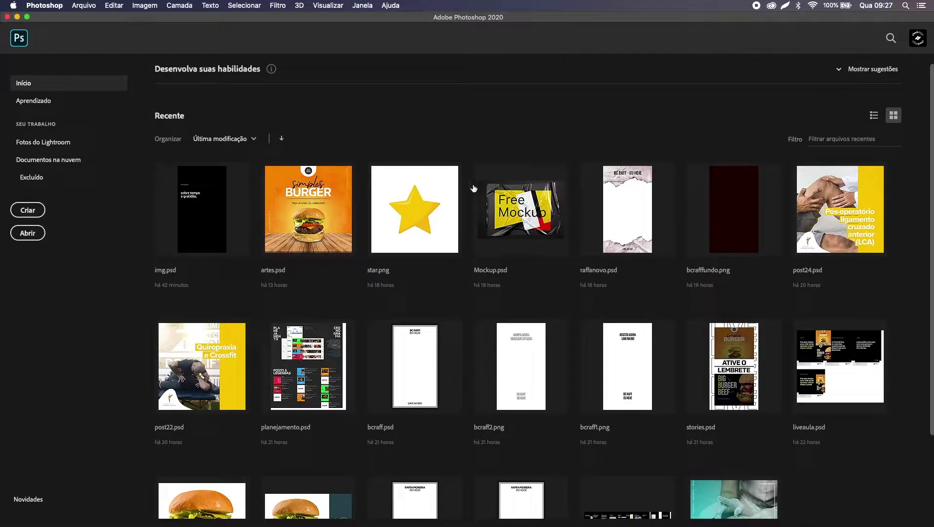
# Step: Create a new white 1080 × 1080 px document at 72 ppi
pyautogui.click(28, 210)
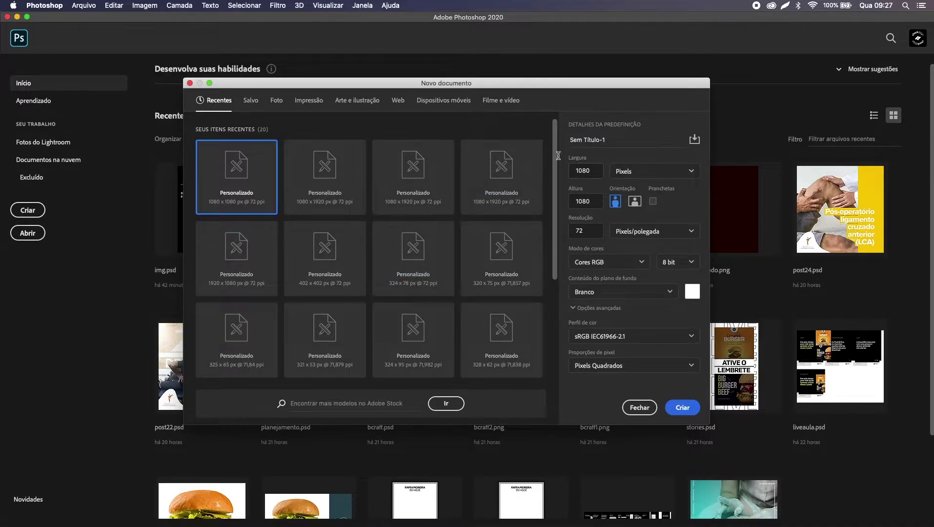
pyautogui.click(595, 171)
pyautogui.click(593, 205)
pyautogui.click(586, 229)
pyautogui.click(592, 228)
pyautogui.moveTo(598, 168); pyautogui.dragTo(568, 167)
pyautogui.click(569, 168)
pyautogui.click(683, 408)
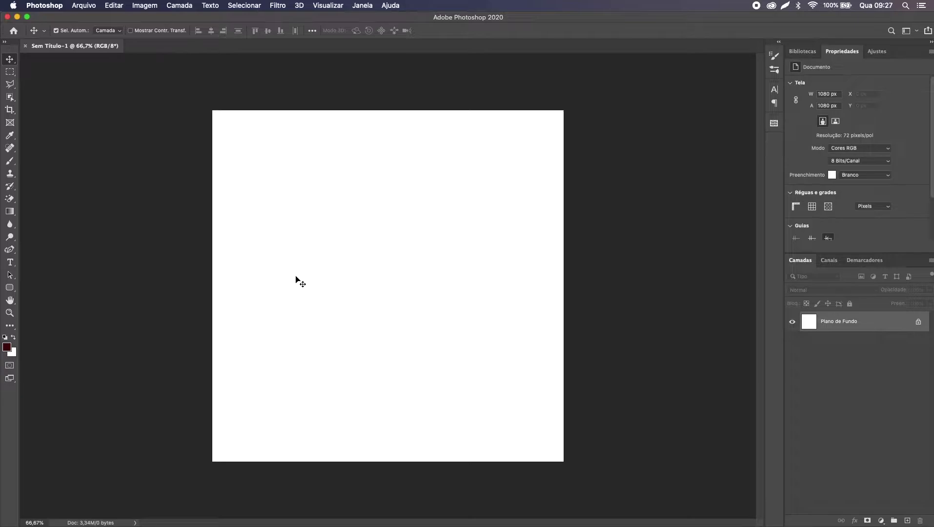
# Step: Add a new guide layout with 5 columns, 5 rows and 70 px margins
pyautogui.click(328, 4)
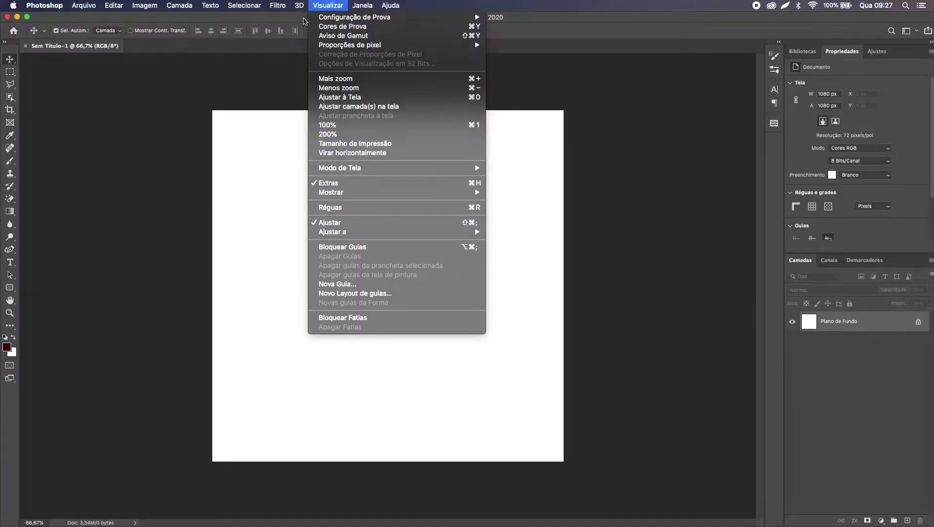
pyautogui.click(360, 295)
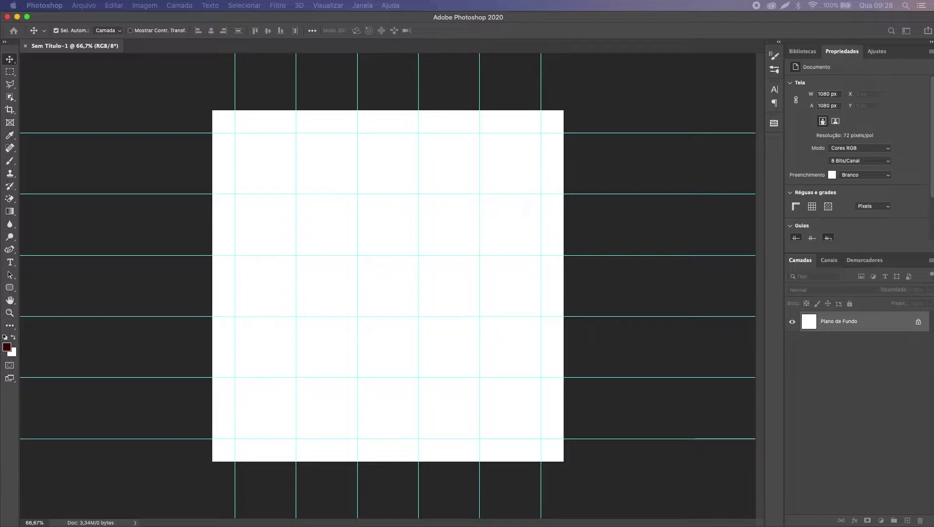
pyautogui.moveTo(843, 171); pyautogui.dragTo(496, 107)
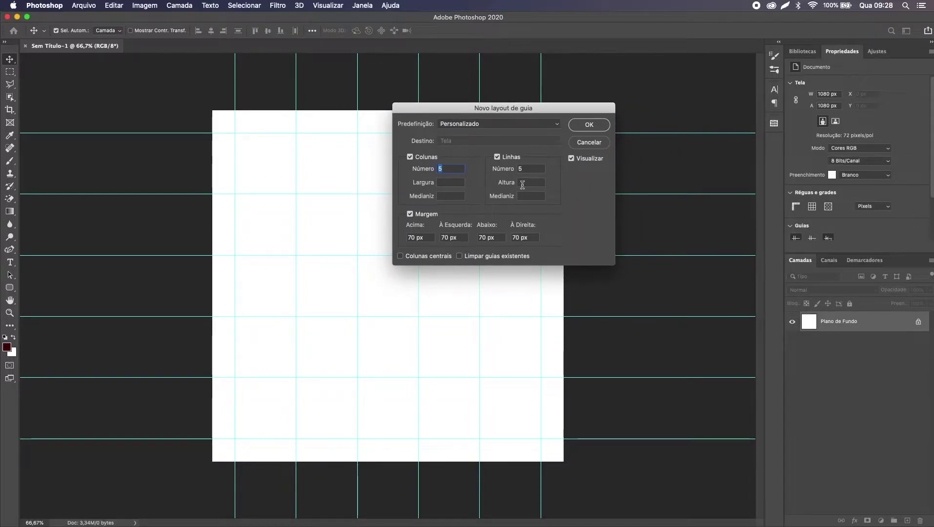
pyautogui.moveTo(454, 108); pyautogui.dragTo(688, 194)
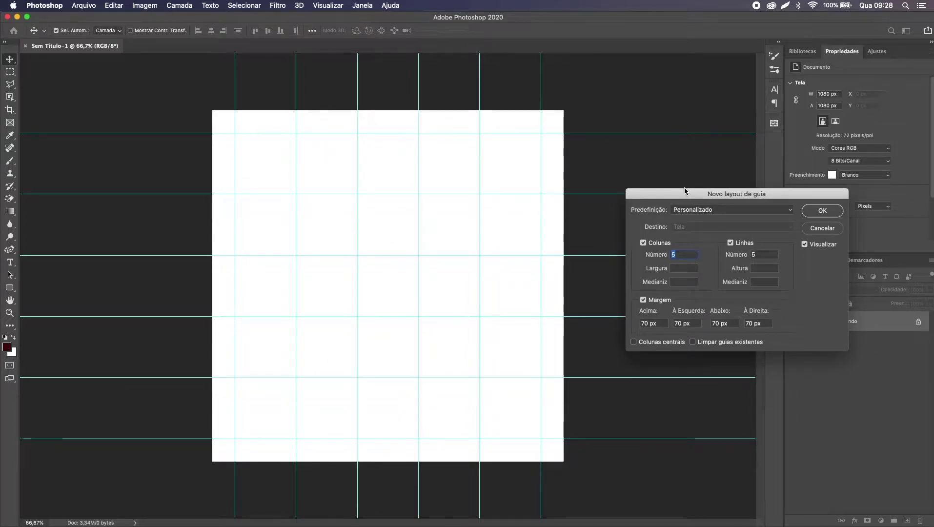
pyautogui.moveTo(682, 188); pyautogui.dragTo(368, 149)
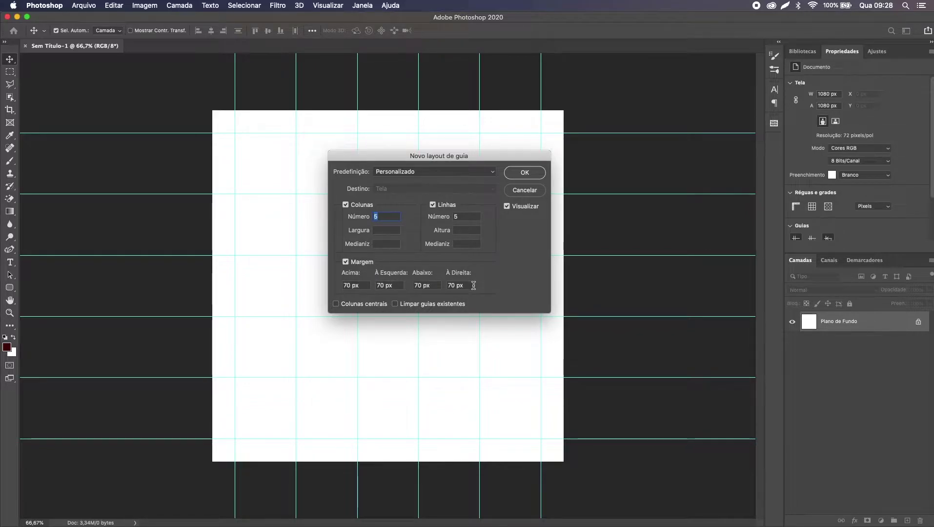
pyautogui.click(518, 172)
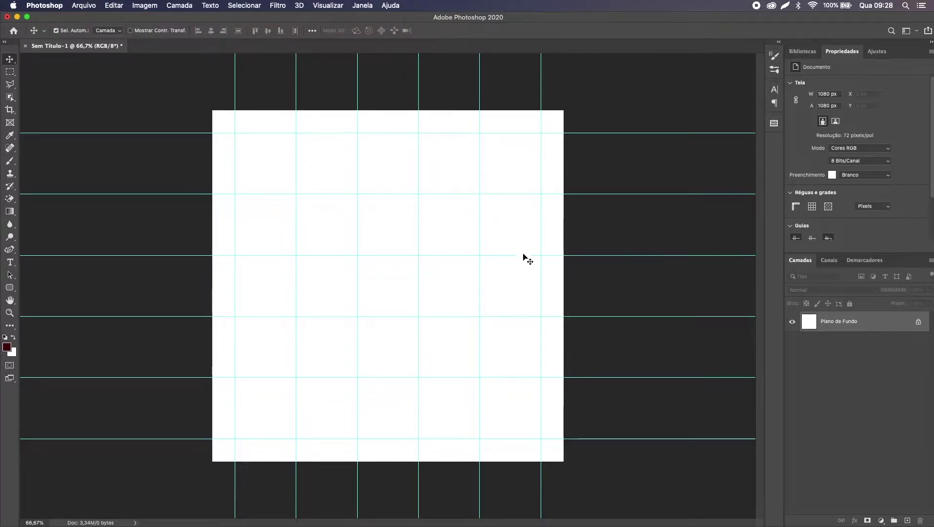
# Step: Briefly toggle the guides, then Quick Look arte1.png in the Mesa folder
pyautogui.press('super+semicolon')
pyautogui.press('super+semicolon')
pyautogui.press('super+semicolon')
pyautogui.press('super+semicolon')
pyautogui.press('super+semicolon')
pyautogui.press('super+semicolon')
pyautogui.press('super+semicolon')
pyautogui.press('super+semicolon')
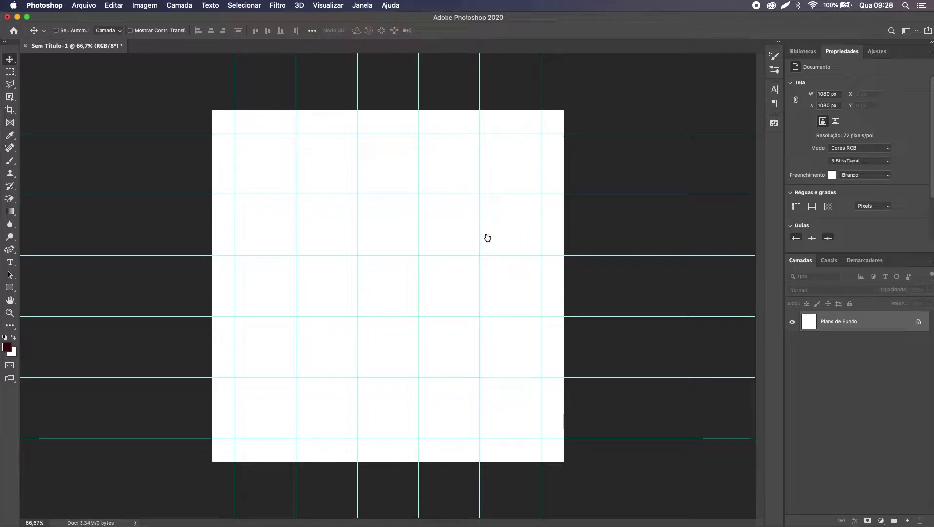
pyautogui.press('super+Tab')
pyautogui.press('space')
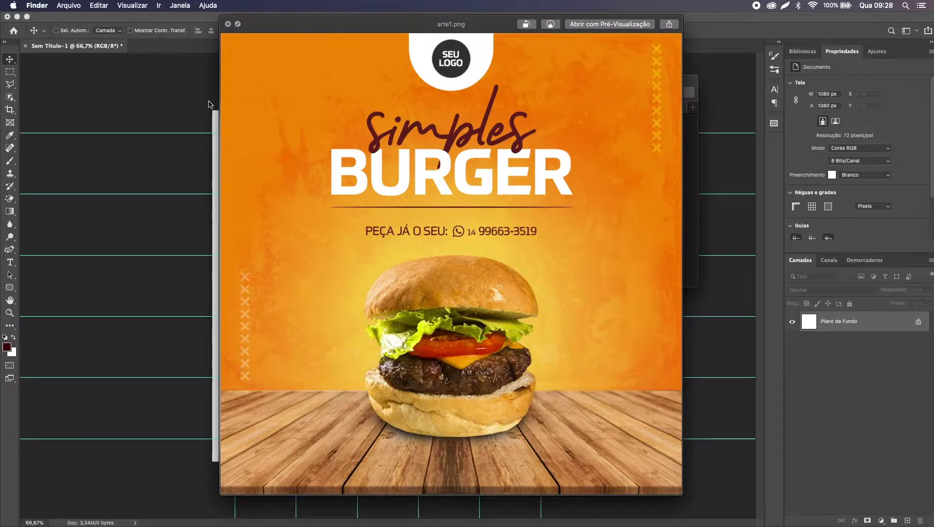
# Step: Close the arte1.png preview, glance at it once more, and return to the gridded canvas
pyautogui.press('space')
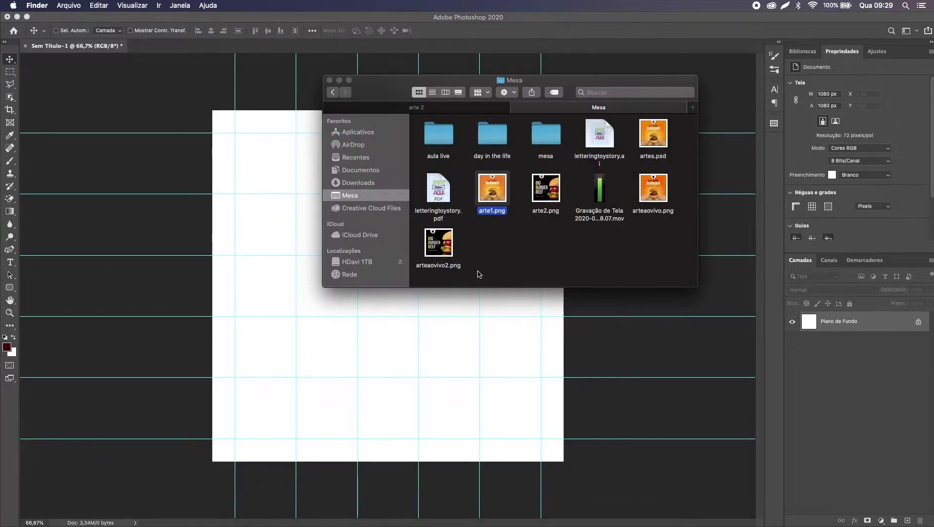
pyautogui.click(498, 328)
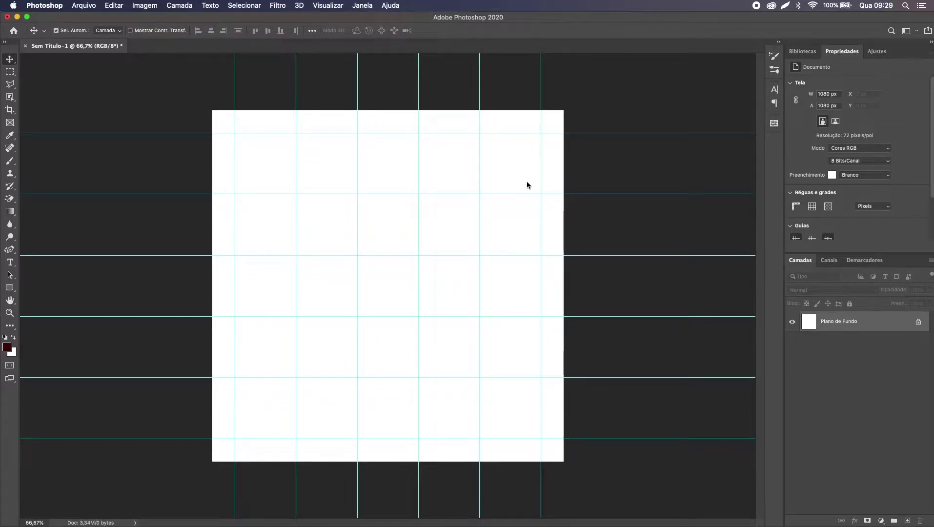
pyautogui.press('super+Tab')
pyautogui.press('space')
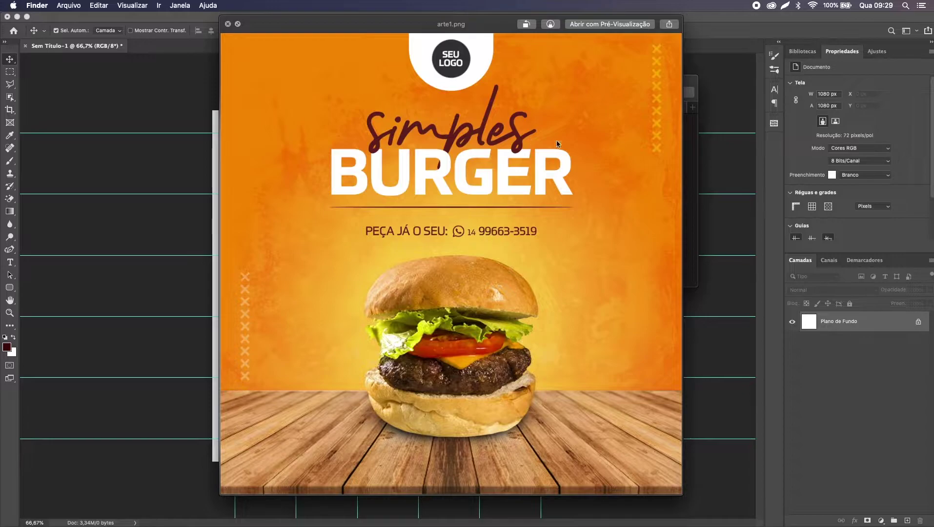
pyautogui.press('space')
pyautogui.click(507, 354)
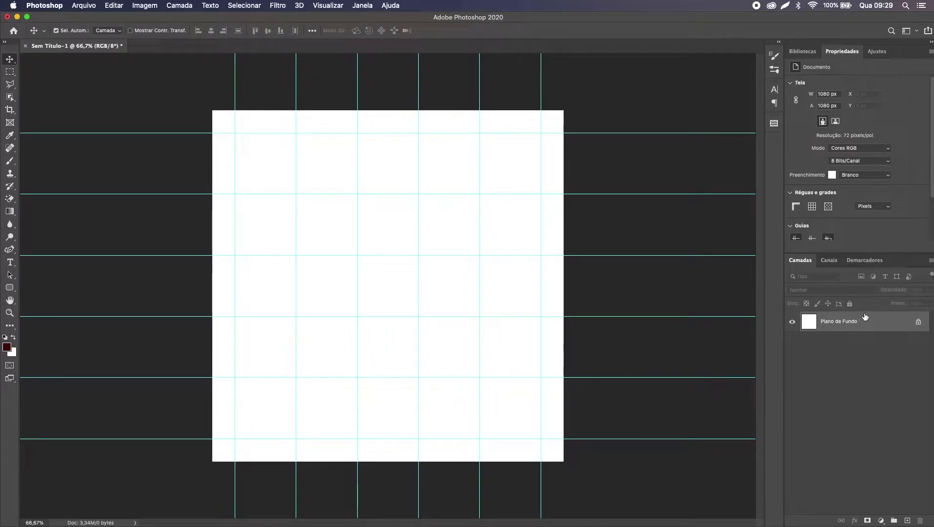
# Step: Add a Gradient Fill layer and try the red-to-yellow SG Duotone 21 gradient
pyautogui.click(881, 520)
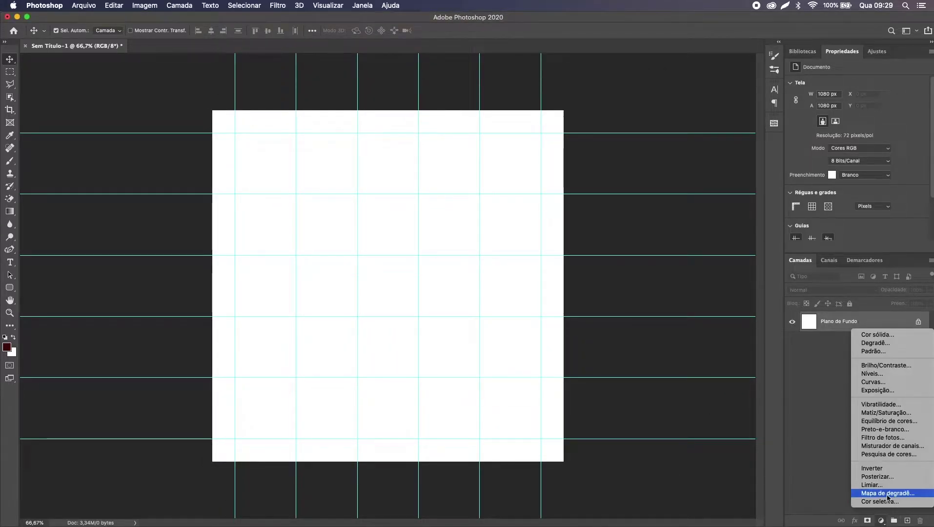
pyautogui.click(886, 344)
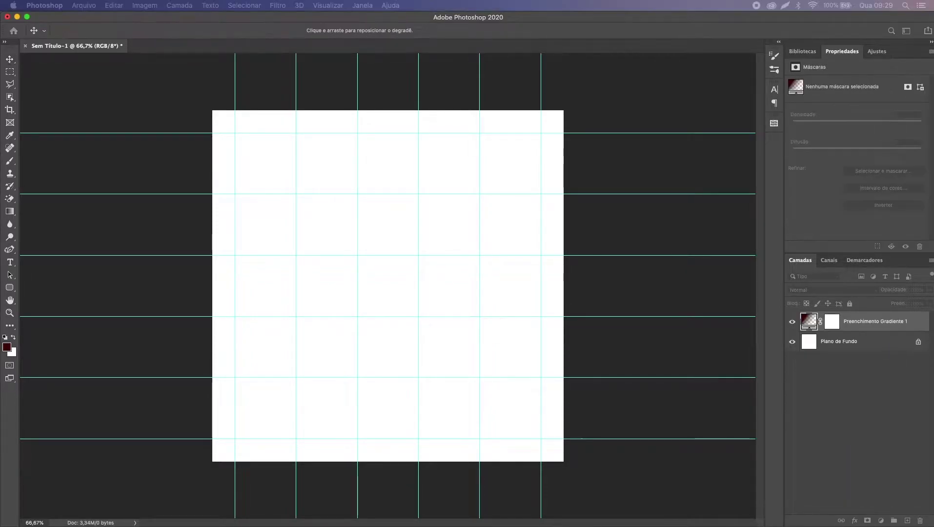
pyautogui.moveTo(719, 197); pyautogui.dragTo(478, 126)
pyautogui.click(462, 139)
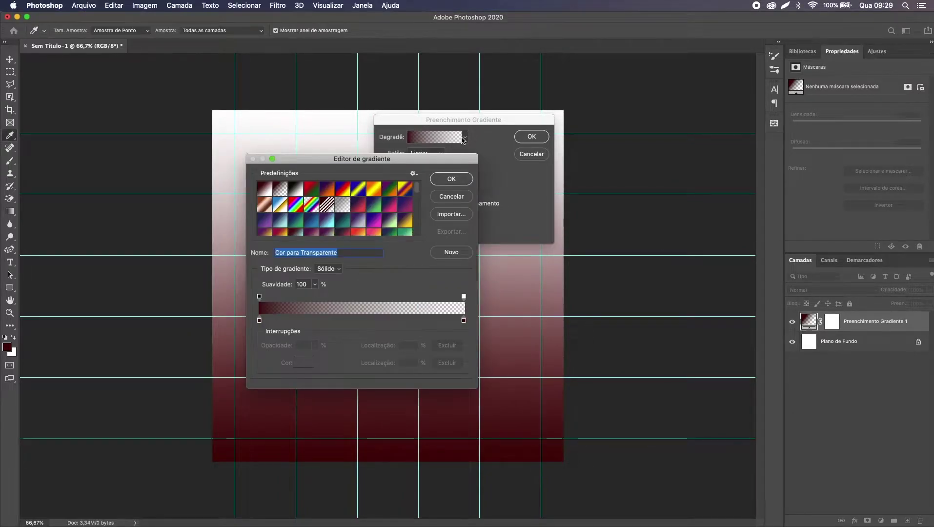
pyautogui.click(360, 232)
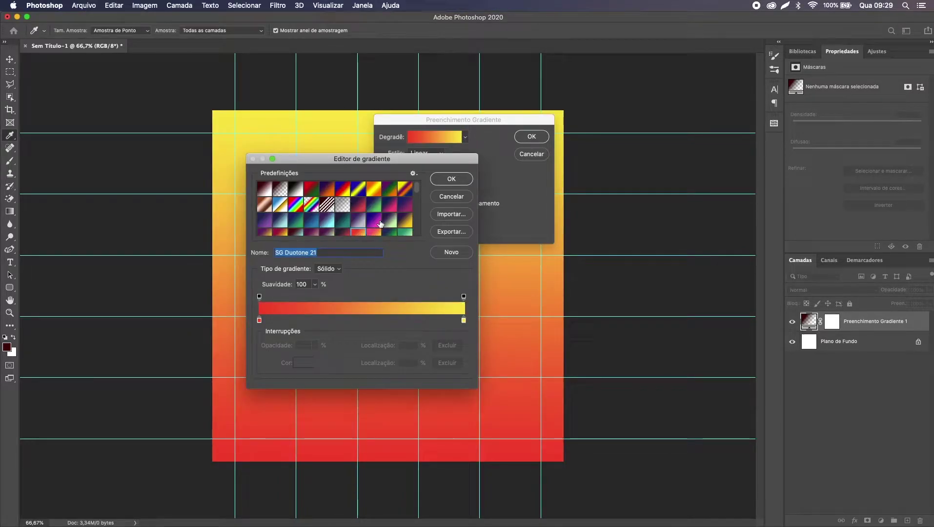
# Step: Switch the gradient to the yellow-to-red Laranja_05 preset from the Laranjas group
pyautogui.scroll(-1, 381, 224)
pyautogui.scroll(-1, 387, 216)
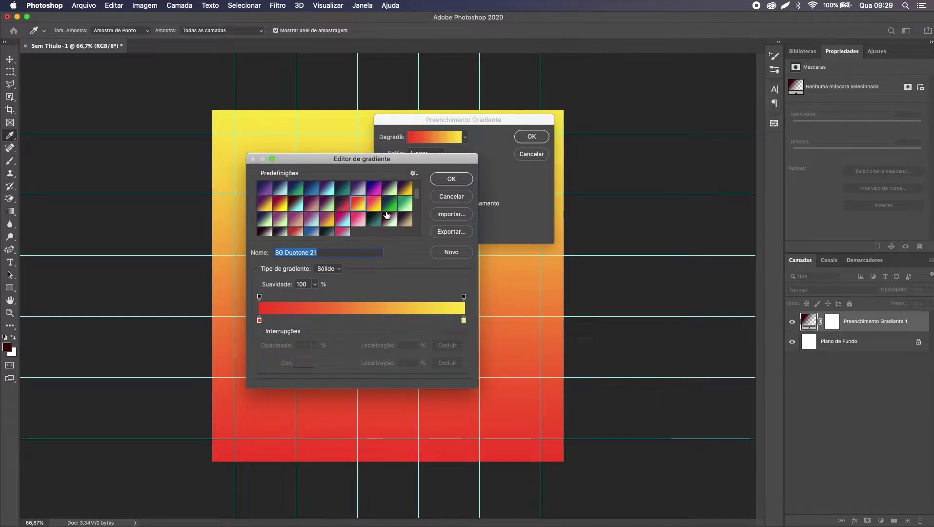
pyautogui.scroll(-2, 386, 215)
pyautogui.scroll(5, 386, 215)
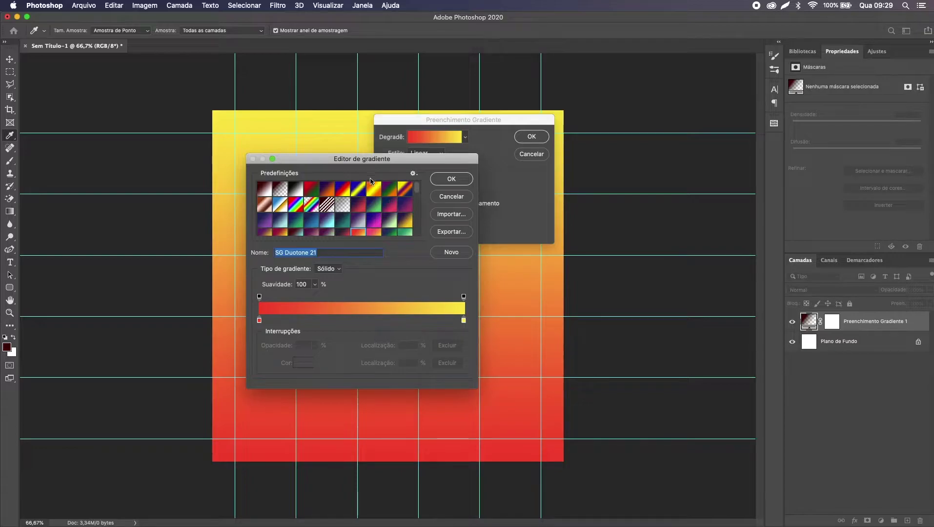
pyautogui.scroll(-8, 356, 211)
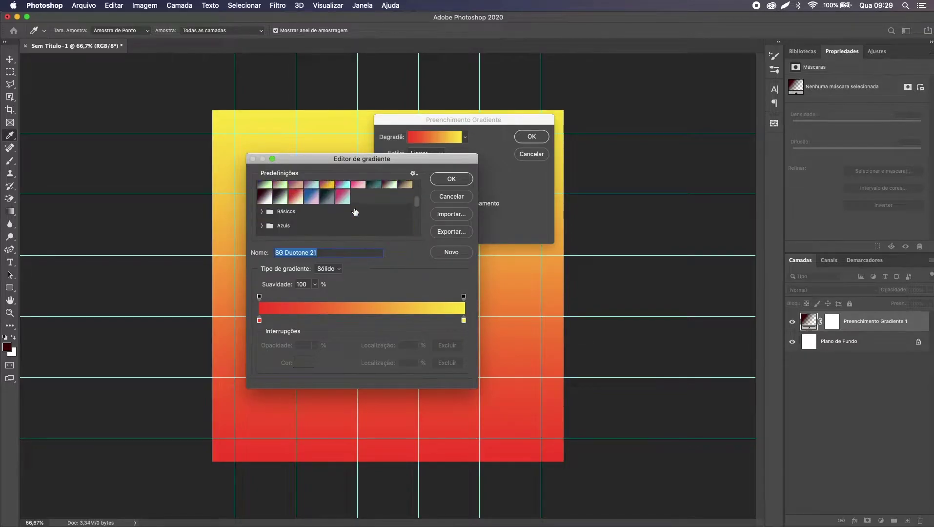
pyautogui.scroll(3, 356, 211)
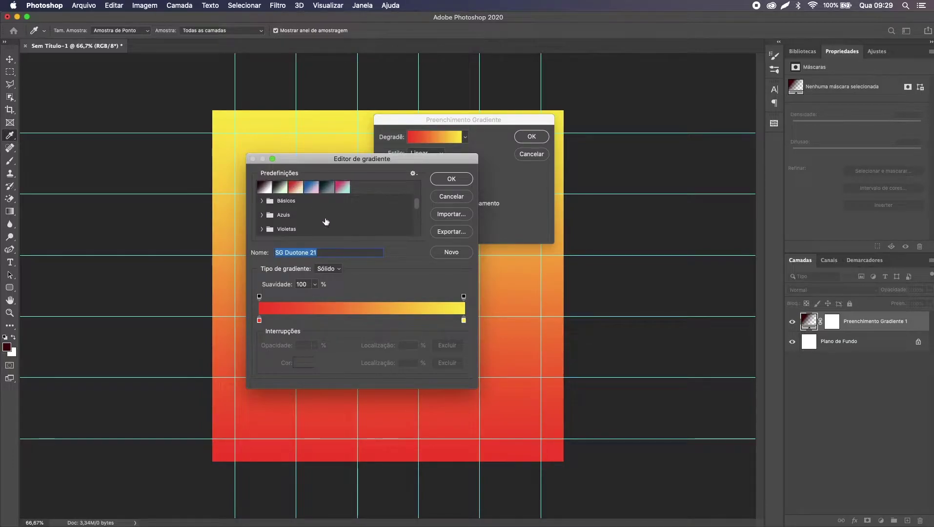
pyautogui.scroll(-3, 299, 223)
pyautogui.scroll(-2, 299, 223)
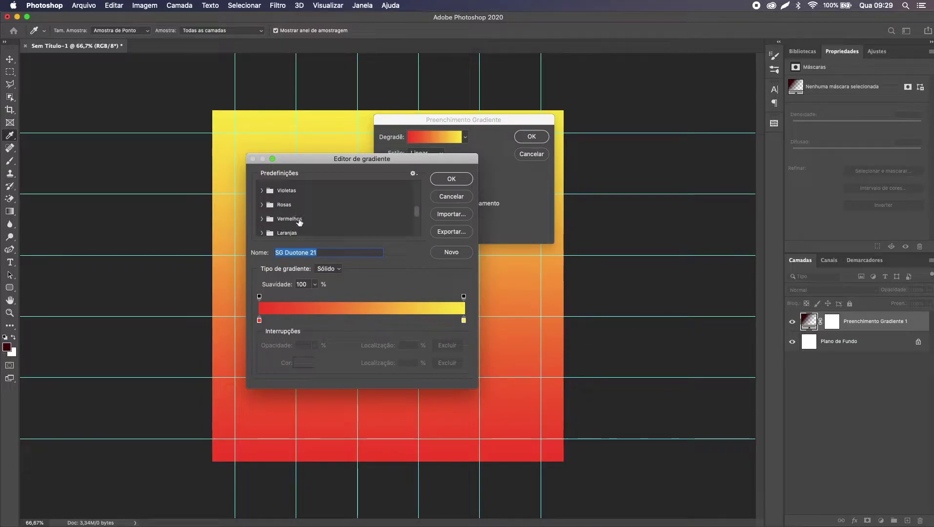
pyautogui.click(262, 218)
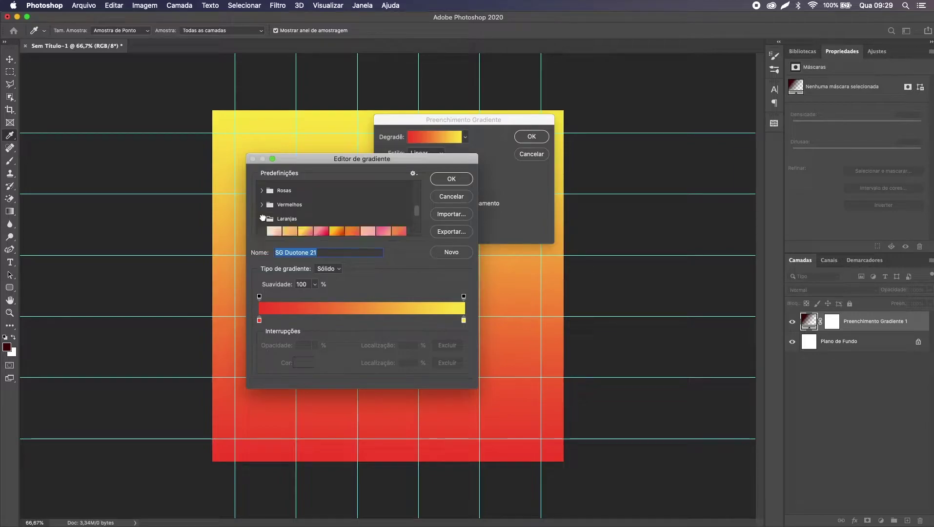
pyautogui.scroll(-2, 323, 222)
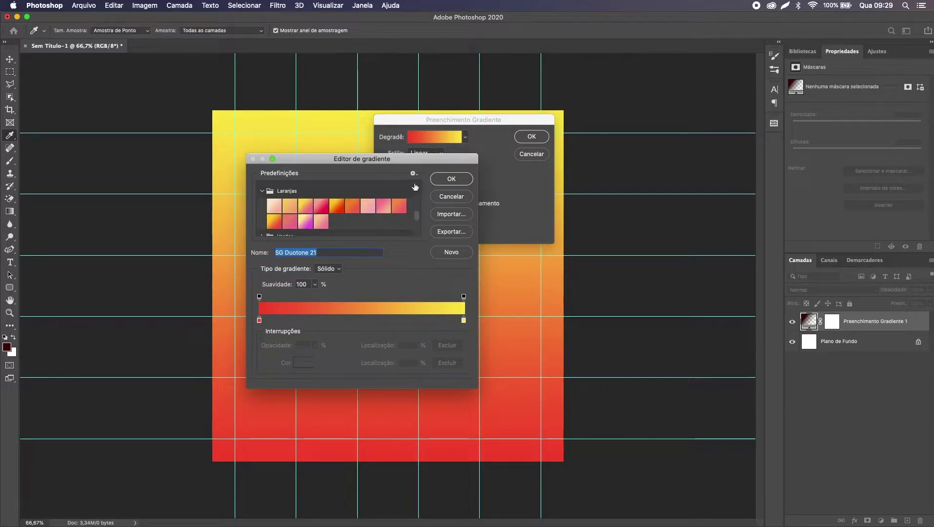
pyautogui.click(334, 208)
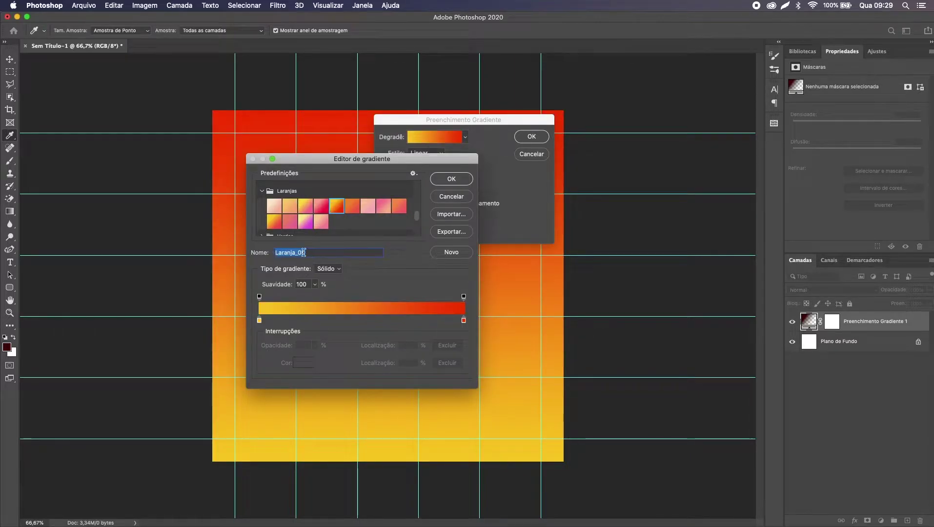
pyautogui.click(449, 180)
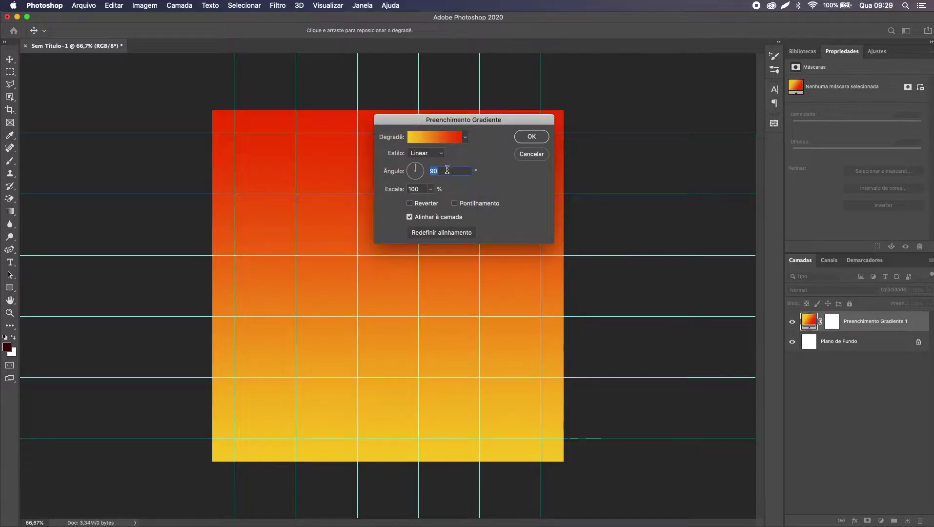
# Step: Hide the guides and set the gradient fill style to Radial
pyautogui.moveTo(458, 120); pyautogui.dragTo(701, 123)
pyautogui.press('super+;')
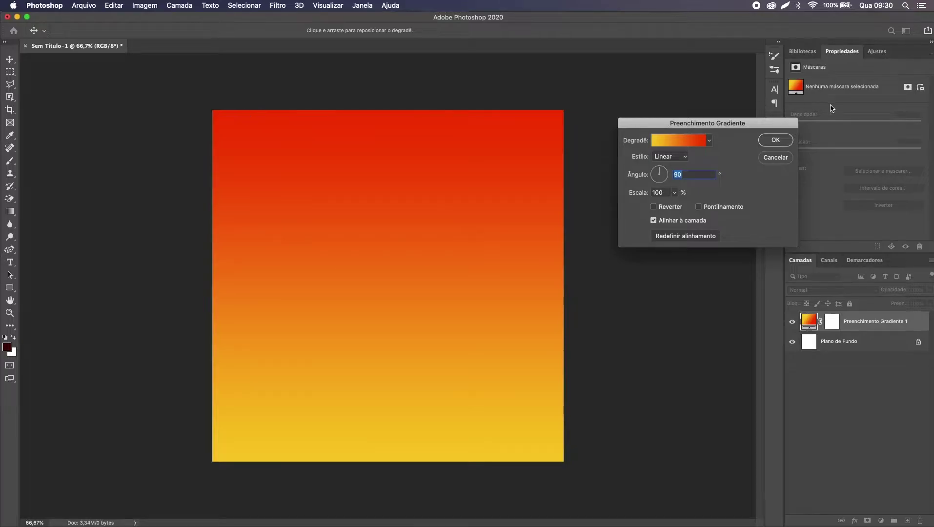
pyautogui.moveTo(728, 123); pyautogui.dragTo(693, 108)
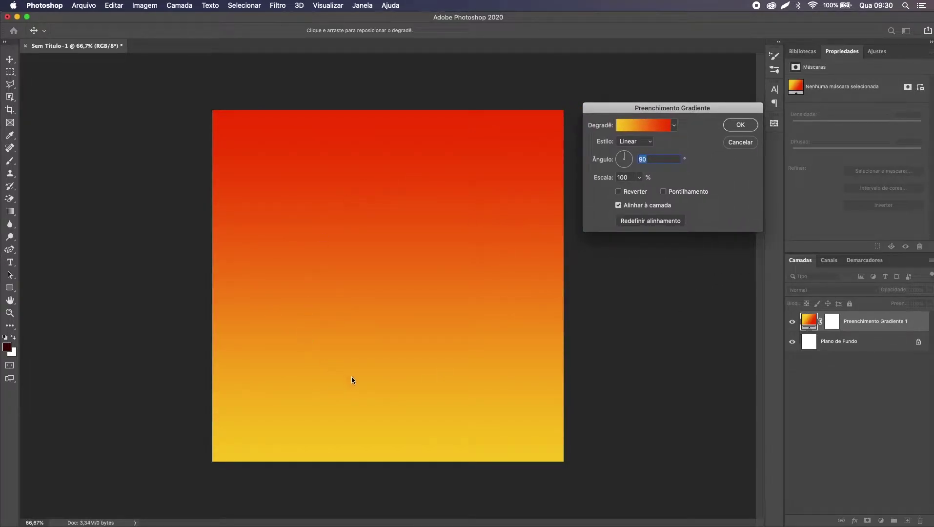
pyautogui.click(625, 142)
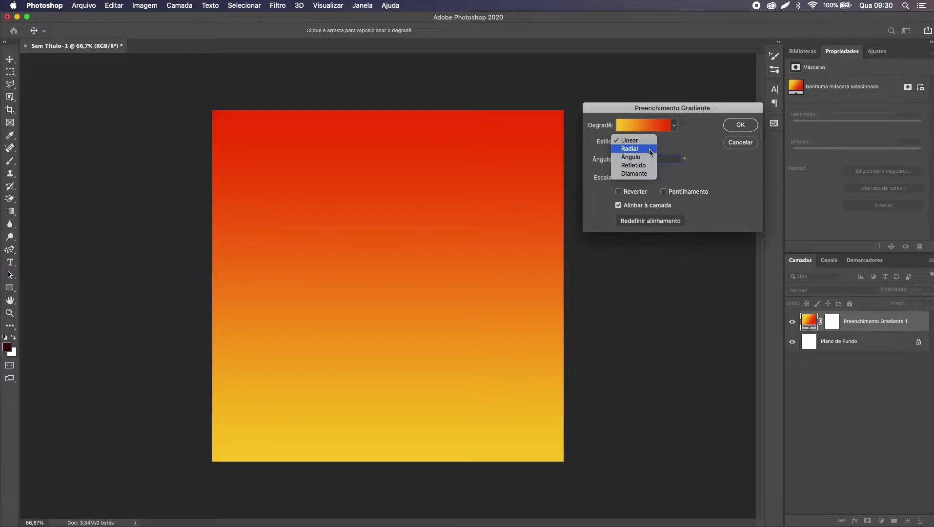
pyautogui.click(649, 148)
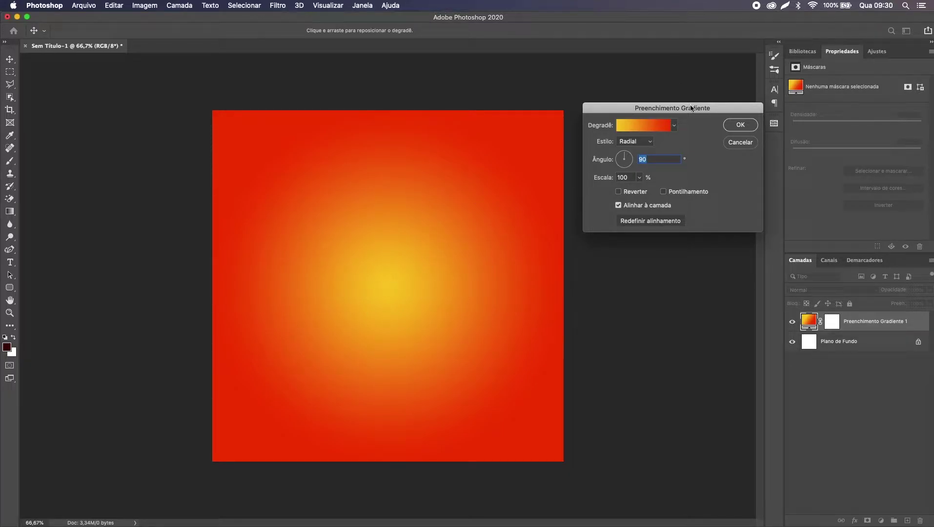
pyautogui.moveTo(696, 112); pyautogui.dragTo(536, 128)
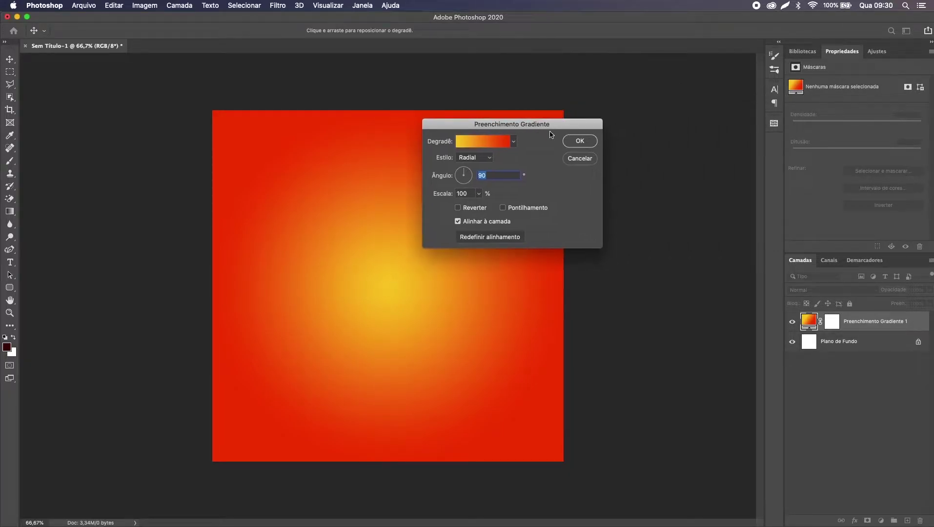
pyautogui.click(572, 141)
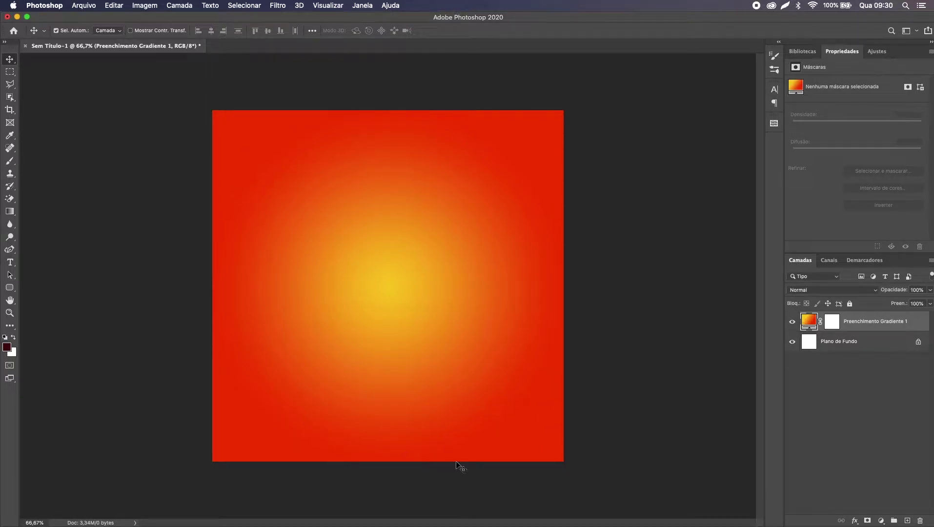
# Step: Add a Pattern Fill layer, keeping the current pattern
pyautogui.click(881, 521)
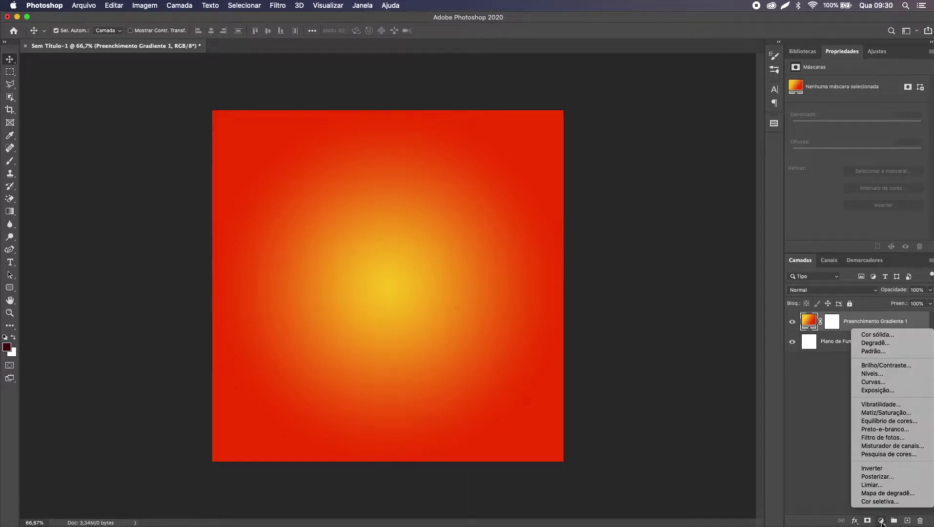
pyautogui.click(902, 354)
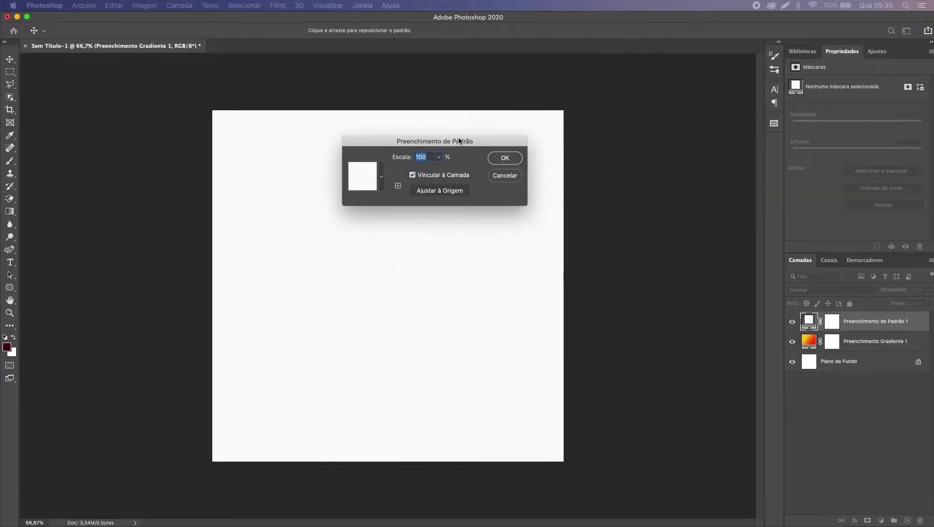
pyautogui.click(382, 179)
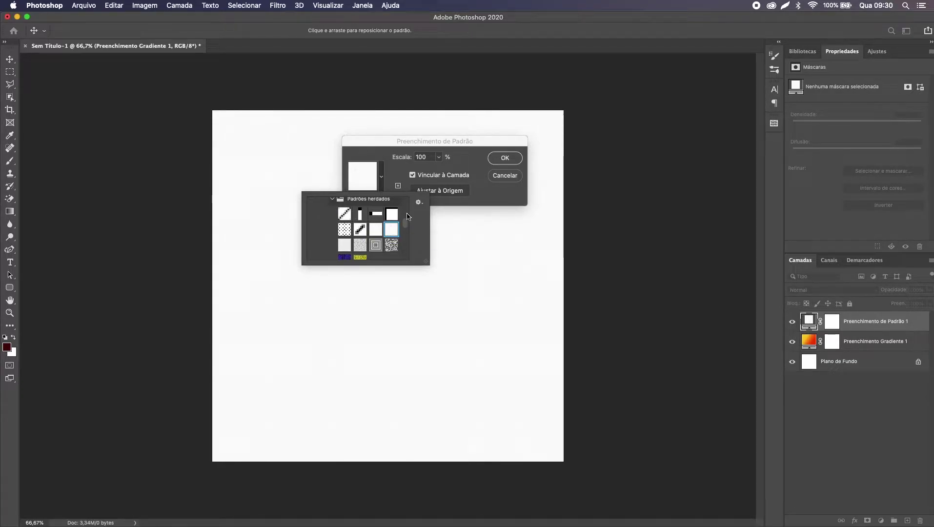
pyautogui.click(493, 161)
pyautogui.click(493, 161)
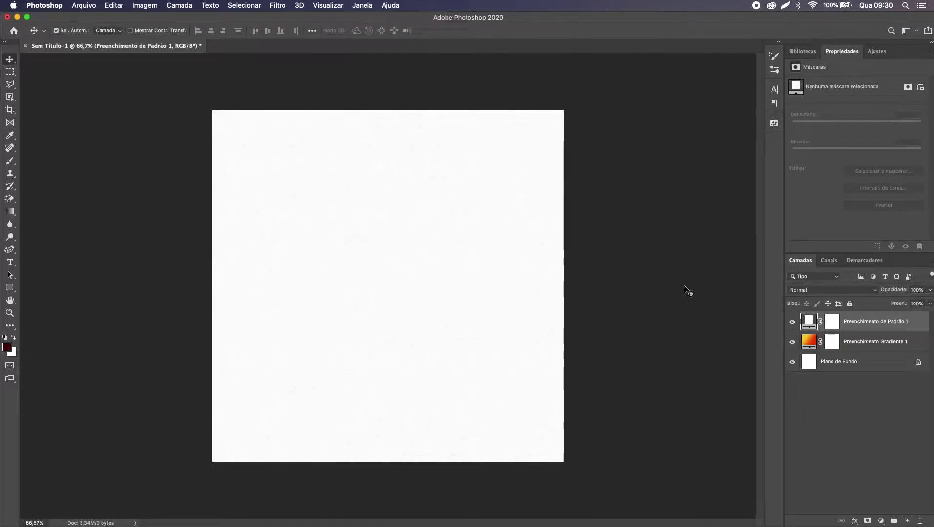
# Step: Toggle the pattern and gradient layers' visibility, then open the layer blend-mode list
pyautogui.moveTo(792, 321); pyautogui.dragTo(795, 342)
pyautogui.click(793, 342)
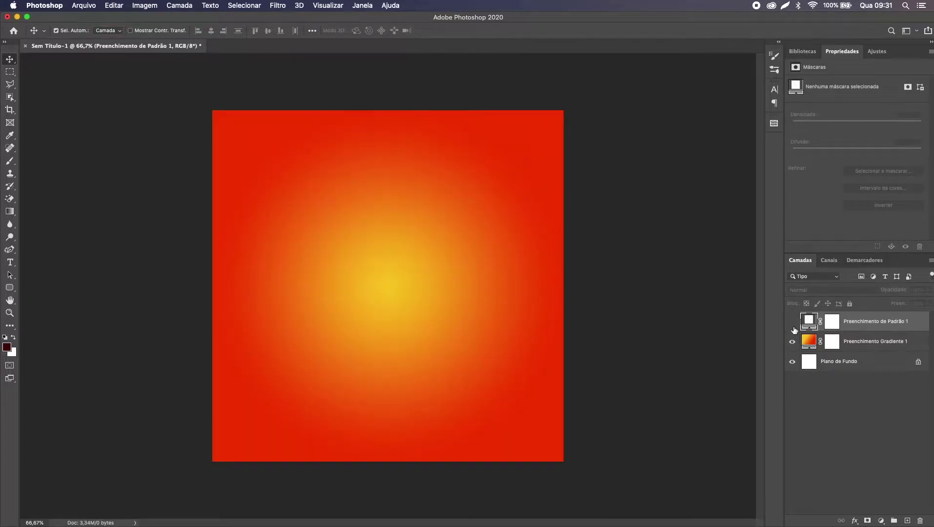
pyautogui.click(793, 322)
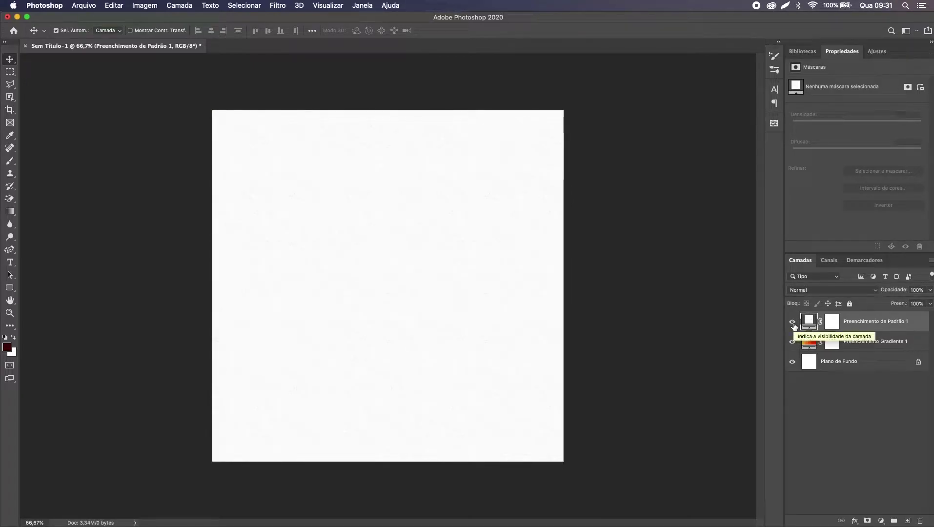
pyautogui.click(804, 291)
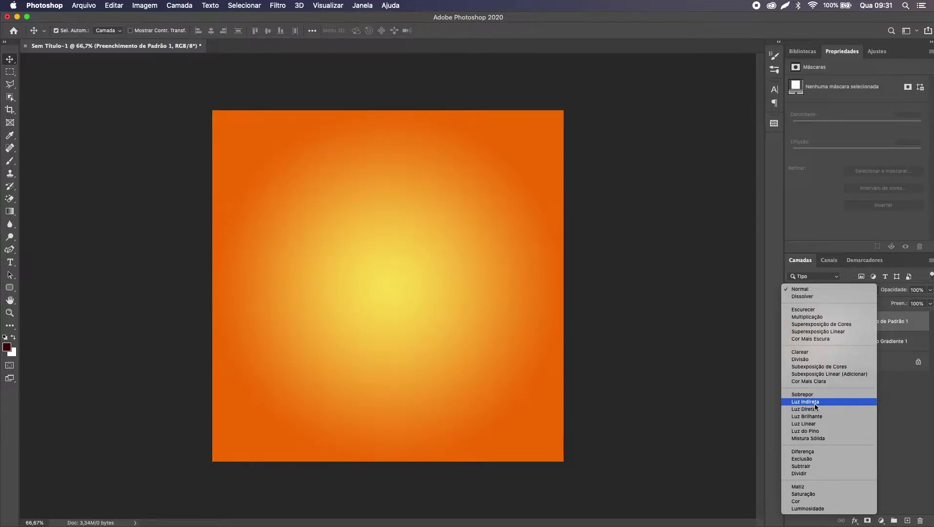
# Step: Set the pattern layer to Luz Indireta and toggle its visibility to compare the effect
pyautogui.click(815, 404)
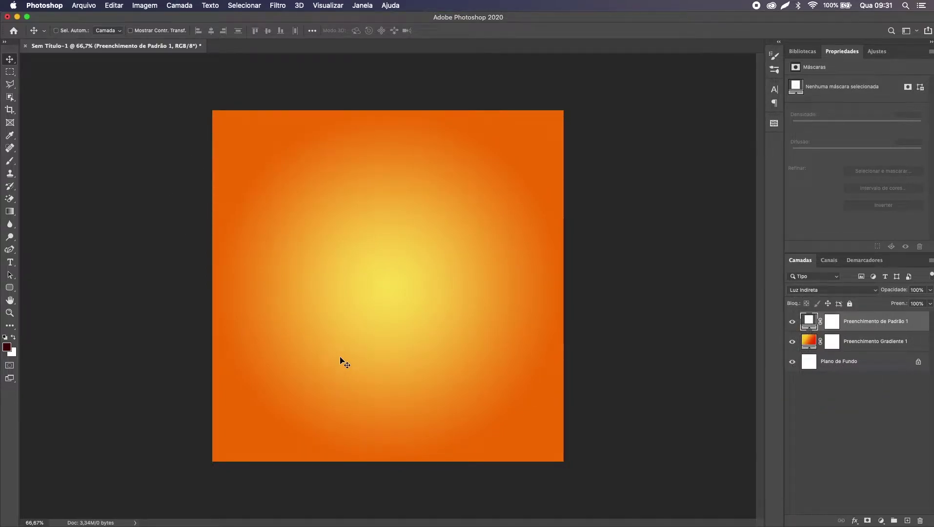
pyautogui.click(792, 322)
pyautogui.click(792, 323)
pyautogui.click(792, 322)
pyautogui.click(792, 322)
pyautogui.click(792, 322)
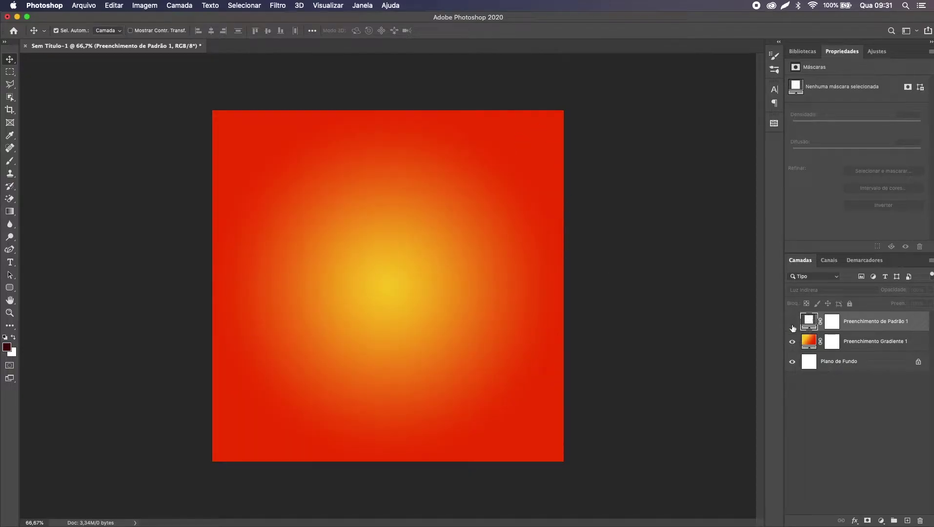
pyautogui.click(792, 323)
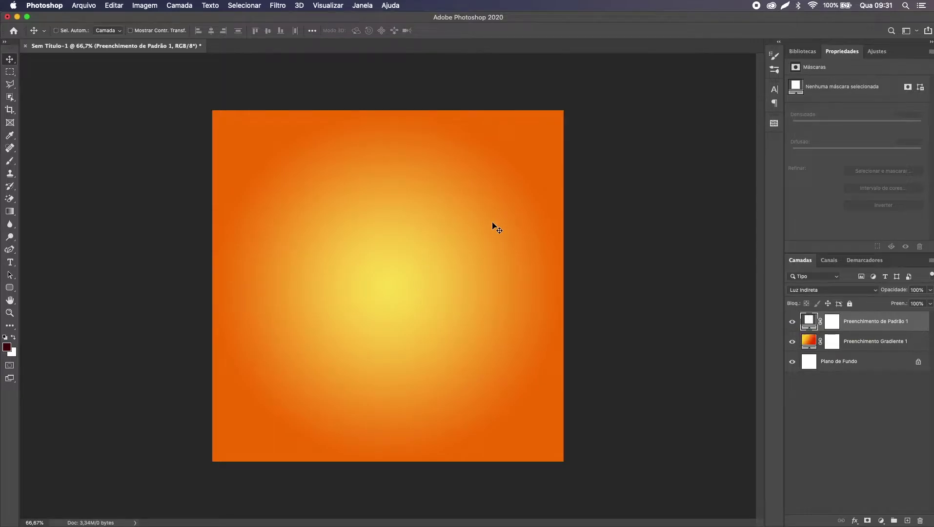
# Step: In Finder, navigate into the arte 1 folder inside aula live
pyautogui.press('super+Tab')
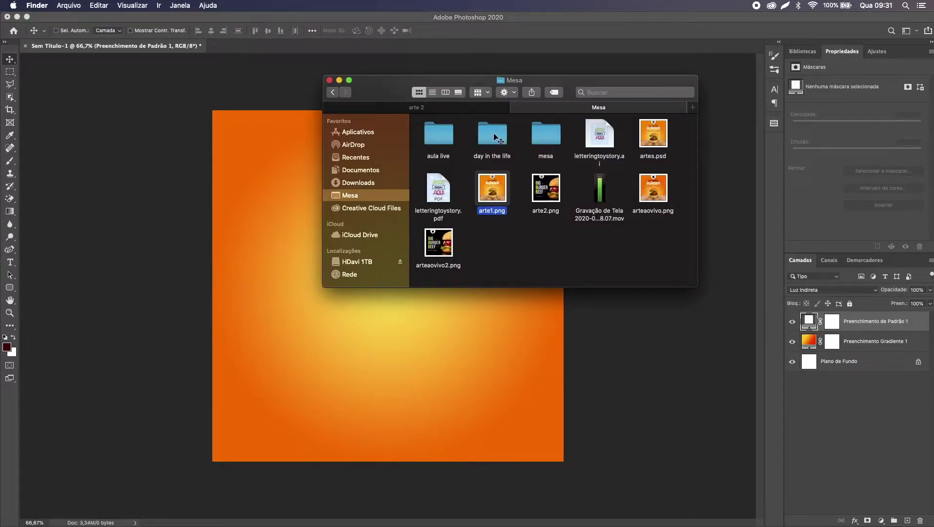
pyautogui.doubleClick(442, 138)
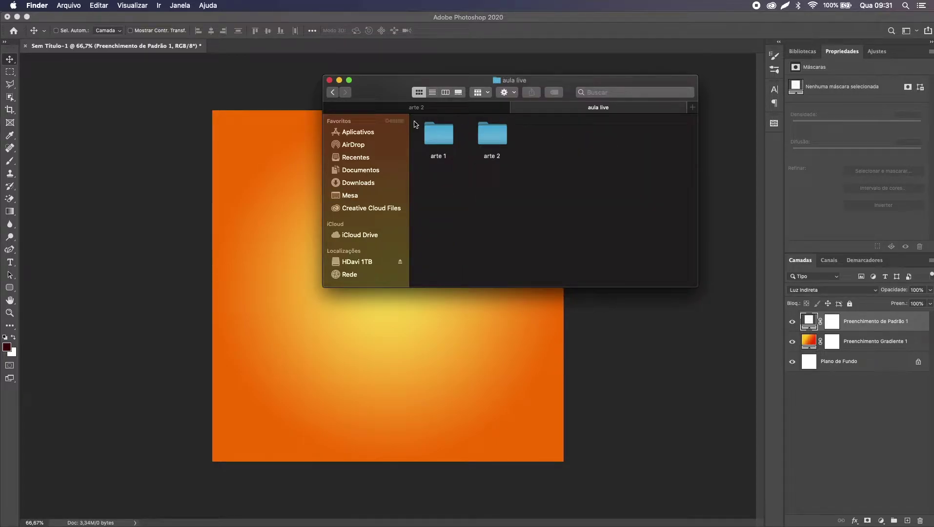
pyautogui.doubleClick(430, 135)
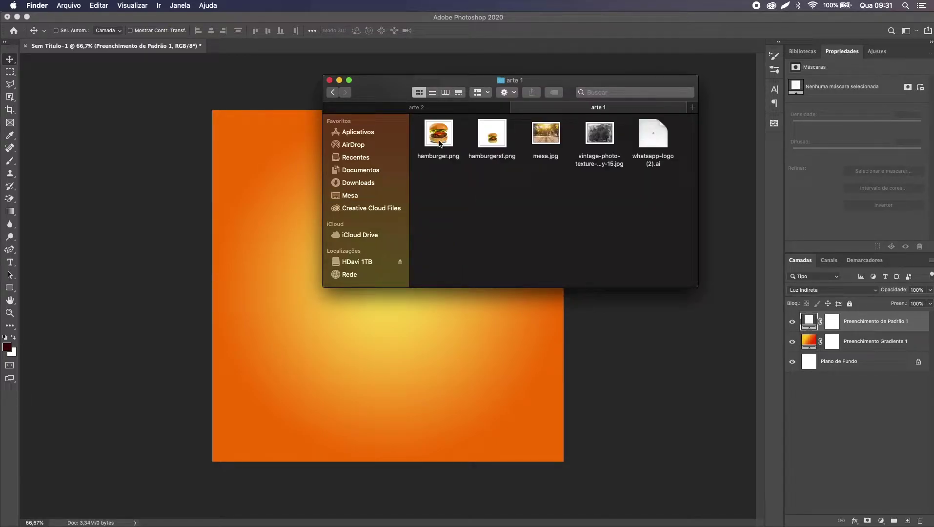
pyautogui.click(332, 92)
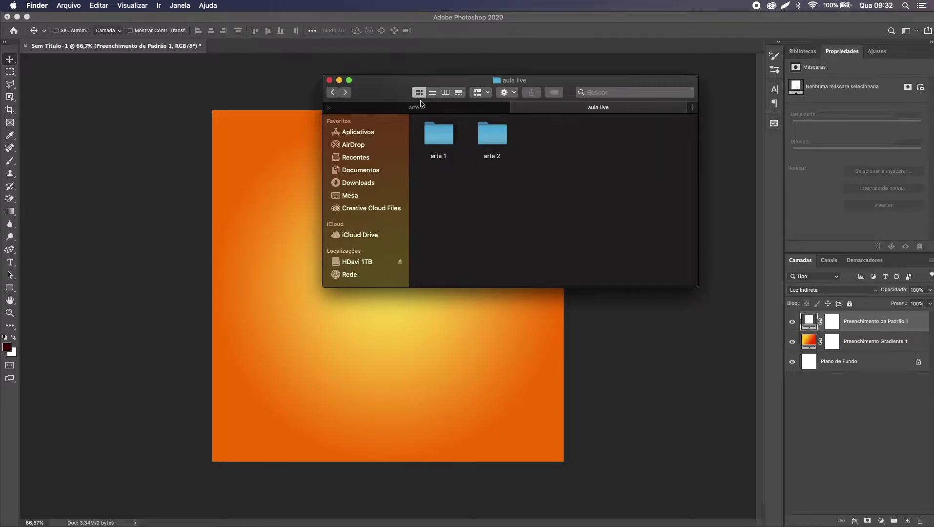
pyautogui.doubleClick(448, 142)
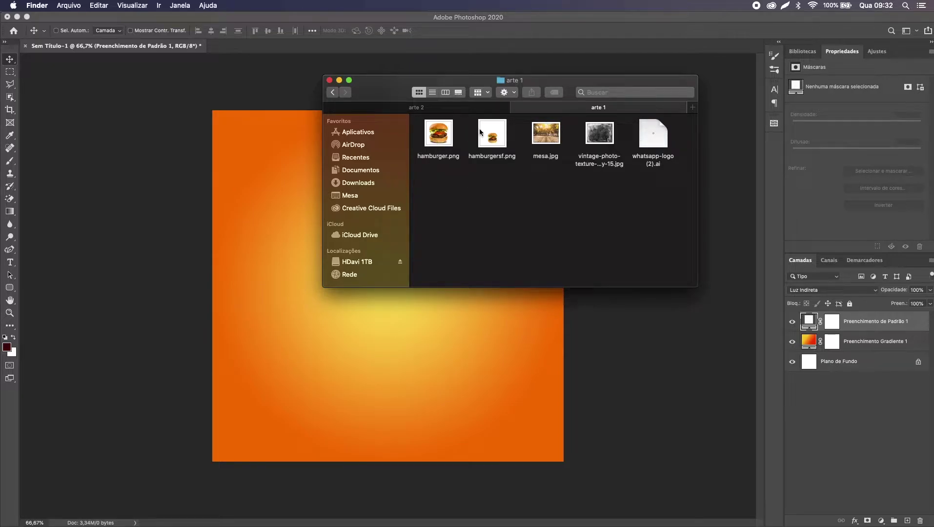
pyautogui.click(333, 93)
pyautogui.click(341, 93)
pyautogui.click(332, 93)
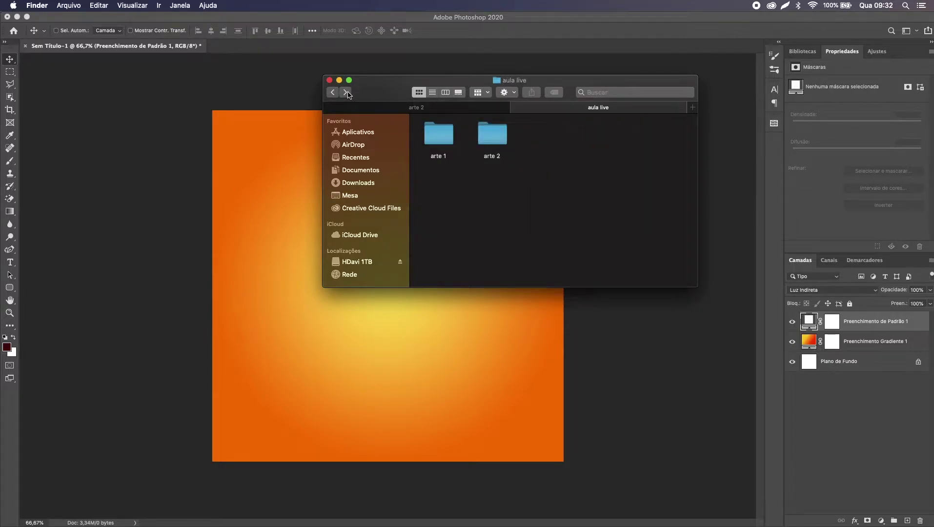
pyautogui.click(438, 142)
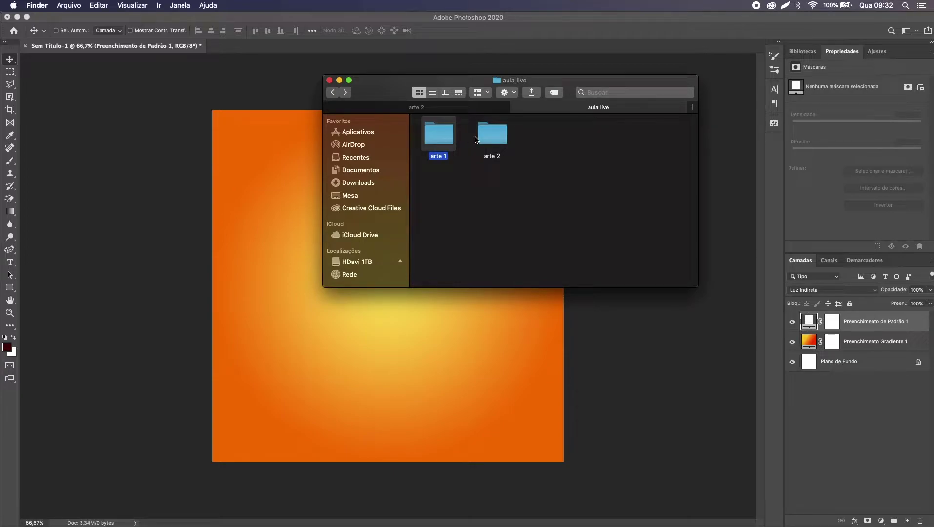
pyautogui.doubleClick(445, 139)
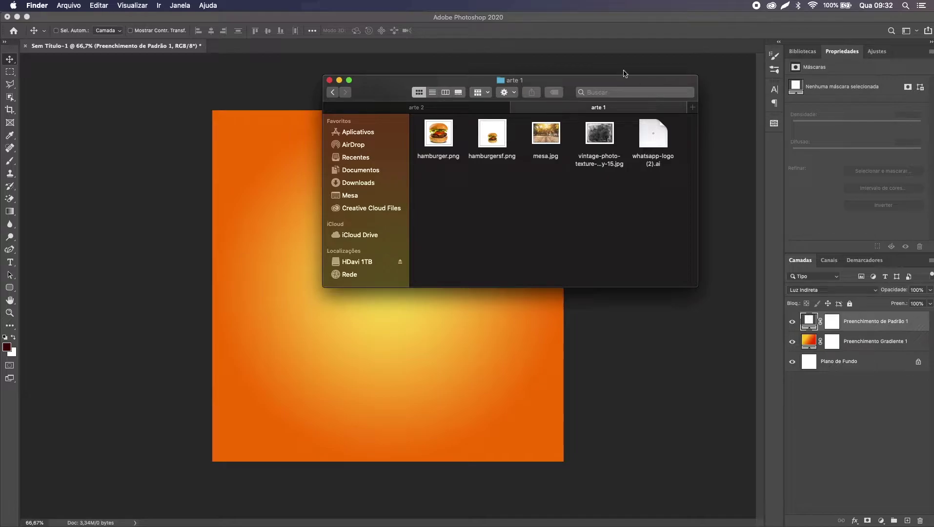
# Step: Preview vintage-photo-texture-overlay-15.jpg at full size, then close the preview
pyautogui.click(603, 136)
pyautogui.press('space')
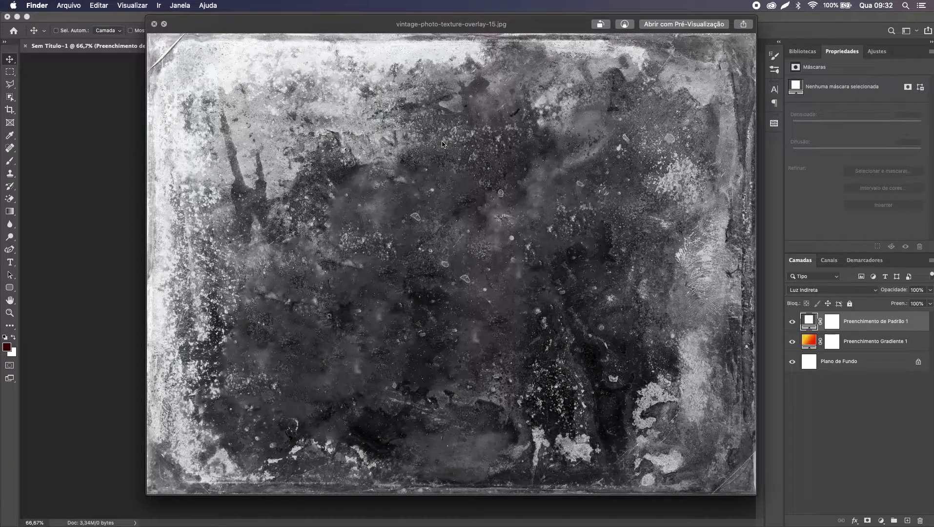
pyautogui.press('space')
# Step: Place the vintage photo texture, stretch it from the canvas top downward, and commit it
pyautogui.moveTo(599, 193); pyautogui.dragTo(396, 345)
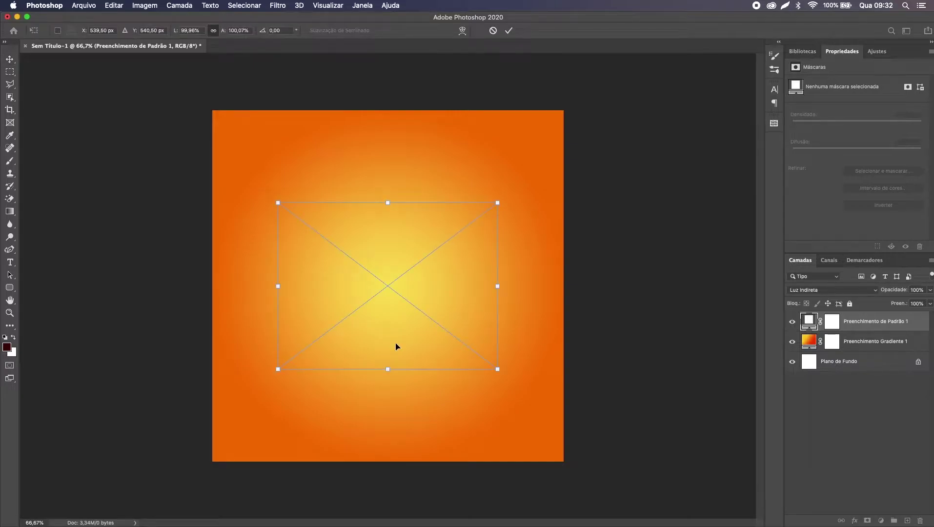
pyautogui.moveTo(387, 203); pyautogui.dragTo(392, 106)
pyautogui.moveTo(386, 369); pyautogui.dragTo(387, 379)
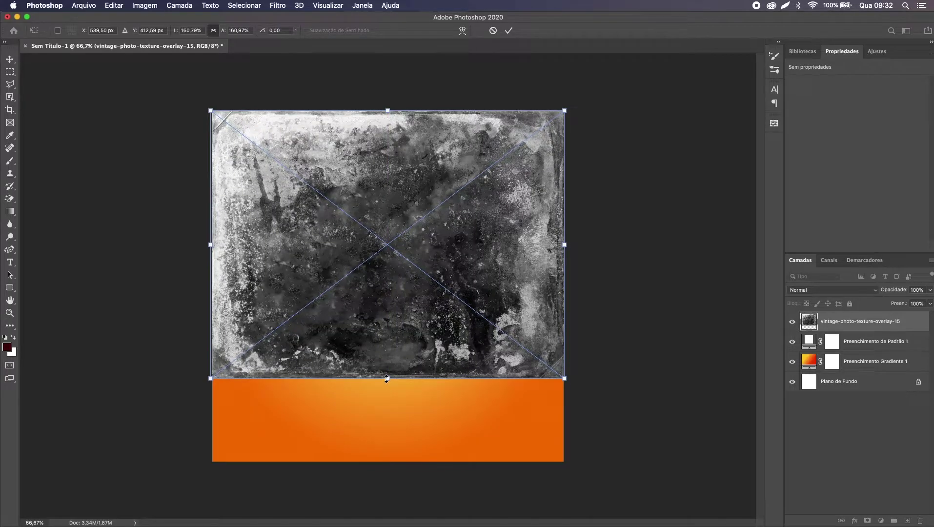
pyautogui.press('Return')
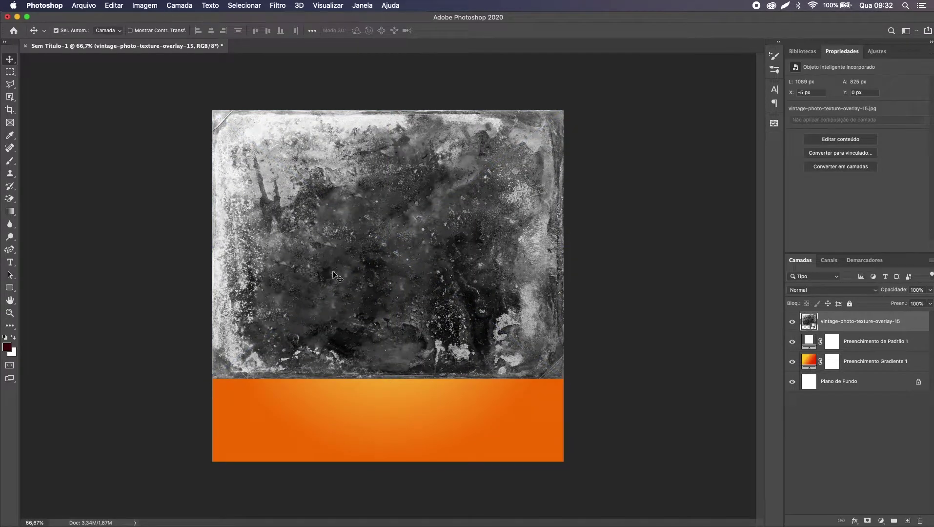
pyautogui.click(794, 290)
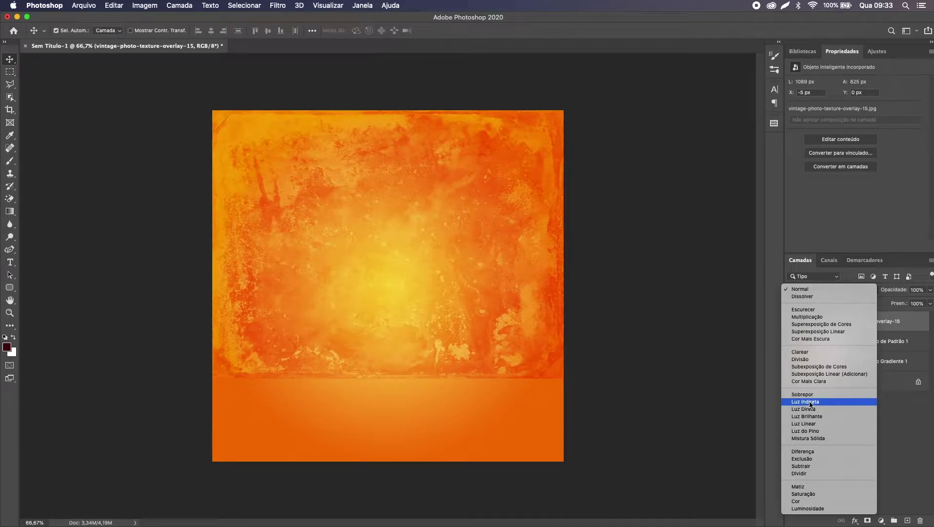
# Step: Set the texture layer to Luz Indireta blend mode at 40% opacity
pyautogui.click(810, 404)
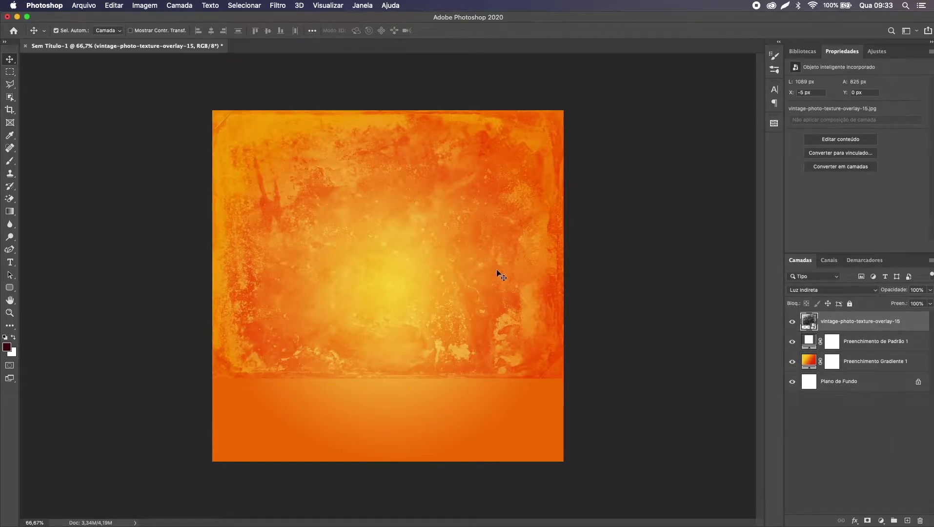
pyautogui.press('4')
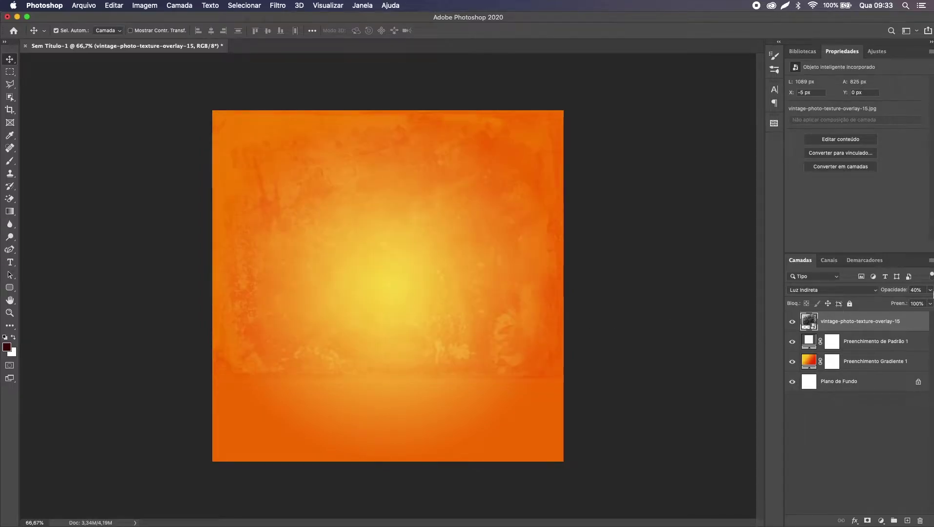
pyautogui.click(916, 291)
pyautogui.write('100')
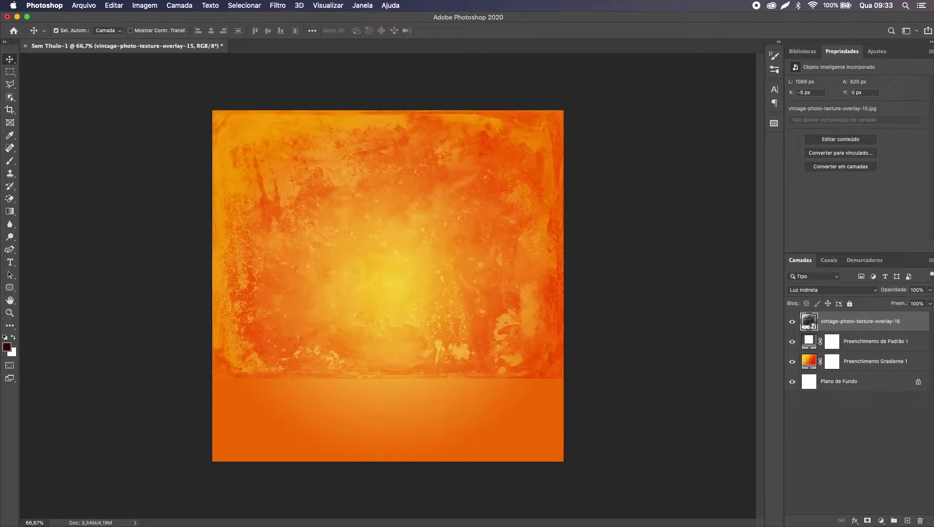
pyautogui.write('4')
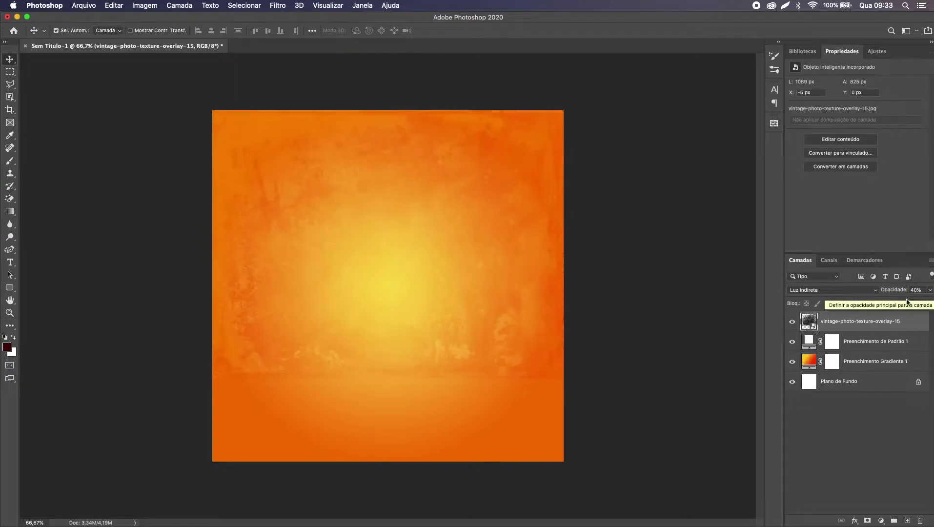
pyautogui.click(834, 291)
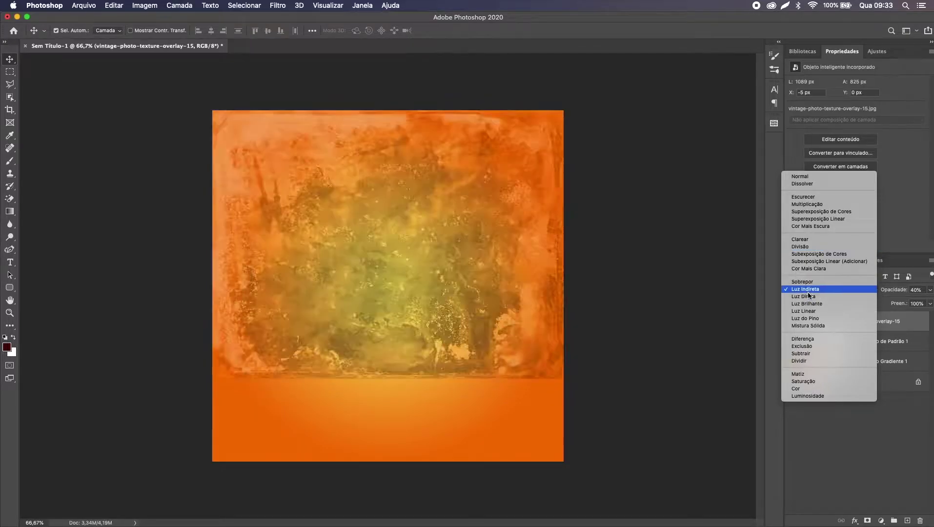
pyautogui.click(811, 290)
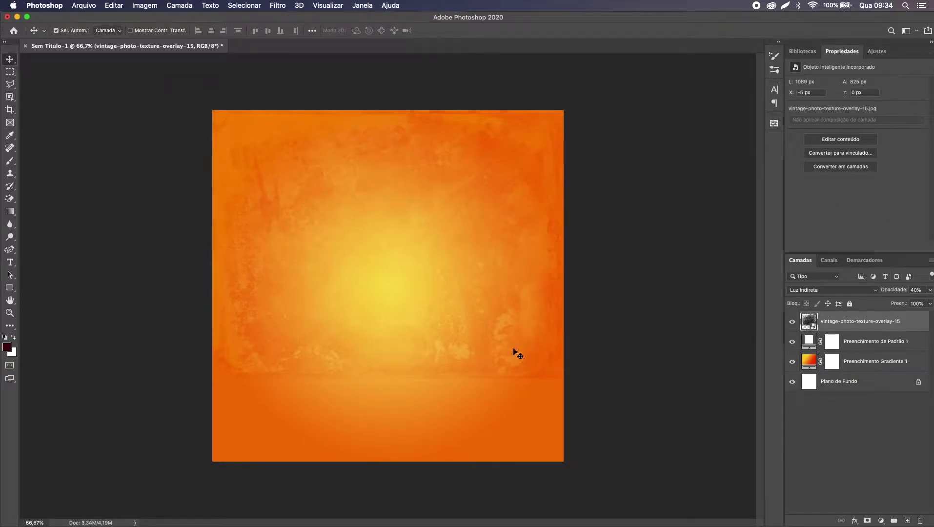
# Step: Group the texture, pattern and gradient layers into a group named 'bg', then return to Finder
pyautogui.keyDown('shift'); pyautogui.click(875, 369); pyautogui.keyUp('shift')
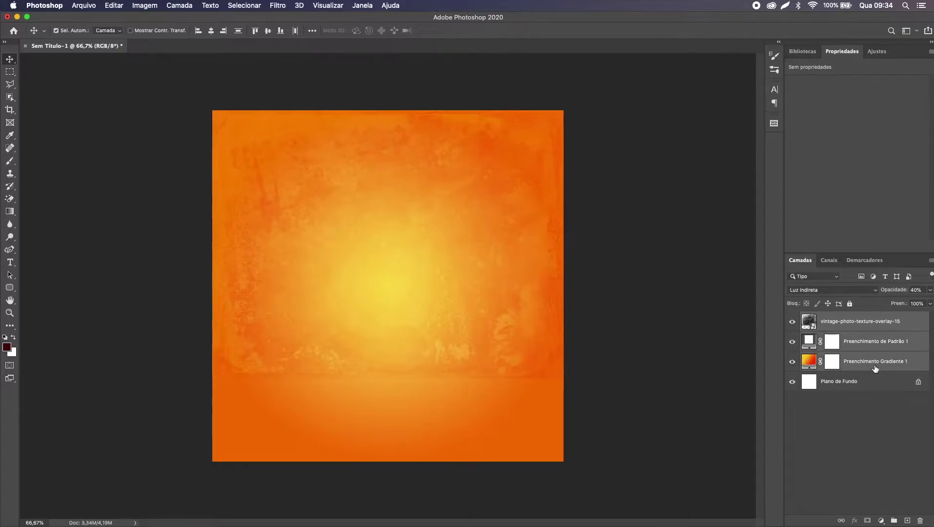
pyautogui.click(863, 327)
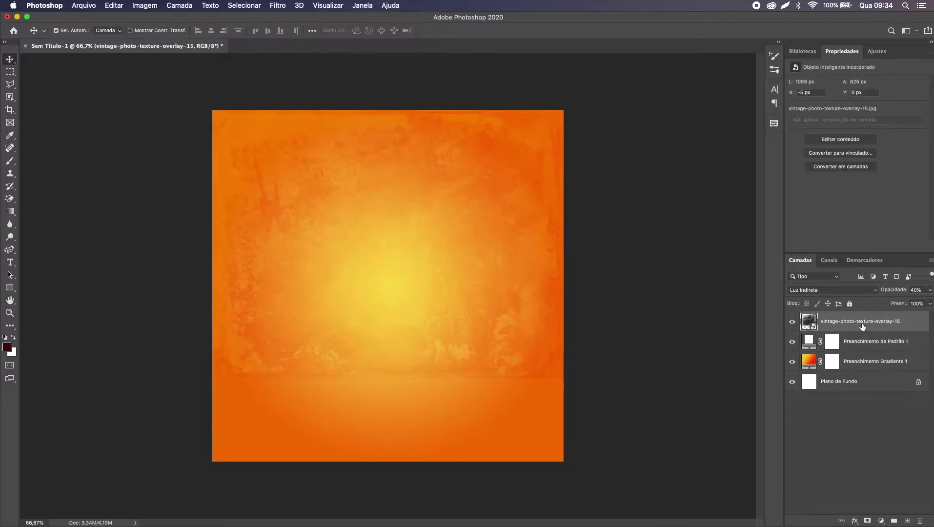
pyautogui.keyDown('shift'); pyautogui.click(855, 370); pyautogui.keyUp('shift')
pyautogui.press('super+g')
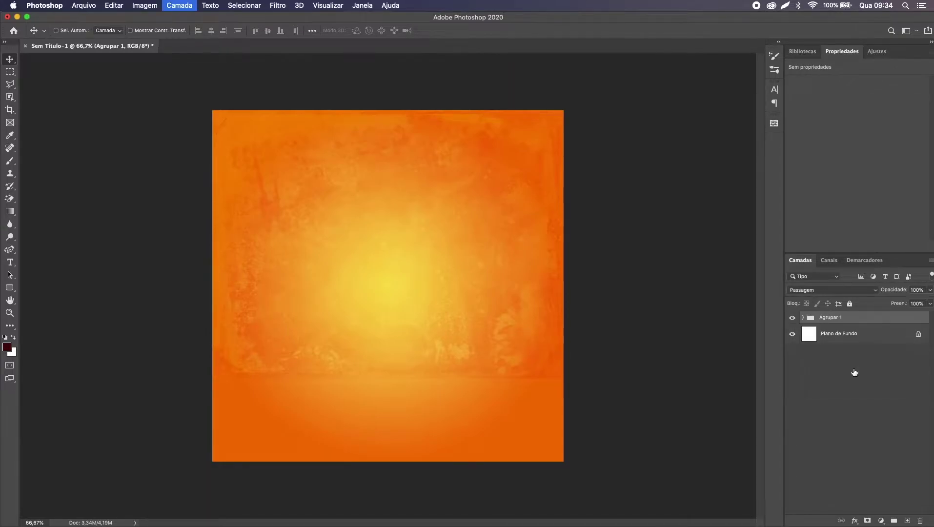
pyautogui.doubleClick(831, 317)
pyautogui.write('bg')
pyautogui.press('Return')
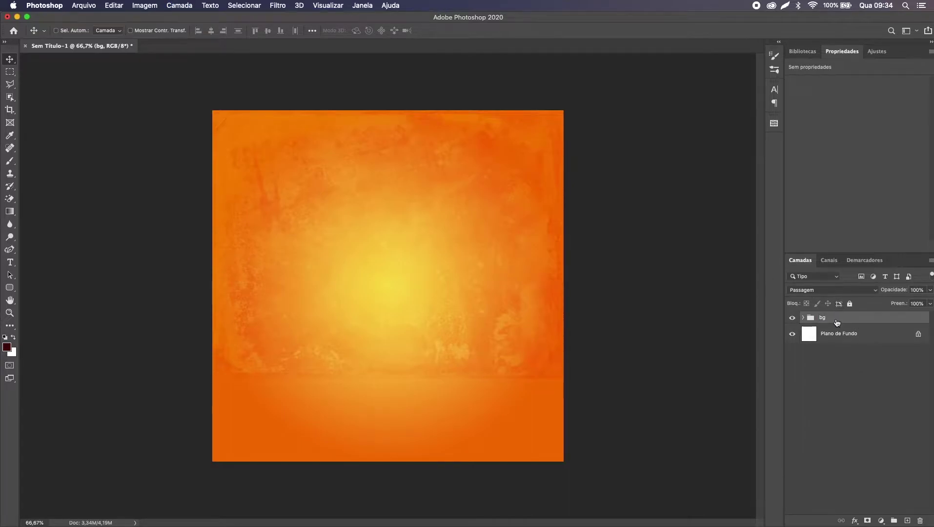
pyautogui.press('super+Tab')
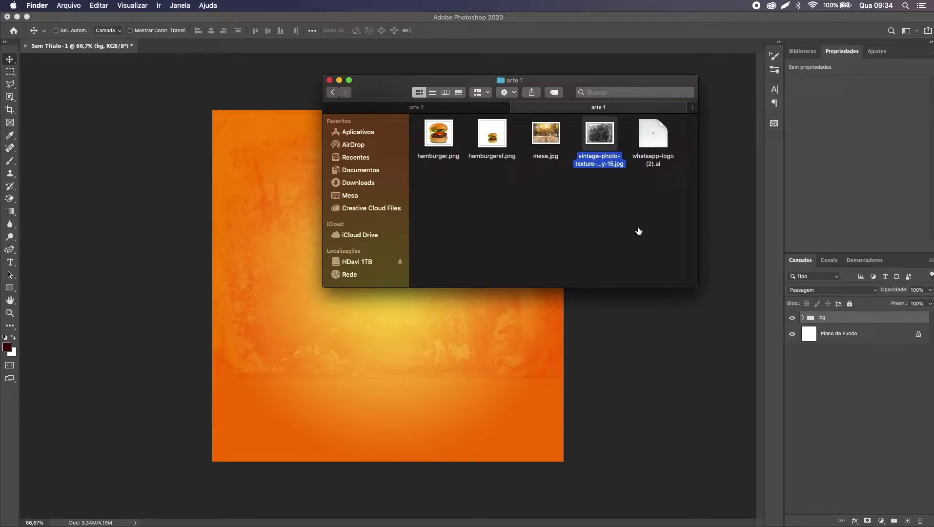
# Step: Preview the finished arte1.png reference image in the arte 2 folder
pyautogui.click(443, 109)
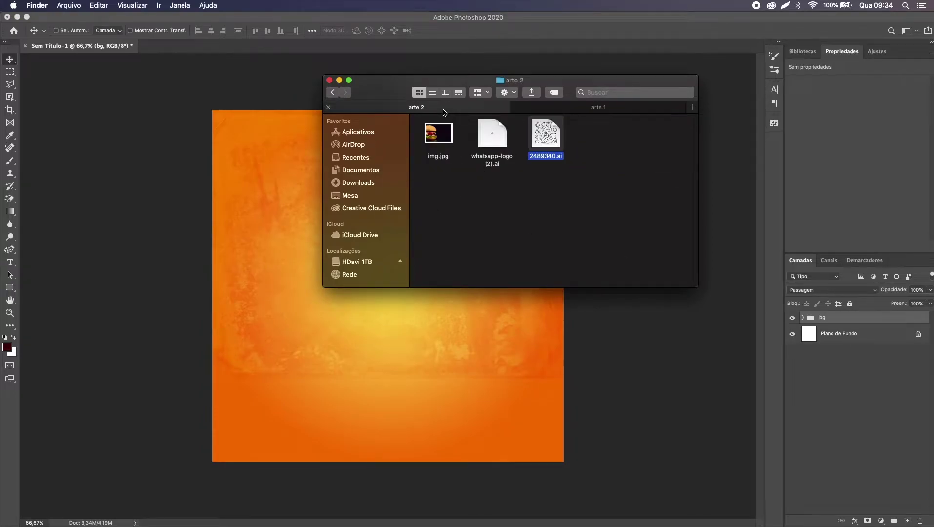
pyautogui.click(376, 198)
pyautogui.click(490, 176)
pyautogui.press('space')
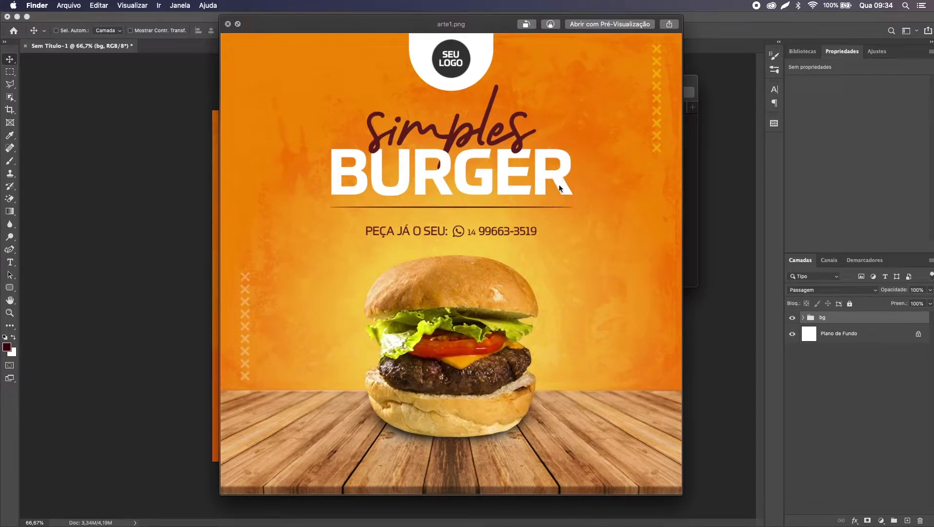
pyautogui.press('space')
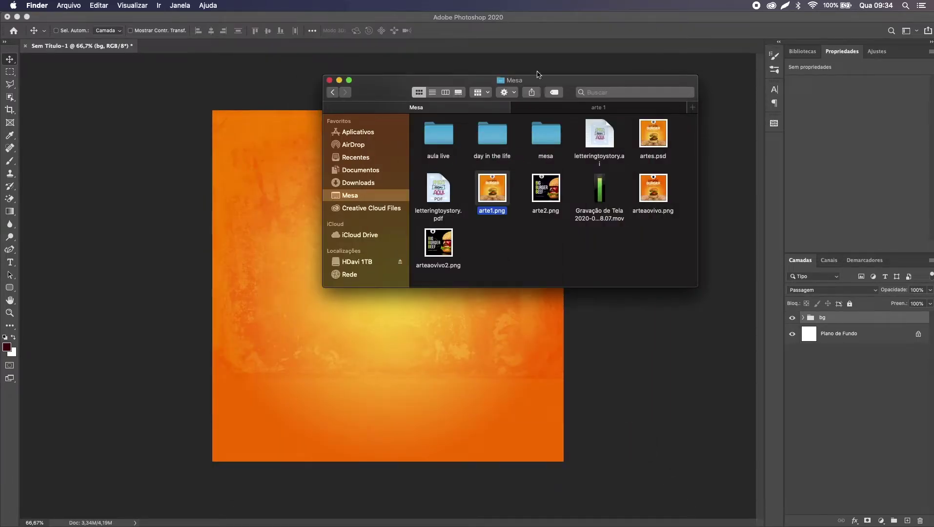
# Step: Preview mesa.jpg from the arte 1 folder and drag it into the Photoshop document
pyautogui.click(570, 108)
pyautogui.click(545, 139)
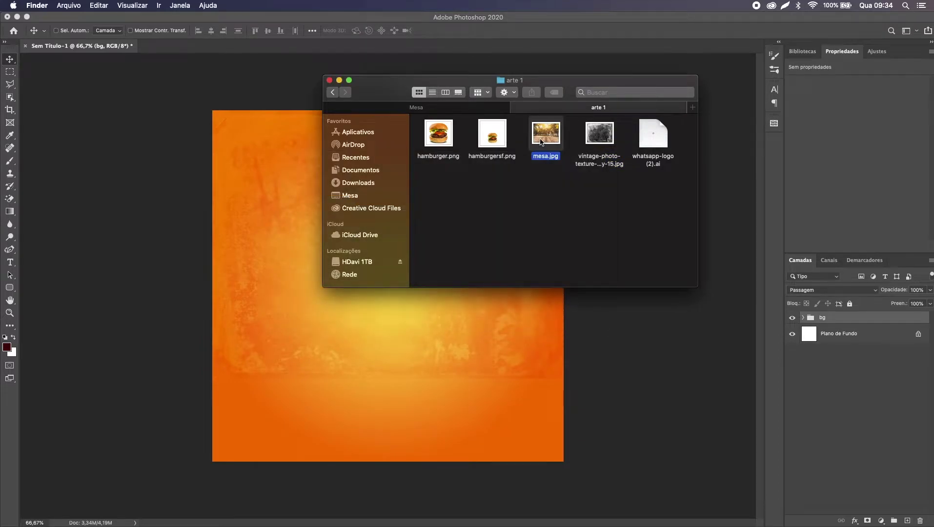
pyautogui.press('space')
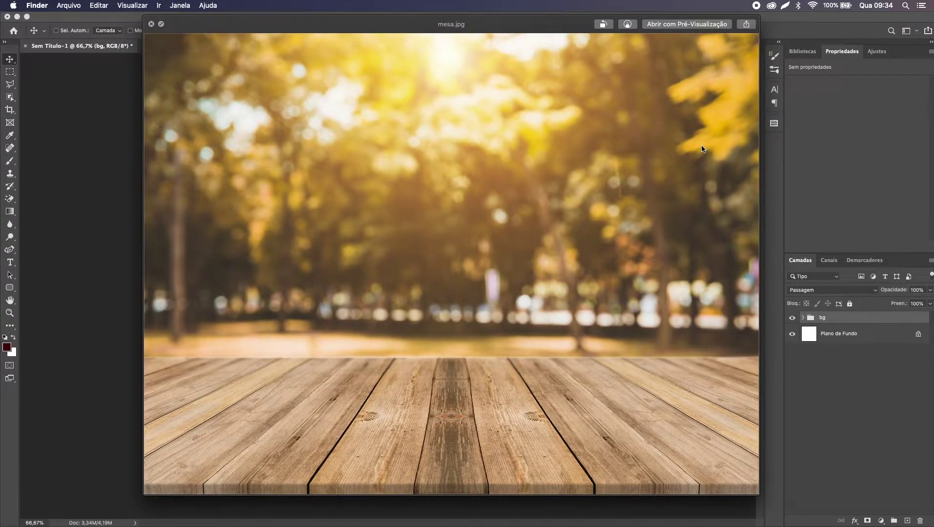
pyautogui.press('space')
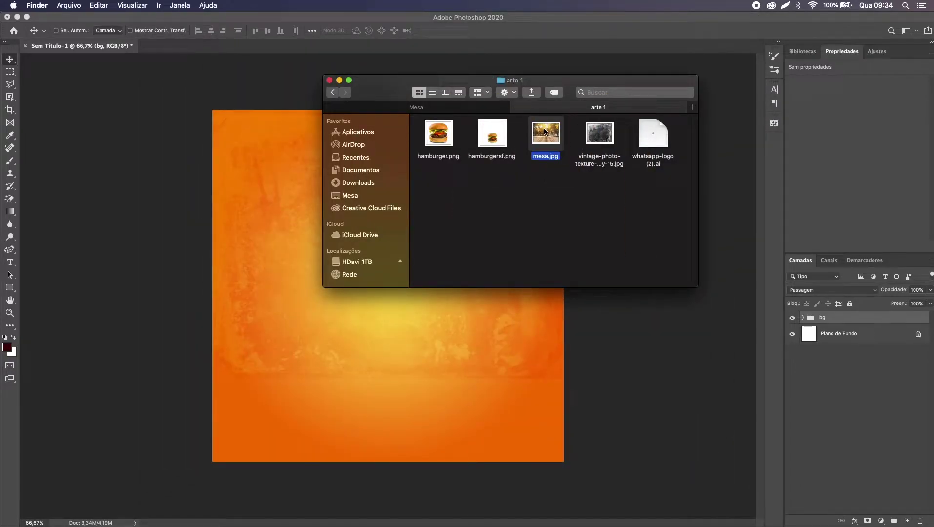
pyautogui.moveTo(545, 141); pyautogui.dragTo(372, 369)
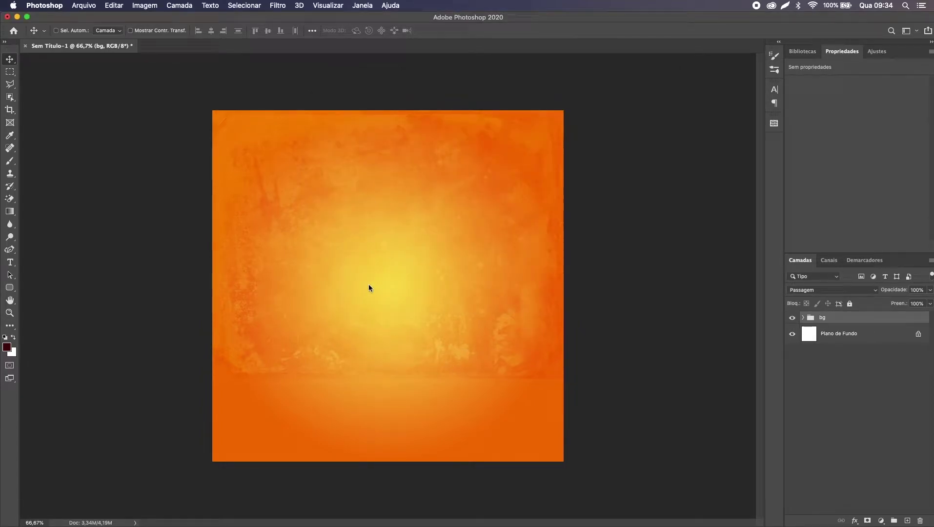
# Step: Move the table photo down toward the canvas bottom and choose the Polygonal Lasso tool
pyautogui.moveTo(394, 232); pyautogui.dragTo(390, 274)
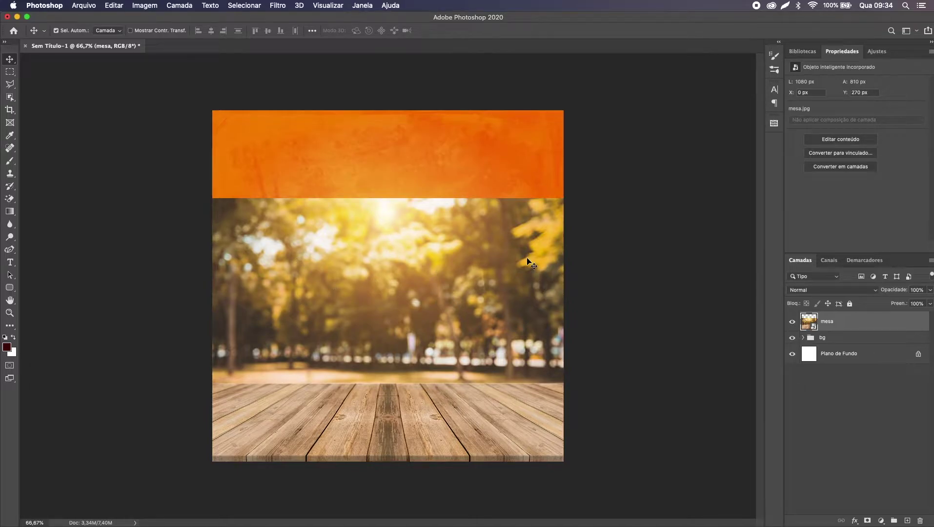
pyautogui.press('l')
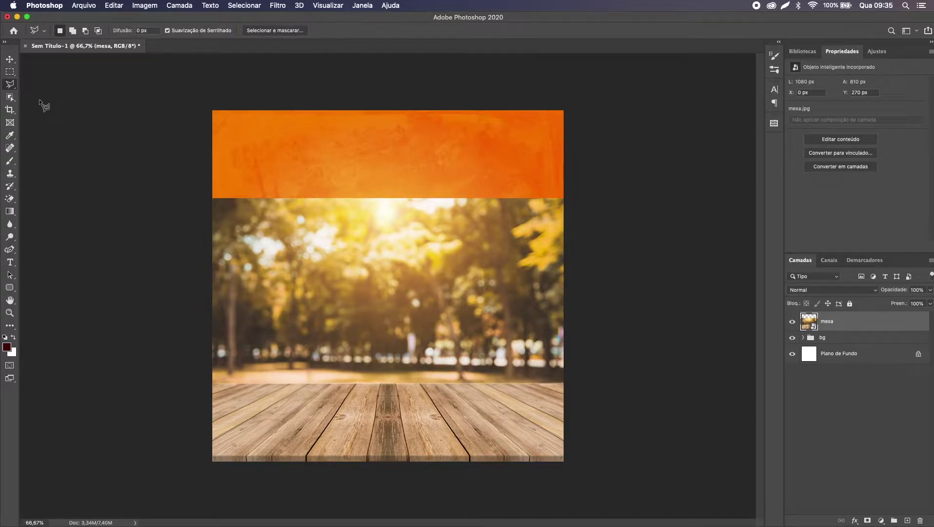
pyautogui.rightClick(10, 86)
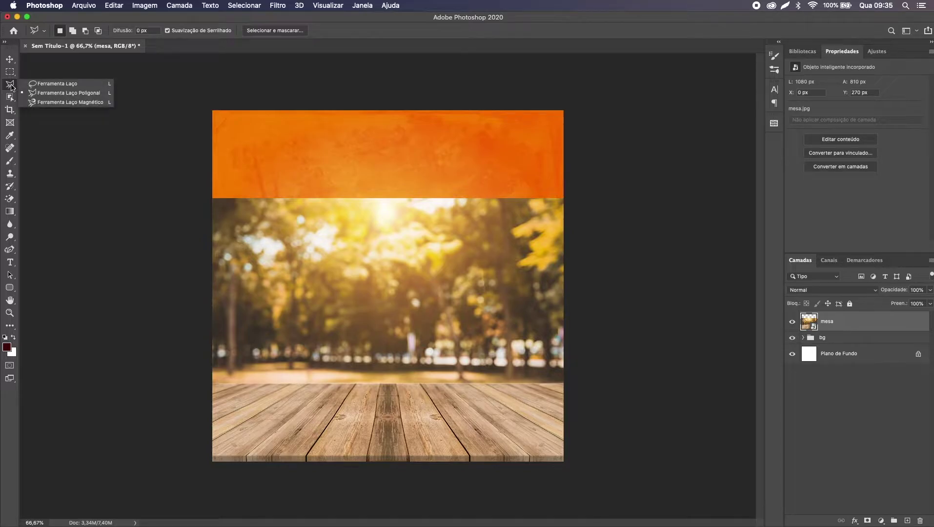
pyautogui.click(89, 97)
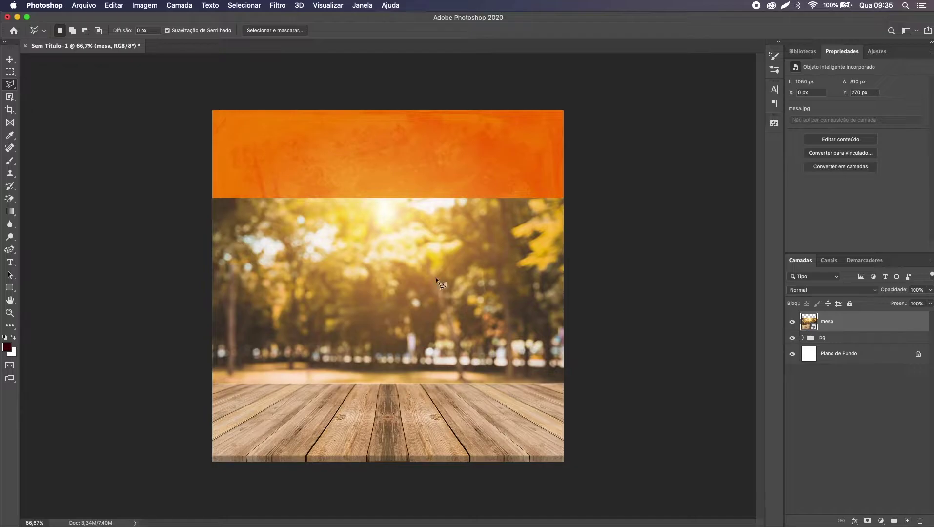
# Step: Zoom and pan along the table's horizon line while placing the lasso outline
pyautogui.scroll(5, 598, 368)
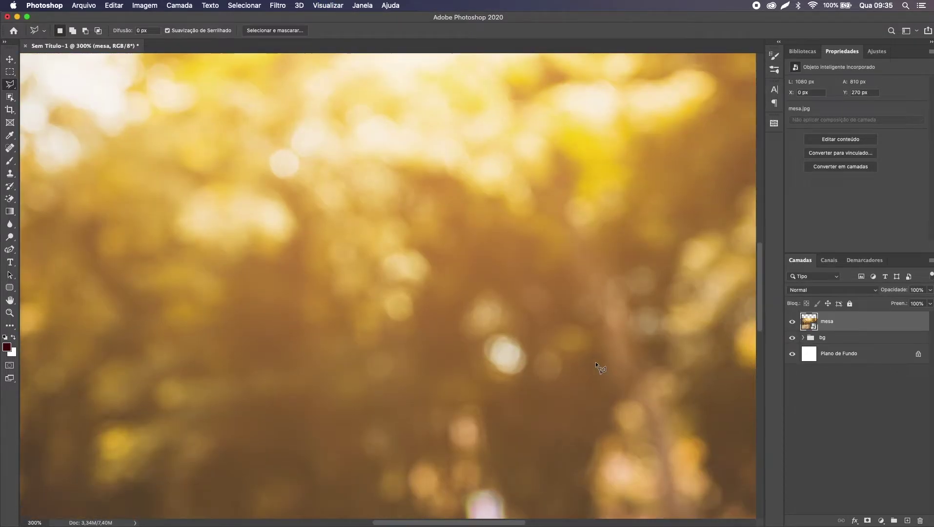
pyautogui.scroll(2, 597, 364)
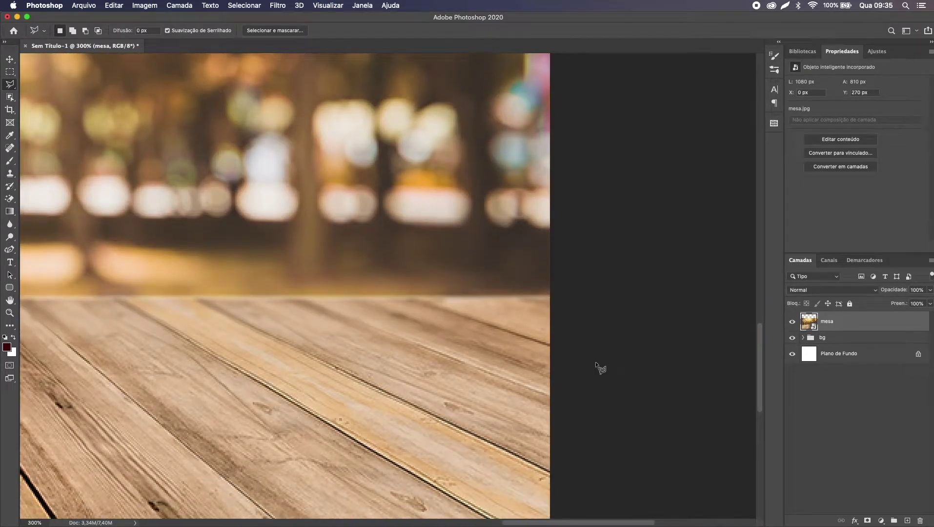
pyautogui.scroll(2, 469, 191)
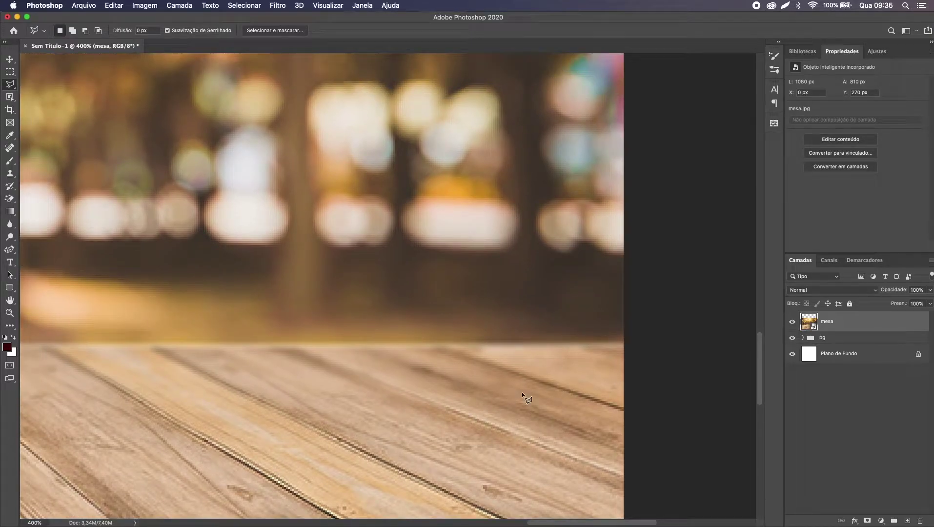
pyautogui.hscroll(-5, 436, 358)
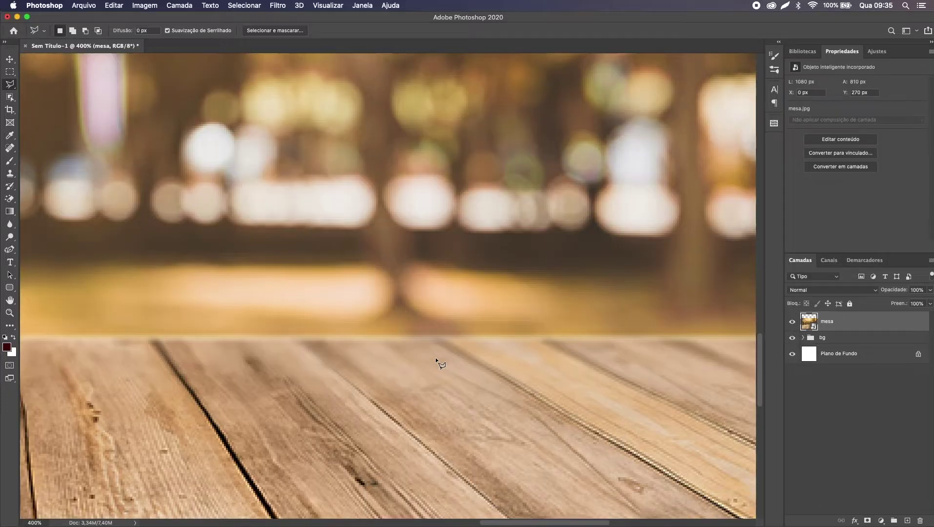
pyautogui.hscroll(-10, 436, 358)
pyautogui.scroll(-2, 436, 358)
pyautogui.hscroll(-10, 436, 358)
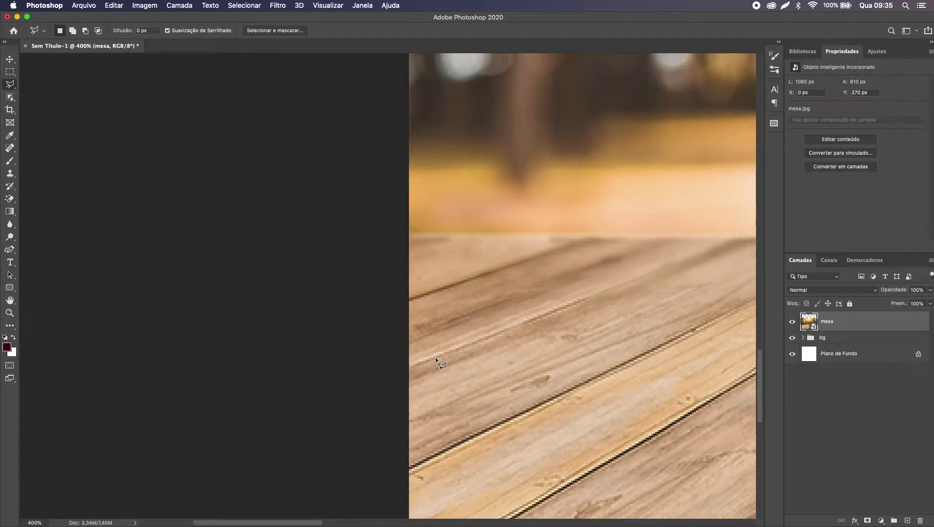
pyautogui.hscroll(10, 436, 358)
pyautogui.hscroll(20, 515, 355)
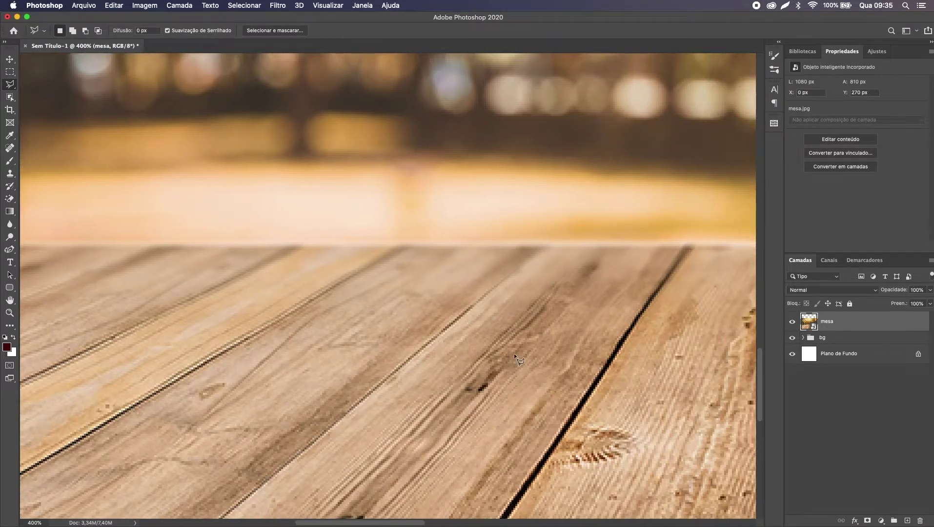
pyautogui.hscroll(5, 514, 353)
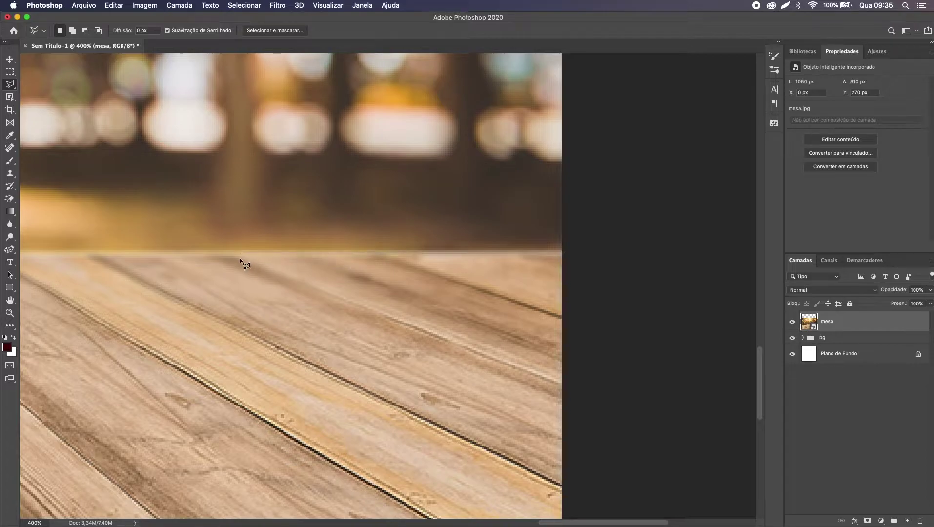
pyautogui.scroll(-5, 239, 258)
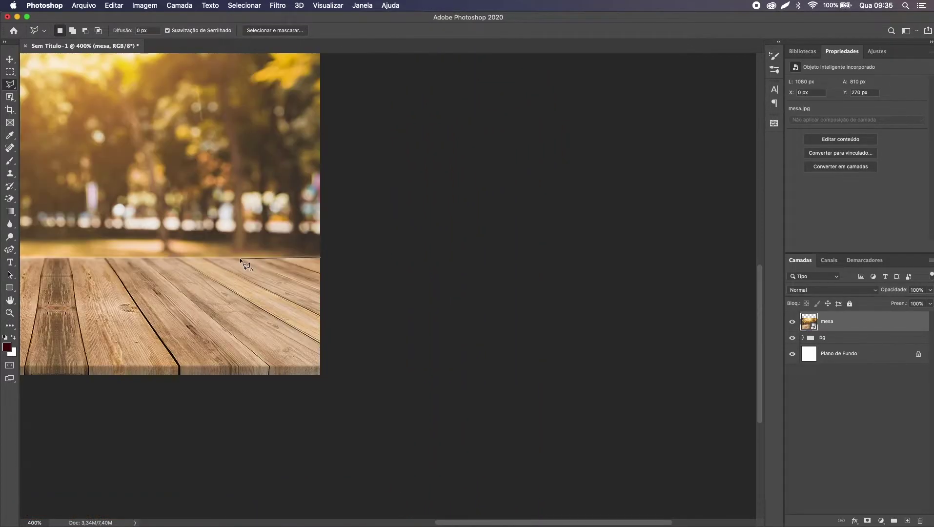
pyautogui.scroll(-5, 298, 254)
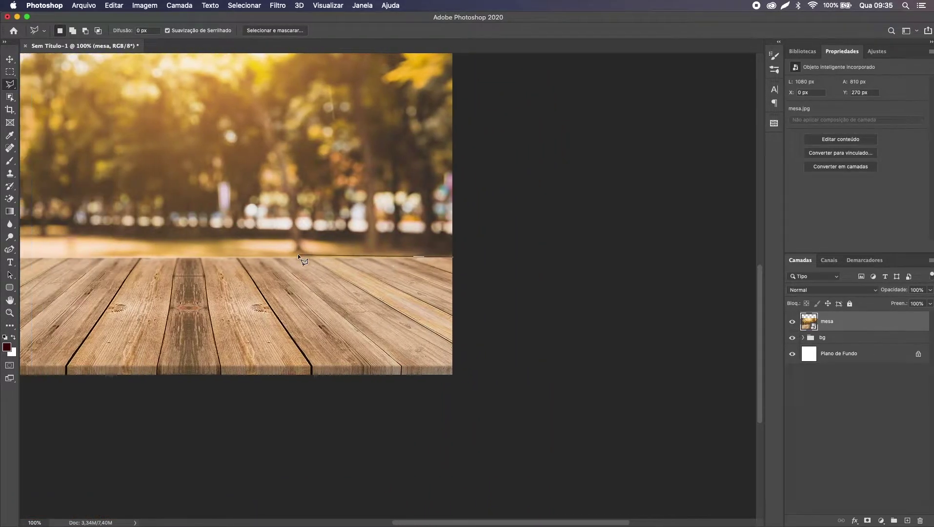
pyautogui.hscroll(-6, 297, 254)
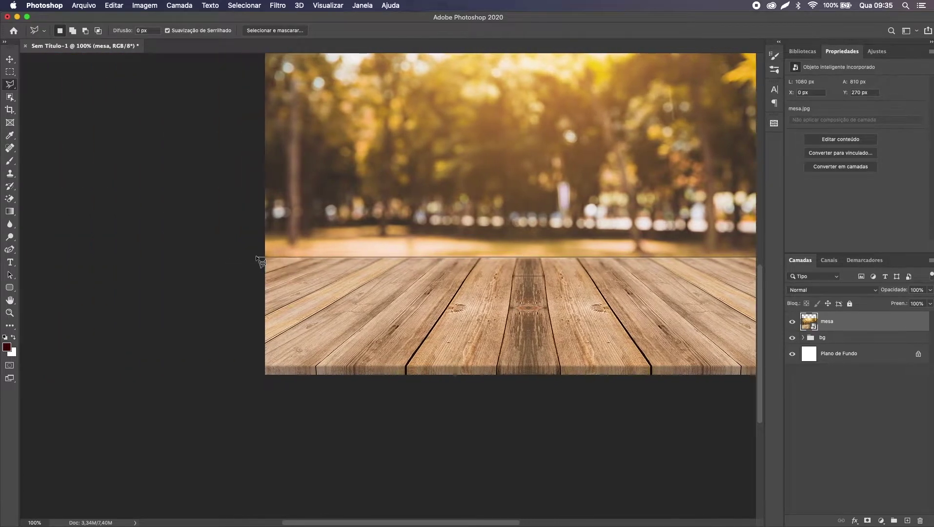
# Step: Close the Polygonal Lasso outline below the floor to select the wooden floor
pyautogui.click(258, 397)
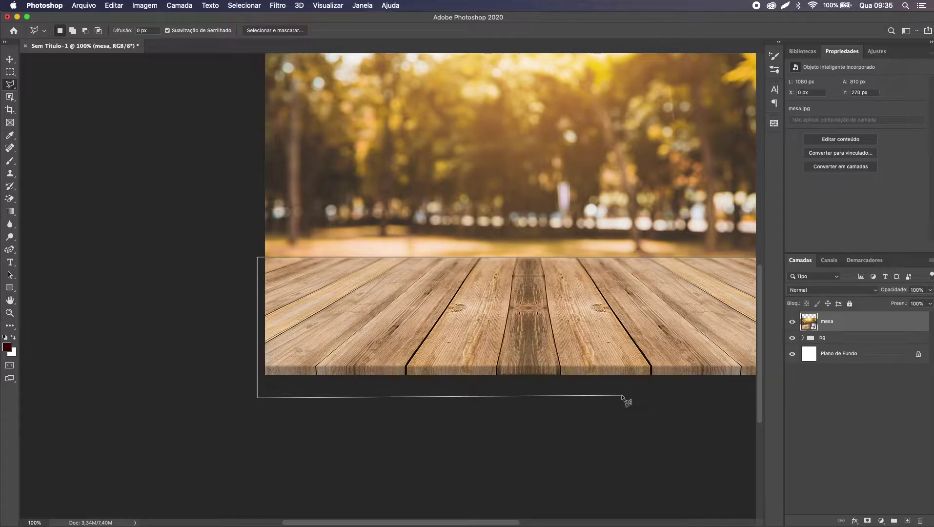
pyautogui.scroll(-1, 625, 397)
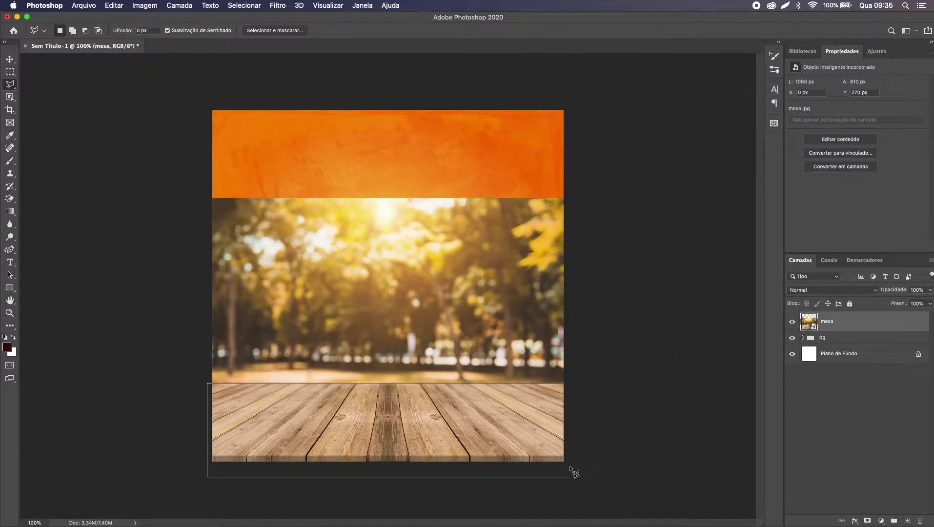
pyautogui.doubleClick(571, 385)
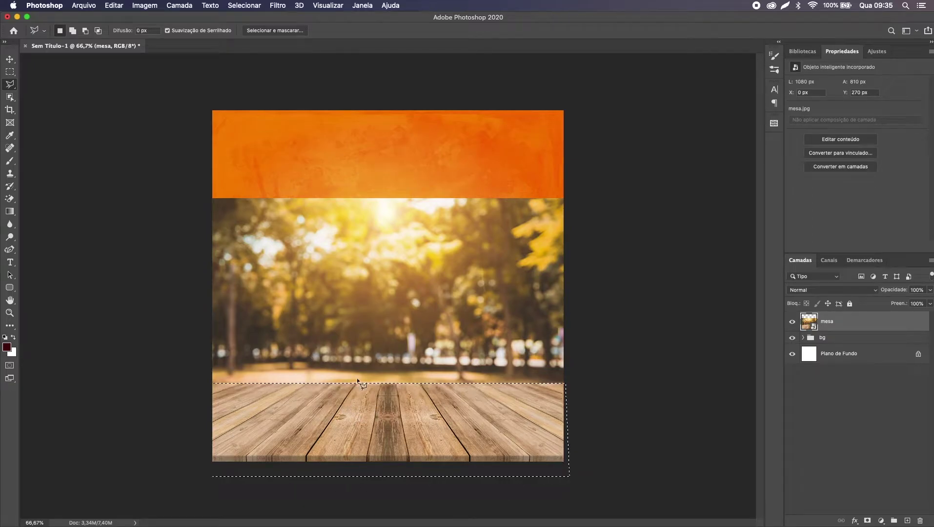
# Step: Copy the floor to a new layer and delete the mesa layer, then undo both back to the selection
pyautogui.press('super+c')
pyautogui.press('super+v')
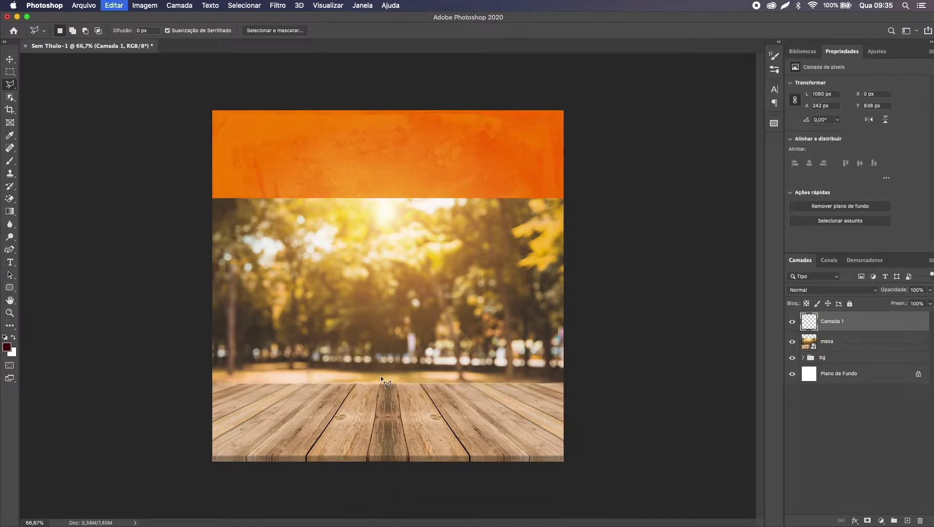
pyautogui.press('v')
pyautogui.click(833, 341)
pyautogui.press('BackSpace')
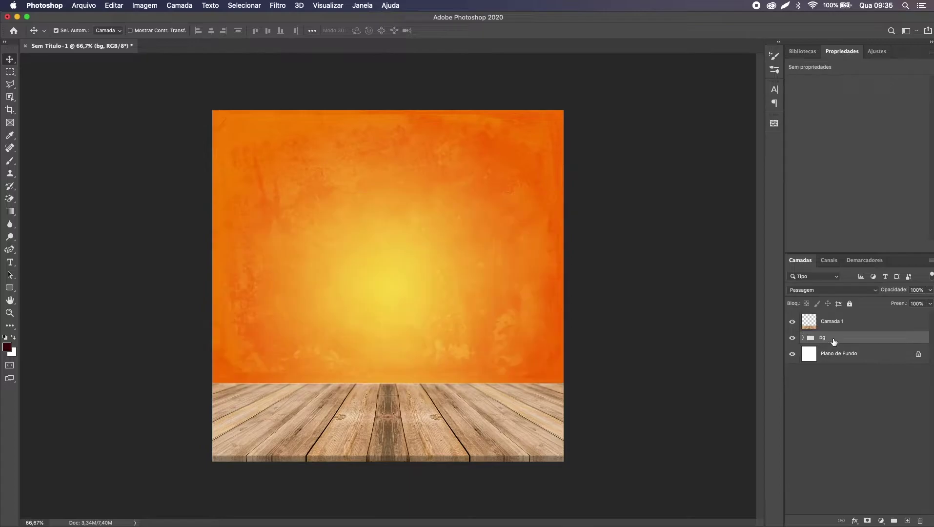
pyautogui.press('super+z')
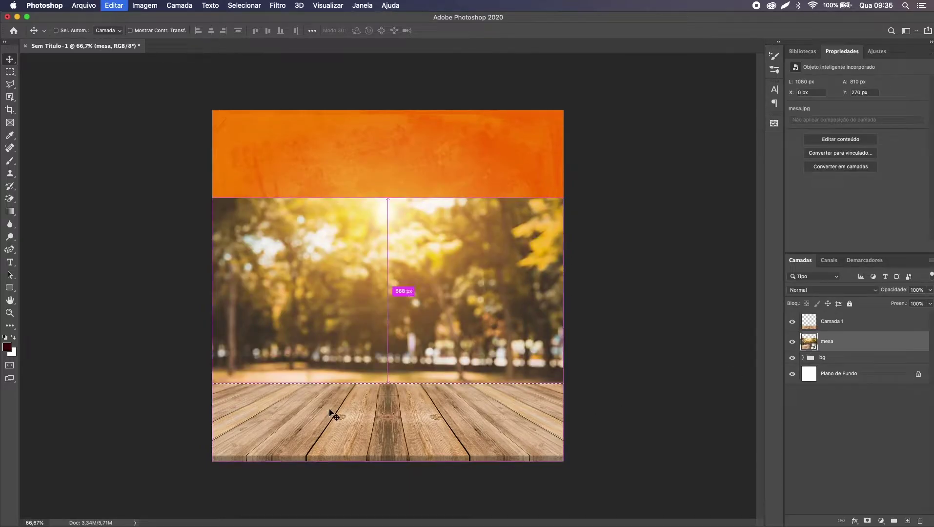
pyautogui.press('super+z')
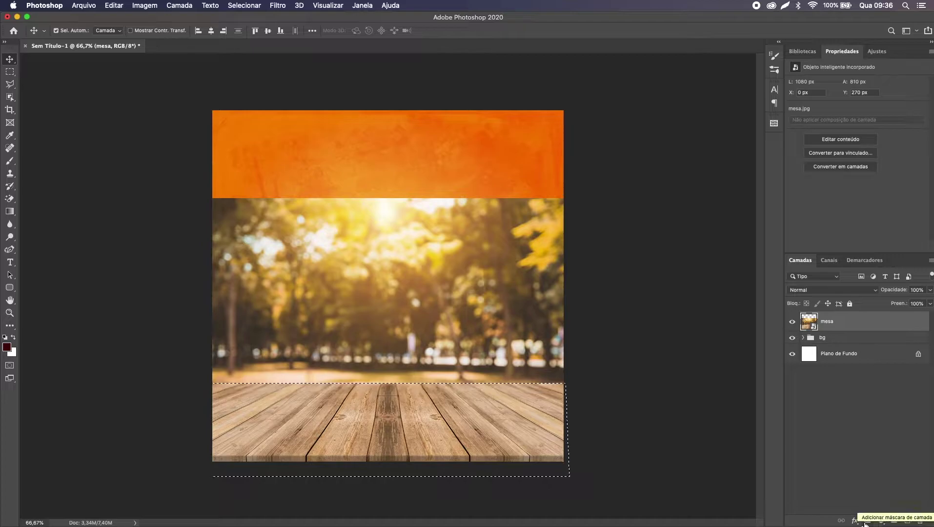
# Step: Add a layer mask to mesa from the floor selection and set a 250 px brush
pyautogui.click(867, 522)
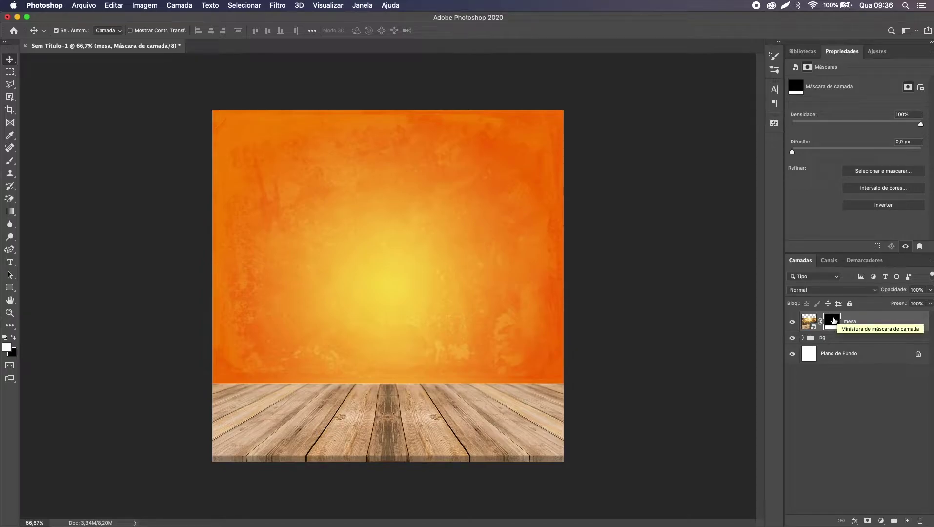
pyautogui.press('b')
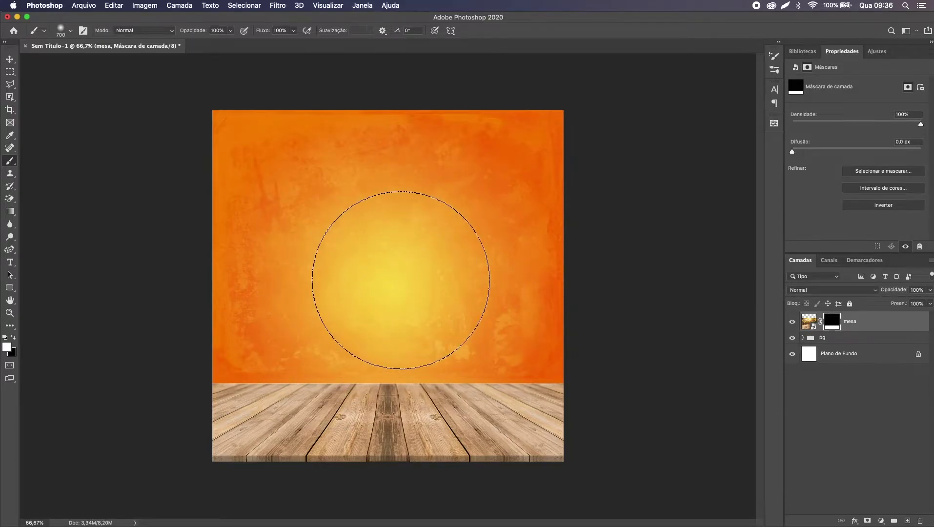
pyautogui.press('[')
pyautogui.press('[')
pyautogui.press('[')
pyautogui.press('[')
pyautogui.press('[')
# Step: Paint the mask to reveal the trees above the floor, then hide them again in black
pyautogui.moveTo(298, 359)
pyautogui.mouseDown()
pyautogui.moveTo(352, 357)
pyautogui.moveTo(501, 407)
pyautogui.moveTo(210, 352)
pyautogui.mouseUp()
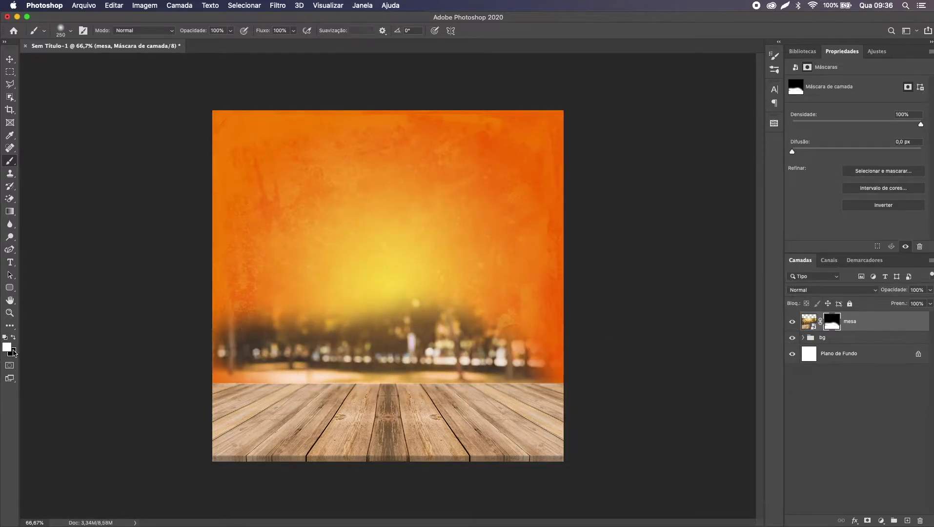
pyautogui.moveTo(171, 338)
pyautogui.mouseDown()
pyautogui.moveTo(198, 292)
pyautogui.moveTo(302, 287)
pyautogui.moveTo(574, 386)
pyautogui.moveTo(469, 273)
pyautogui.mouseUp()
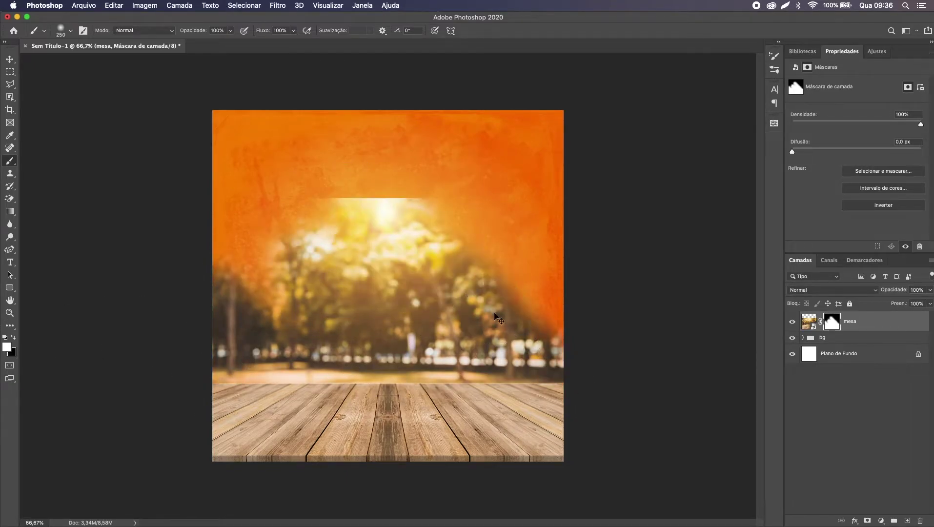
pyautogui.press('x')
pyautogui.moveTo(390, 254)
pyautogui.mouseDown()
pyautogui.moveTo(400, 220)
pyautogui.moveTo(327, 229)
pyautogui.moveTo(322, 298)
pyautogui.moveTo(200, 272)
pyautogui.mouseUp()
pyautogui.moveTo(335, 244)
pyautogui.mouseDown()
pyautogui.moveTo(258, 327)
pyautogui.moveTo(177, 323)
pyautogui.moveTo(209, 345)
pyautogui.moveTo(240, 334)
pyautogui.moveTo(522, 342)
pyautogui.moveTo(445, 327)
pyautogui.moveTo(417, 337)
pyautogui.moveTo(434, 340)
pyautogui.moveTo(337, 326)
pyautogui.mouseUp()
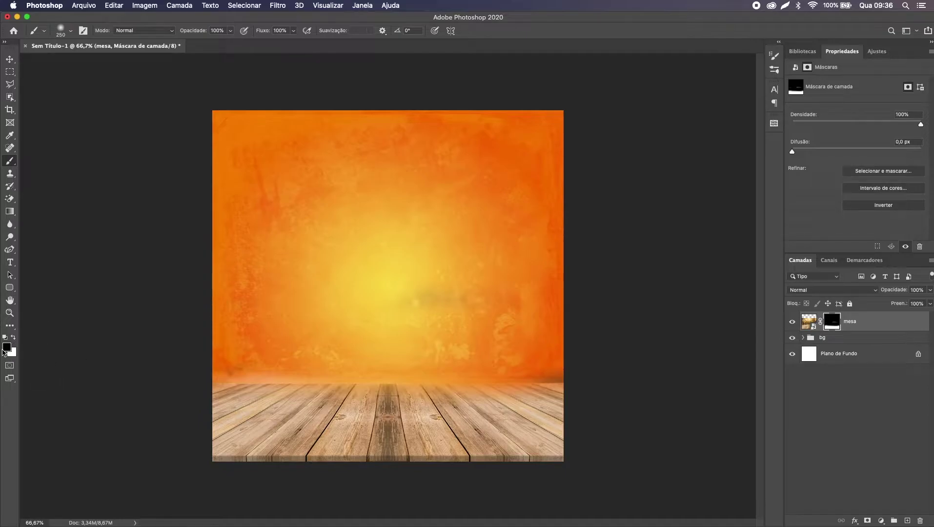
# Step: Try further mask strokes on the floor and undo back to the clean floor-only mask
pyautogui.press('x')
pyautogui.press('x')
pyautogui.press('x')
pyautogui.press('x')
pyautogui.press('x')
pyautogui.press('x')
pyautogui.moveTo(303, 329)
pyautogui.mouseDown()
pyautogui.moveTo(531, 511)
pyautogui.moveTo(511, 448)
pyautogui.moveTo(517, 439)
pyautogui.mouseUp()
pyautogui.press('x')
pyautogui.moveTo(375, 381)
pyautogui.mouseDown()
pyautogui.moveTo(568, 444)
pyautogui.moveTo(501, 490)
pyautogui.mouseUp()
pyautogui.press('super+z')
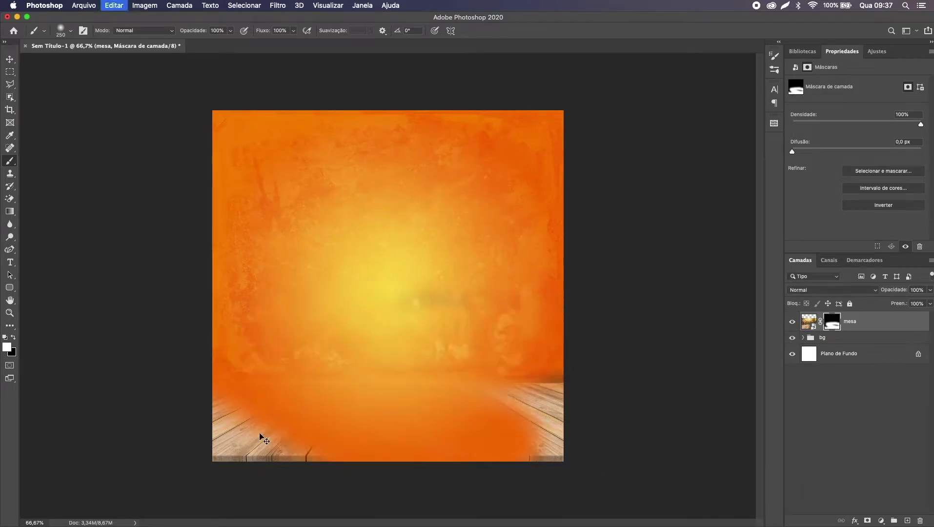
pyautogui.press('super+z')
pyautogui.press('super+z')
pyautogui.press('super+z')
pyautogui.press('super+z')
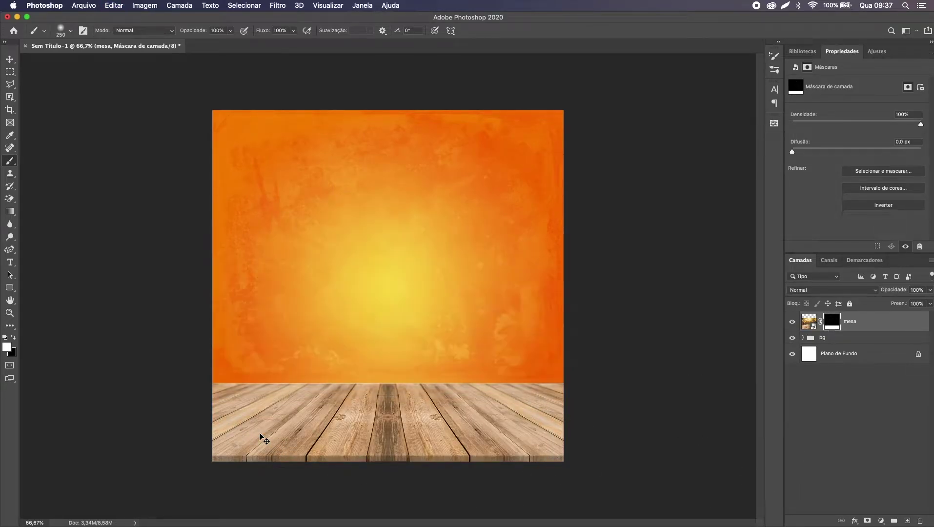
pyautogui.press('v')
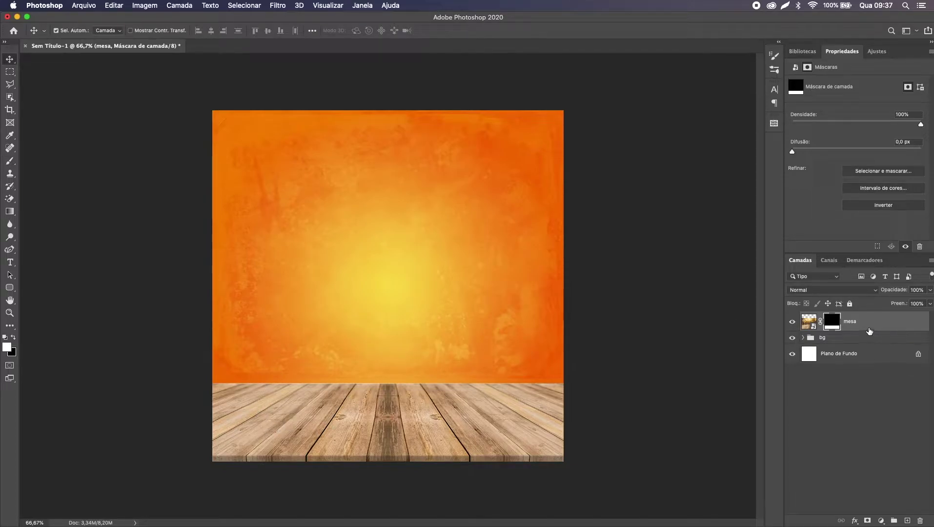
# Step: Put the masked mesa layer into a new group named 'mesa'
pyautogui.press('super+g')
pyautogui.write('mesa')
pyautogui.press('Return')
# Step: Collapse the mesa and bg groups and lock both of them
pyautogui.click(804, 318)
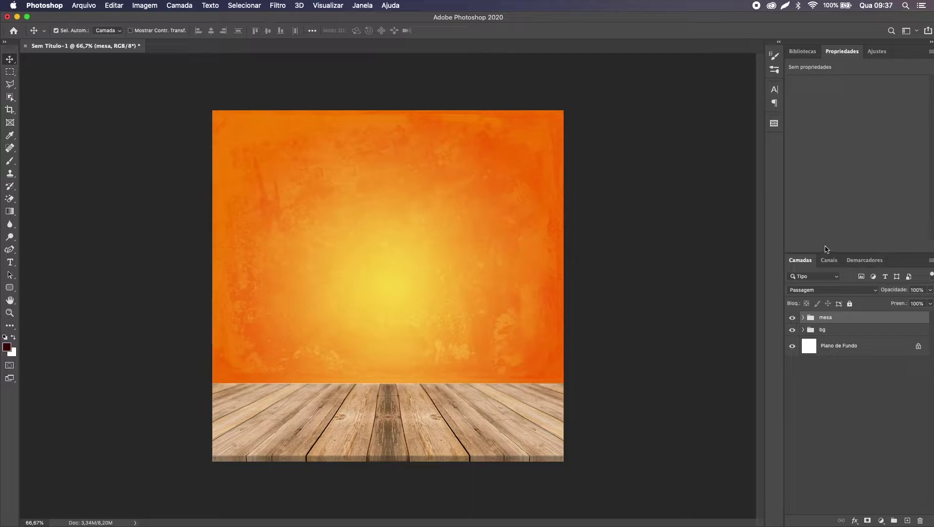
pyautogui.moveTo(487, 297); pyautogui.dragTo(451, 293)
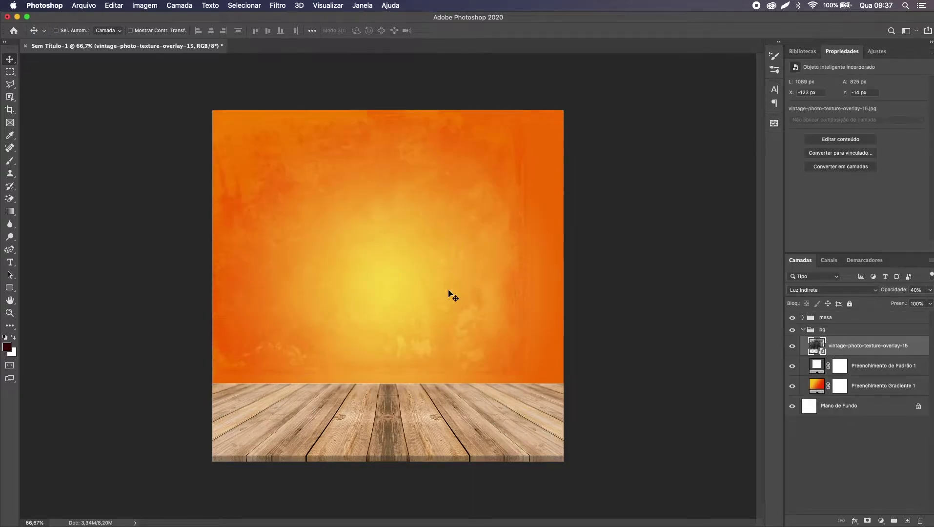
pyautogui.click(803, 331)
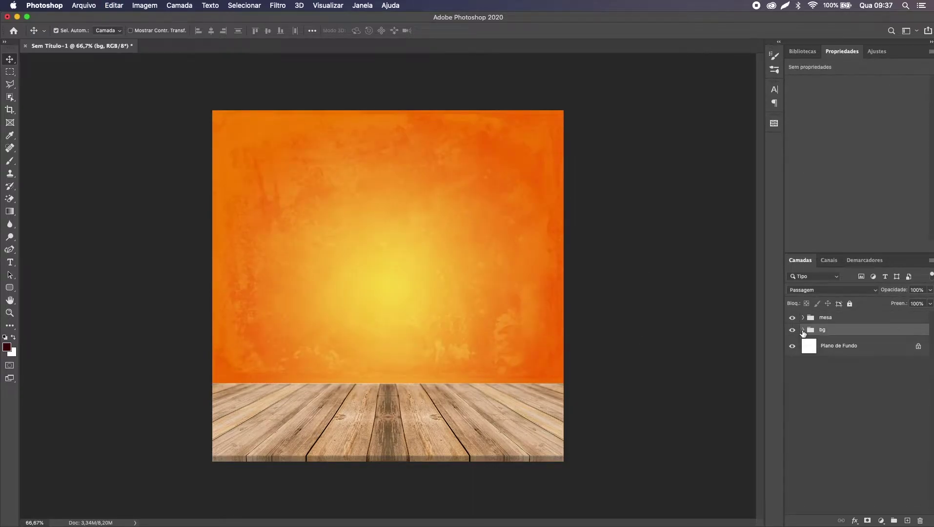
pyautogui.keyDown('super'); pyautogui.click(832, 319); pyautogui.keyUp('super')
pyautogui.press('super+slash')
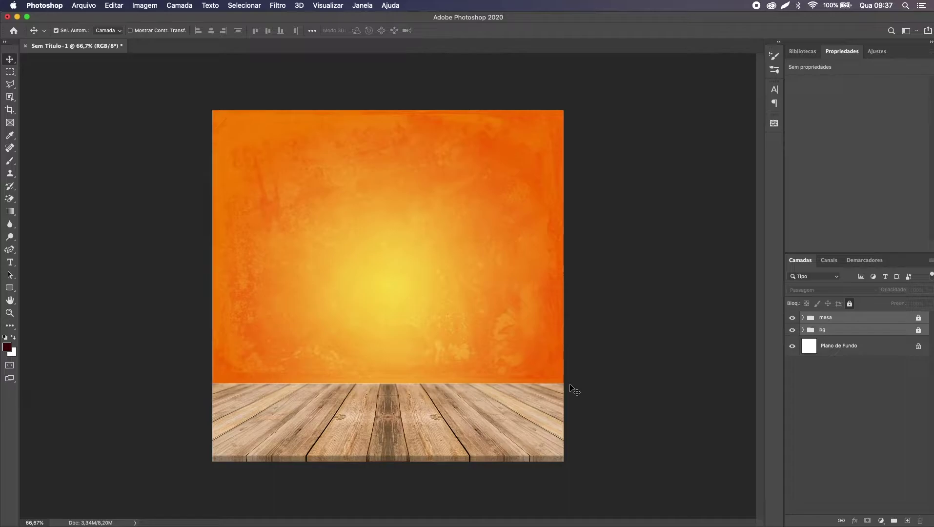
pyautogui.press('super')
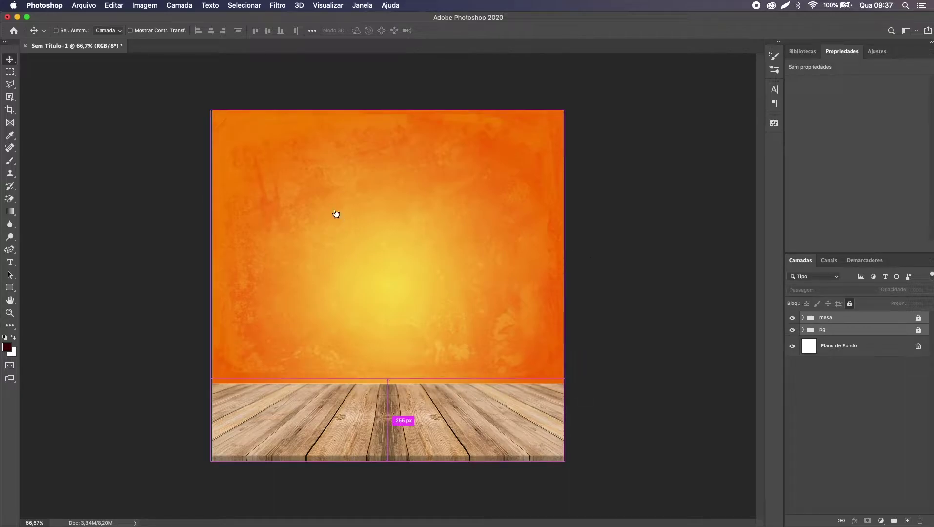
# Step: Preview hamburgersf.png in Finder and drag it onto the Photoshop canvas
pyautogui.press('super+Tab')
pyautogui.click(487, 138)
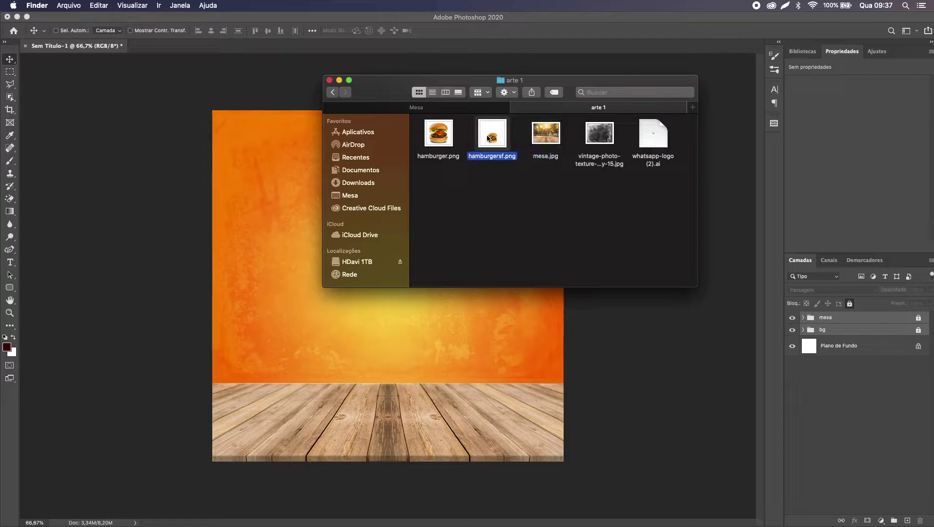
pyautogui.press('space')
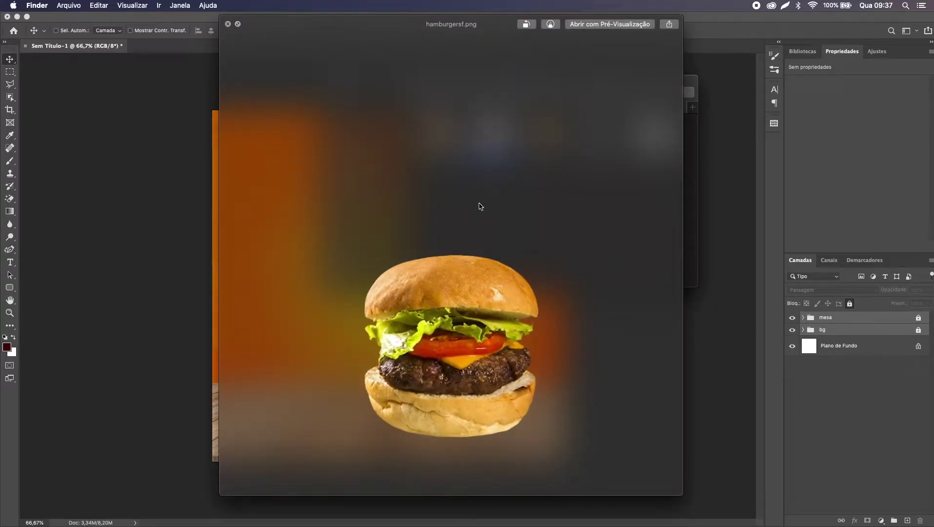
pyautogui.press('space')
pyautogui.moveTo(491, 138); pyautogui.dragTo(258, 331)
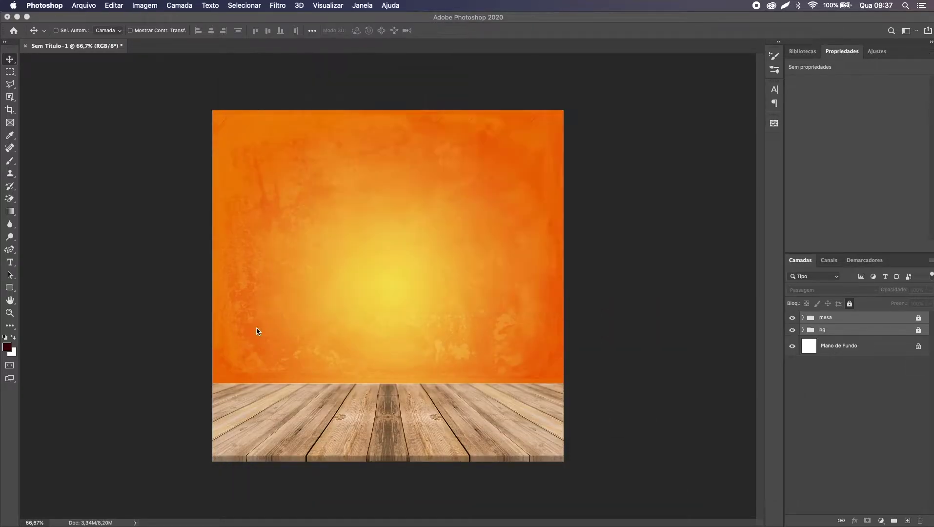
# Step: Discard the placed hamburgersf layer and place hamburger.png from Finder instead
pyautogui.press('Return')
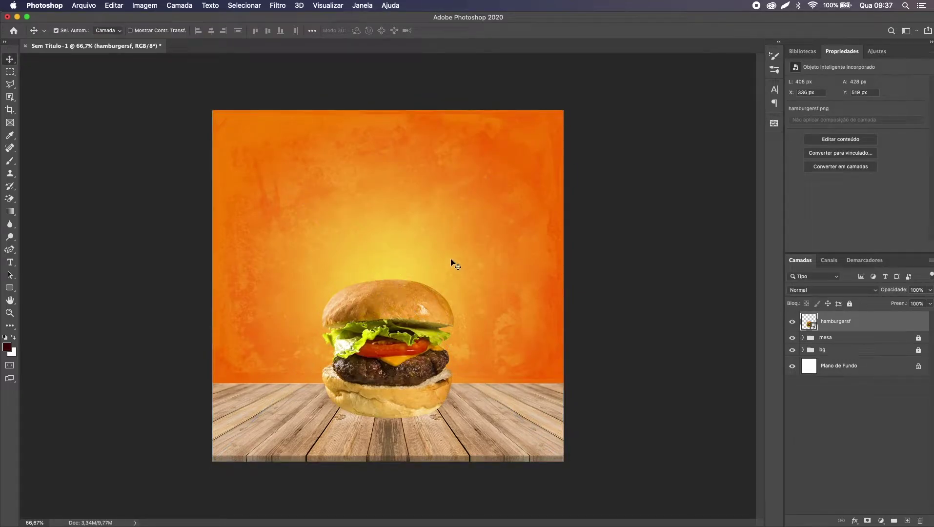
pyautogui.press('BackSpace')
pyautogui.press('super+Tab')
pyautogui.moveTo(446, 139); pyautogui.dragTo(257, 296)
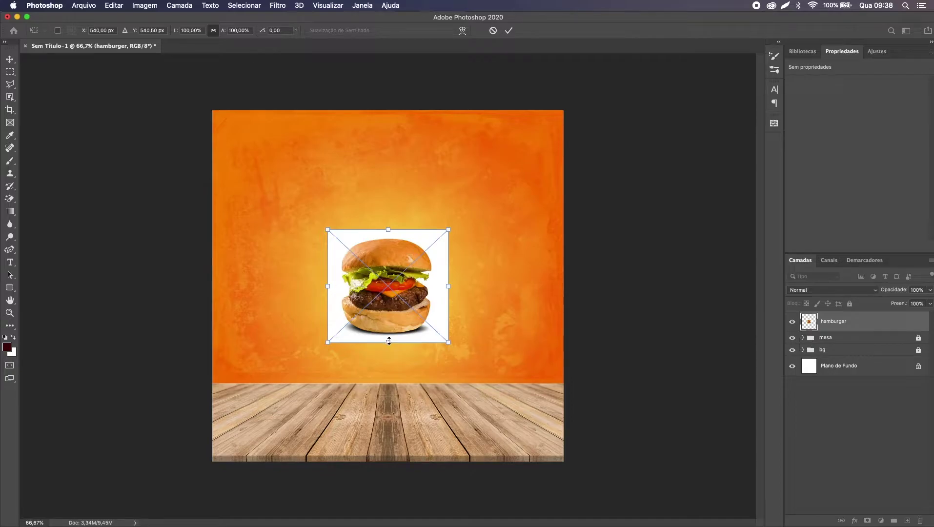
# Step: Enlarge the burger and lower it onto the wooden table
pyautogui.moveTo(389, 343); pyautogui.dragTo(388, 384)
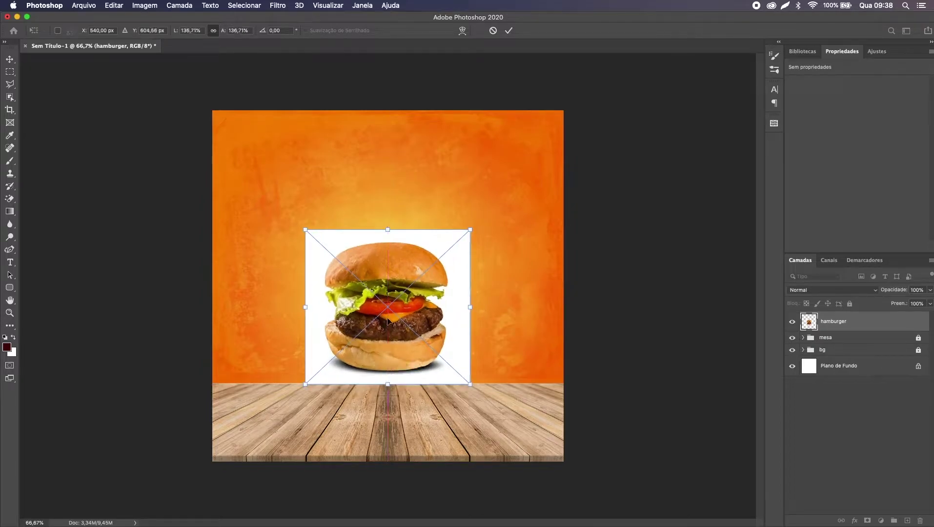
pyautogui.moveTo(390, 286); pyautogui.dragTo(387, 321)
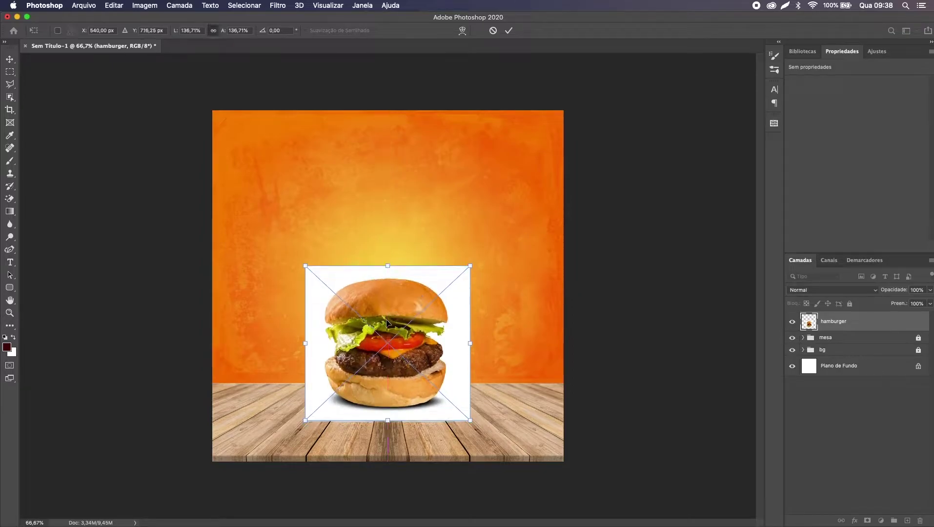
pyautogui.press('Return')
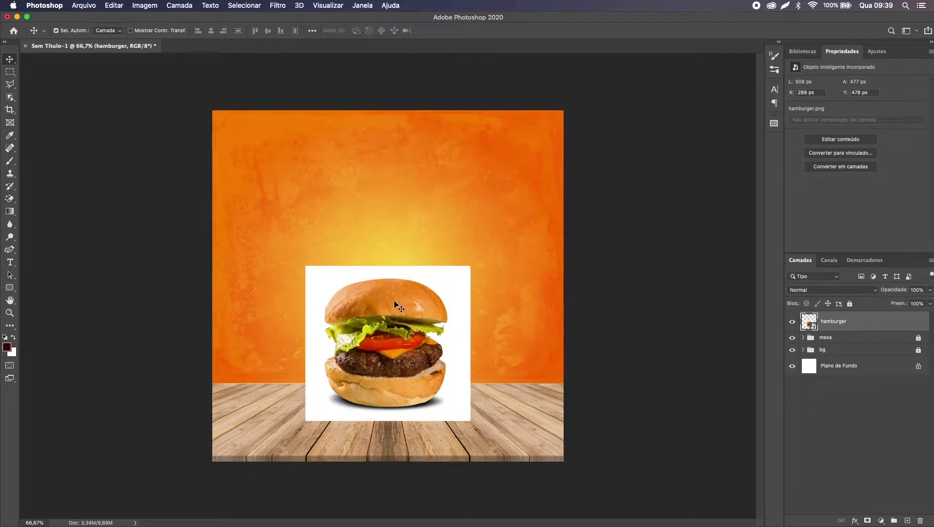
# Step: Zoom to 200% and use the Magic Eraser on the white area, accepting rasterization of the hamburger smart object
pyautogui.press('super+plus')
pyautogui.press('super+plus')
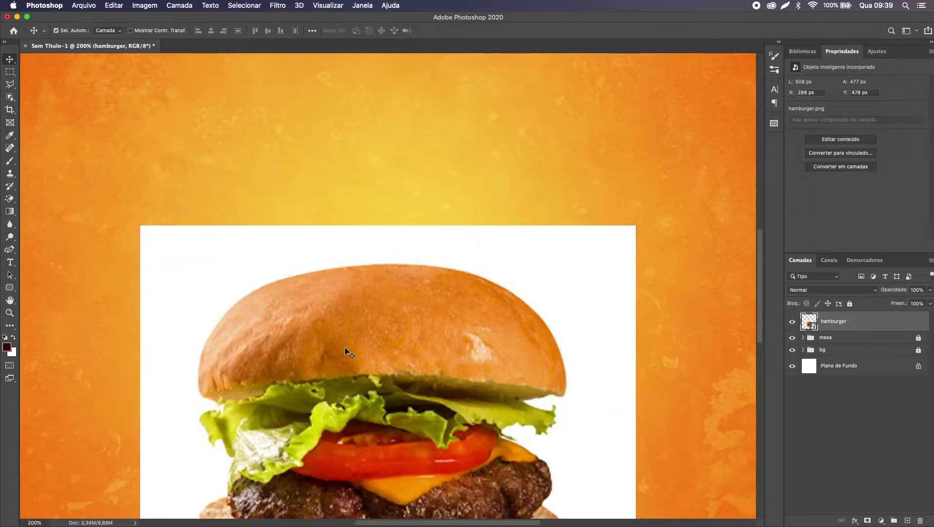
pyautogui.scroll(-4, 345, 347)
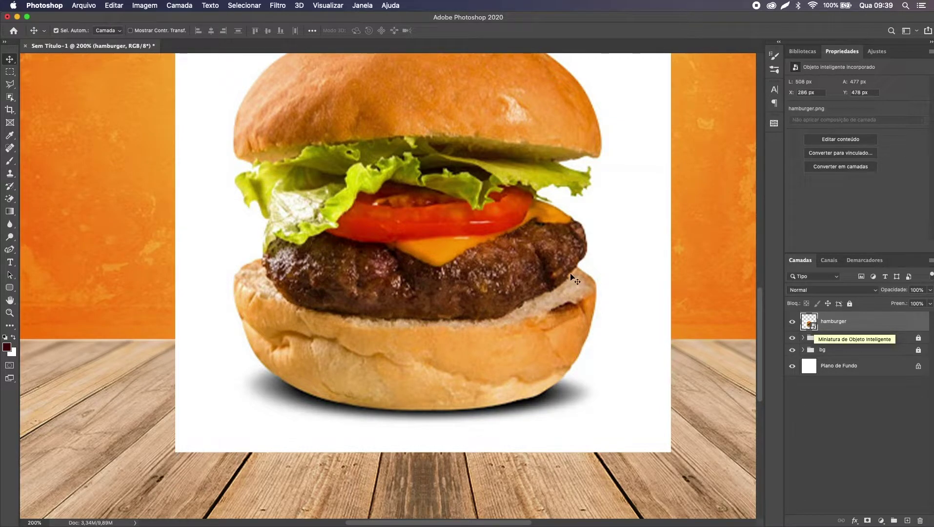
pyautogui.press('e')
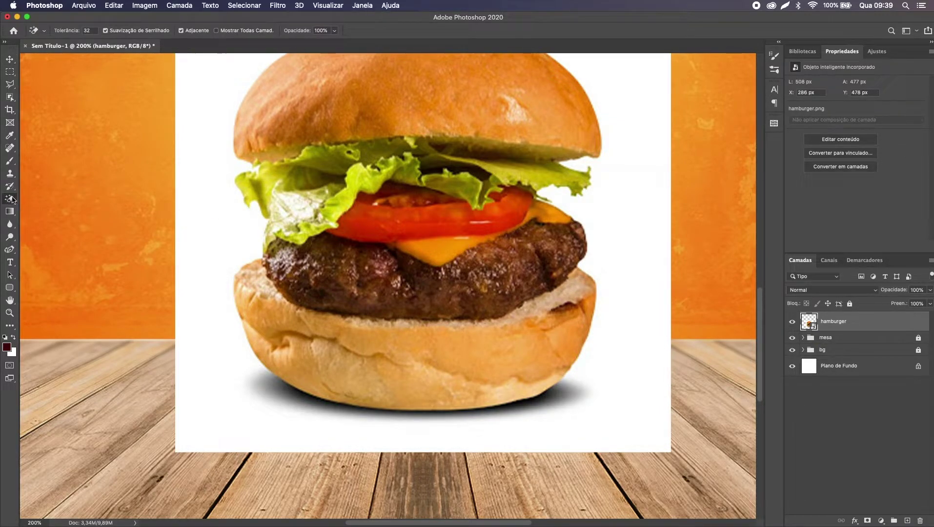
pyautogui.click(246, 239)
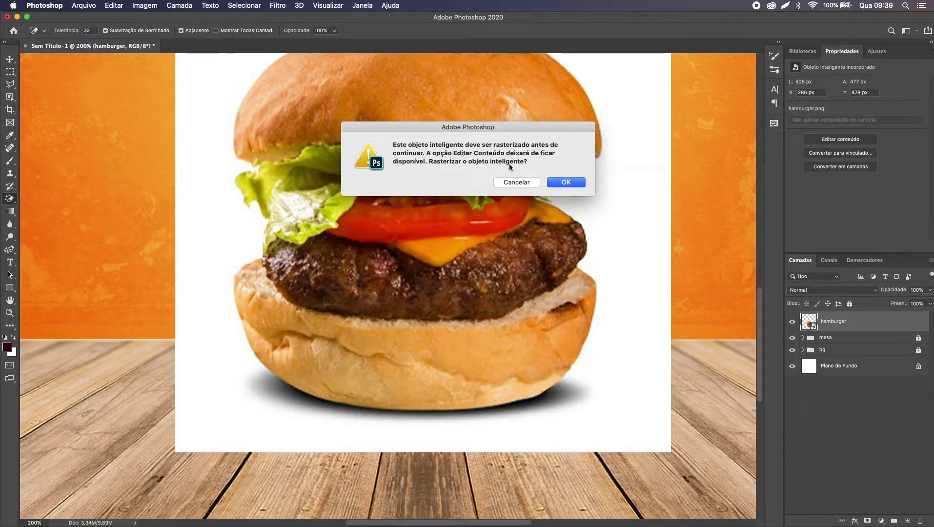
pyautogui.click(554, 184)
pyautogui.scroll(5, 547, 181)
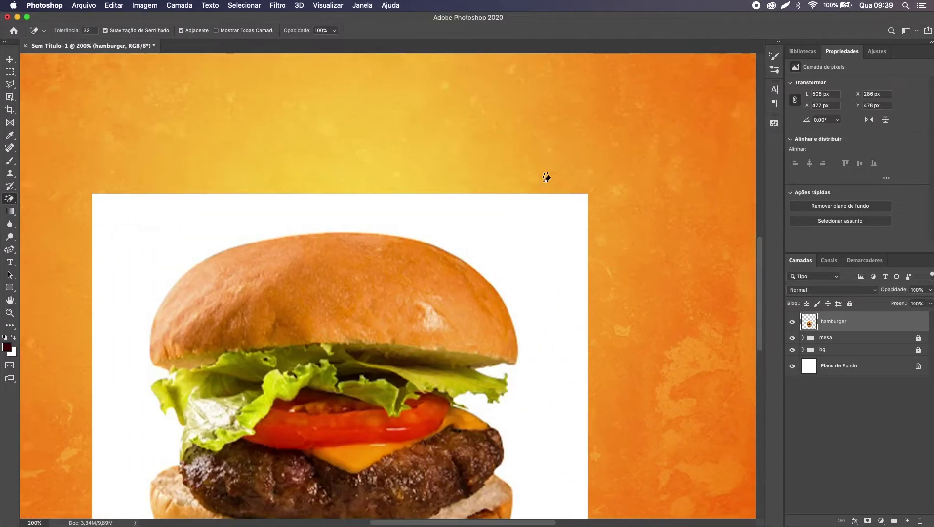
pyautogui.scroll(-5, 547, 178)
pyautogui.hscroll(4, 547, 178)
pyautogui.hscroll(-5, 547, 178)
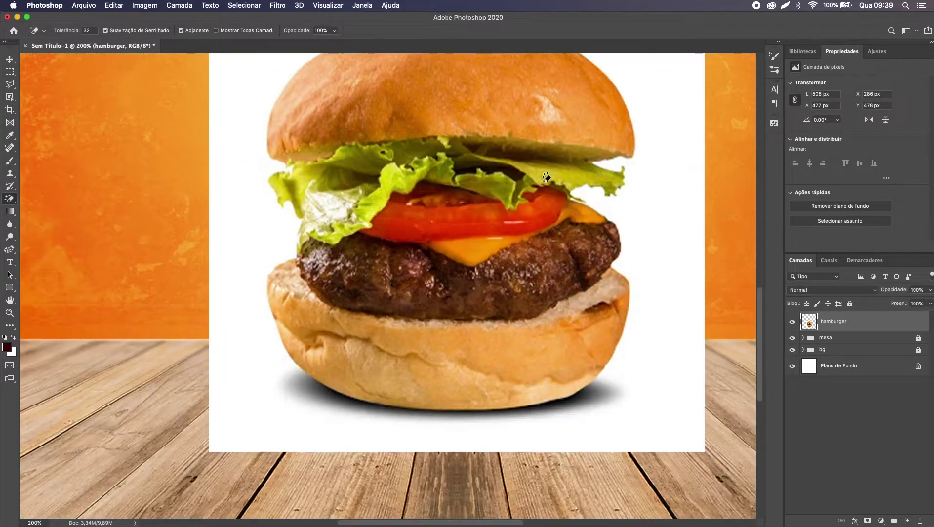
# Step: Erase the white background around the burger with the Magic Eraser, leaving it over the orange backdrop
pyautogui.scroll(3, 547, 178)
pyautogui.hscroll(3, 547, 178)
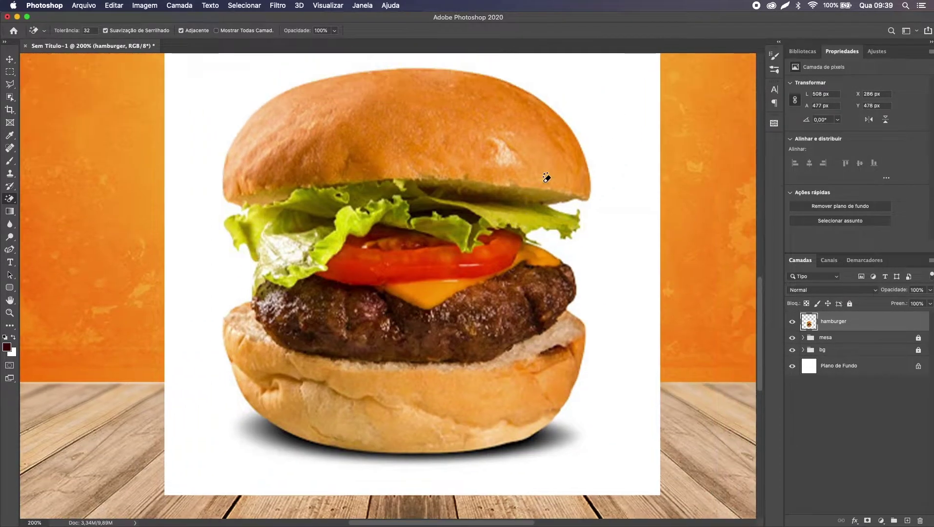
pyautogui.click(13, 202)
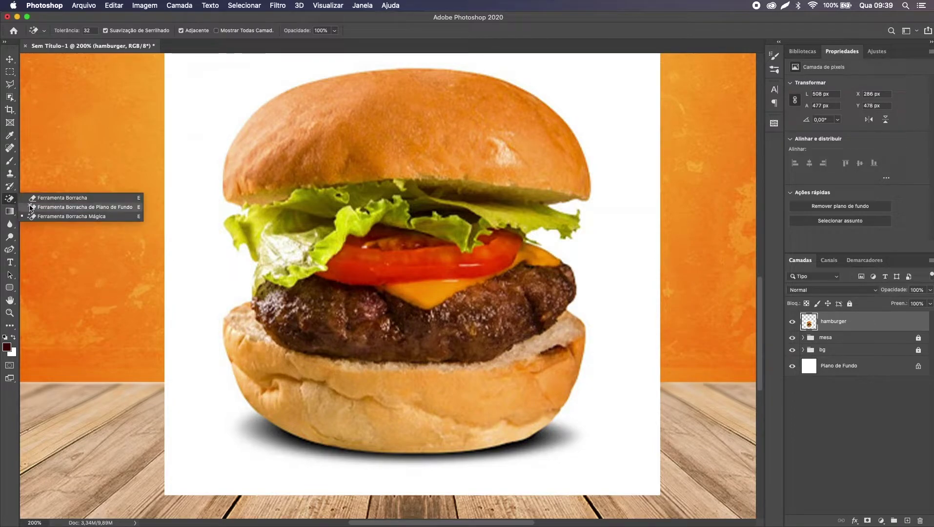
pyautogui.click(67, 219)
pyautogui.click(199, 264)
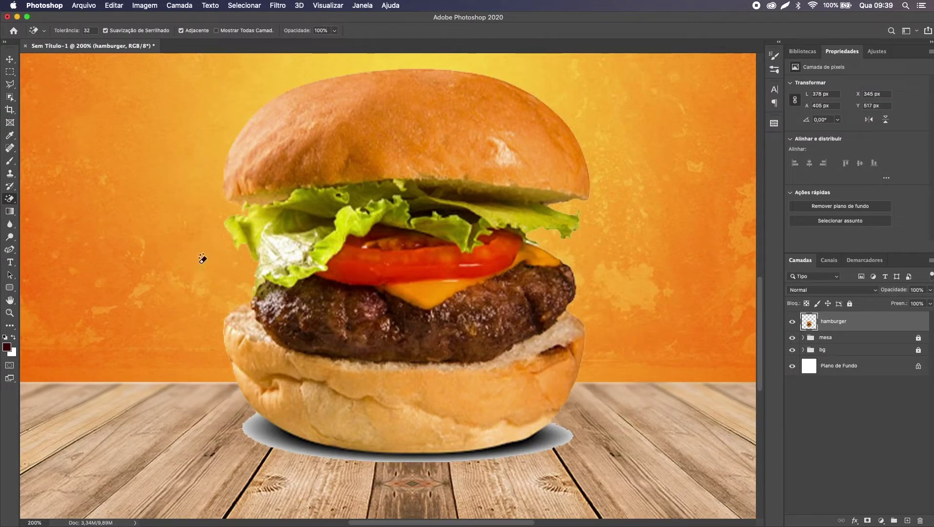
pyautogui.scroll(3, 478, 253)
pyautogui.hscroll(2, 479, 254)
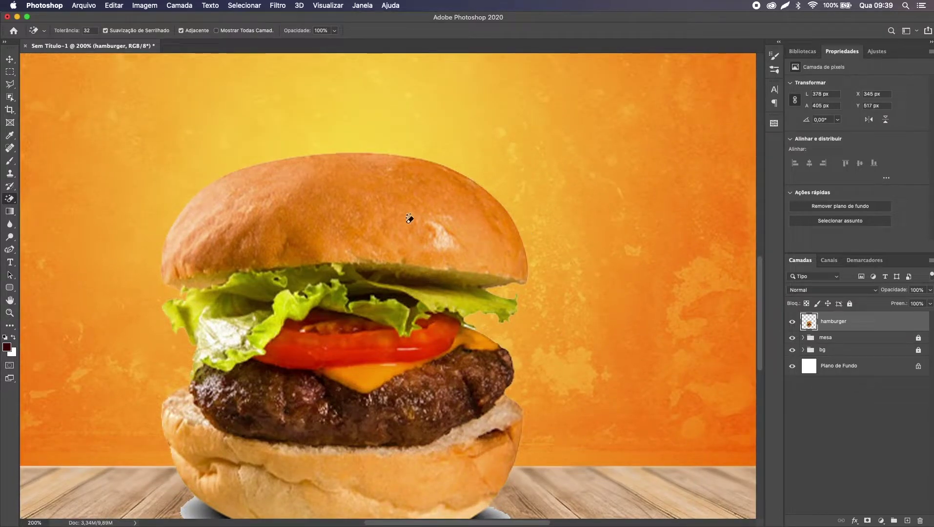
pyautogui.press('v')
pyautogui.scroll(-4, 522, 159)
pyautogui.hscroll(-2, 522, 159)
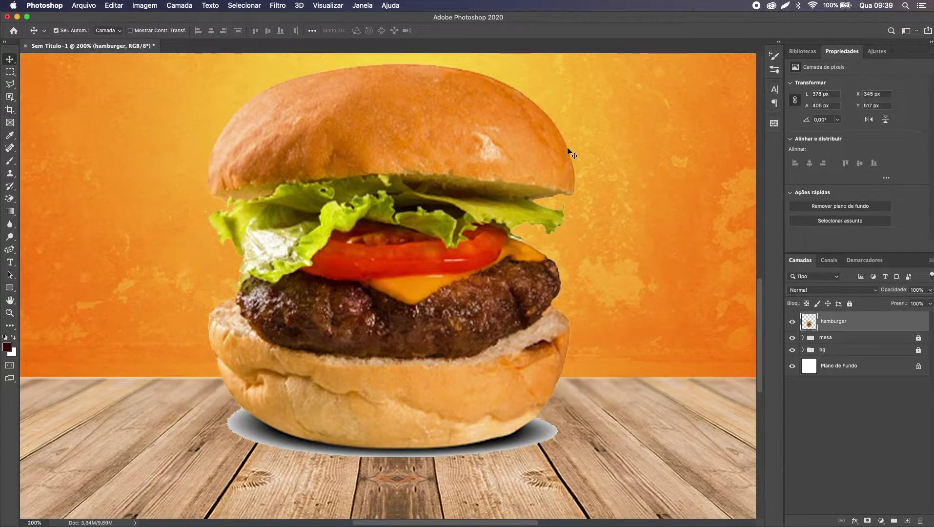
# Step: Zoom and pan around the hamburger to inspect its cut-out edges, then pick the Brush tool
pyautogui.press('super+minus')
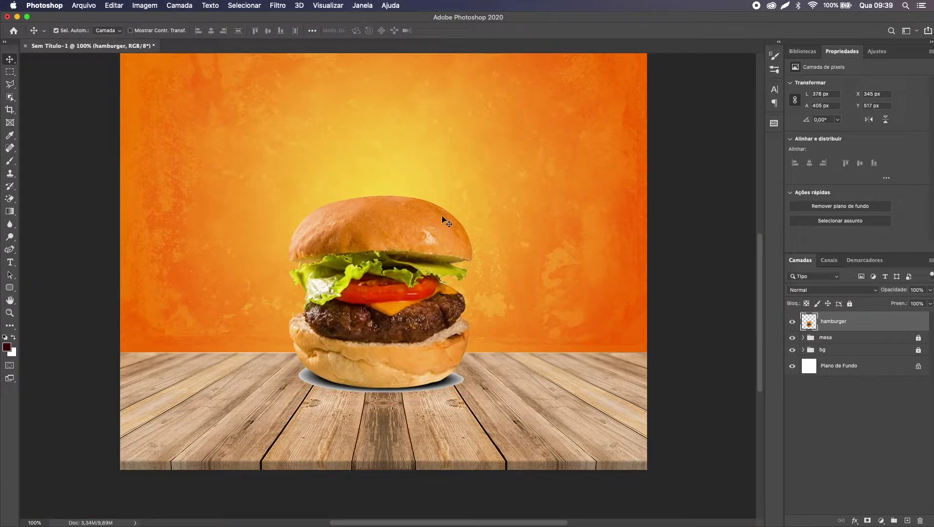
pyautogui.press('super+plus')
pyautogui.press('super+plus')
pyautogui.press('super+plus')
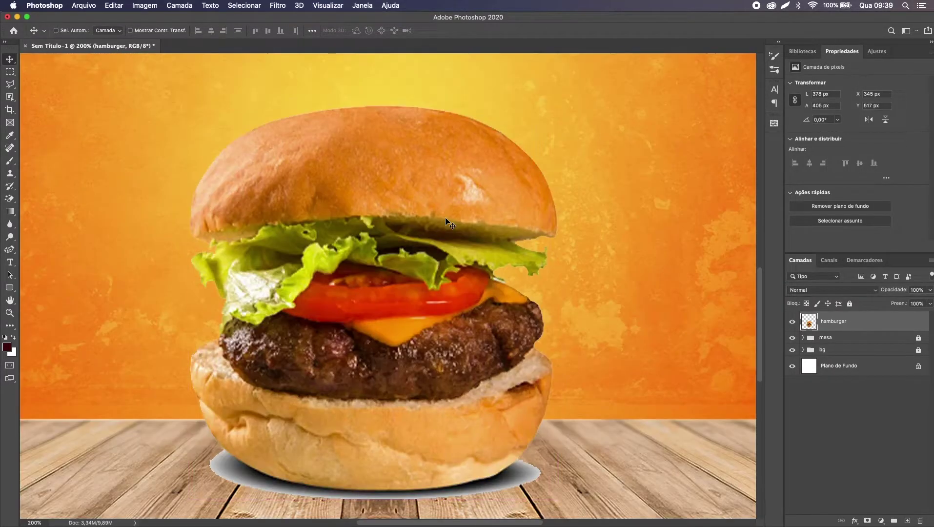
pyautogui.press('super+plus')
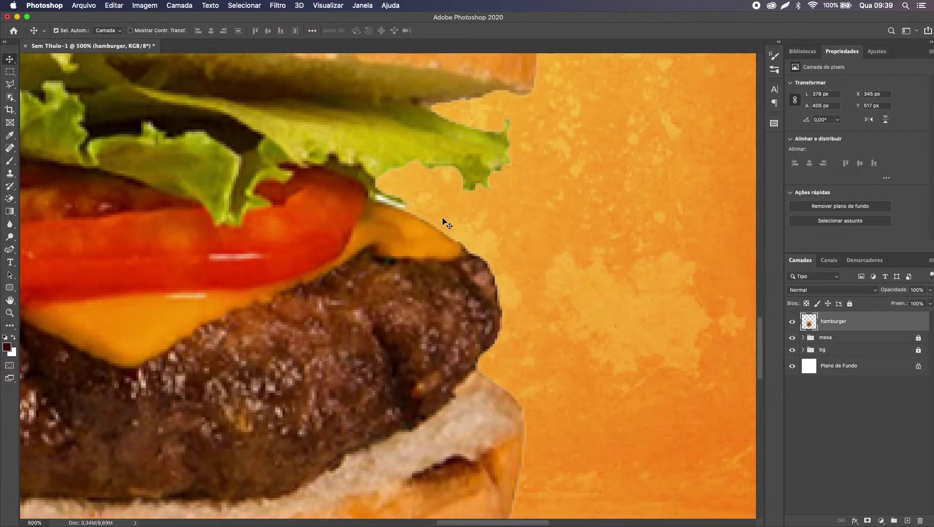
pyautogui.scroll(-5, 381, 201)
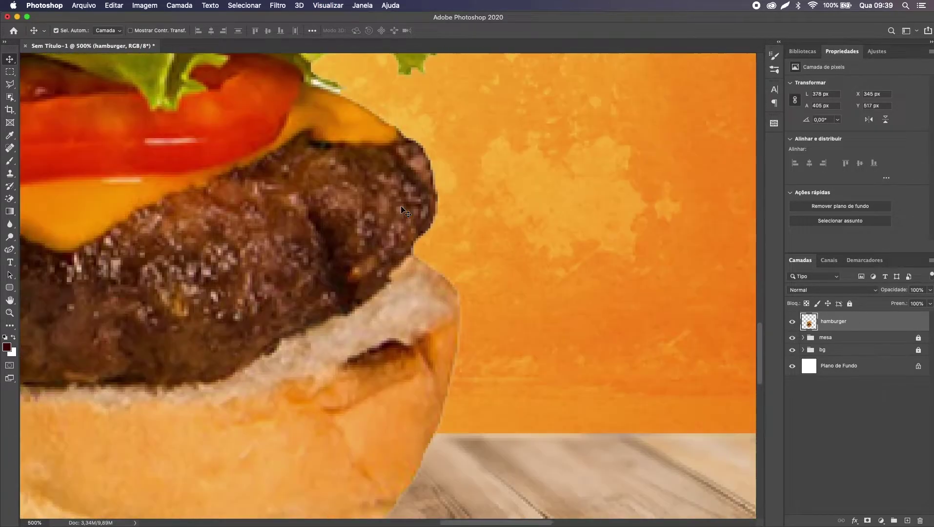
pyautogui.scroll(-3, 448, 331)
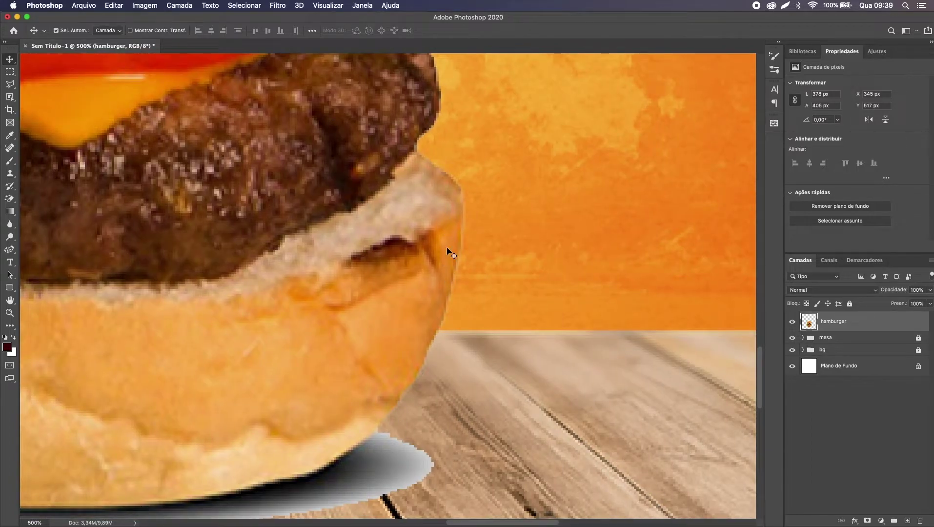
pyautogui.scroll(-5, 448, 252)
pyautogui.hscroll(-5, 462, 253)
pyautogui.press('super+minus')
pyautogui.press('super+minus')
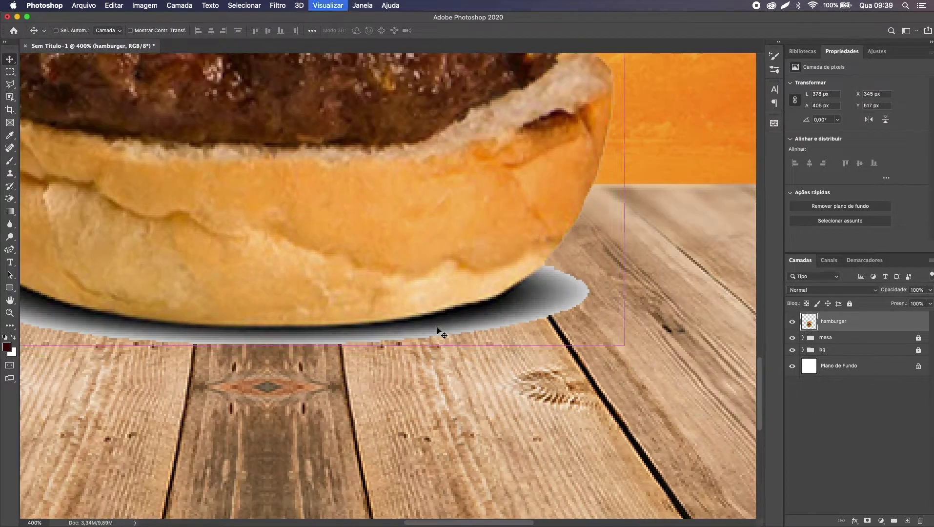
pyautogui.hscroll(-3, 442, 332)
pyautogui.scroll(10, 438, 329)
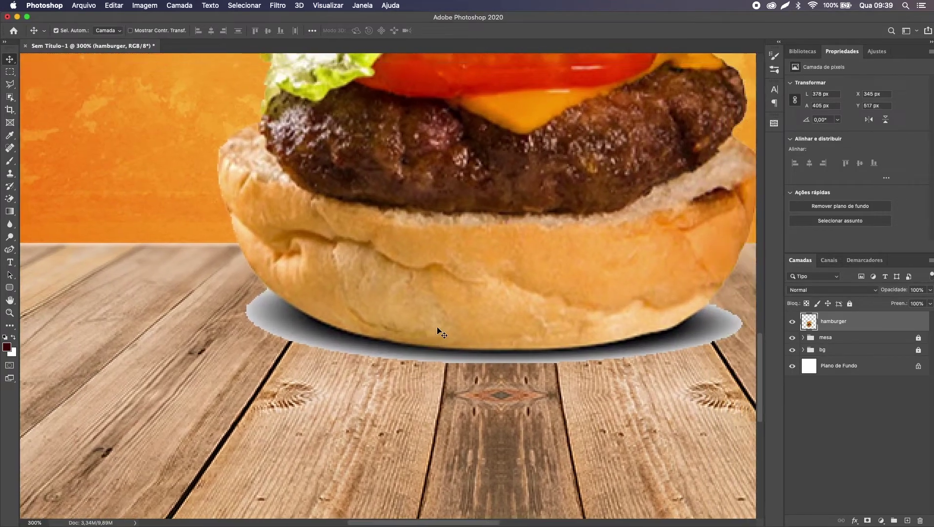
pyautogui.hscroll(2, 438, 329)
pyautogui.hscroll(-2, 438, 327)
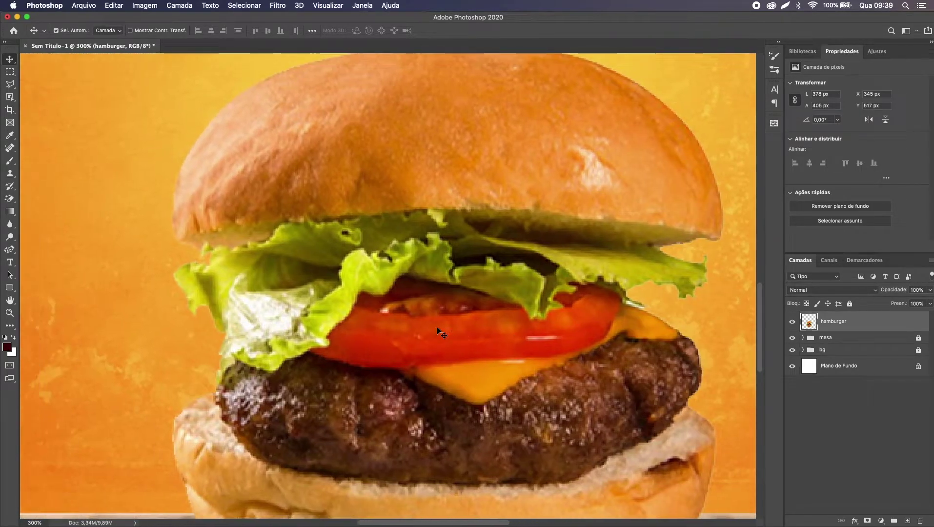
pyautogui.scroll(-10, 437, 328)
pyautogui.hscroll(3, 437, 328)
pyautogui.press('super+minus')
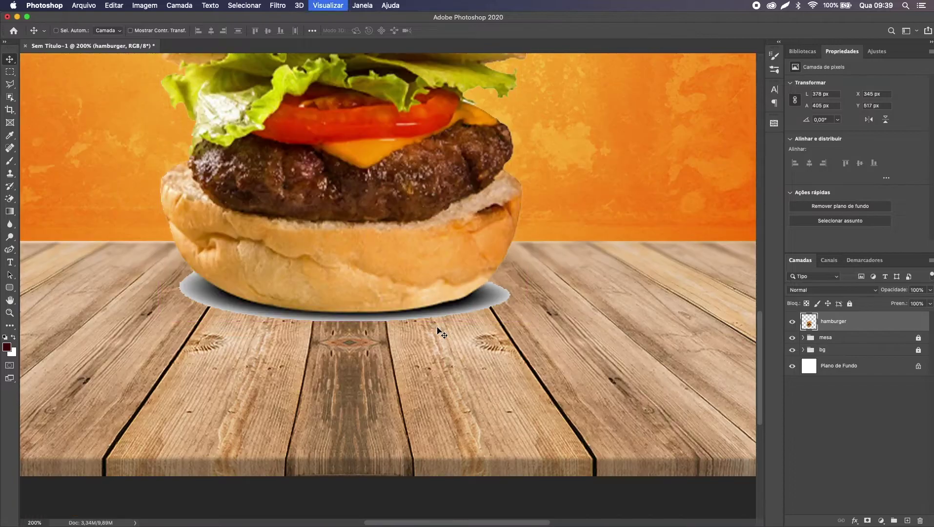
pyautogui.scroll(1, 442, 332)
pyautogui.press('b')
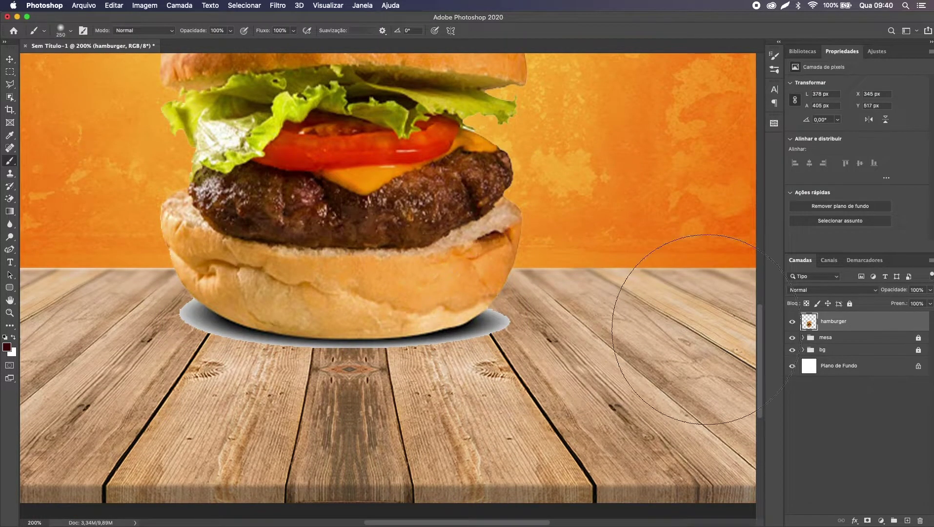
# Step: Add a layer mask to the hamburger layer, undoing a trial black stroke on the bun
pyautogui.click(867, 521)
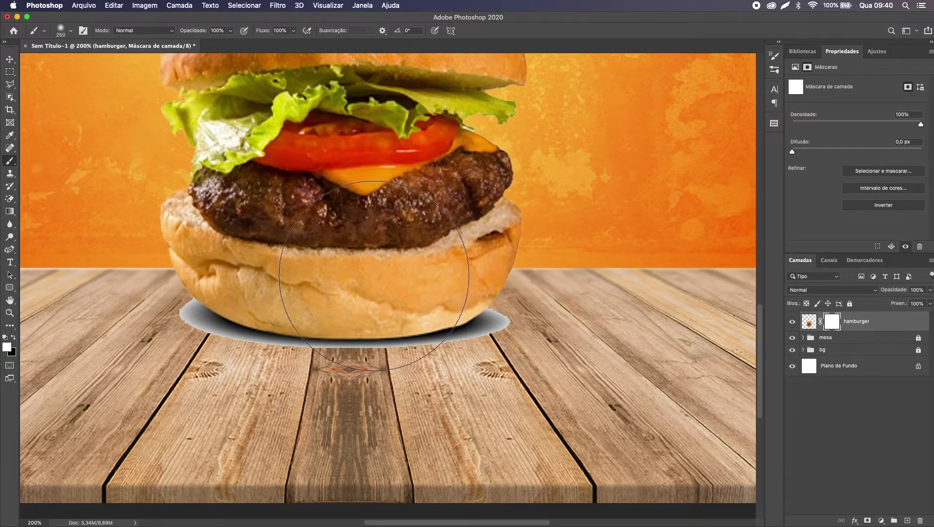
pyautogui.press('x')
pyautogui.moveTo(411, 327)
pyautogui.mouseDown()
pyautogui.moveTo(365, 271)
pyautogui.moveTo(438, 271)
pyautogui.moveTo(386, 298)
pyautogui.moveTo(396, 250)
pyautogui.moveTo(342, 220)
pyautogui.moveTo(271, 239)
pyautogui.moveTo(459, 250)
pyautogui.moveTo(480, 209)
pyautogui.mouseUp()
pyautogui.press('cmd+z')
pyautogui.press('x')
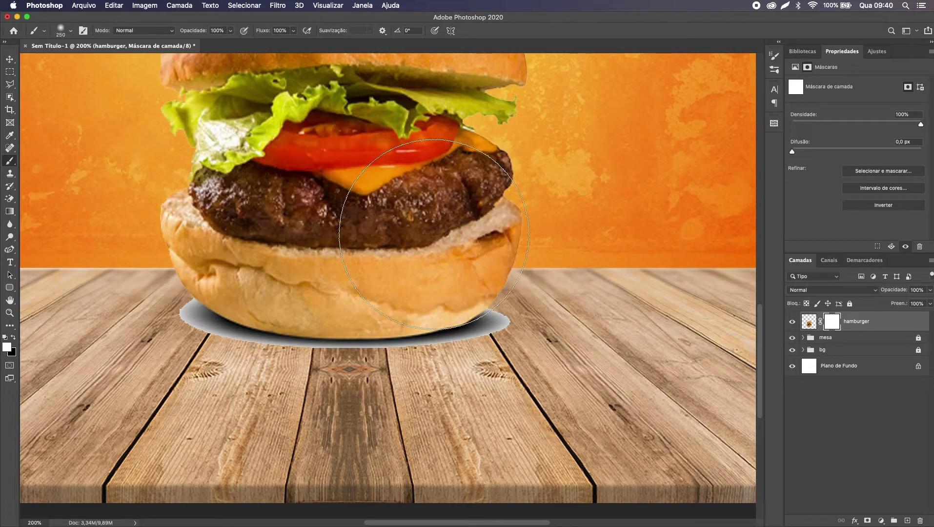
# Step: Set a 100 px hard round brush in black and paint out the shadow's right tip
pyautogui.rightClick(438, 235)
pyautogui.scroll(-2, 506, 353)
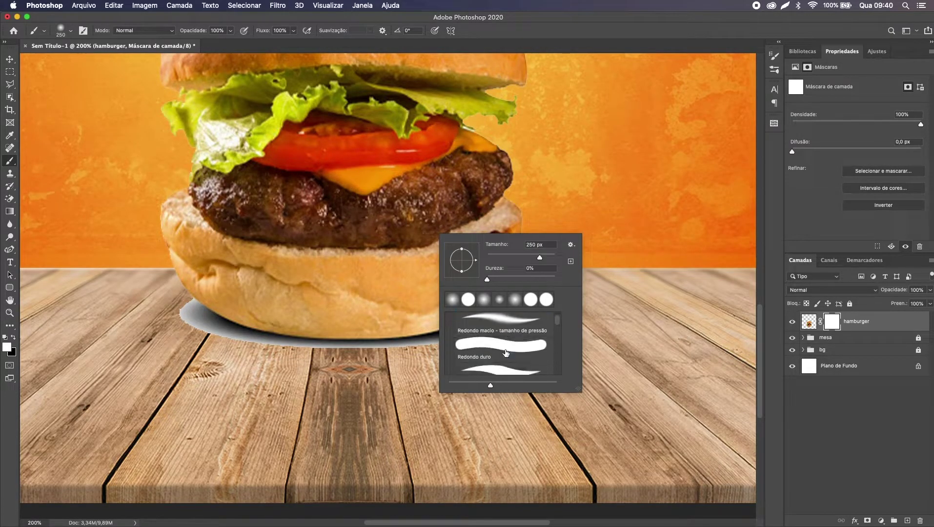
pyautogui.click(505, 350)
pyautogui.press('Return')
pyautogui.press('[')
pyautogui.press('[')
pyautogui.press('[')
pyautogui.press('[')
pyautogui.press('[')
pyautogui.hscroll(-2, 580, 322)
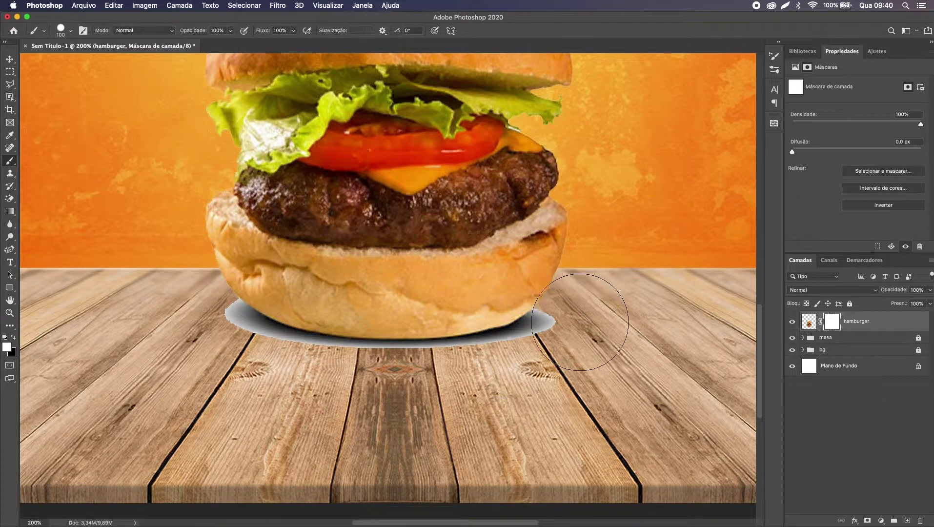
pyautogui.press('x')
pyautogui.click(578, 335)
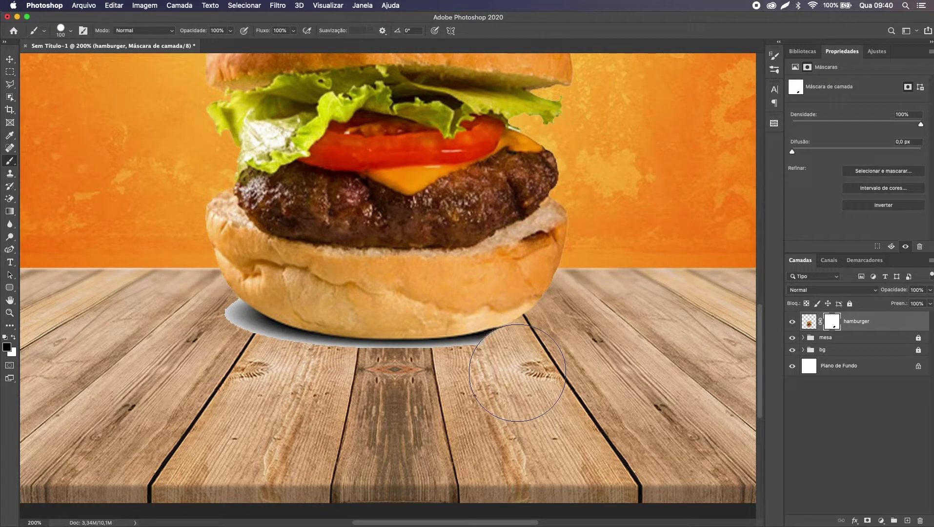
# Step: Paint black on the mask over the shadow's left tip, right tail and sliver under the bun, then fit the view
pyautogui.moveTo(259, 363)
pyautogui.mouseDown()
pyautogui.moveTo(198, 325)
pyautogui.moveTo(232, 353)
pyautogui.mouseUp()
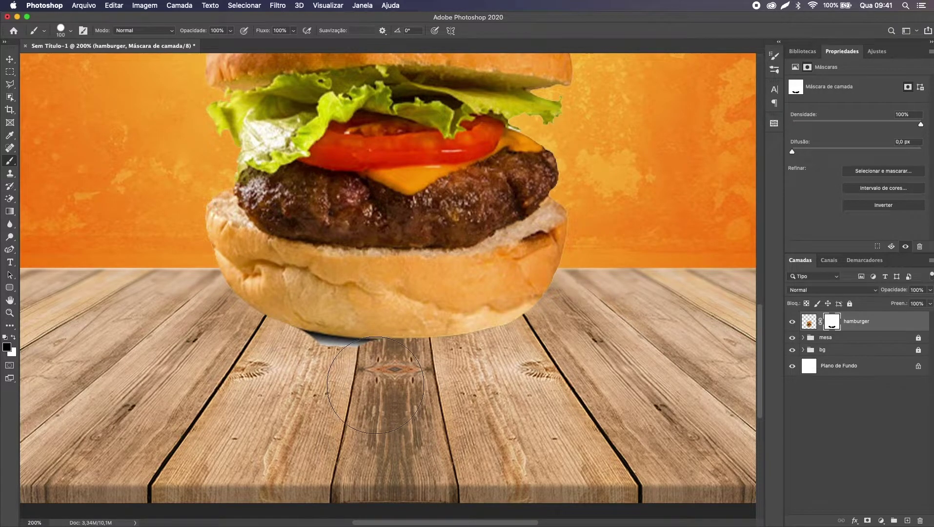
pyautogui.moveTo(375, 386); pyautogui.dragTo(372, 368)
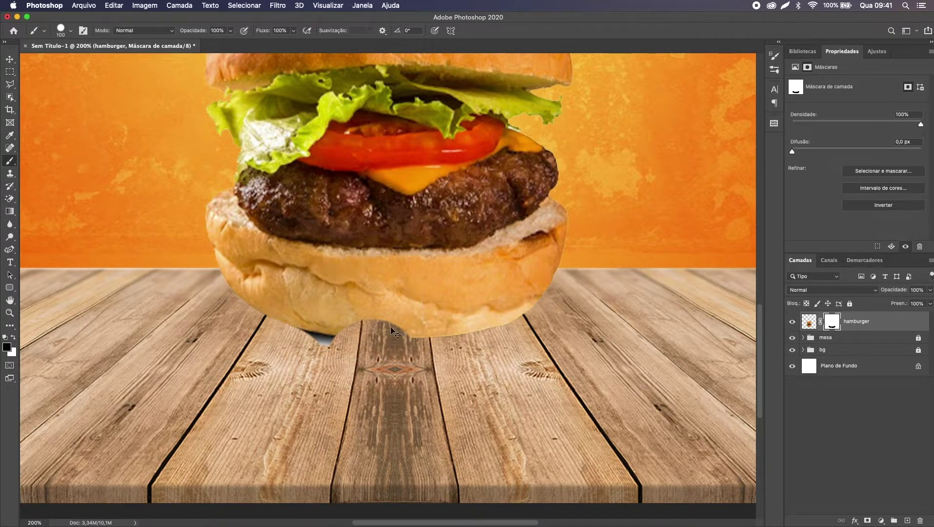
pyautogui.hotkey('ctrl', 'z')
pyautogui.moveTo(373, 387); pyautogui.dragTo(366, 387)
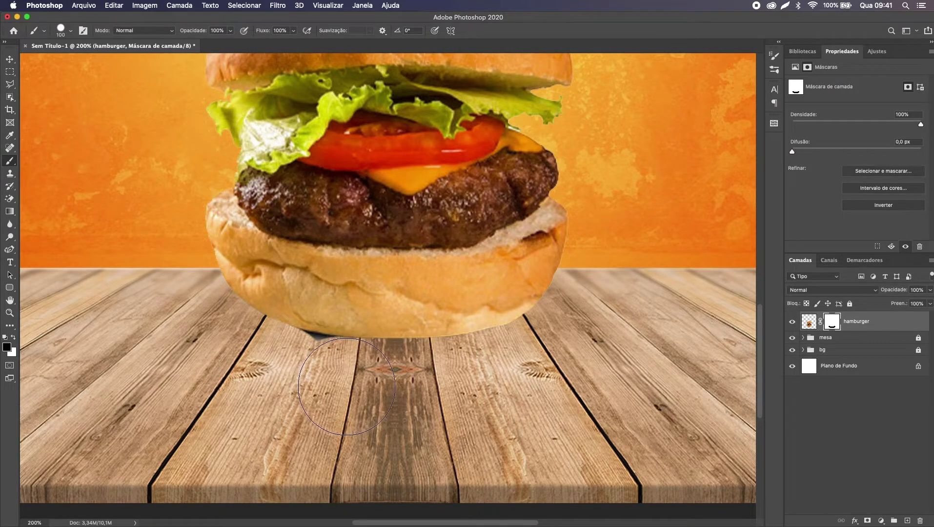
pyautogui.moveTo(319, 383); pyautogui.dragTo(296, 380)
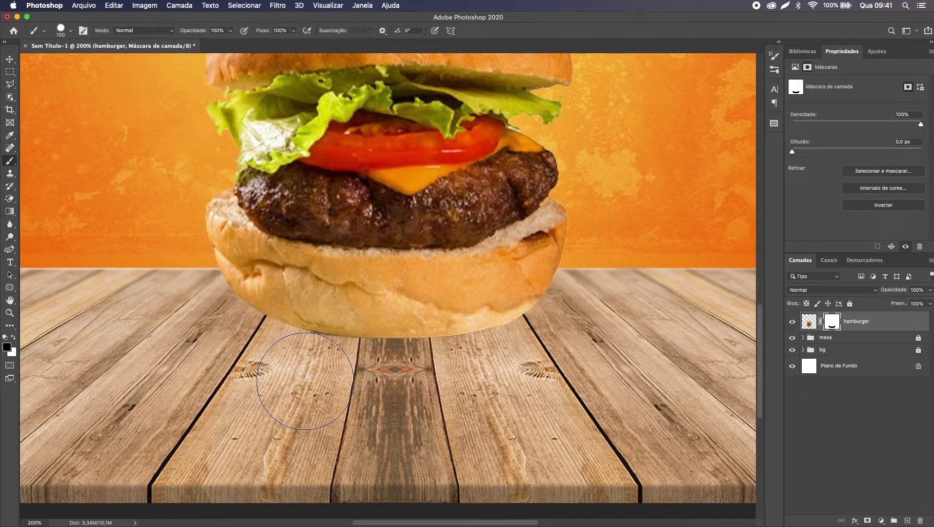
pyautogui.scroll(5, 305, 381)
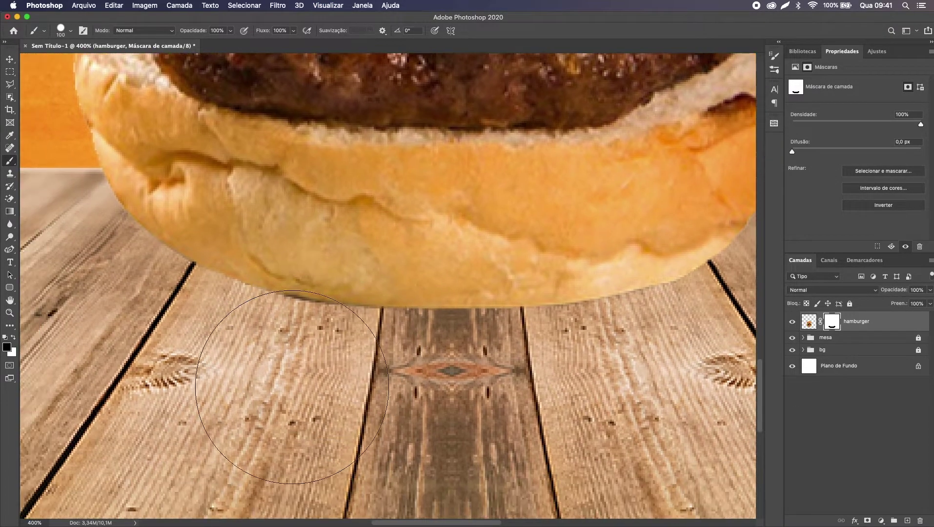
pyautogui.click(277, 392)
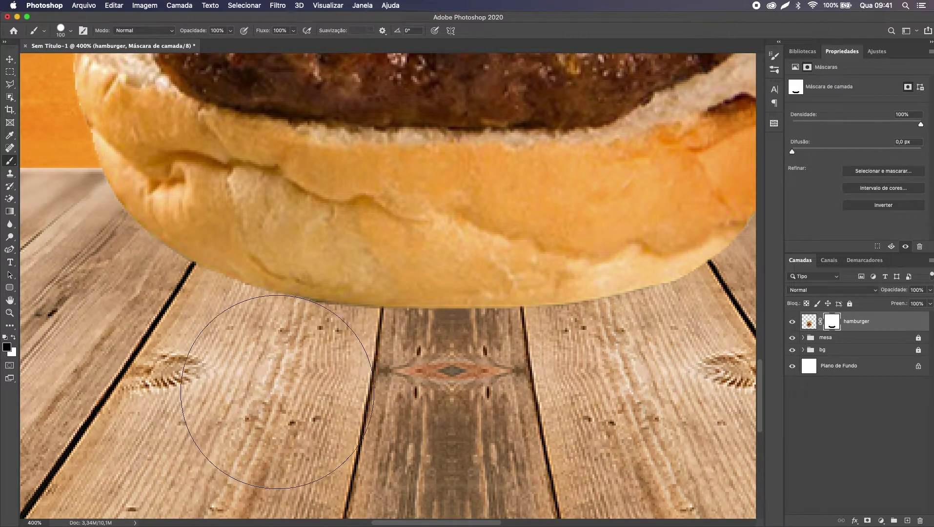
pyautogui.press('x')
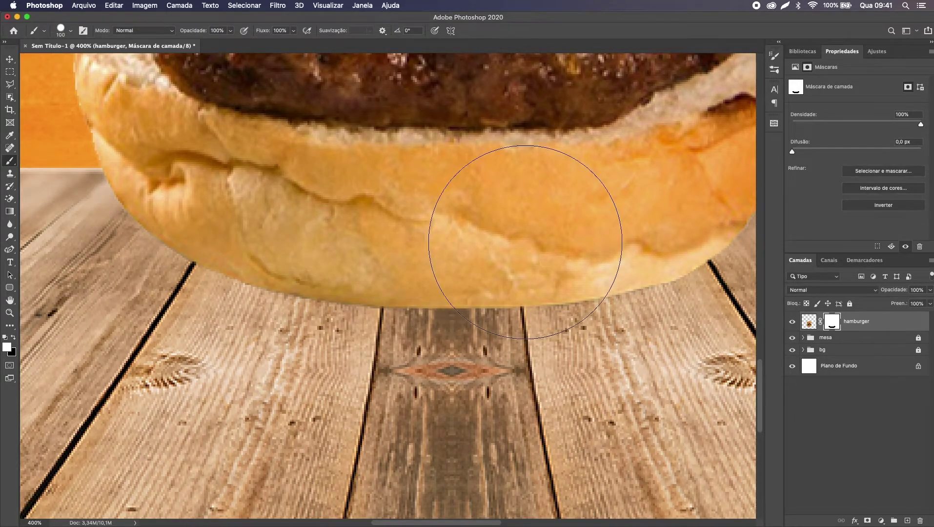
pyautogui.hscroll(5, 525, 242)
pyautogui.press('c')
pyautogui.press('b')
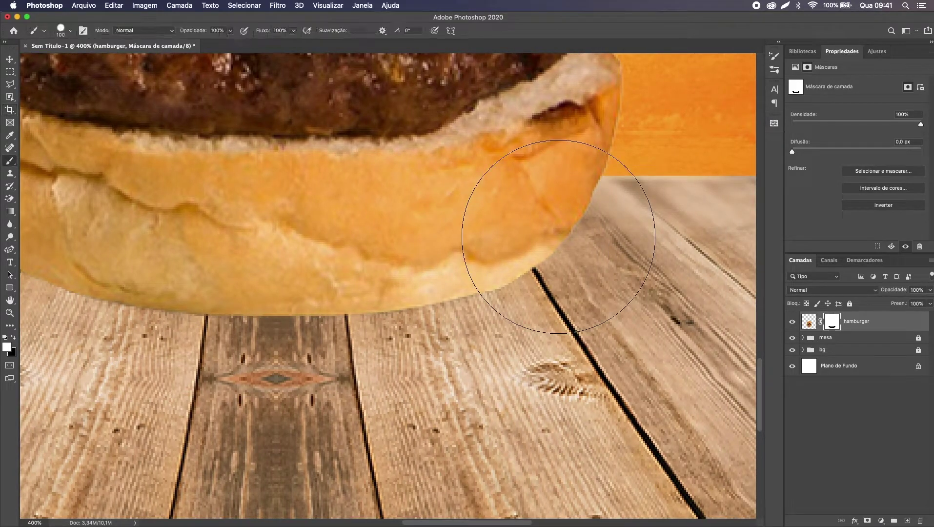
pyautogui.press('super+0')
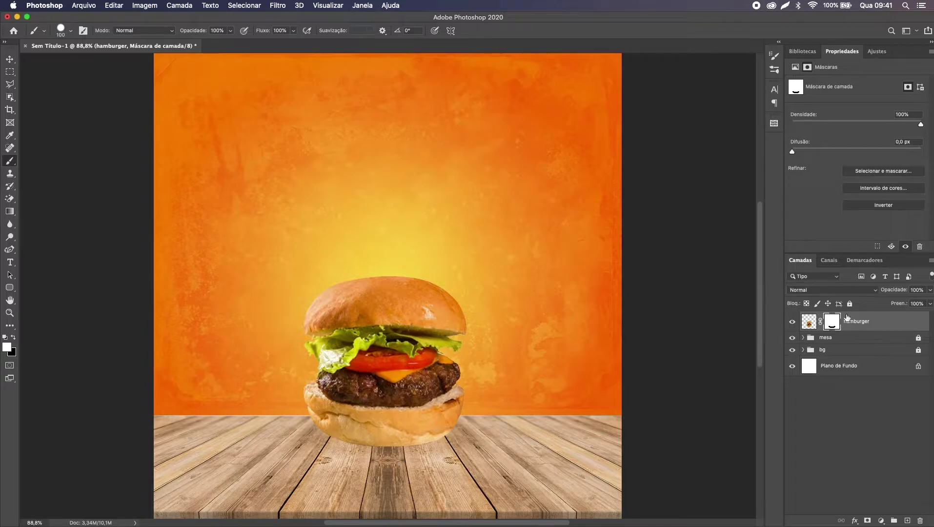
# Step: Disable and re-enable the hamburger mask to compare the result
pyautogui.rightClick(831, 321)
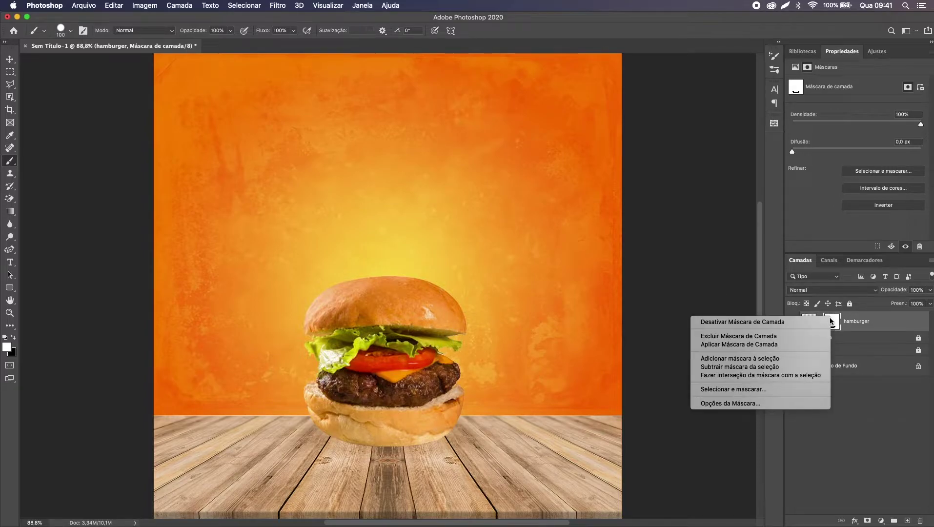
pyautogui.click(803, 323)
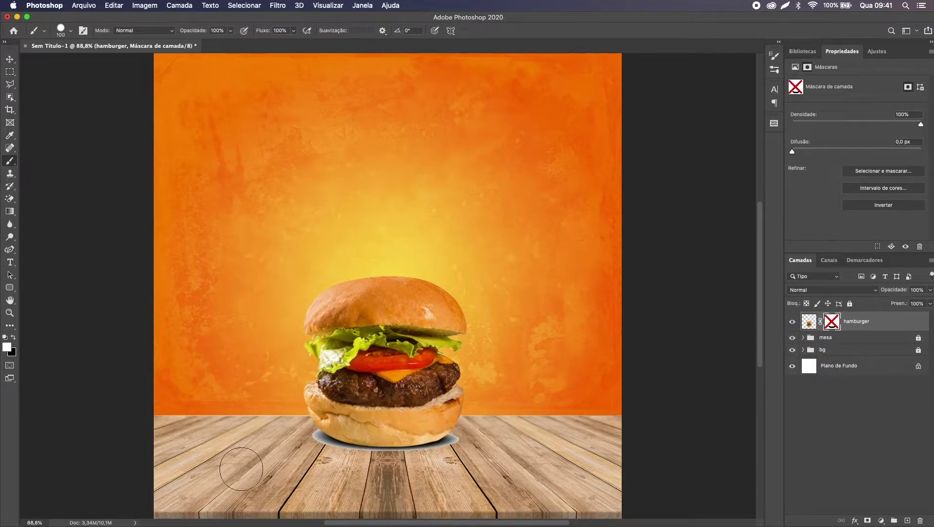
pyautogui.rightClick(835, 322)
pyautogui.click(820, 324)
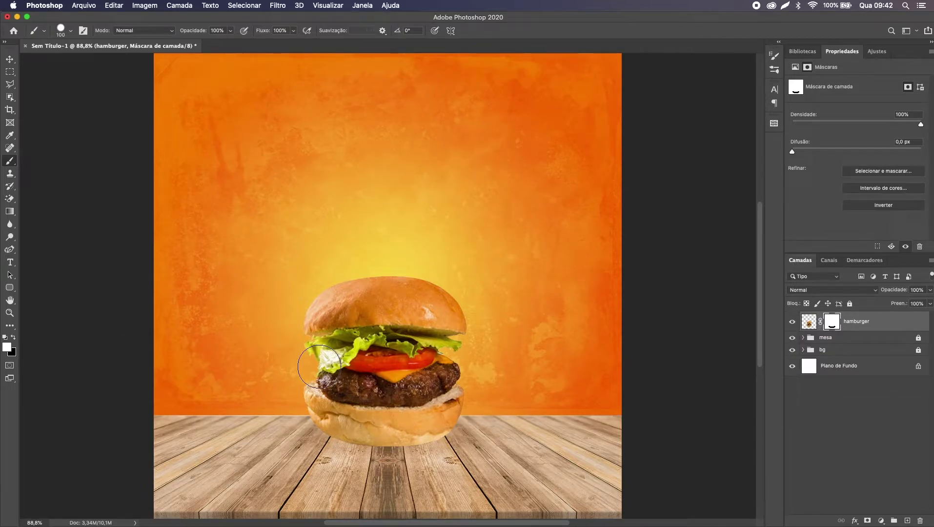
# Step: Zoom in and paint black with a smaller brush over the pale lettuce sliver beside the cheese
pyautogui.press('super+plus')
pyautogui.press('super+plus')
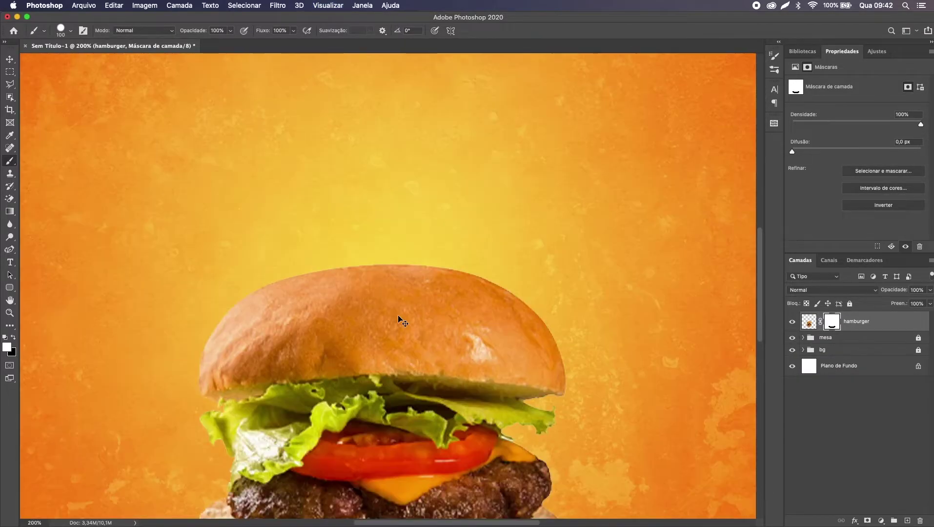
pyautogui.press('super+plus')
pyautogui.scroll(-5, 398, 316)
pyautogui.hscroll(5, 397, 316)
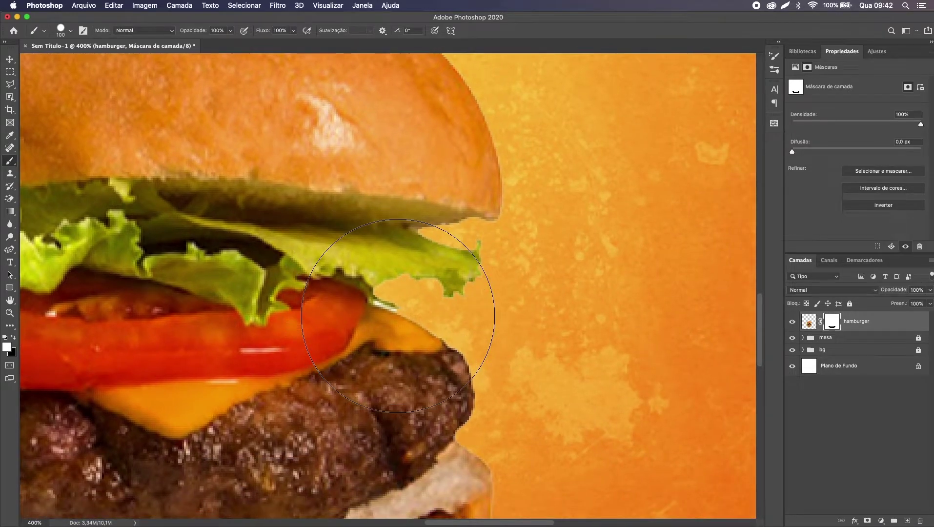
pyautogui.press('[')
pyautogui.press('[')
pyautogui.press('[')
pyautogui.press('[')
pyautogui.press('[')
pyautogui.press('[')
pyautogui.press('[')
pyautogui.press('[')
pyautogui.press('[')
pyautogui.press('[')
pyautogui.press('[')
pyautogui.press('[')
pyautogui.press('[')
pyautogui.press('[')
pyautogui.press('super+equal')
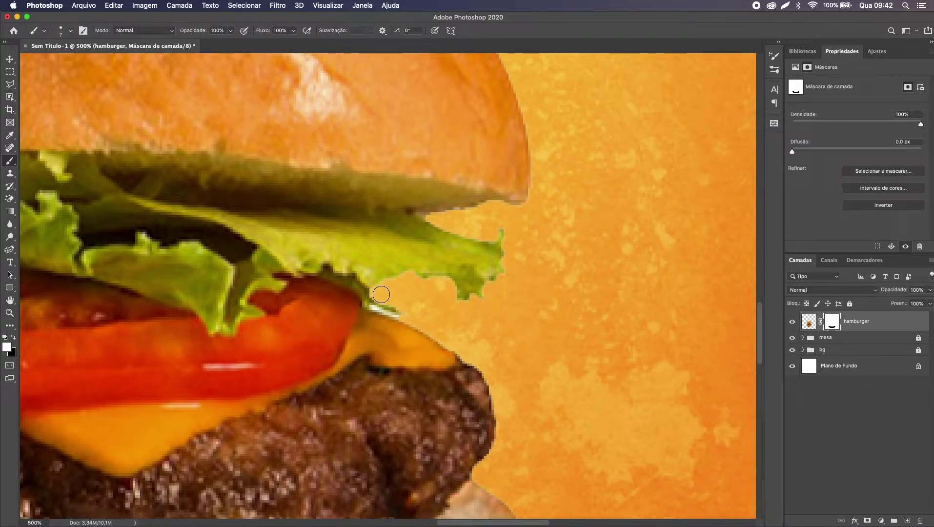
pyautogui.press('x')
pyautogui.press('super+z')
pyautogui.moveTo(379, 304); pyautogui.dragTo(403, 312)
pyautogui.scroll(-3, 389, 301)
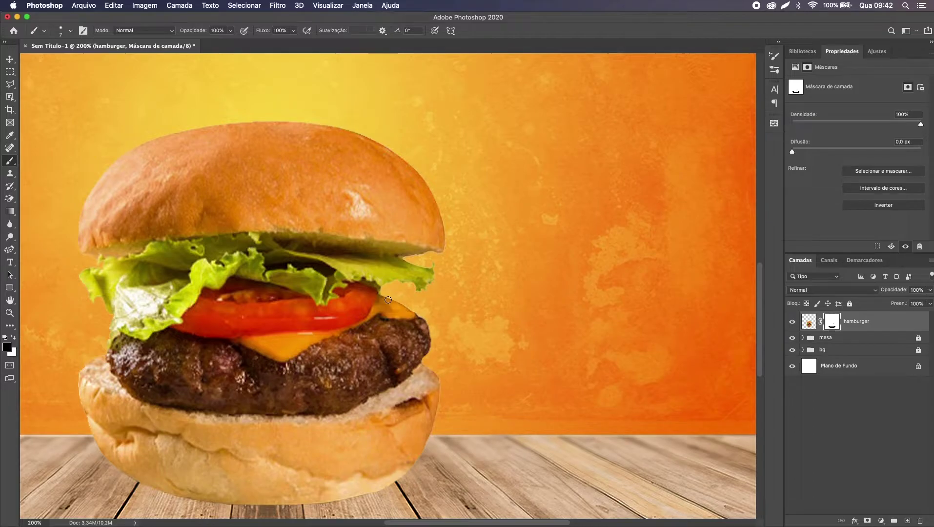
pyautogui.scroll(-3, 388, 300)
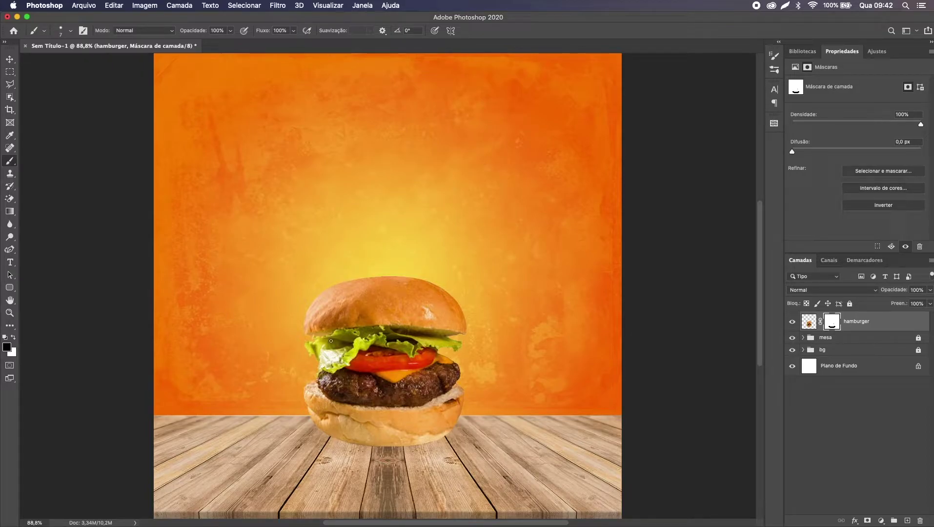
pyautogui.press('v')
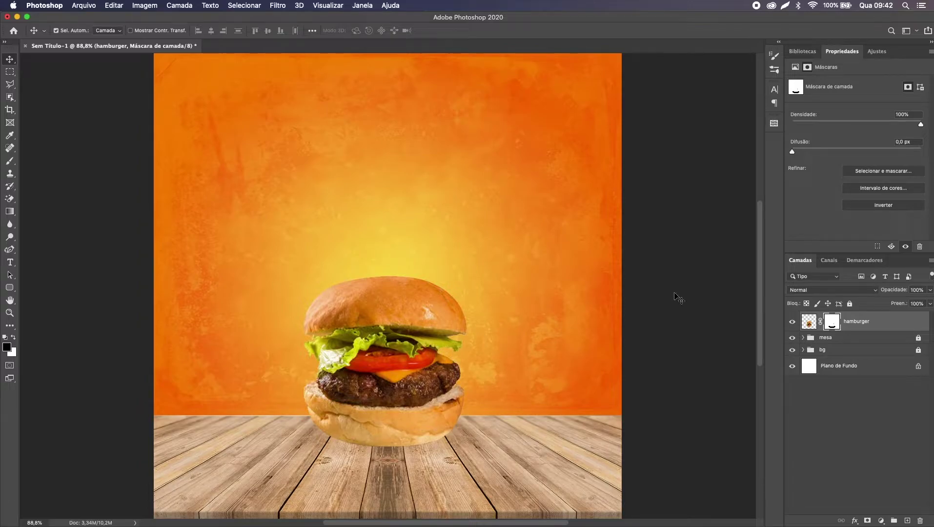
# Step: Lasso the lettuce tip on the hamburger's pixels, copy it to Camada 1 and move it over the lettuce edge
pyautogui.click(809, 323)
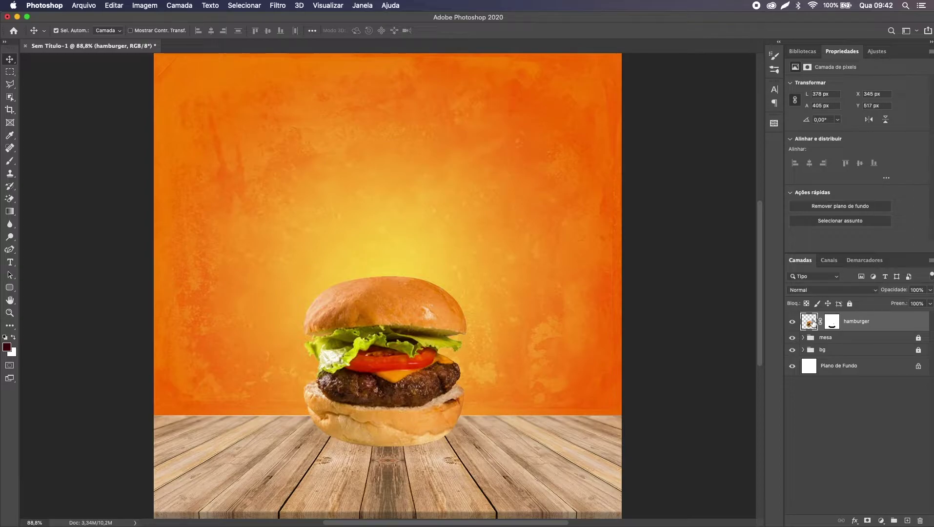
pyautogui.press('super+plus')
pyautogui.press('super+plus')
pyautogui.press('super+plus')
pyautogui.press('super+plus')
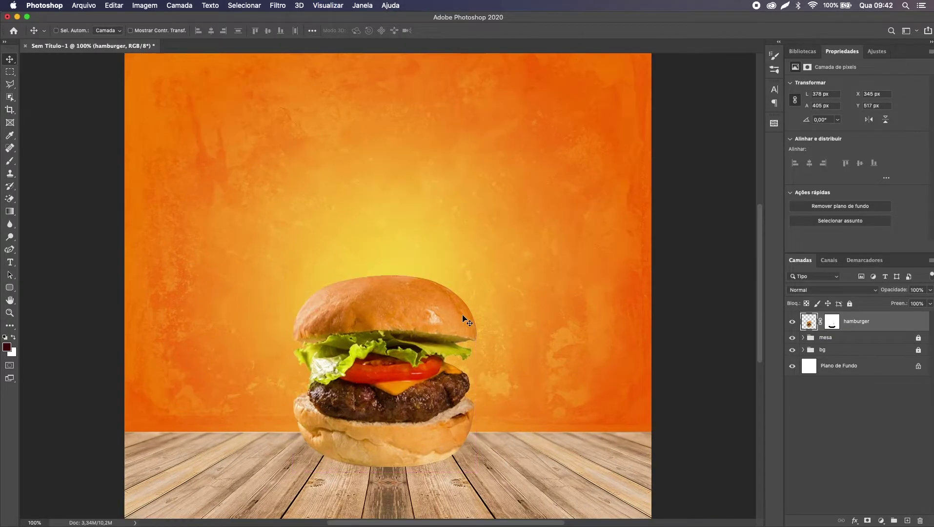
pyautogui.hscroll(4, 466, 321)
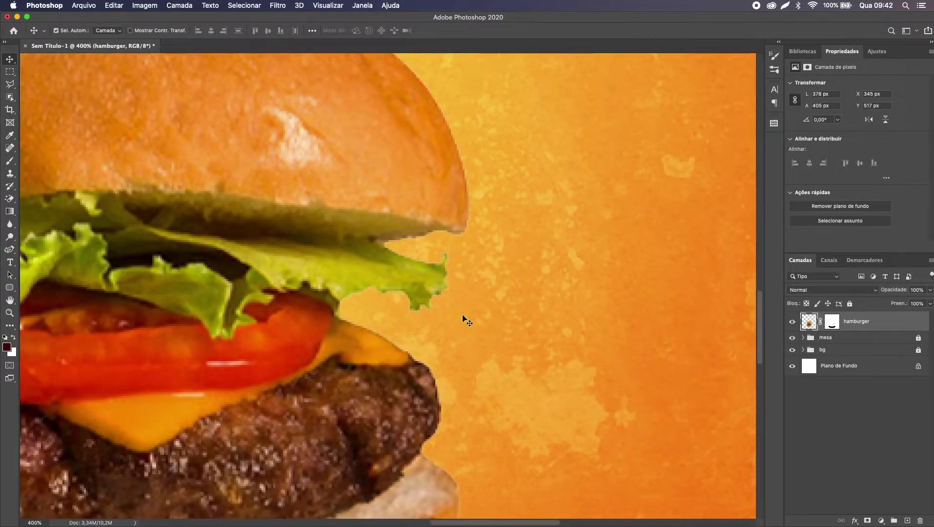
pyautogui.press('l')
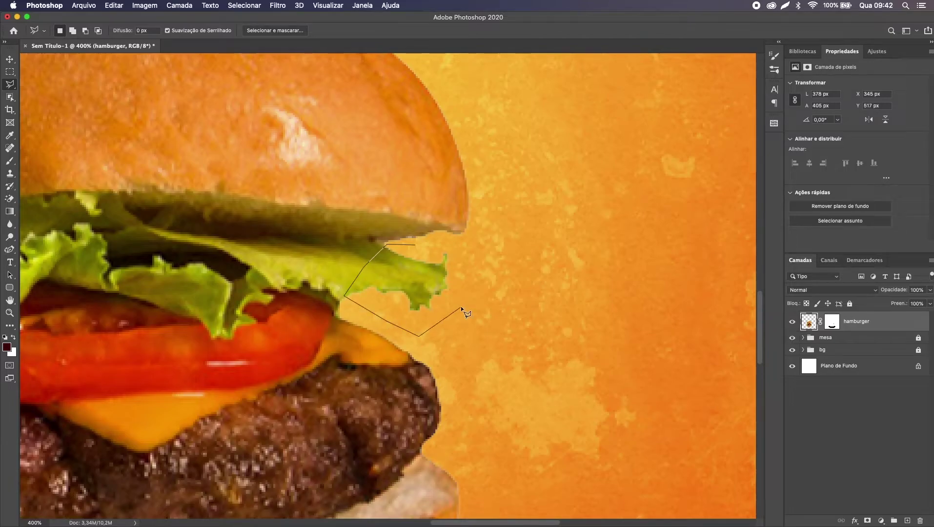
pyautogui.click(415, 244)
pyautogui.press('super+c')
pyautogui.press('super+v')
pyautogui.press('v')
pyautogui.moveTo(423, 265); pyautogui.dragTo(389, 304)
# Step: Rotate the Camada 1 lettuce piece about 13° and zoom back in to check its placement
pyautogui.press('super+t')
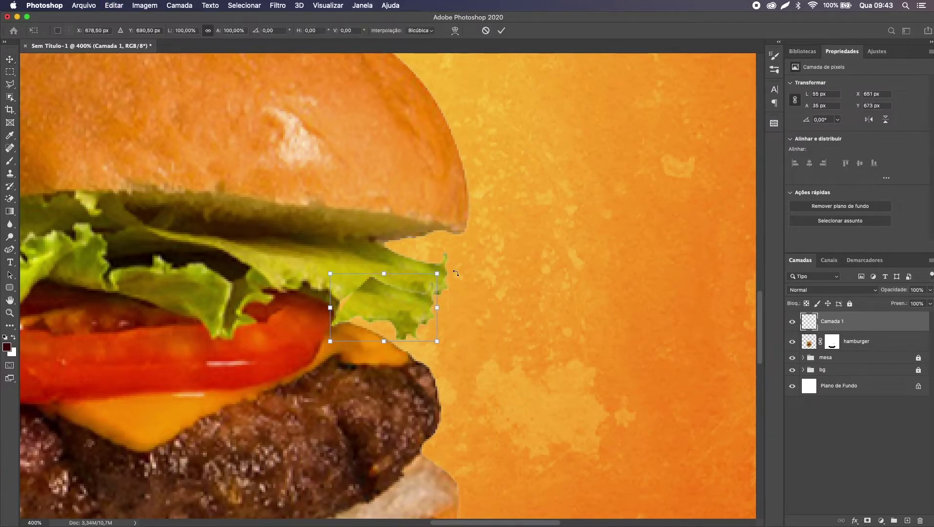
pyautogui.moveTo(449, 268); pyautogui.dragTo(406, 313)
pyautogui.press('Return')
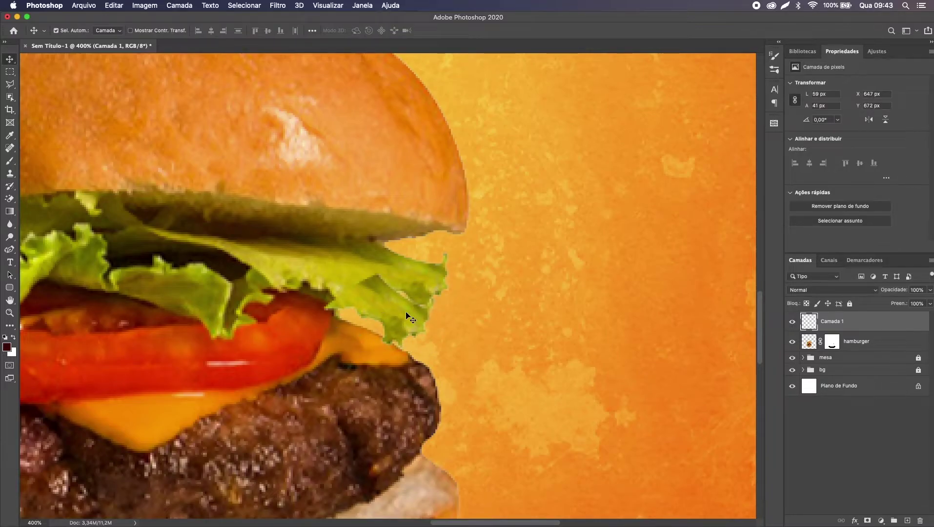
pyautogui.press('super+minus')
pyautogui.press('super+0')
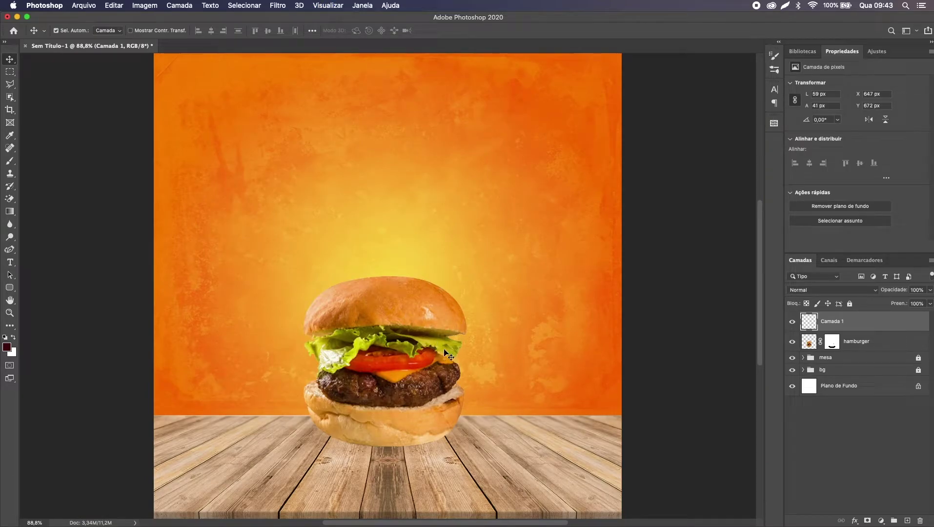
pyautogui.press('super+plus')
pyautogui.press('super+plus')
pyautogui.press('super+plus')
pyautogui.press('super+plus')
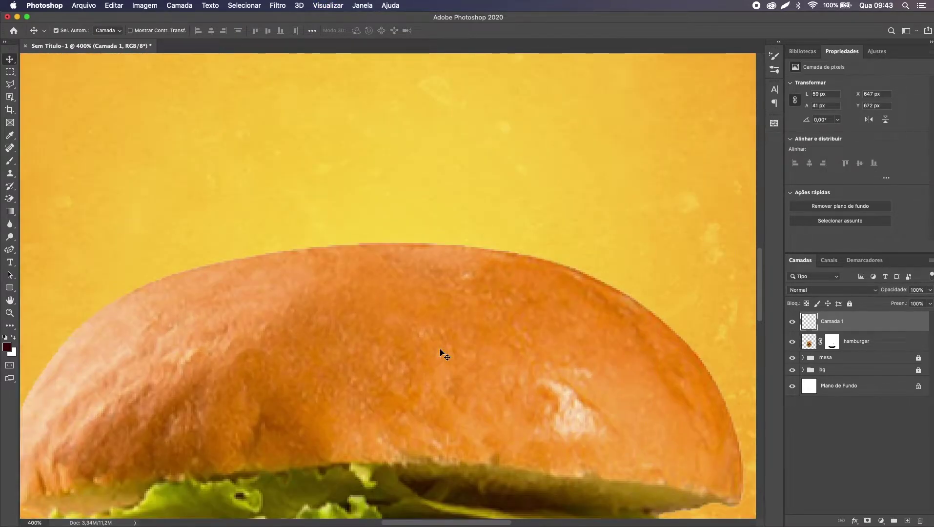
pyautogui.scroll(-3, 429, 332)
pyautogui.hscroll(3, 429, 332)
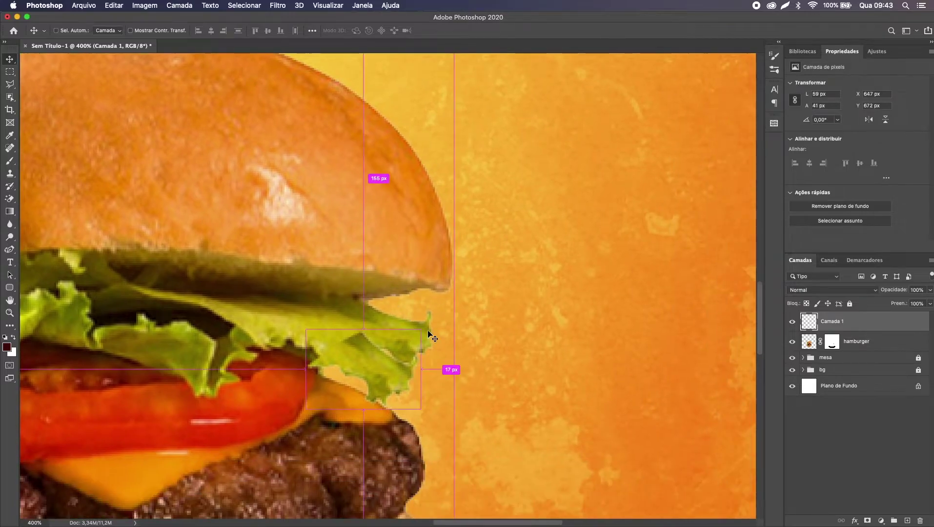
pyautogui.press('super+plus')
pyautogui.scroll(-3, 430, 335)
pyautogui.hscroll(-3, 415, 334)
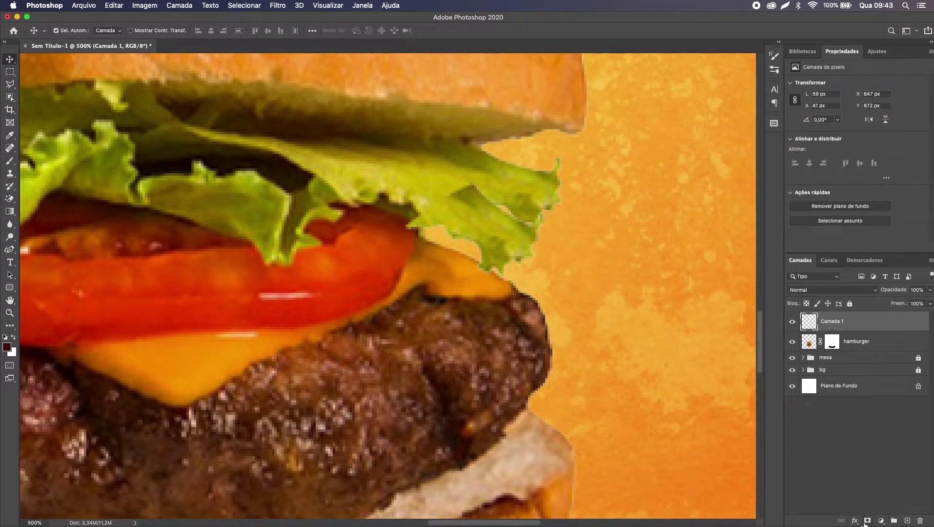
# Step: Add a layer mask to Camada 1 and set a slightly larger soft round brush
pyautogui.click(867, 521)
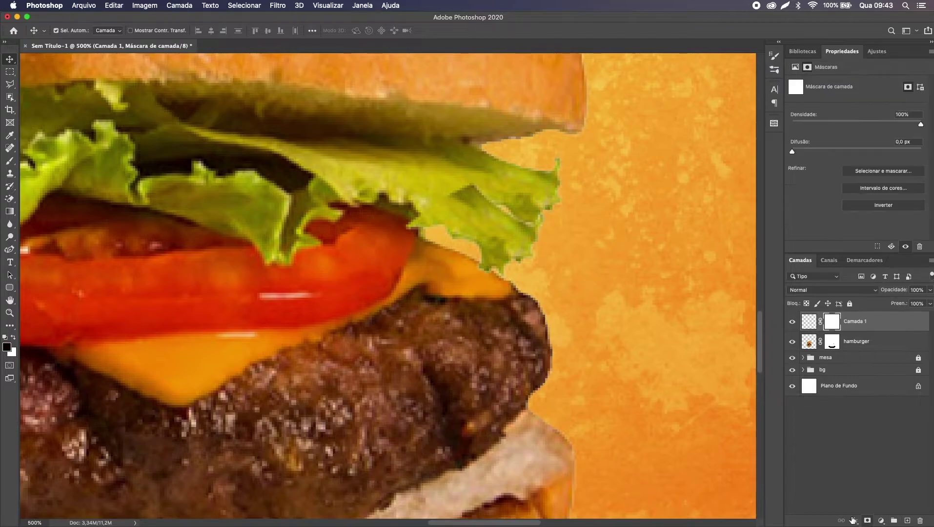
pyautogui.hscroll(3, 594, 375)
pyautogui.press('b')
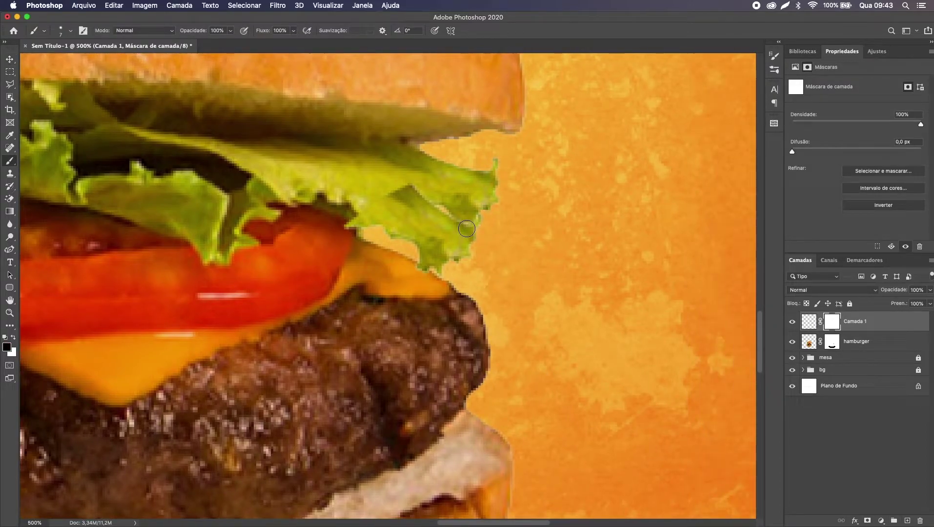
pyautogui.rightClick(467, 228)
pyautogui.scroll(-1, 540, 339)
pyautogui.click(540, 338)
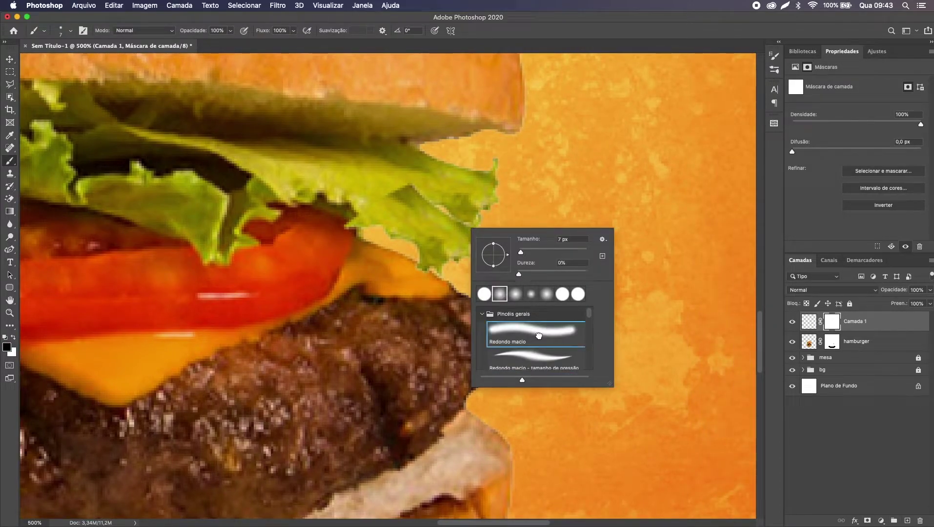
pyautogui.press('Return')
pyautogui.press(']')
pyautogui.press(']')
pyautogui.press(']')
pyautogui.press(']')
pyautogui.press(']')
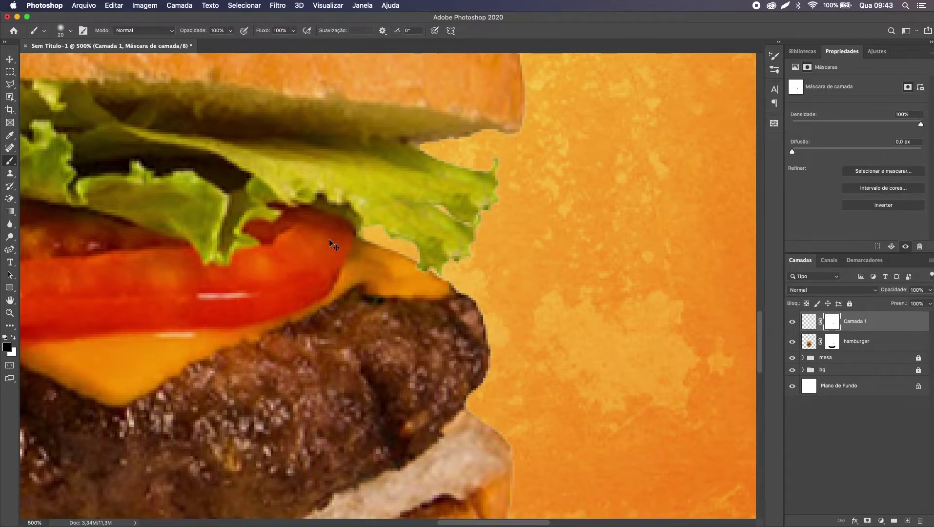
# Step: Review the bun's right edge up close and target Camada 1's pixels instead of its mask
pyautogui.press('super+0')
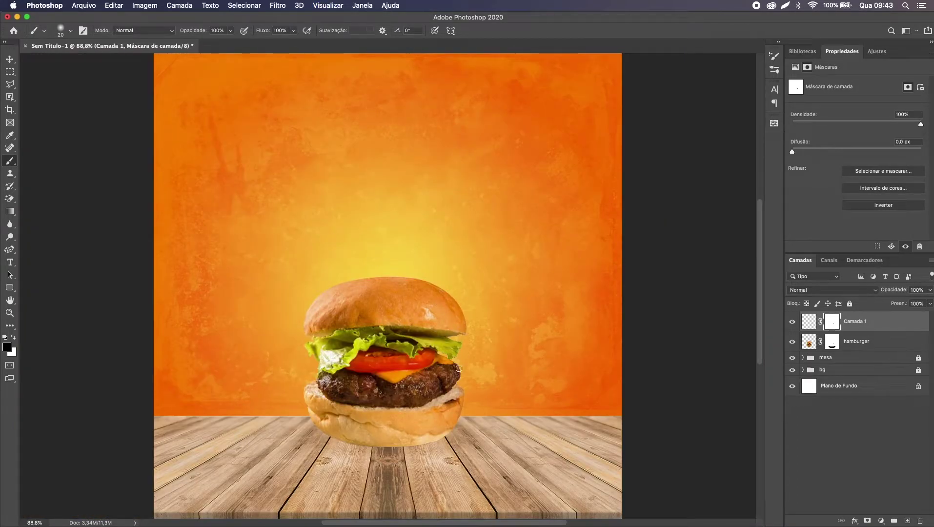
pyautogui.press('super+equal')
pyautogui.press('super+equal')
pyautogui.press('super+equal')
pyautogui.press('super+equal')
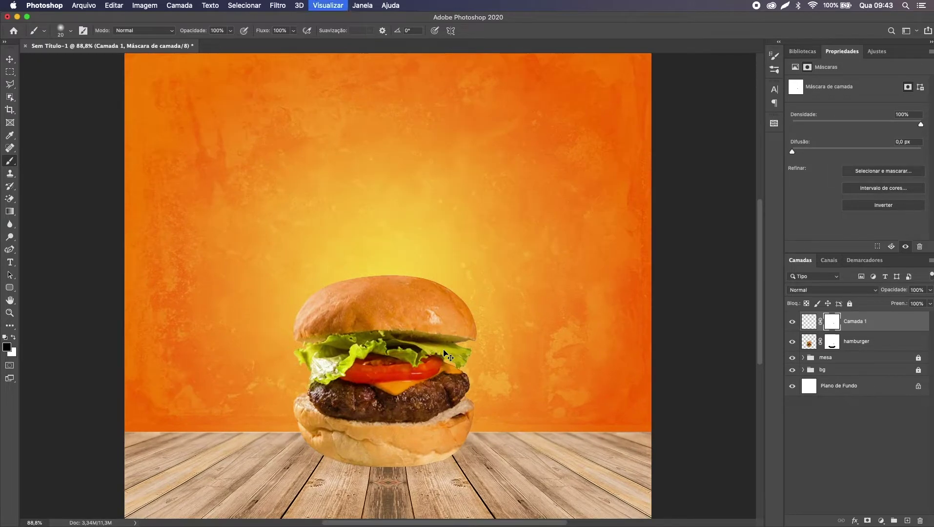
pyautogui.scroll(-2, 443, 350)
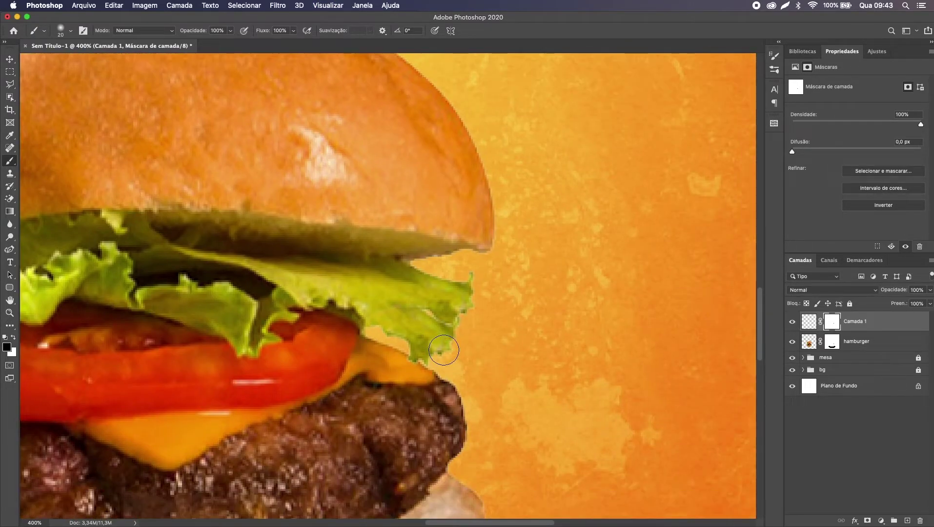
pyautogui.scroll(3, 444, 350)
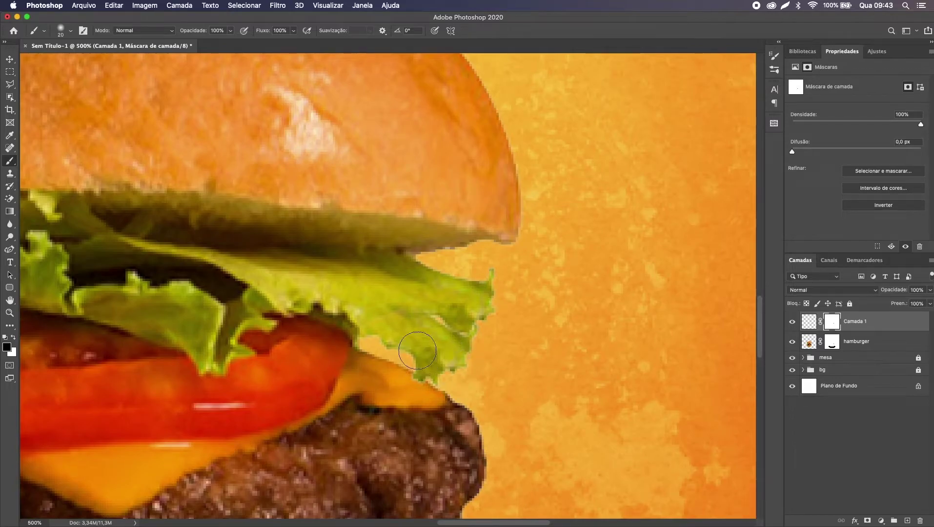
pyautogui.press('v')
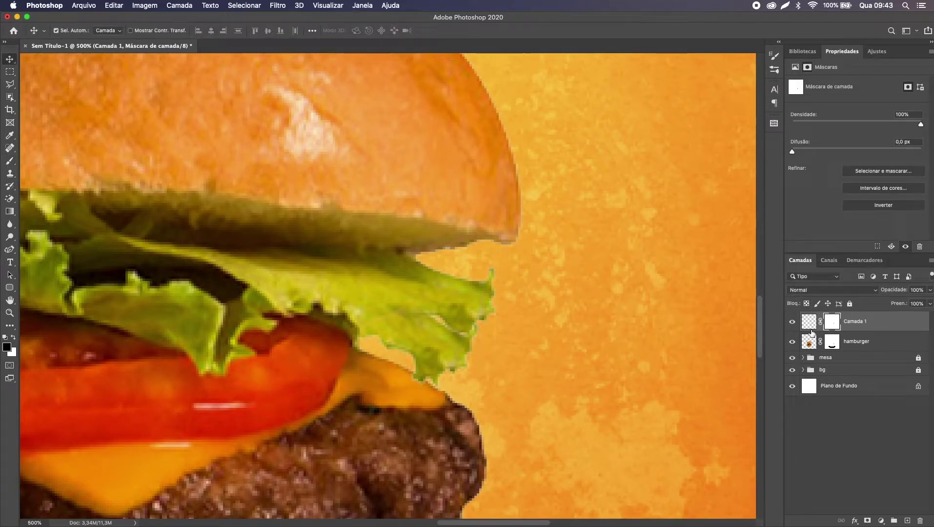
pyautogui.click(811, 330)
# Step: Warp the Camada 1 lettuce patch's corners and edges so it curves around the tomato and cheese
pyautogui.press('super+t')
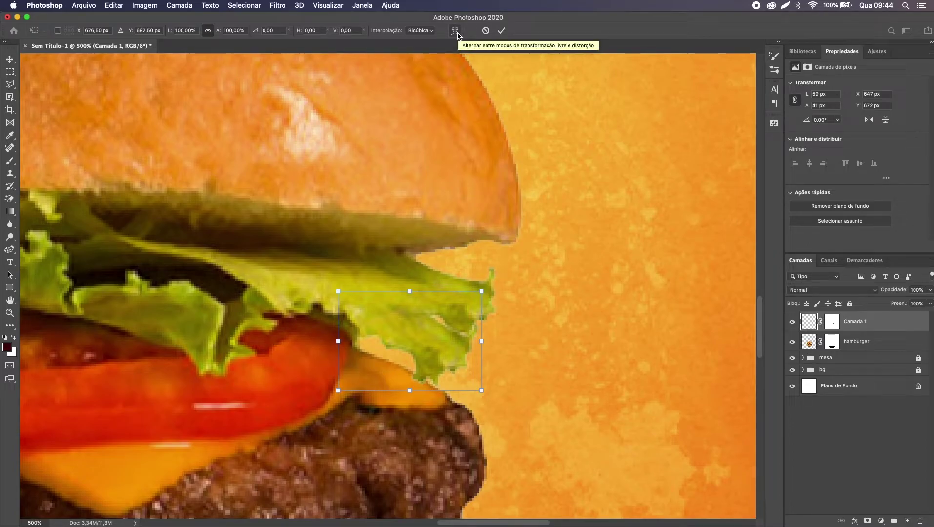
pyautogui.click(455, 31)
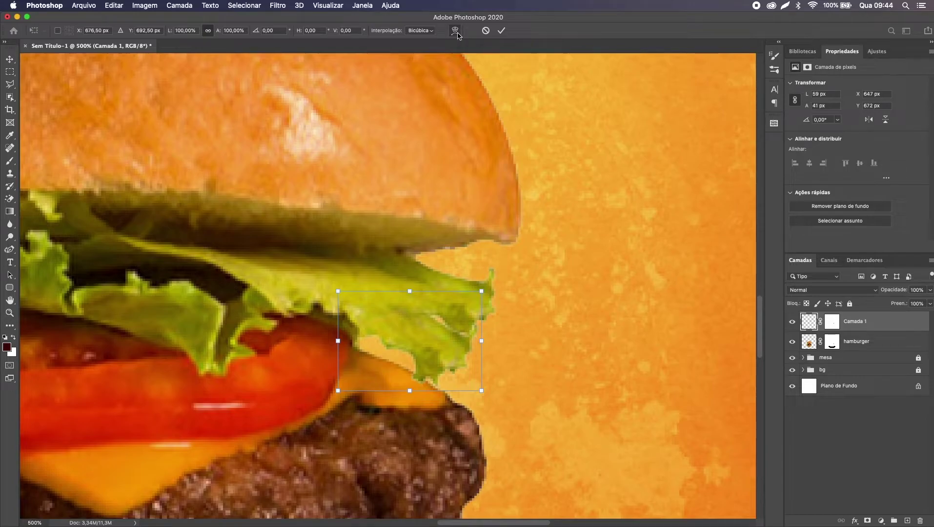
pyautogui.moveTo(338, 391); pyautogui.dragTo(299, 386)
pyautogui.moveTo(386, 391); pyautogui.dragTo(336, 408)
pyautogui.moveTo(438, 390); pyautogui.dragTo(412, 393)
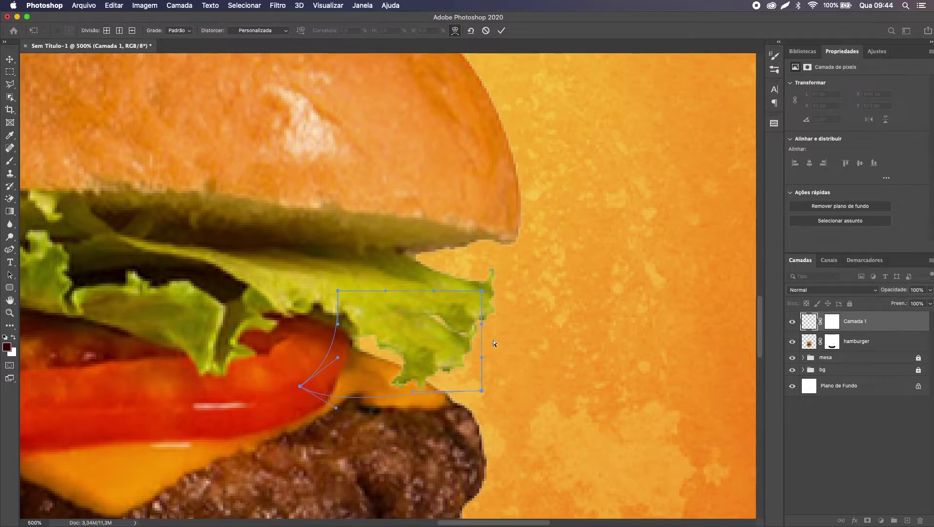
pyautogui.moveTo(482, 323); pyautogui.dragTo(495, 323)
pyautogui.moveTo(482, 291); pyautogui.dragTo(481, 279)
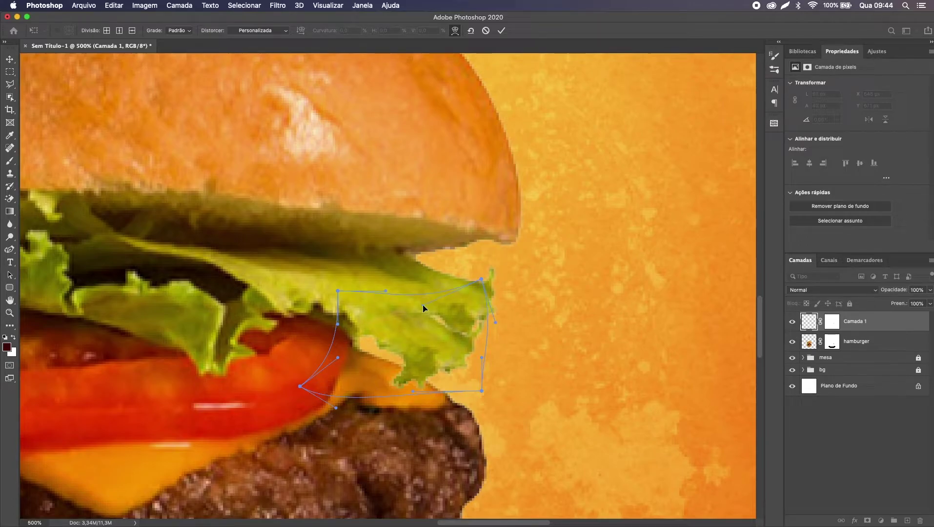
pyautogui.moveTo(338, 291); pyautogui.dragTo(320, 287)
pyautogui.moveTo(338, 324); pyautogui.dragTo(342, 331)
pyautogui.press('Return')
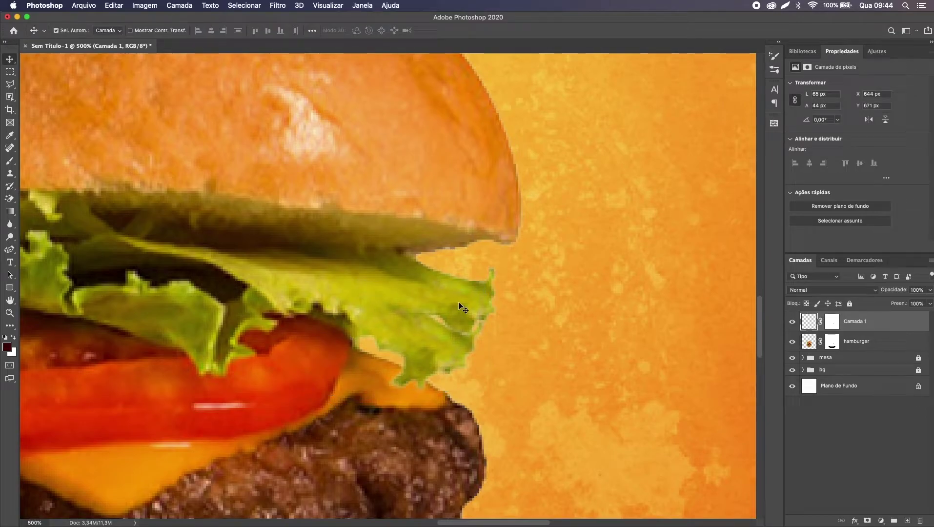
# Step: Target Camada 1's mask with the Brush and undo the last mask edit
pyautogui.press('b')
pyautogui.click(833, 323)
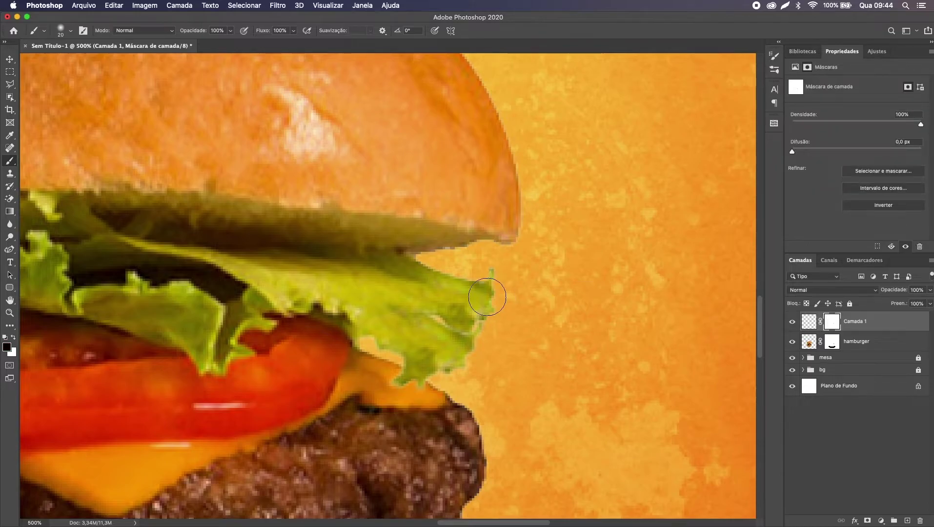
pyautogui.press('super+z')
pyautogui.press('v')
# Step: Zoom and pan around the burger's right edge and bottom bun, then fit the composition on screen
pyautogui.press('super+0')
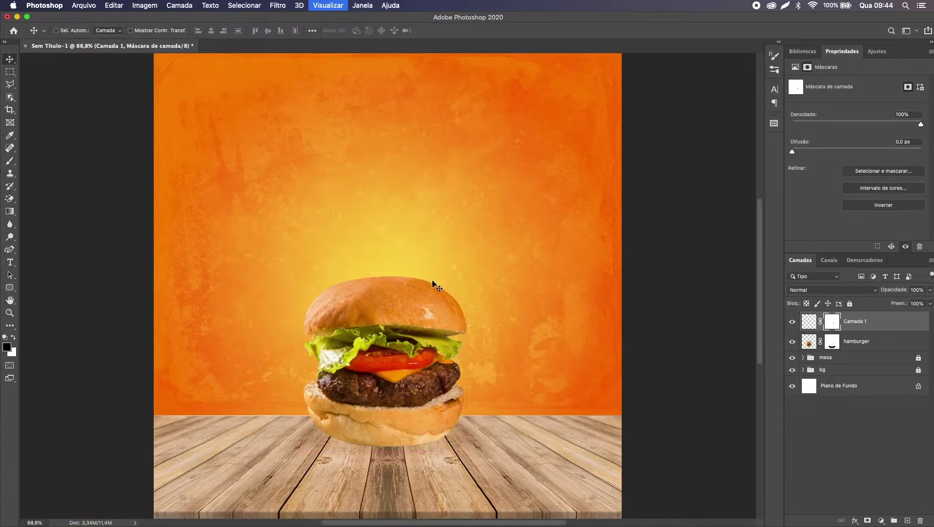
pyautogui.press('super+minus')
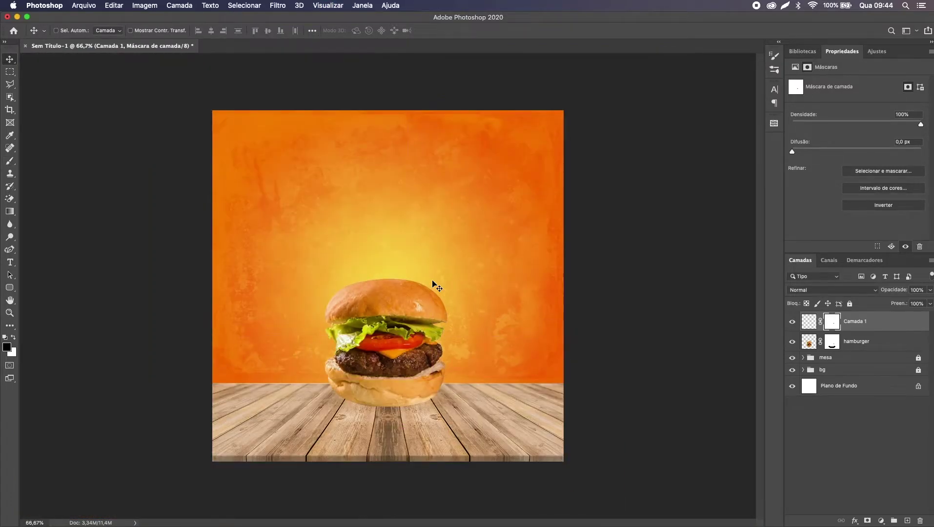
pyautogui.press('super+0')
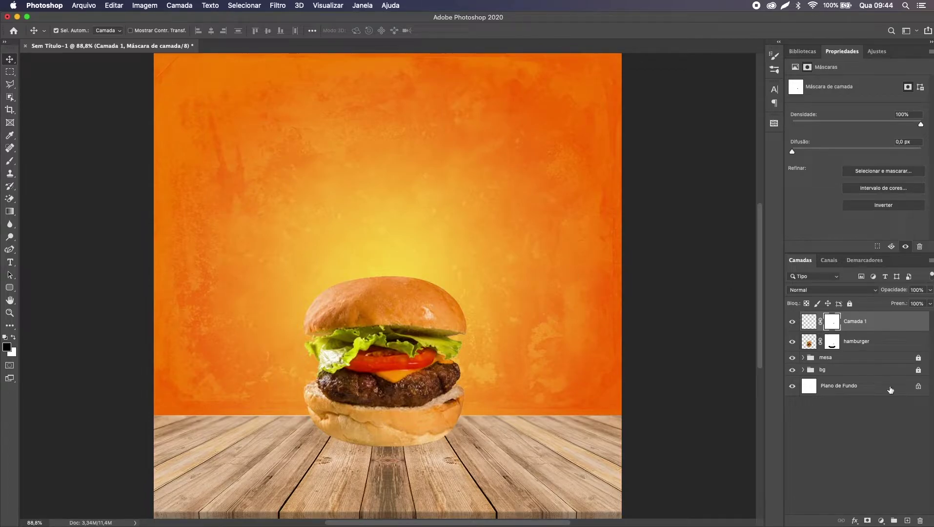
pyautogui.press('super+plus')
pyautogui.press('super+plus')
pyautogui.press('super+plus')
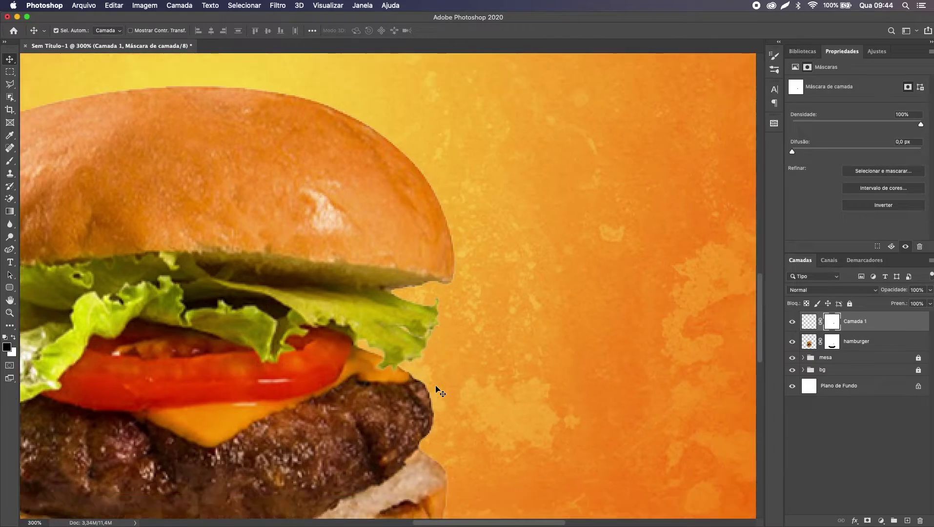
pyautogui.press('super+plus')
pyautogui.scroll(-3, 436, 386)
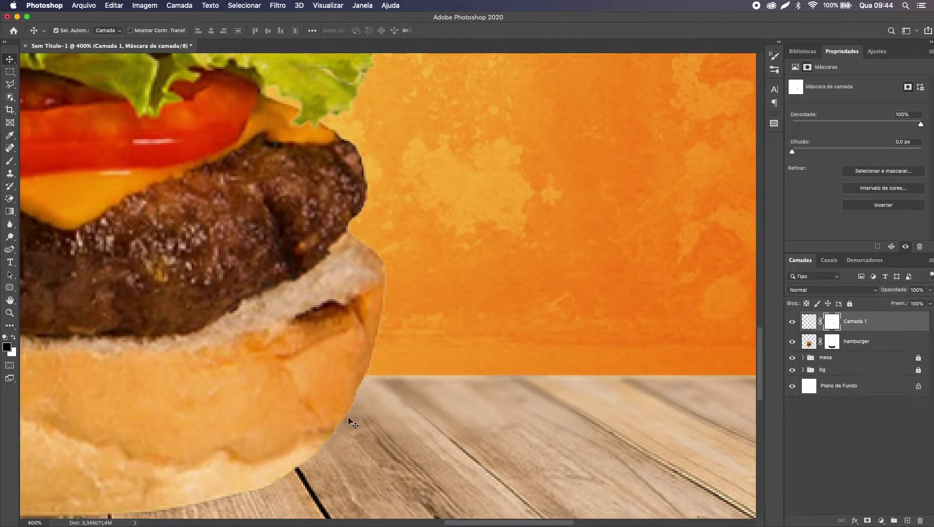
pyautogui.moveTo(326, 445); pyautogui.dragTo(587, 315)
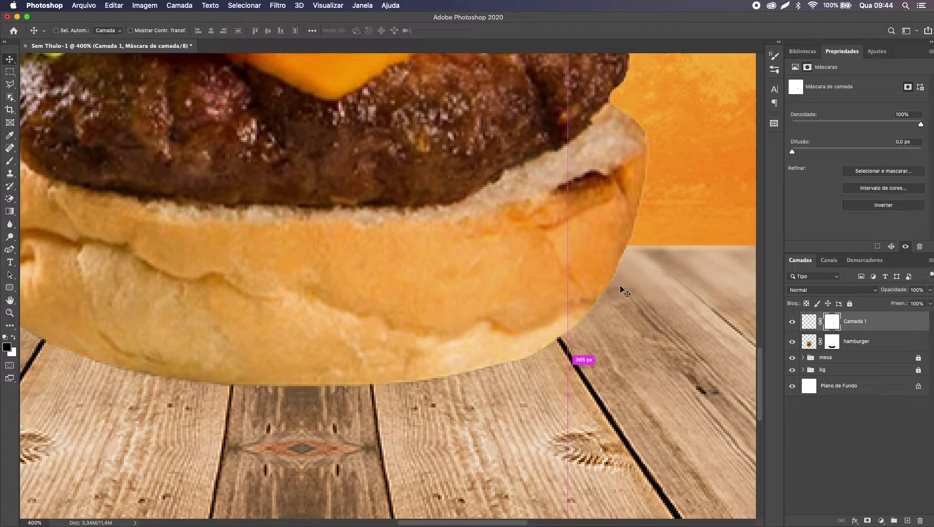
pyautogui.hscroll(-10, 300, 327)
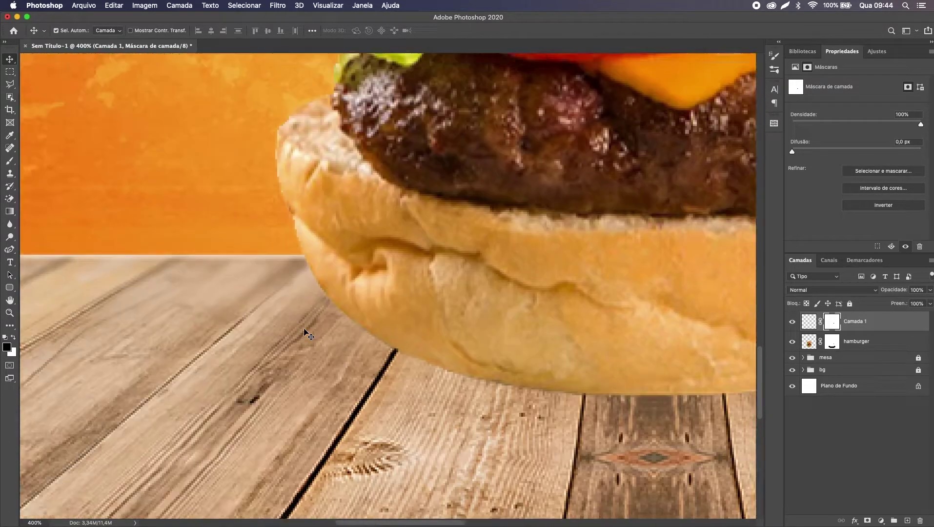
pyautogui.scroll(10, 308, 336)
pyautogui.hscroll(4, 308, 336)
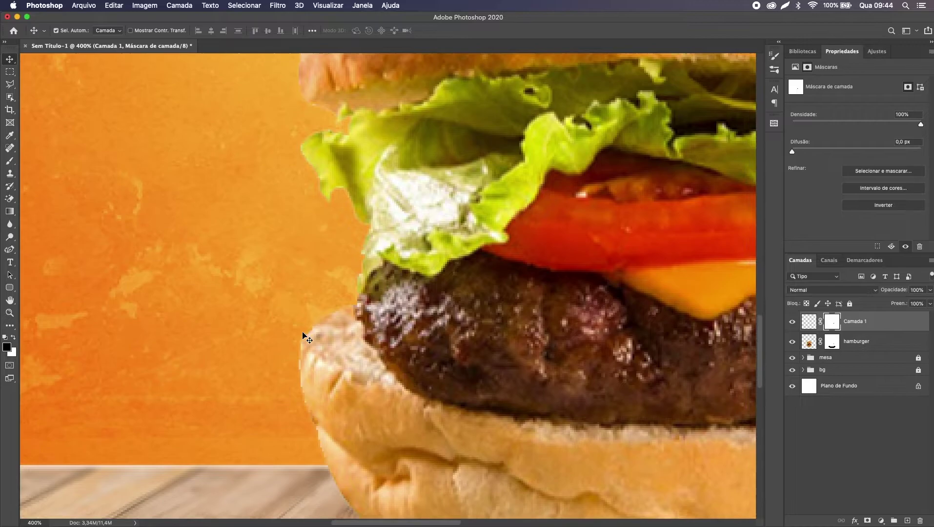
pyautogui.press('super+0')
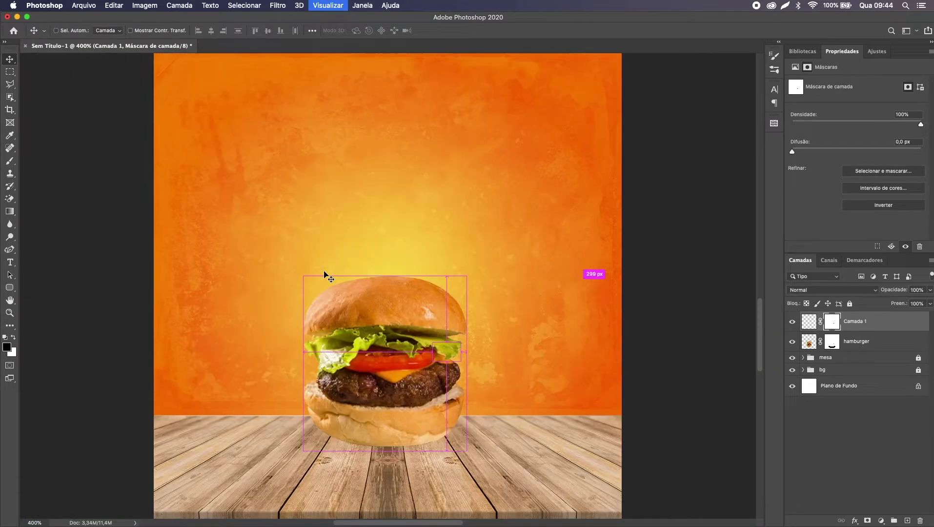
# Step: Convert the hamburger and Camada 1 layers into one smart object and load its outline as a selection
pyautogui.keyDown('super'); pyautogui.click(874, 344); pyautogui.keyUp('super')
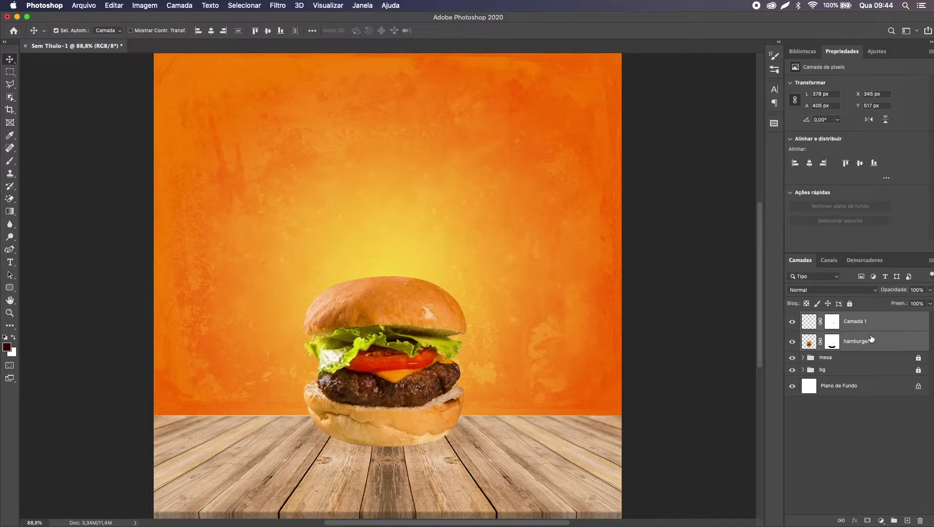
pyautogui.rightClick(872, 340)
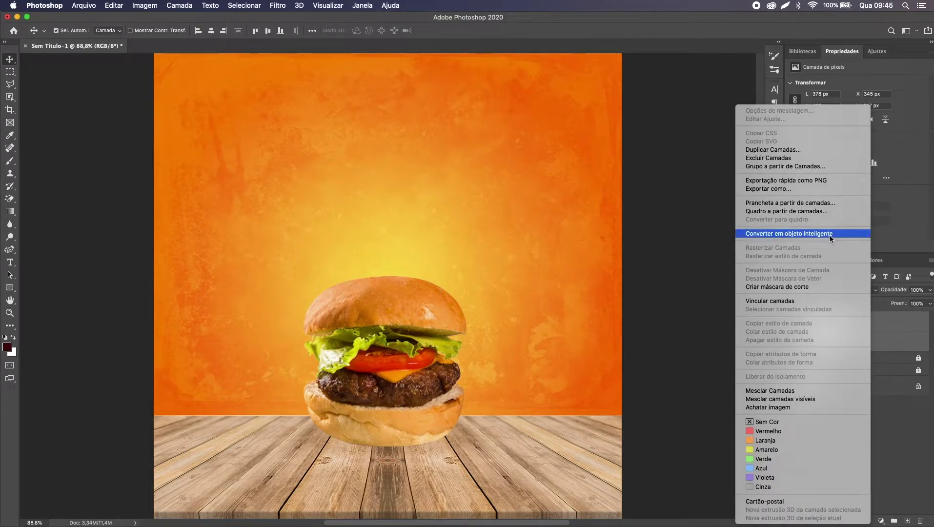
pyautogui.click(830, 234)
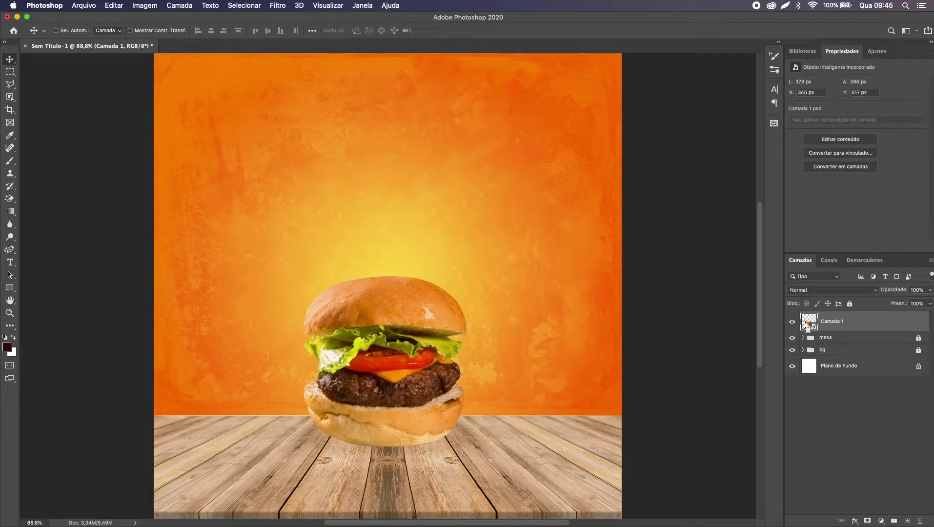
pyautogui.keyDown('super'); pyautogui.click(806, 326); pyautogui.keyUp('super')
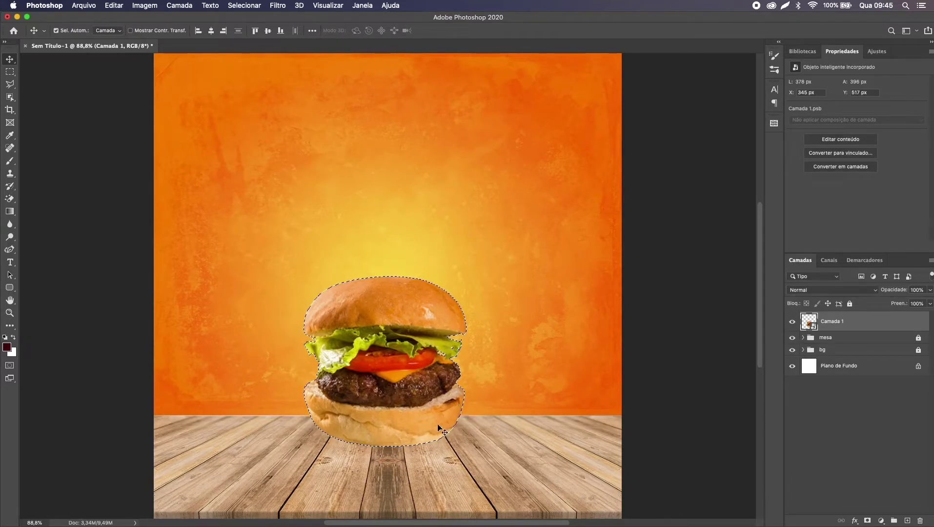
# Step: Contract the burger's outline selection by 1 pixel via Selecionar > Modificar > Contração
pyautogui.click(255, 5)
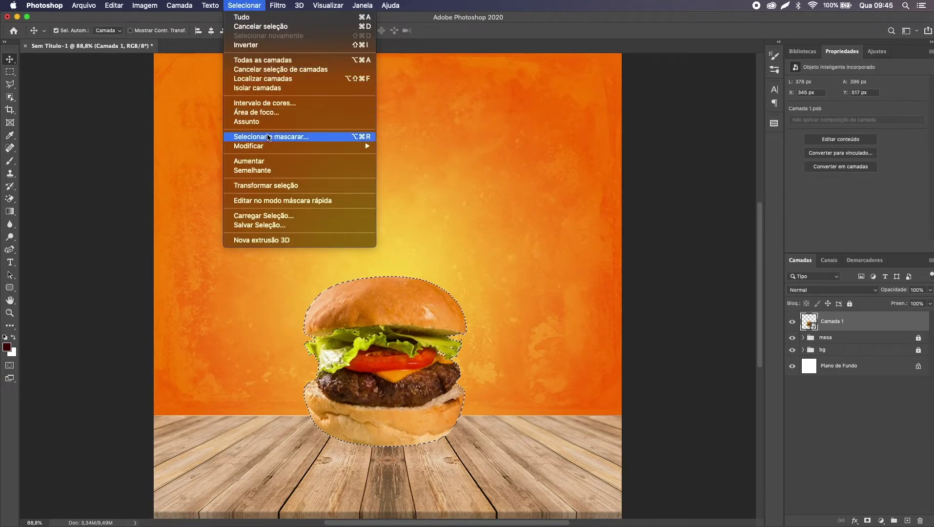
pyautogui.moveTo(267, 146)
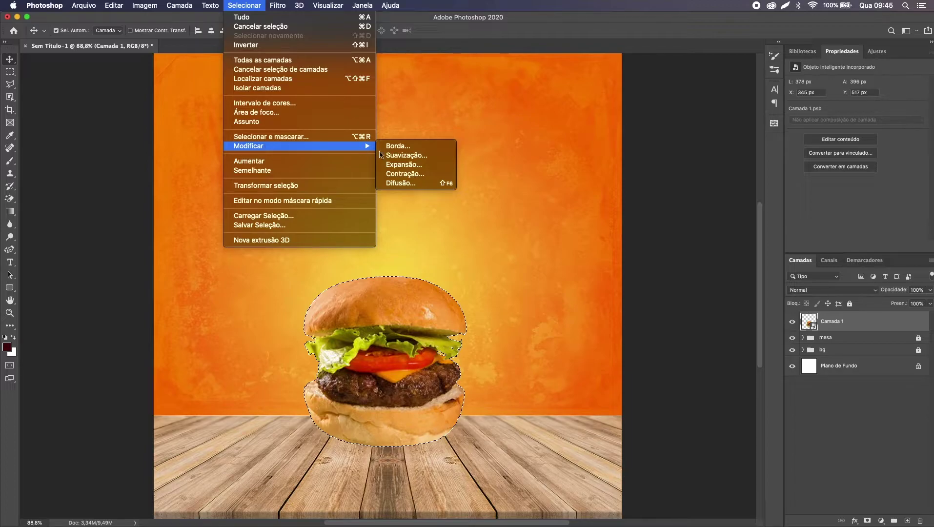
pyautogui.click(436, 172)
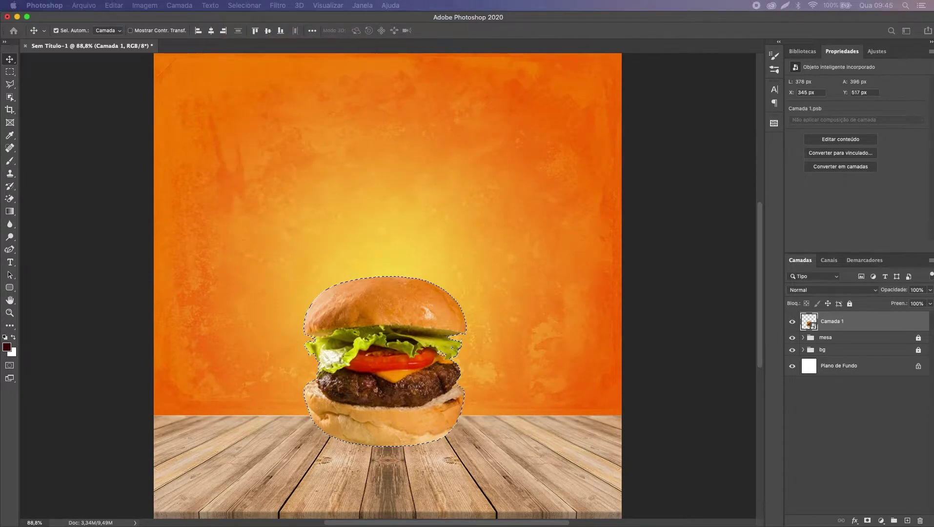
pyautogui.moveTo(742, 184); pyautogui.dragTo(438, 164)
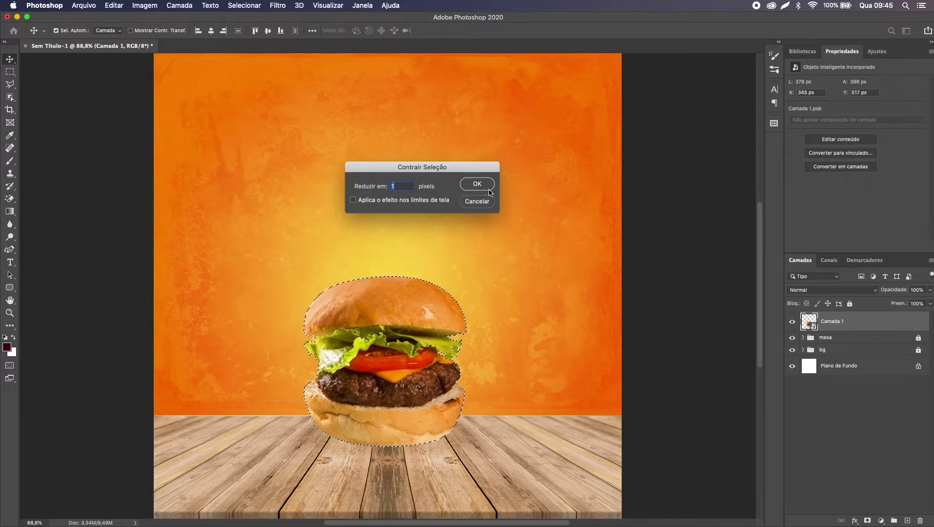
pyautogui.click(488, 188)
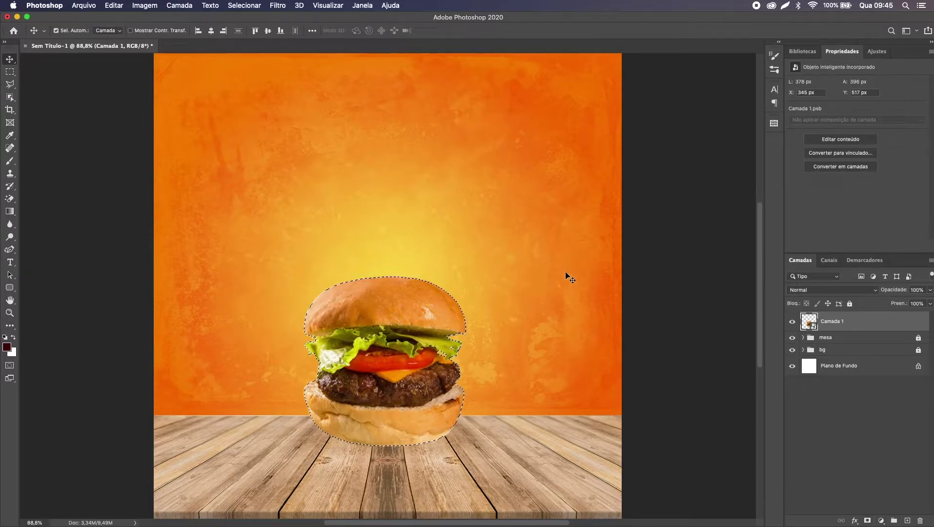
# Step: Add and undo a trial mask on the burger layer, keeping its selection, and fit the view
pyautogui.click(867, 521)
pyautogui.press('super+z')
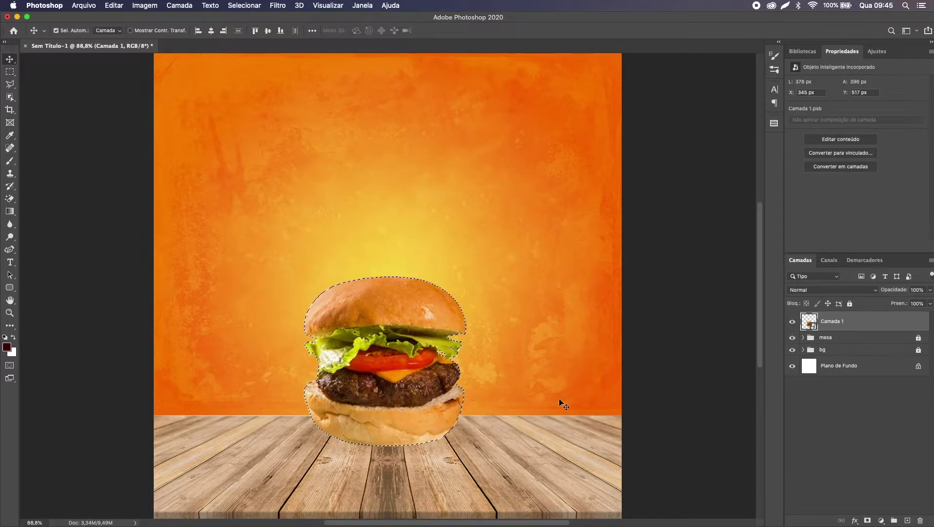
pyautogui.click(870, 520)
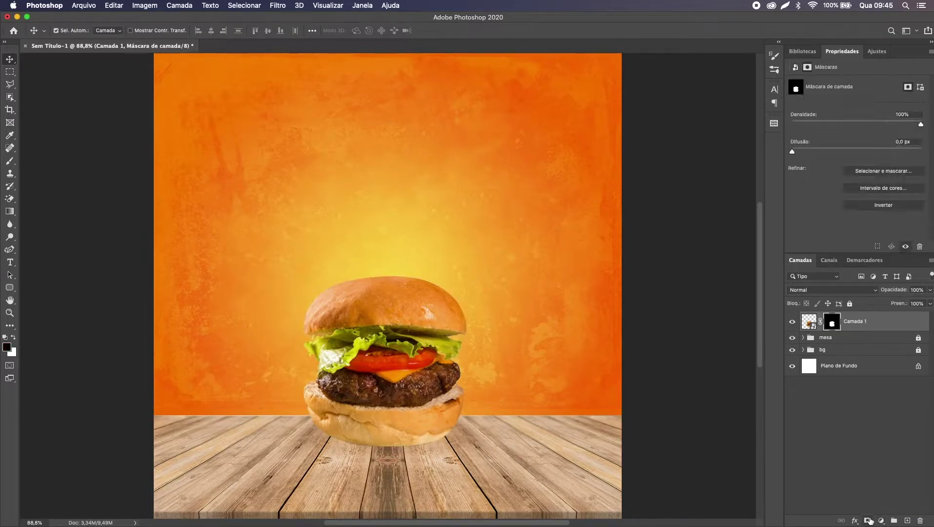
pyautogui.press('super+plus')
pyautogui.press('super+plus')
pyautogui.press('super+plus')
pyautogui.press('super+plus')
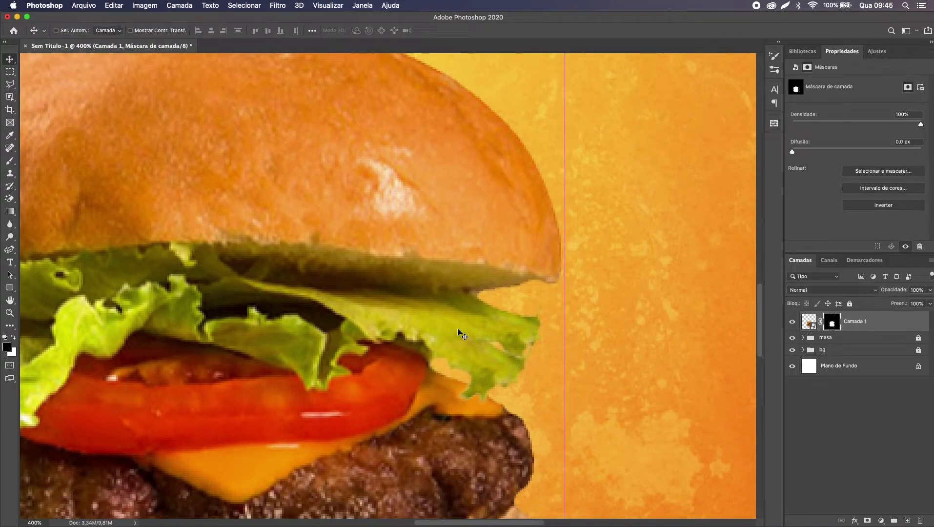
pyautogui.hscroll(4, 459, 333)
pyautogui.scroll(-5, 459, 334)
pyautogui.scroll(-3, 458, 330)
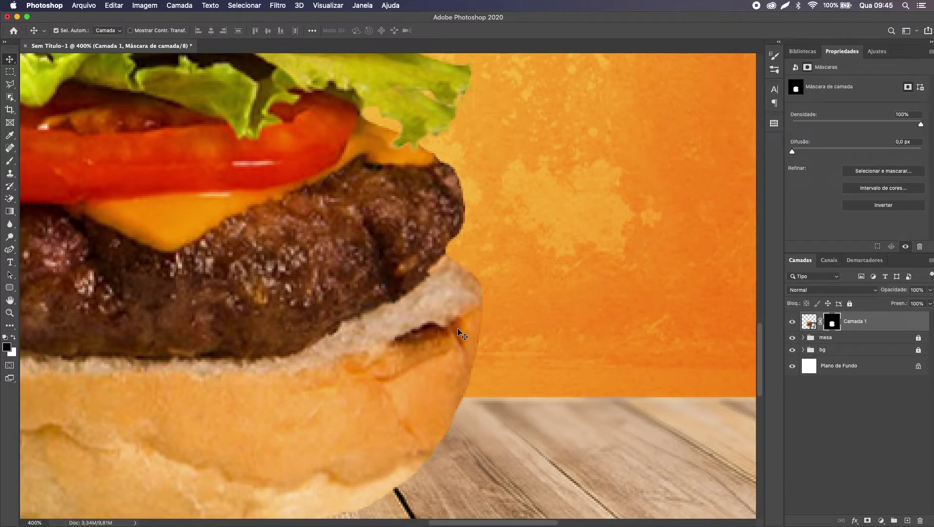
pyautogui.press('super+z')
pyautogui.press('super+d')
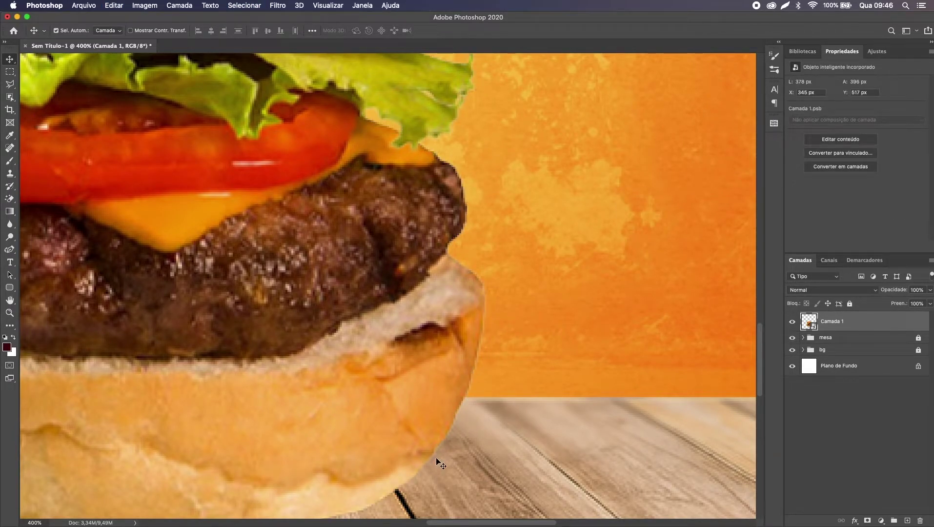
pyautogui.press('super+z')
pyautogui.press('super+z')
pyautogui.press('super+0')
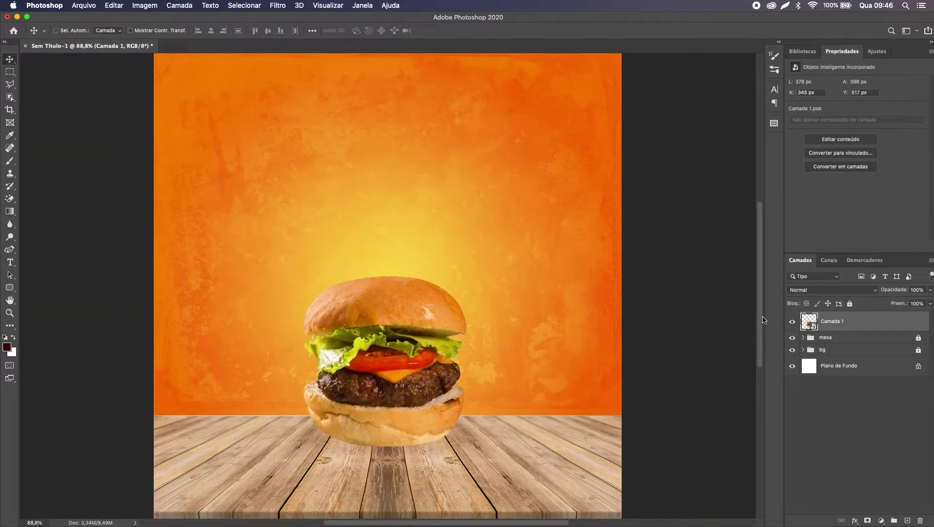
# Step: Reload the burger's outline, contract it, and mask Camada 1 with the shrunk selection
pyautogui.keyDown('super'); pyautogui.click(810, 325); pyautogui.keyUp('super')
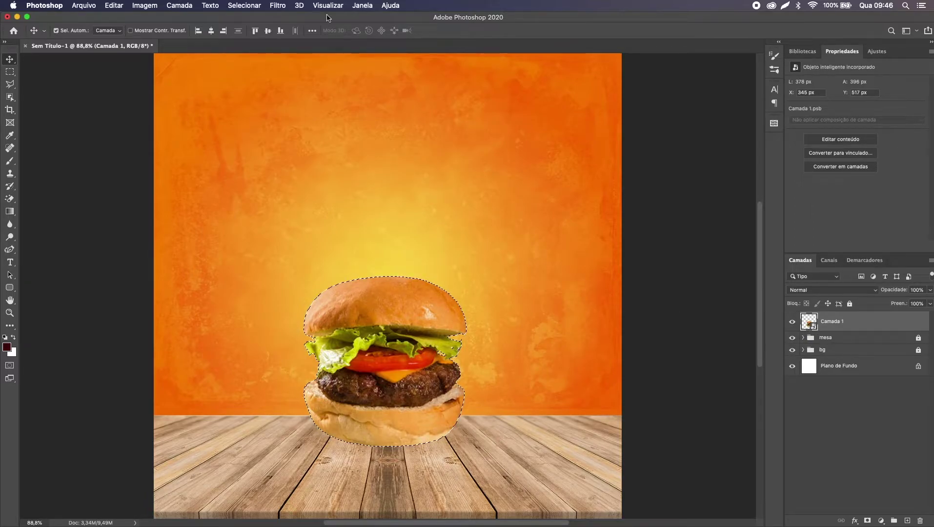
pyautogui.click(256, 5)
pyautogui.moveTo(262, 146)
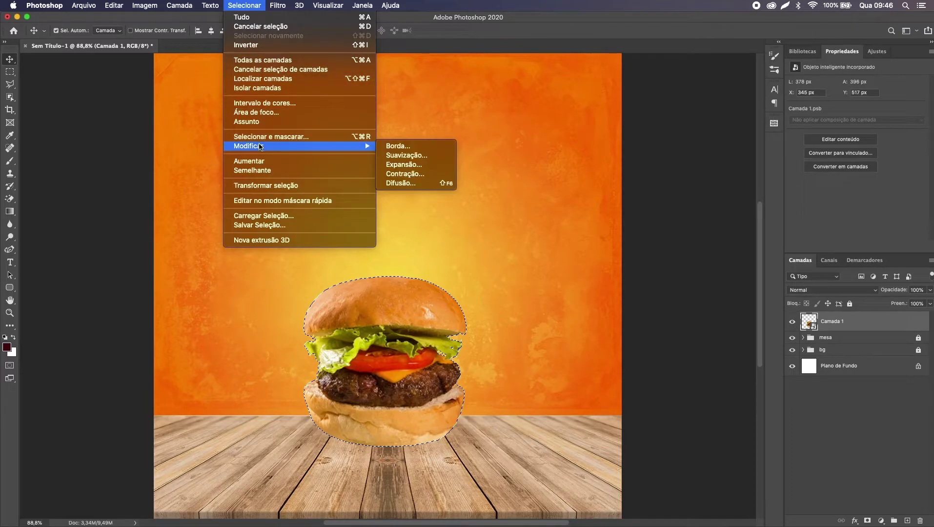
pyautogui.click(410, 175)
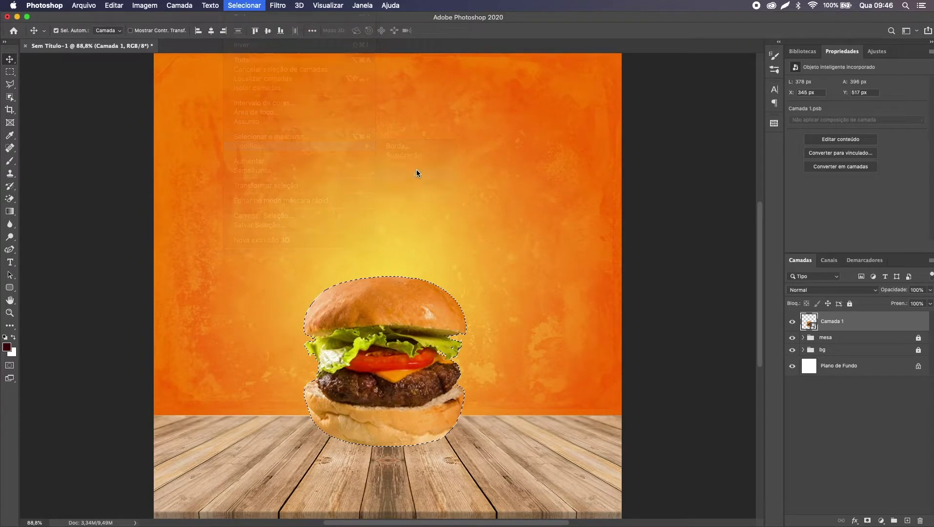
pyautogui.click(471, 185)
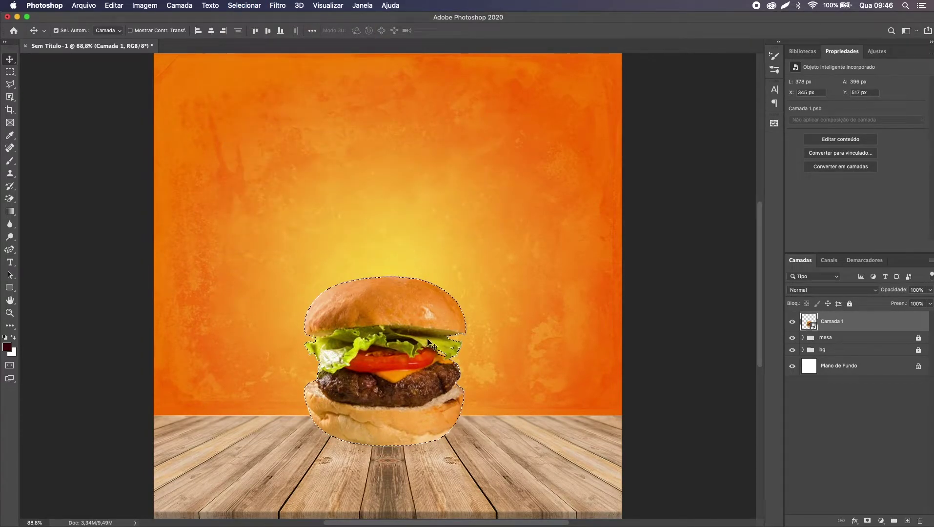
pyautogui.click(868, 521)
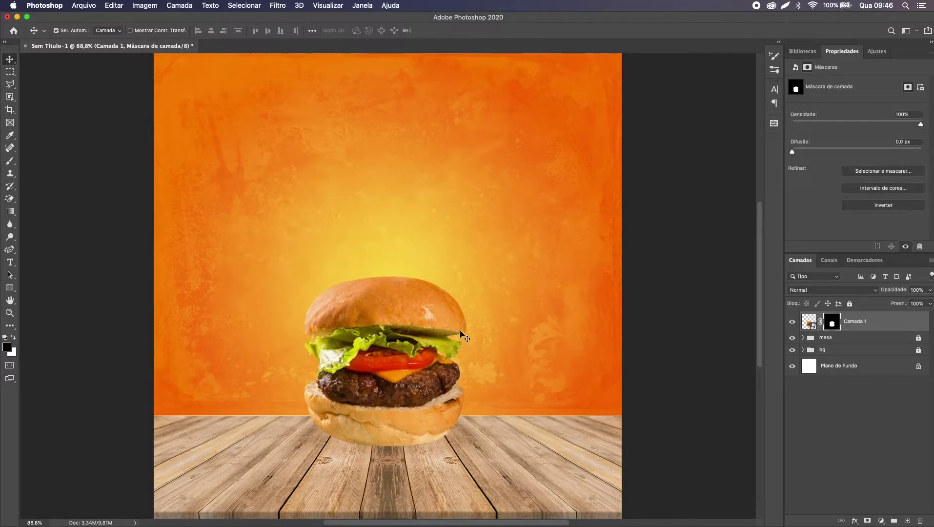
# Step: Disable and re-enable the burger's mask to compare the trimmed edges
pyautogui.rightClick(838, 321)
pyautogui.click(830, 322)
pyautogui.rightClick(829, 326)
pyautogui.click(821, 329)
pyautogui.press('super+minus')
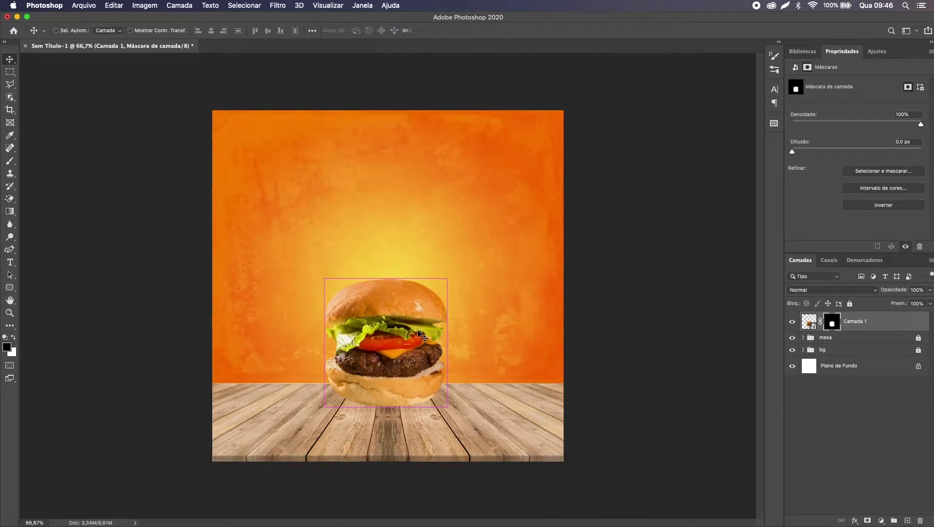
pyautogui.press('super+plus')
pyautogui.press('super+minus')
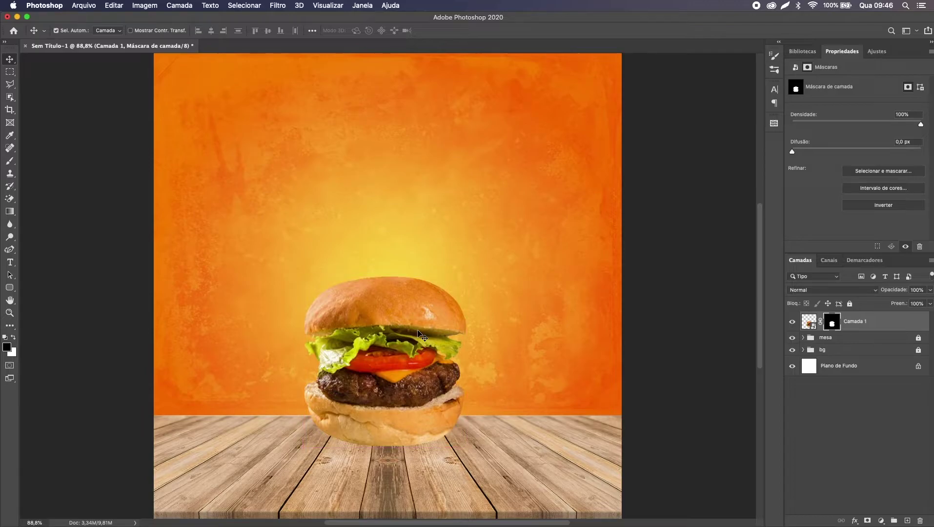
# Step: Lower the burger about 21 px onto the wooden table
pyautogui.moveTo(432, 264)
pyautogui.mouseDown()
pyautogui.moveTo(409, 167)
pyautogui.moveTo(430, 195)
pyautogui.moveTo(424, 273)
pyautogui.mouseUp()
pyautogui.moveTo(430, 436); pyautogui.dragTo(429, 446)
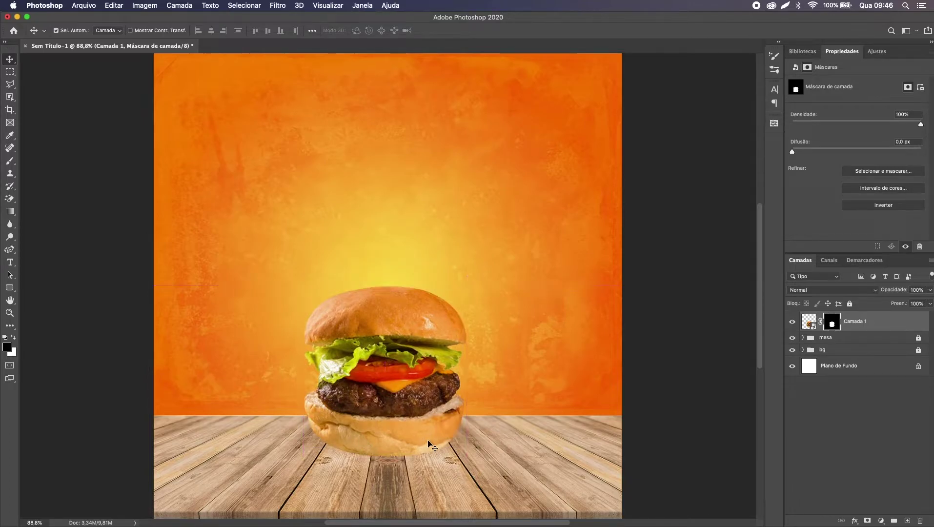
pyautogui.press('super+minus')
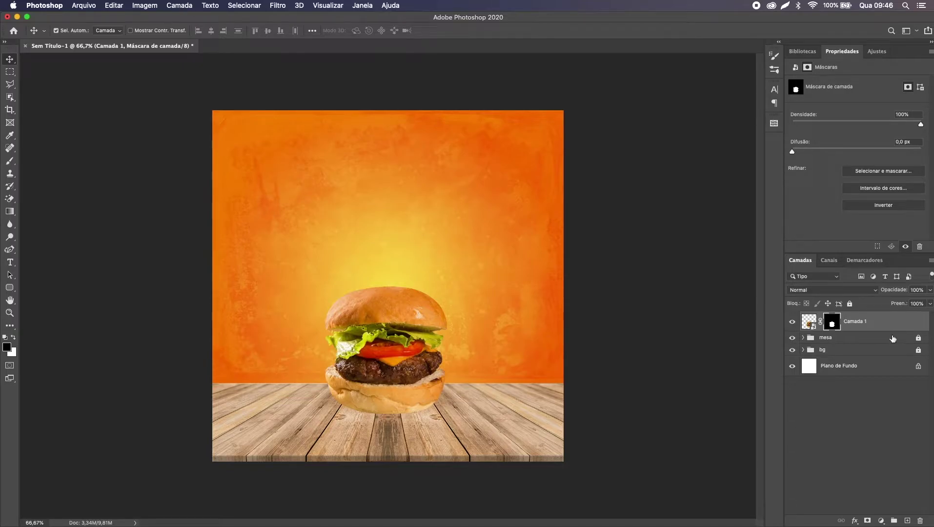
# Step: Add a new empty layer, Camada 2, above the burger
pyautogui.press('alt+shift+super+n')
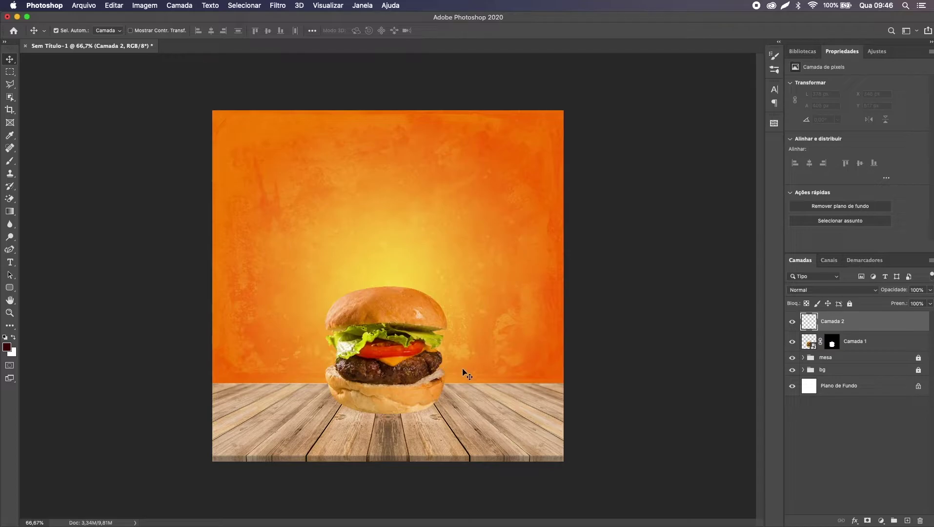
pyautogui.click(920, 521)
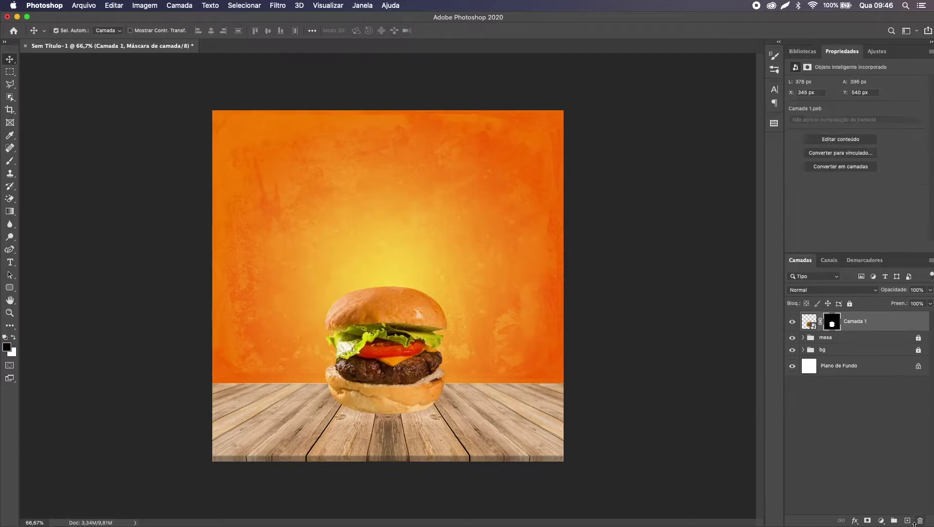
pyautogui.click(908, 521)
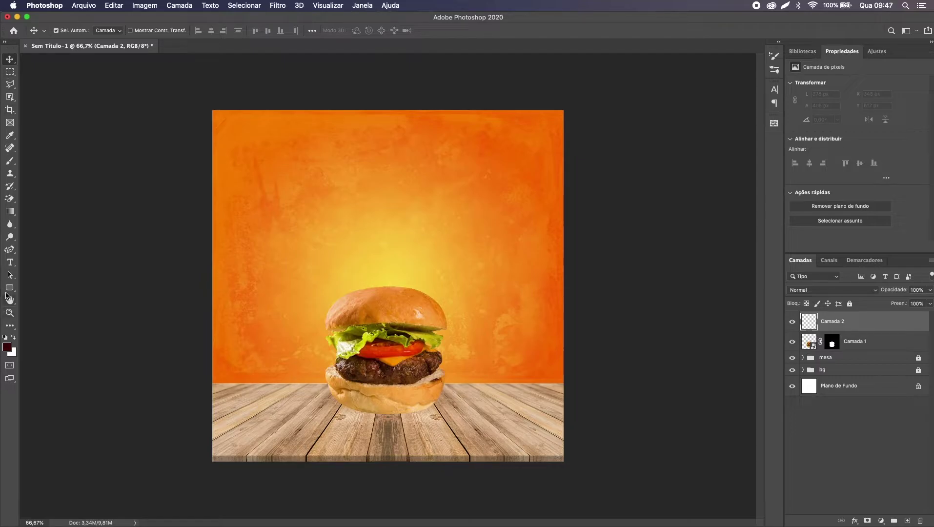
# Step: Draw a wide, flat black ellipse over the burger's bottom bun
pyautogui.click(7, 292)
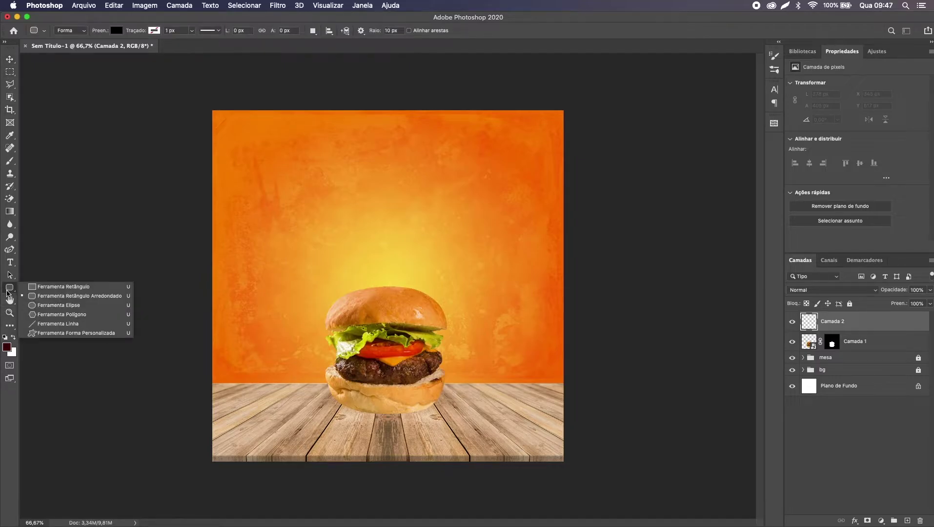
pyautogui.click(49, 305)
pyautogui.press('super+plus')
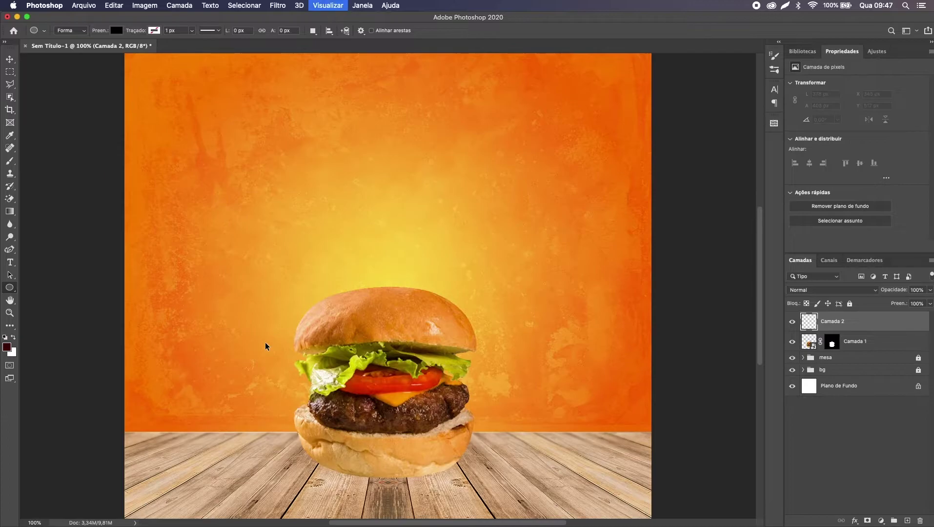
pyautogui.press('super+plus')
pyautogui.scroll(-8, 266, 347)
pyautogui.press('super+minus')
pyautogui.press('super+minus')
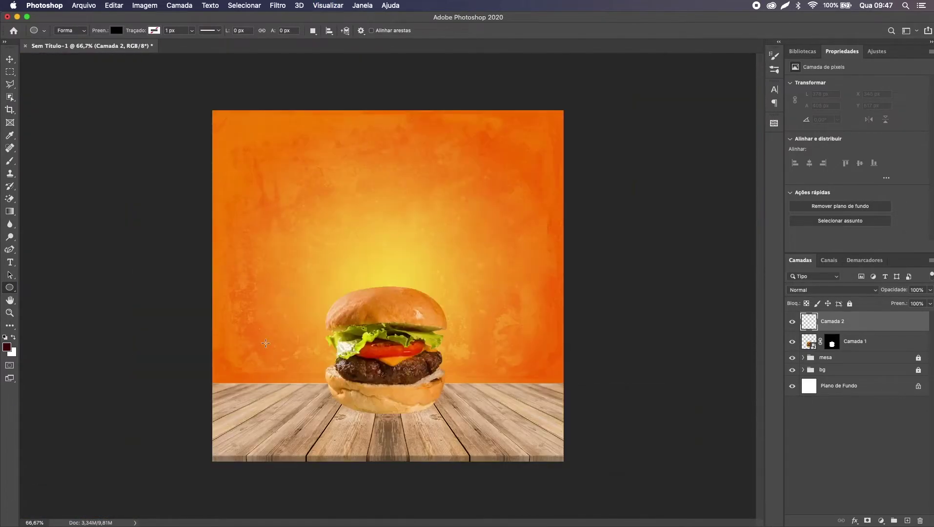
pyautogui.press('super+plus')
pyautogui.press('super+minus')
pyautogui.press('super+plus')
pyautogui.scroll(2, 265, 343)
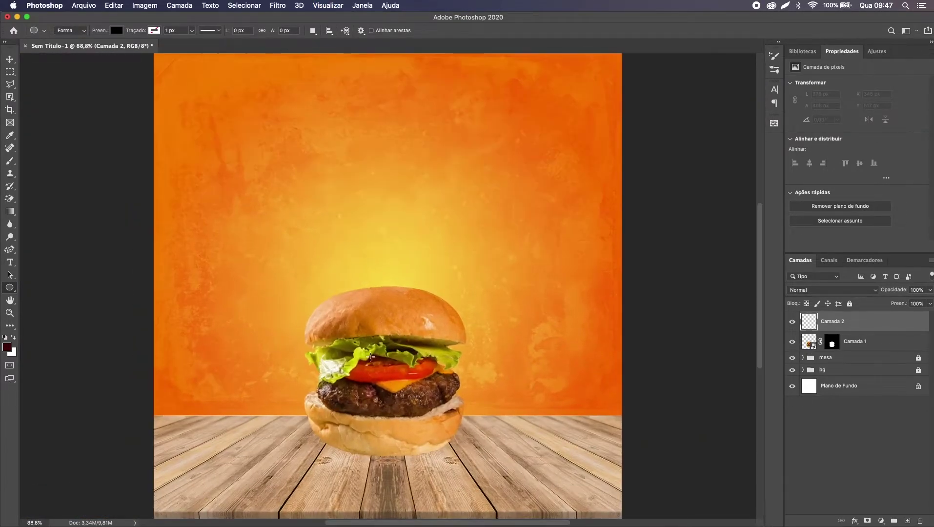
pyautogui.moveTo(305, 415); pyautogui.dragTo(466, 435)
# Step: Move Elipse 1 beneath Camada 1 and nudge it down below the burger
pyautogui.press('v')
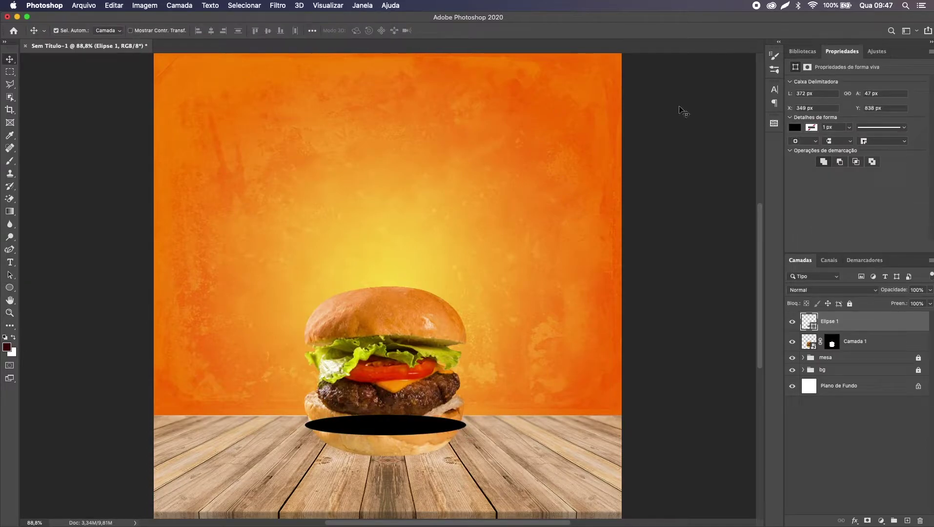
pyautogui.moveTo(831, 330); pyautogui.dragTo(833, 348)
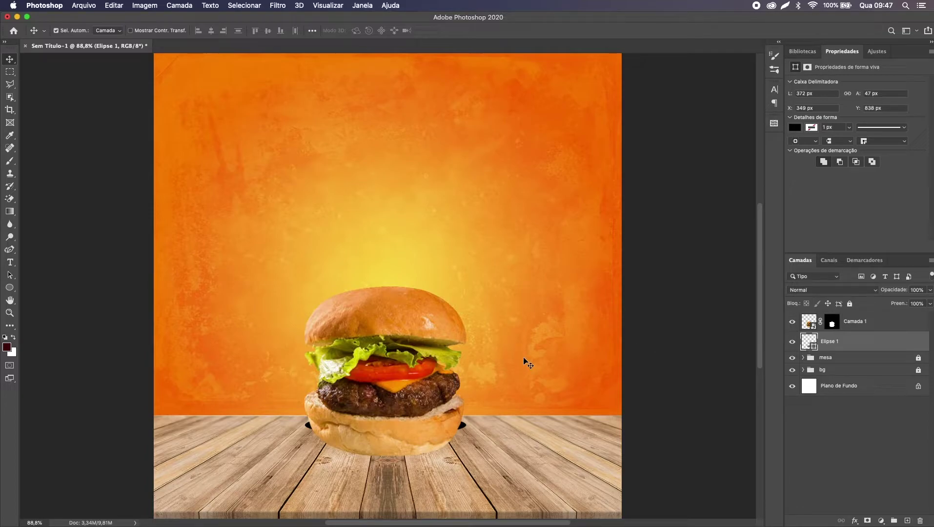
pyautogui.hotkey('shift', 'Down')
pyautogui.hotkey('shift', 'Down')
pyautogui.hotkey('shift', 'Down')
pyautogui.hotkey('shift', 'Down')
pyautogui.hotkey('shift', 'Down')
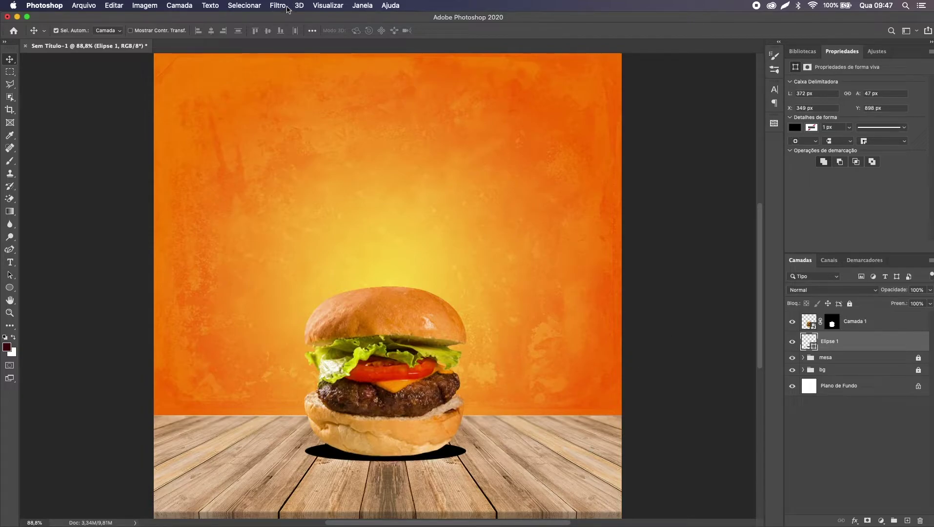
# Step: Convert Elipse 1 to a smart object and apply a 20 px Gaussian Blur
pyautogui.rightClick(850, 337)
pyautogui.click(780, 235)
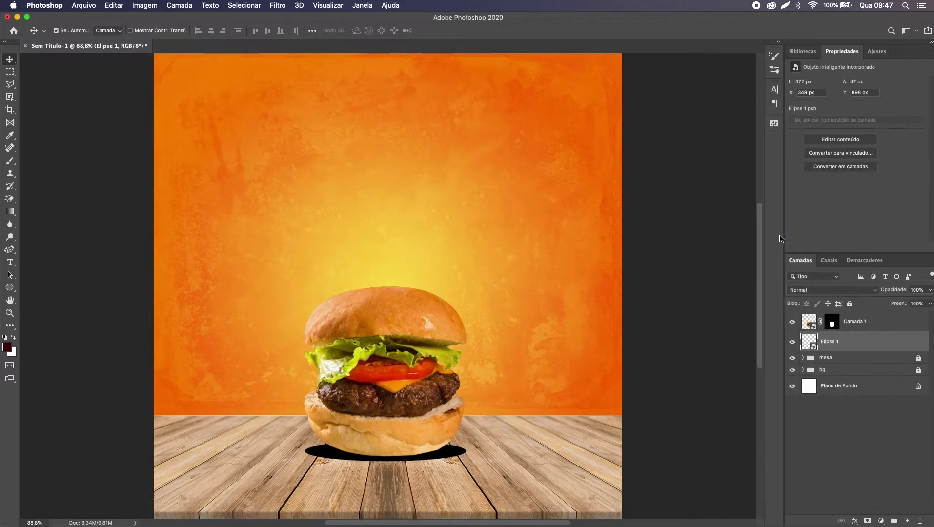
pyautogui.click(275, 5)
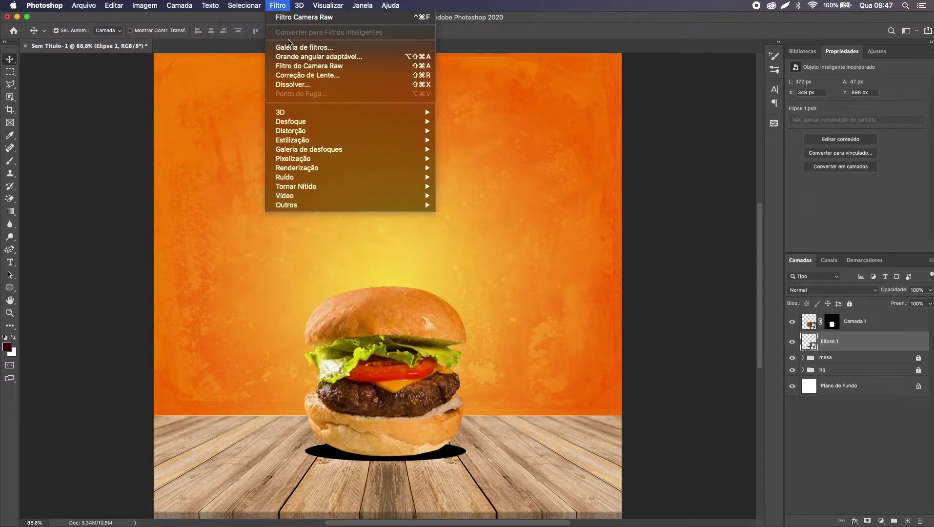
pyautogui.moveTo(323, 125)
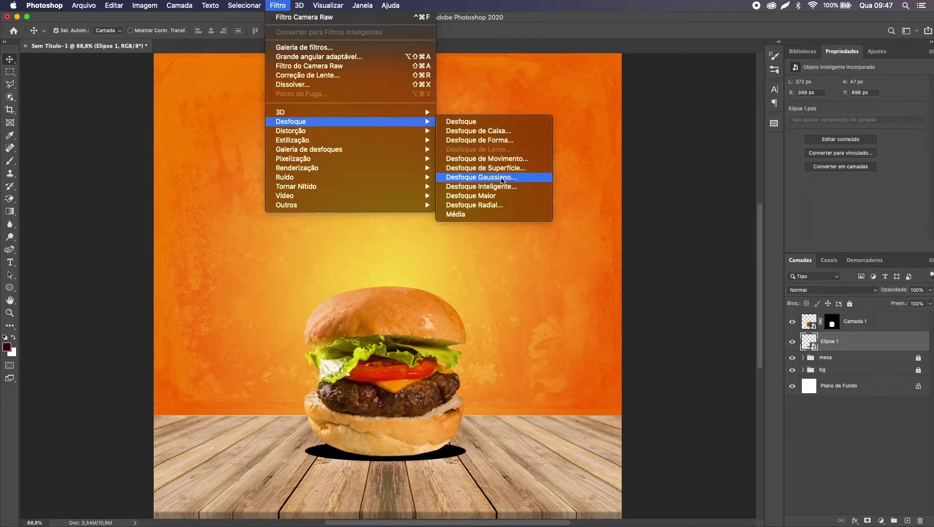
pyautogui.click(502, 179)
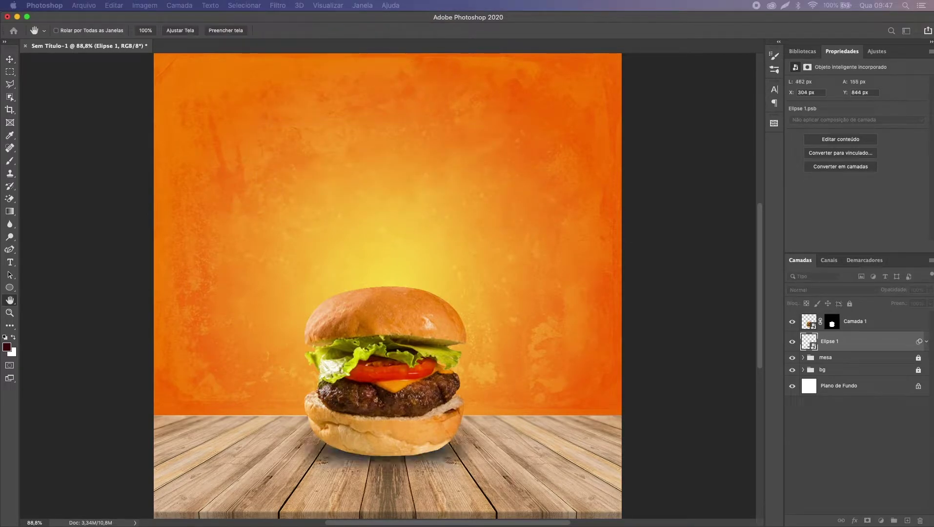
pyautogui.moveTo(858, 71); pyautogui.dragTo(558, 97)
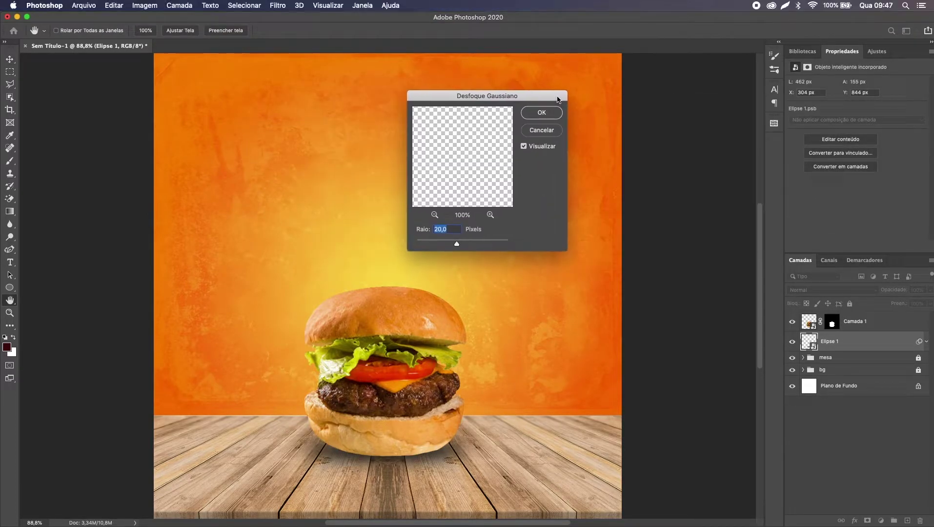
pyautogui.write('15')
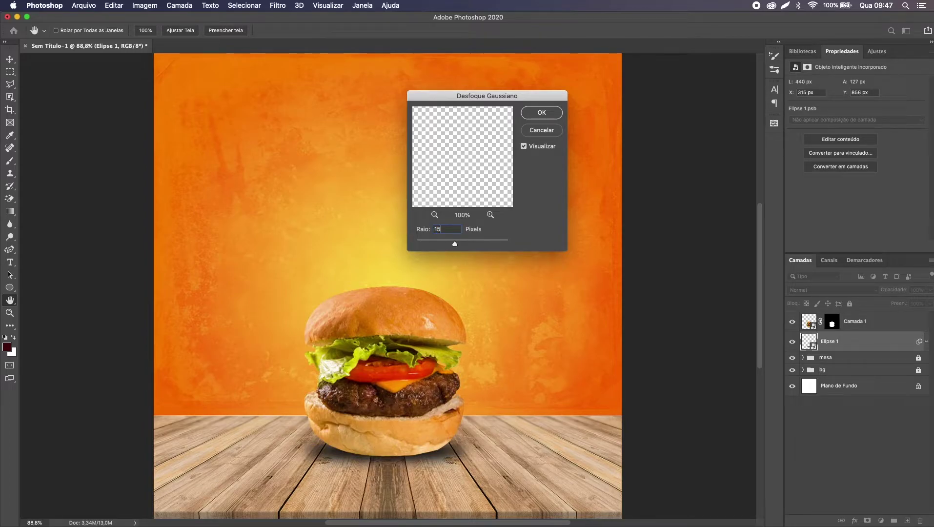
pyautogui.press('super+a')
pyautogui.write('20')
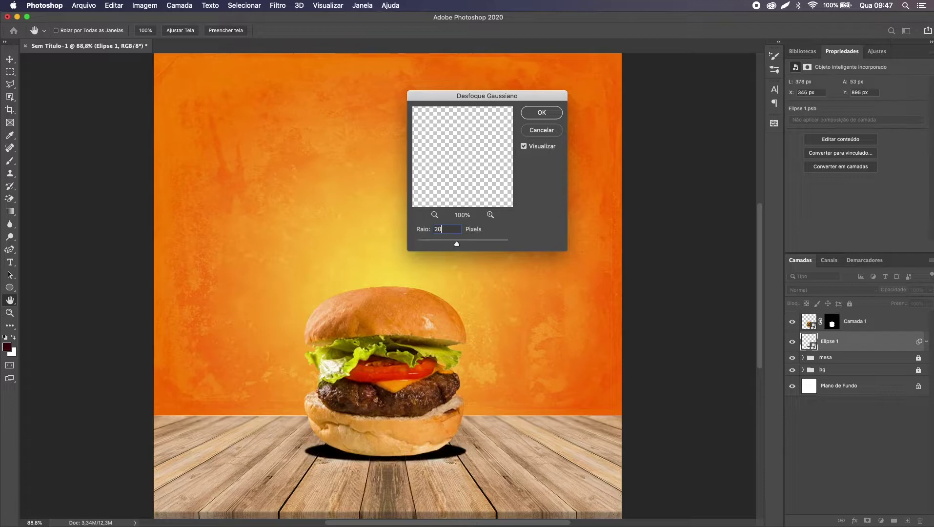
pyautogui.press('Return')
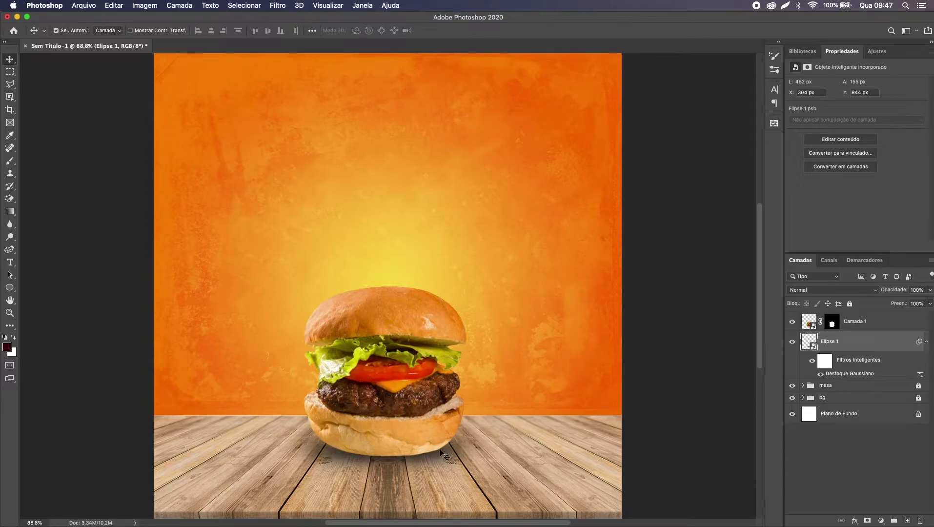
pyautogui.press('super+t')
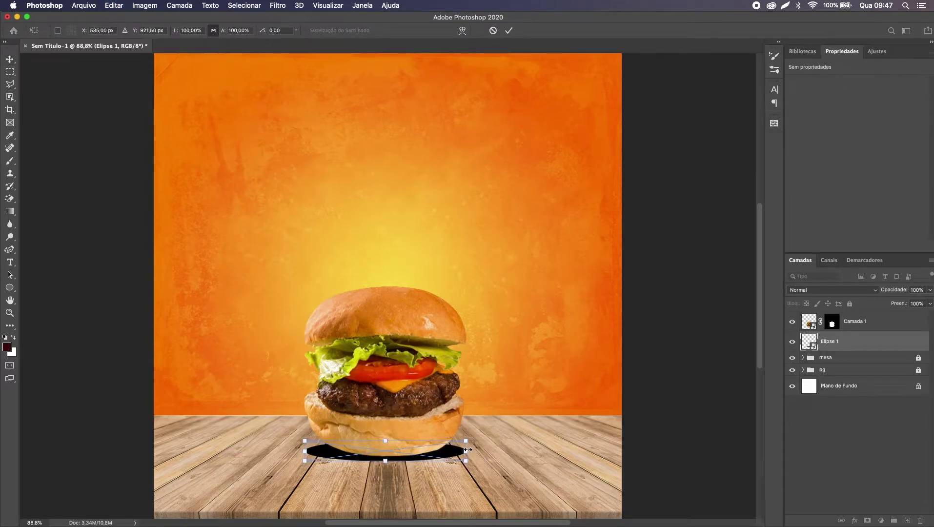
# Step: Narrow the blurred shadow to about 89% width and add an empty layer above it
pyautogui.moveTo(467, 450); pyautogui.dragTo(459, 450)
pyautogui.press('Return')
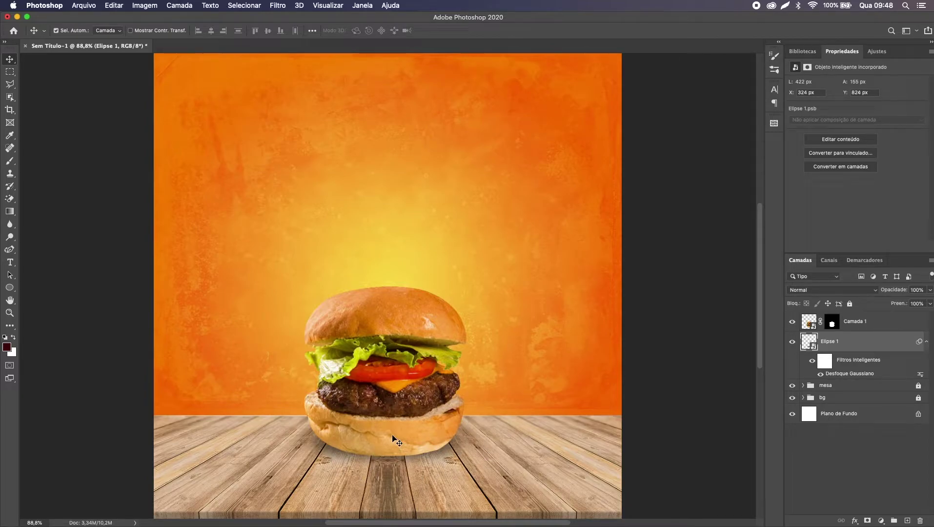
pyautogui.press('super+plus')
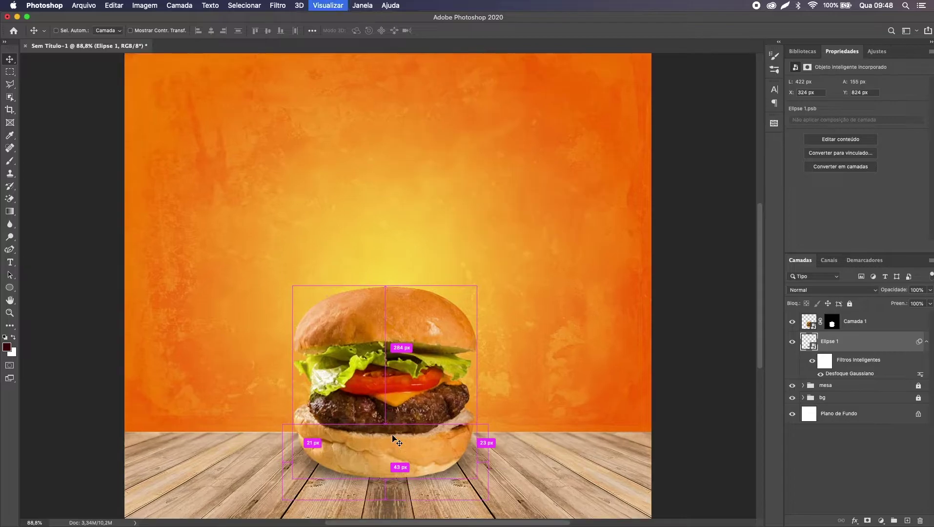
pyautogui.scroll(-5, 393, 442)
pyautogui.scroll(3, 393, 442)
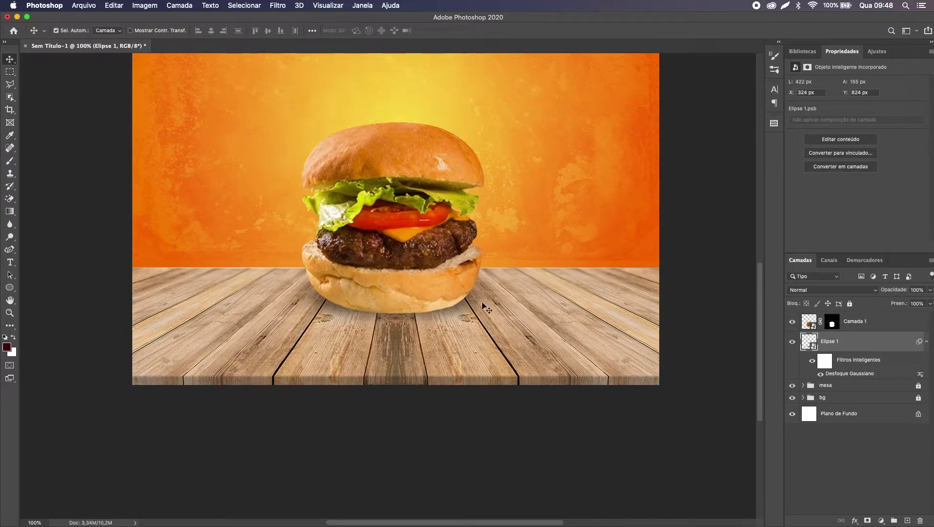
pyautogui.press('super+alt+shift+n')
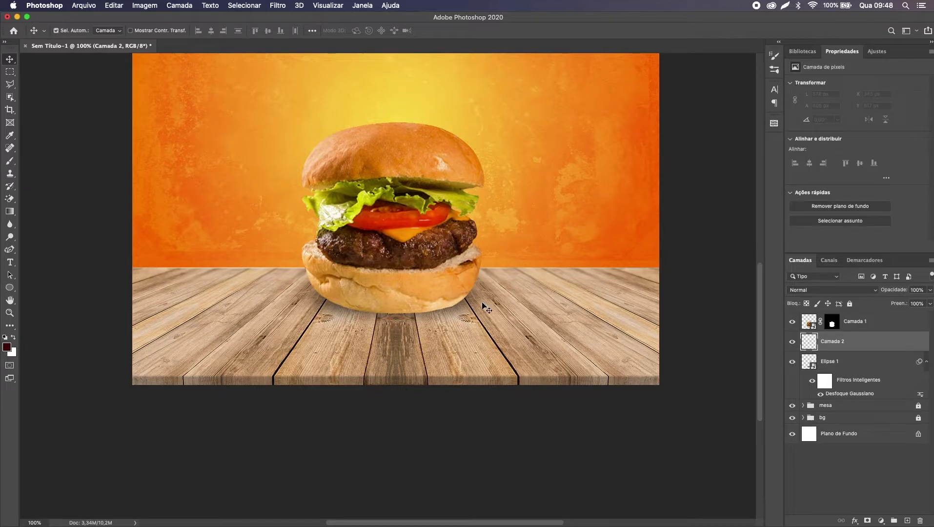
# Step: Set up a 50 px Soft Round brush painting in black
pyautogui.press('b')
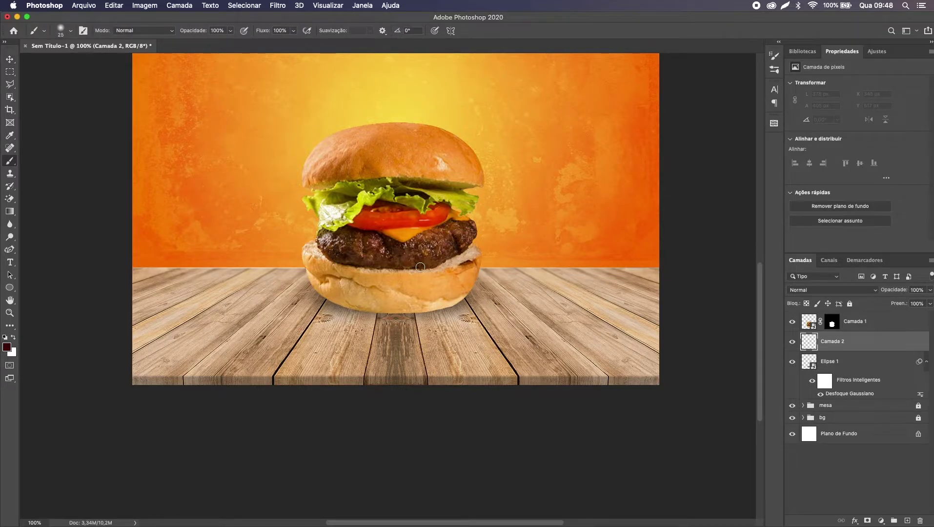
pyautogui.press(']')
pyautogui.rightClick(420, 267)
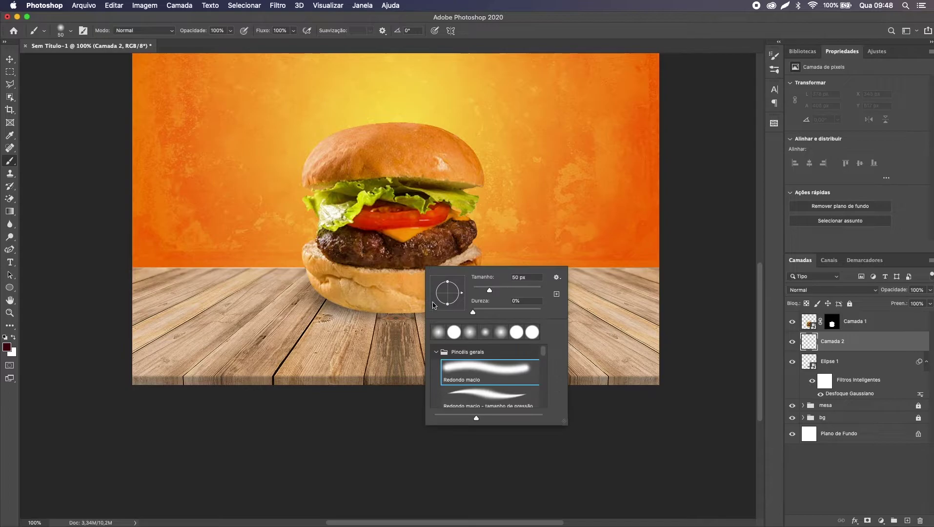
pyautogui.doubleClick(472, 371)
pyautogui.press('x')
pyautogui.press('d')
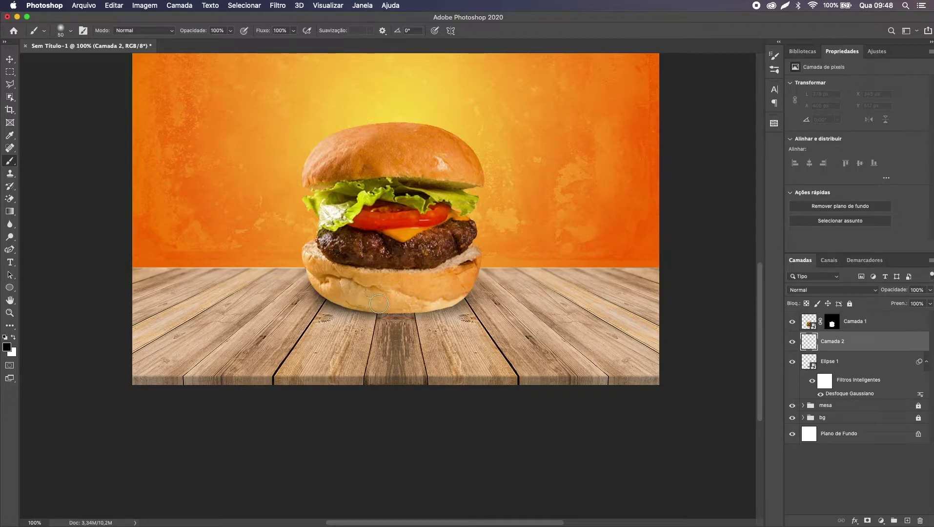
# Step: Paint a soft dark shadow along the bun's bottom edge on Camada 2
pyautogui.moveTo(399, 304); pyautogui.dragTo(466, 277)
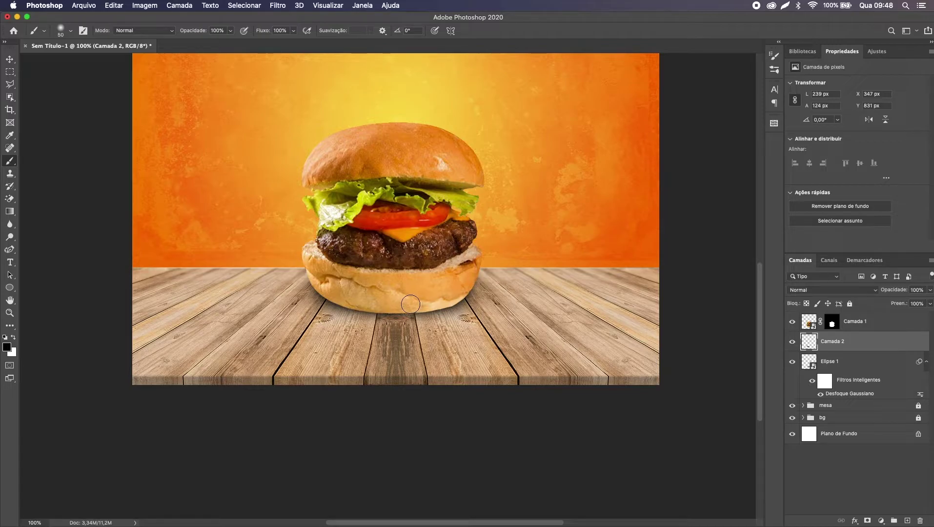
pyautogui.moveTo(409, 304); pyautogui.dragTo(393, 304)
pyautogui.press('v')
pyautogui.press('super+minus')
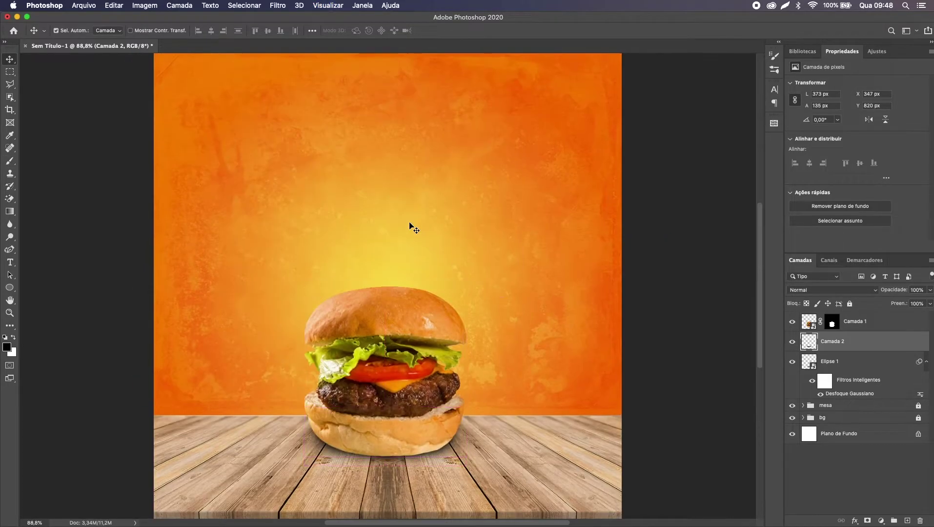
pyautogui.press('super+minus')
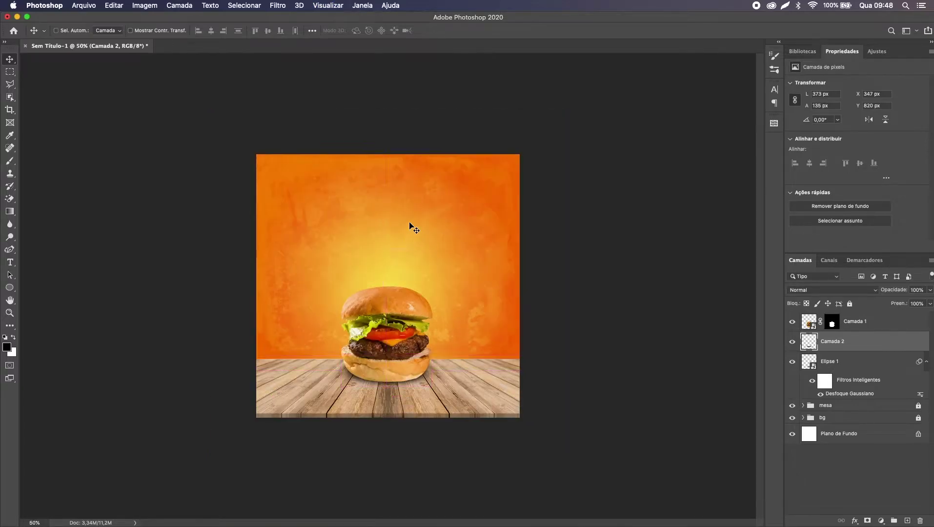
pyautogui.press('super+0')
pyautogui.press('super+minus')
pyautogui.press('super+0')
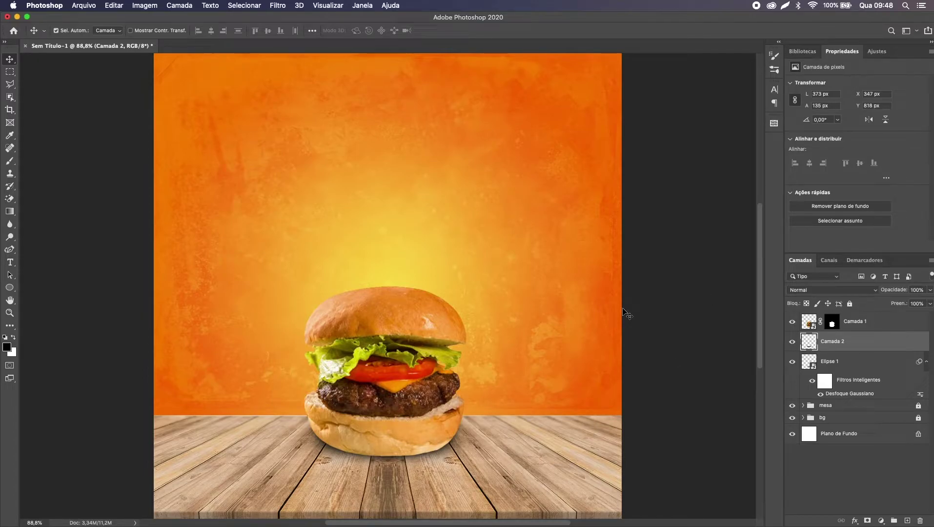
pyautogui.press('super+z')
# Step: Set the painted shadow layer Camada 2 to 70% opacity
pyautogui.moveTo(914, 291); pyautogui.dragTo(914, 291)
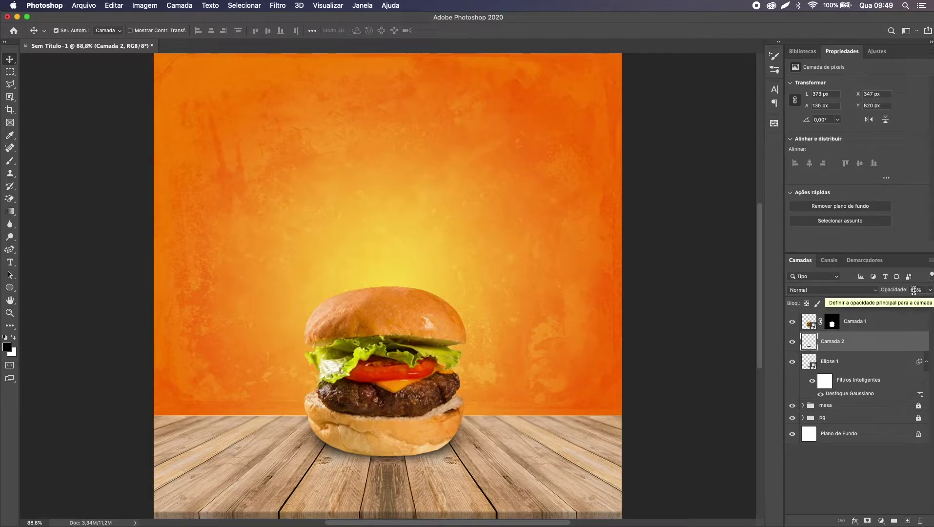
pyautogui.press('0')
pyautogui.press('0')
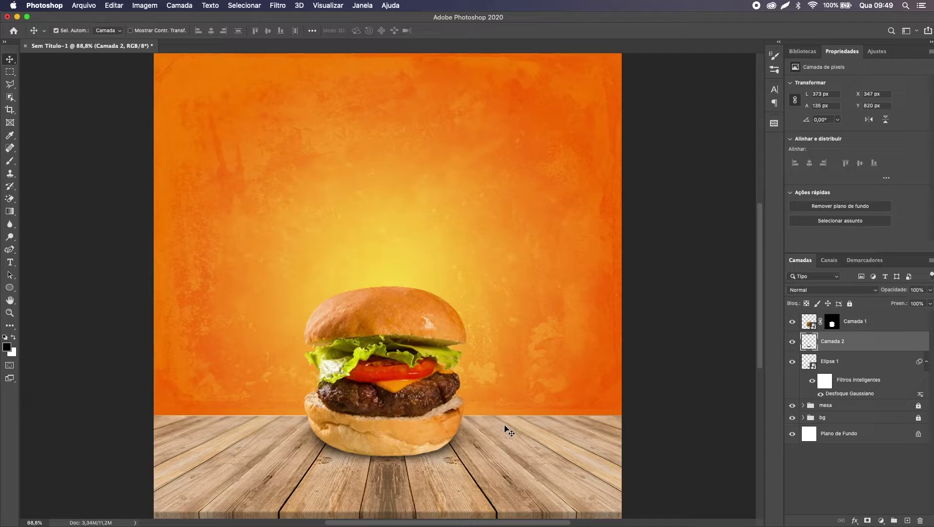
pyautogui.press('6')
pyautogui.press('super+minus')
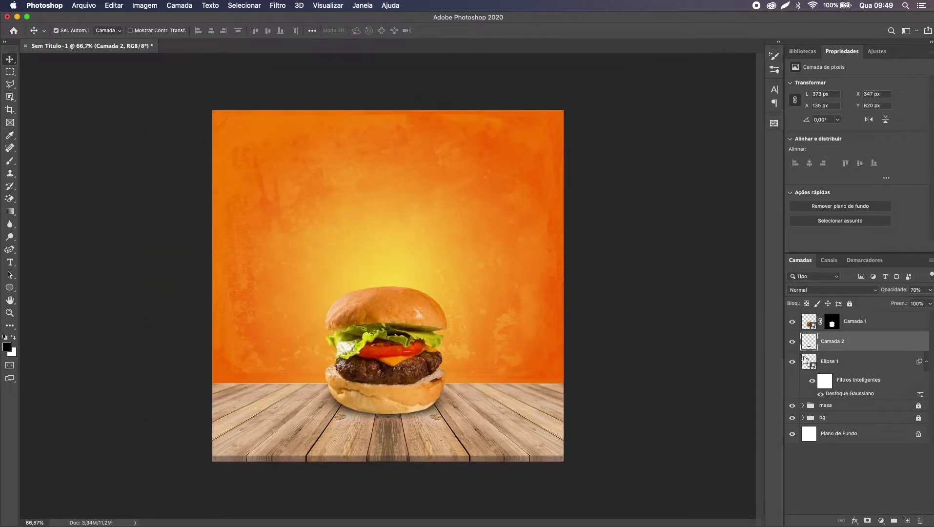
# Step: Select both shadow layers and toggle their visibility to compare
pyautogui.keyDown('shift'); pyautogui.click(852, 365); pyautogui.keyUp('shift')
pyautogui.press('super+comma')
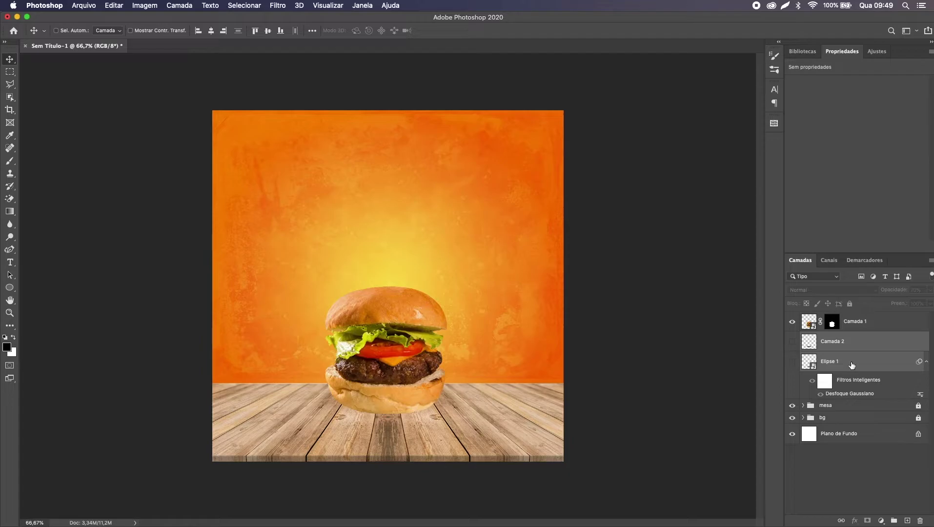
pyautogui.press('super+comma')
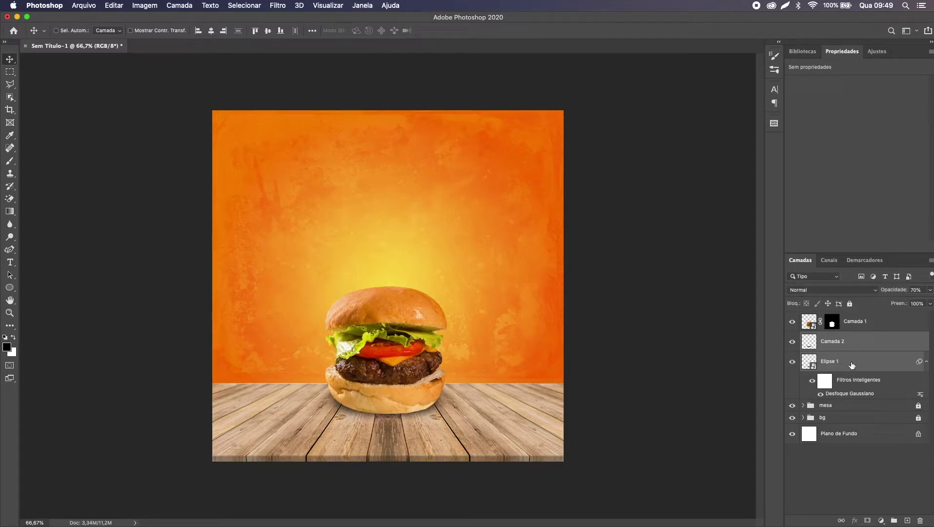
pyautogui.press('super+comma')
pyautogui.press('super+comma')
pyautogui.press('super+comma')
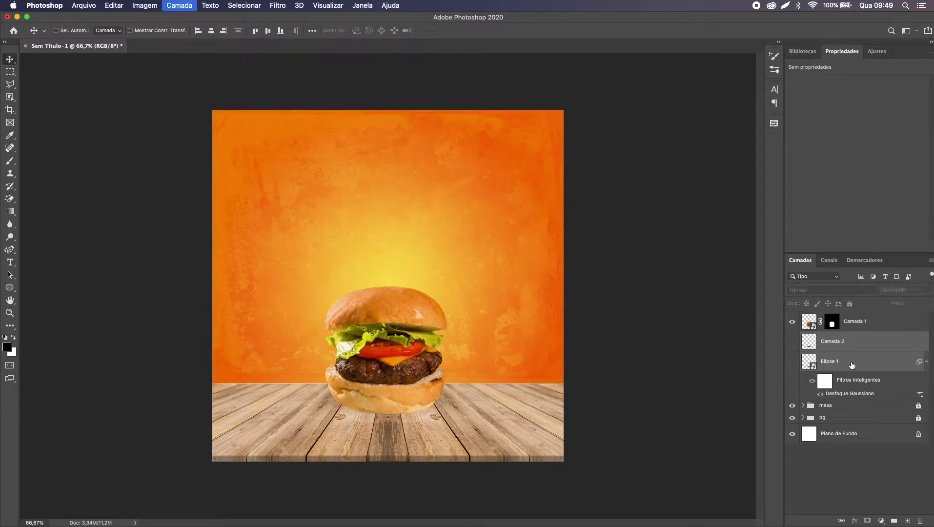
pyautogui.press('super+comma')
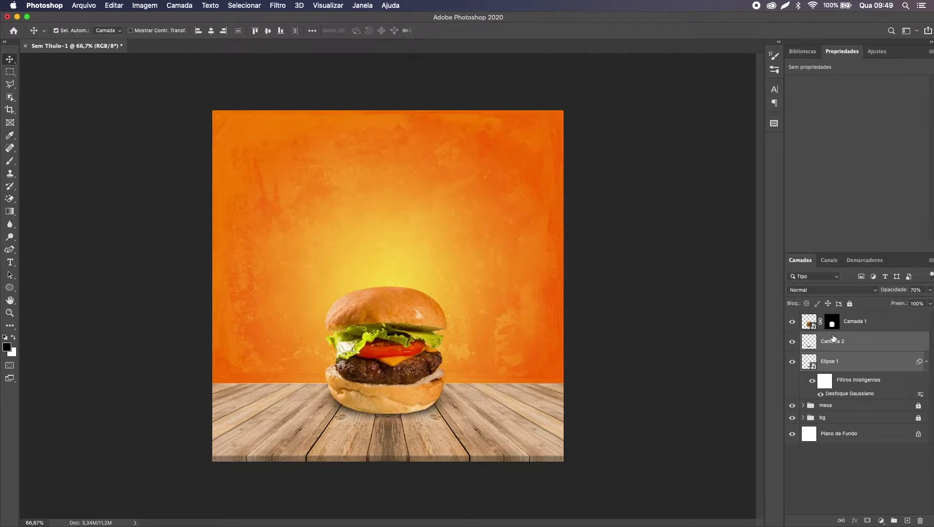
# Step: Group Camada 1, Camada 2 and Elipse 1 into a group named lanche
pyautogui.keyDown('shift'); pyautogui.click(897, 330); pyautogui.keyUp('shift')
pyautogui.keyDown('shift'); pyautogui.click(833, 367); pyautogui.keyUp('shift')
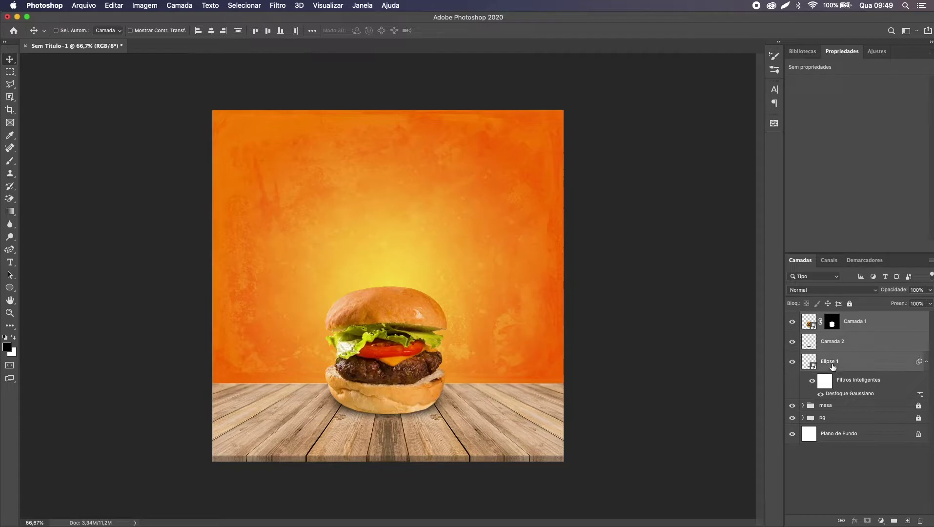
pyautogui.press('super+g')
pyautogui.write('lanc')
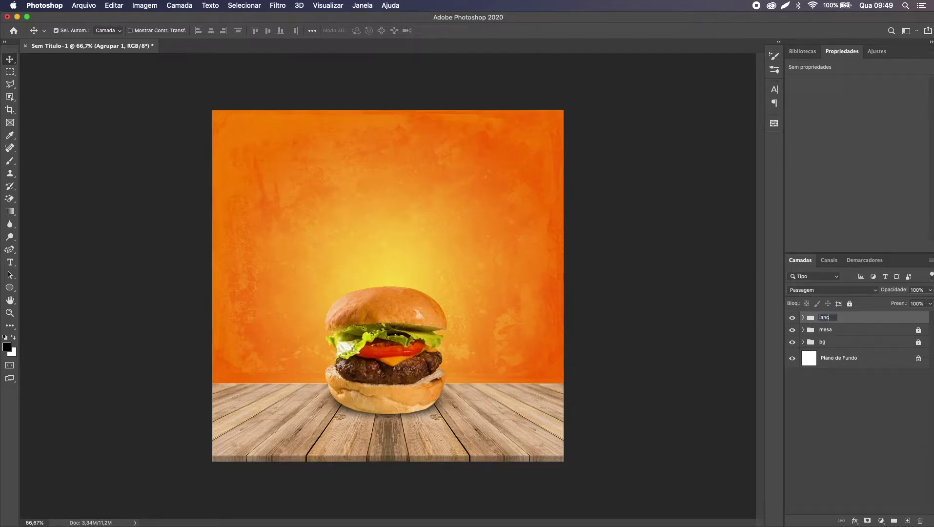
pyautogui.press('Return')
pyautogui.hotkey('shift', 'Down')
pyautogui.hotkey('shift', 'Down')
pyautogui.hotkey('shift', 'Down')
pyautogui.hotkey('shift', 'Down')
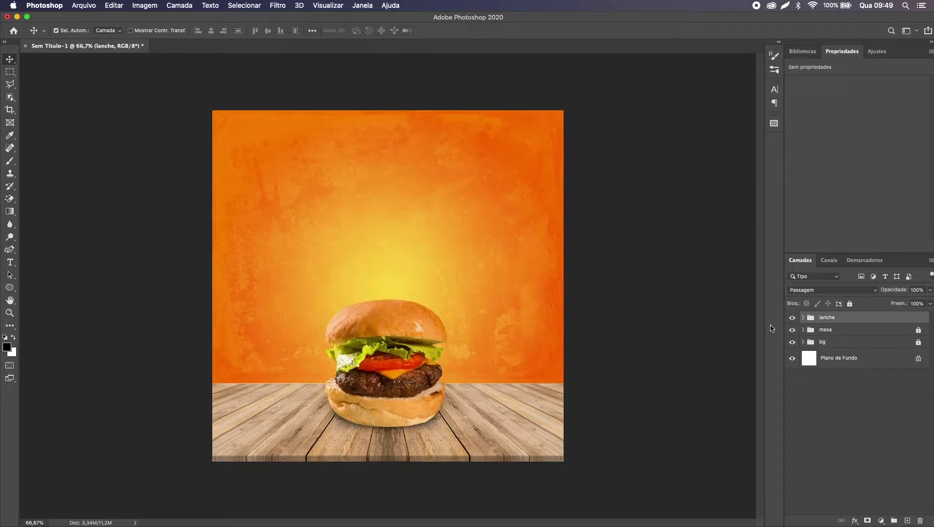
pyautogui.hotkey('shift', 'Up')
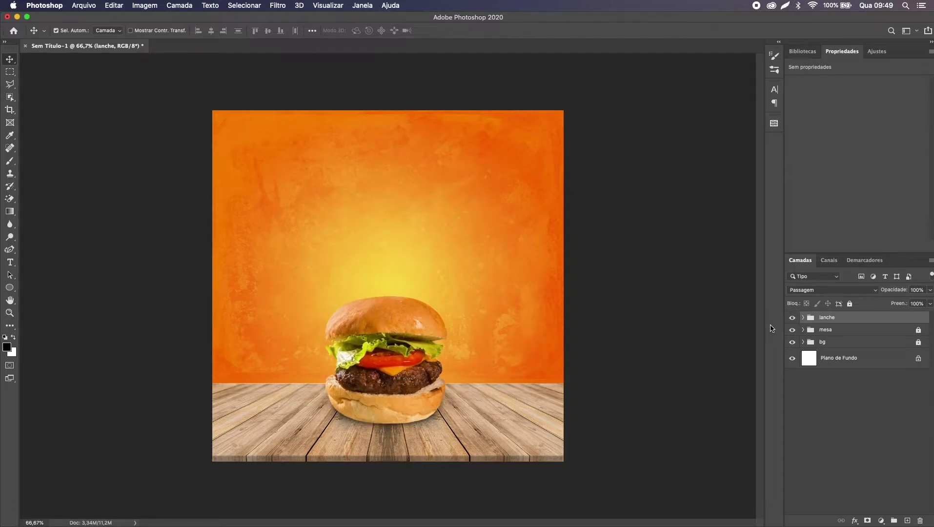
# Step: Preview the arte1.png reference in the Mesa folder, then return to Photoshop
pyautogui.press('t')
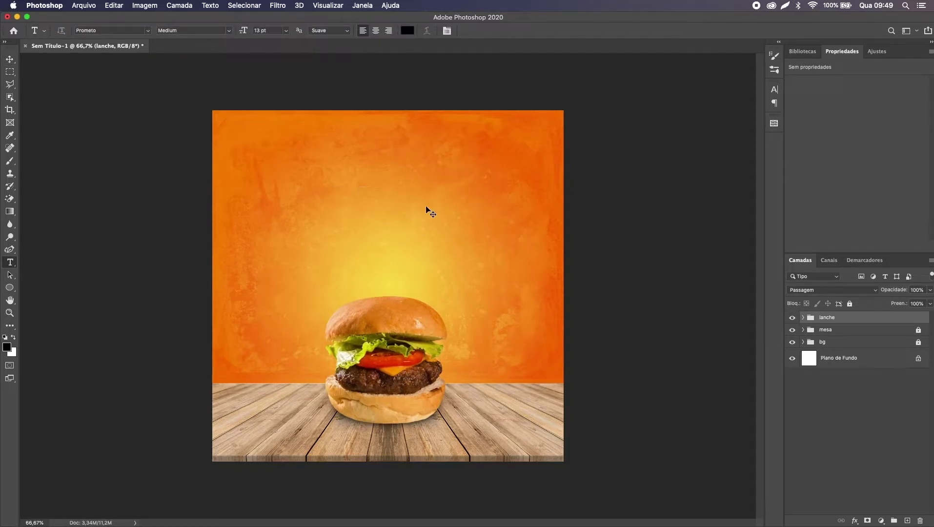
pyautogui.press('super+Tab')
pyautogui.click(503, 109)
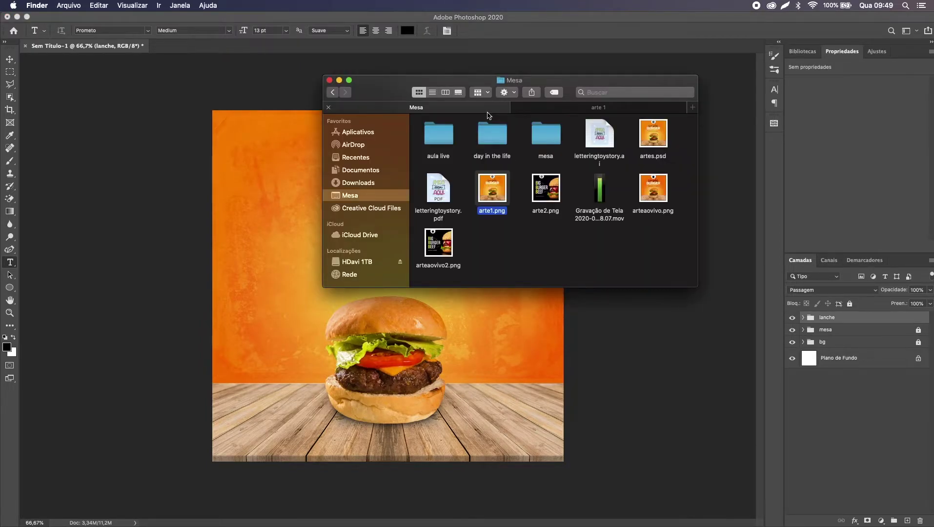
pyautogui.press('space')
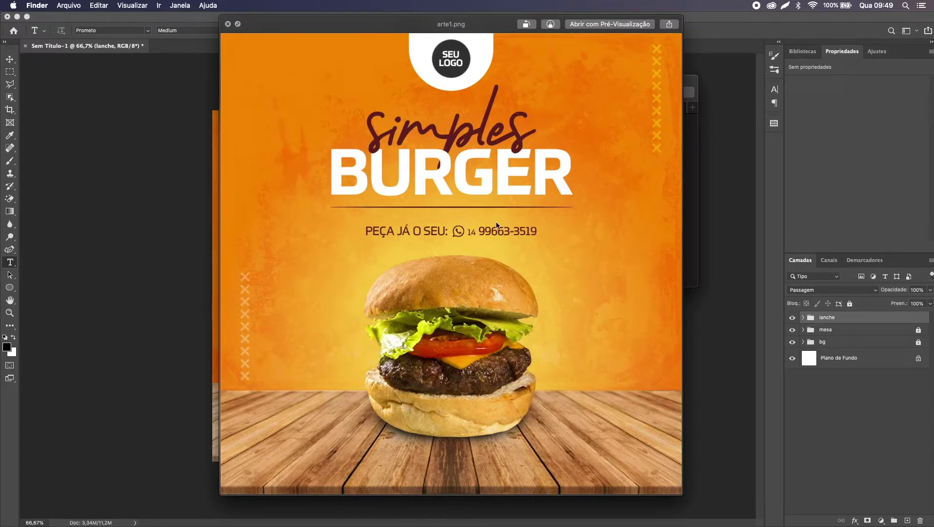
pyautogui.press('space')
pyautogui.press('super+Tab')
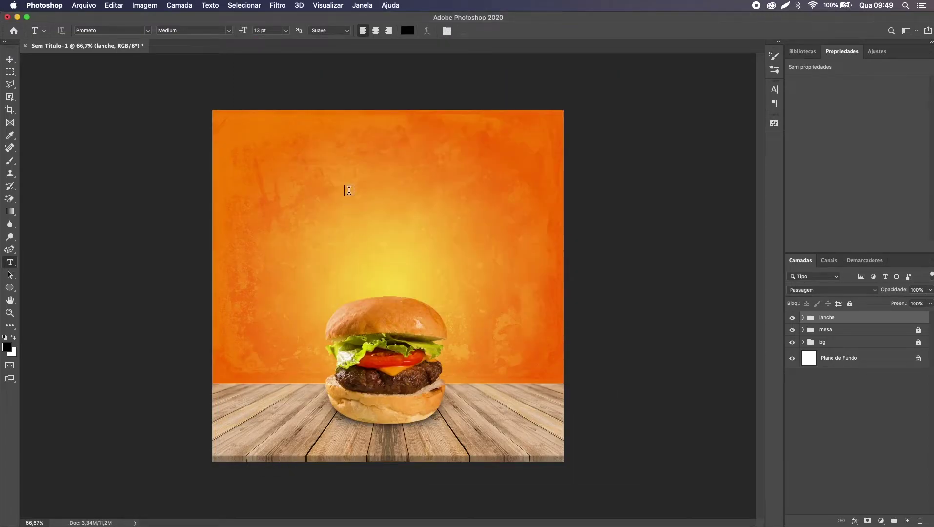
# Step: Type BURGER on the canvas and scale it up to headline size
pyautogui.click(362, 192)
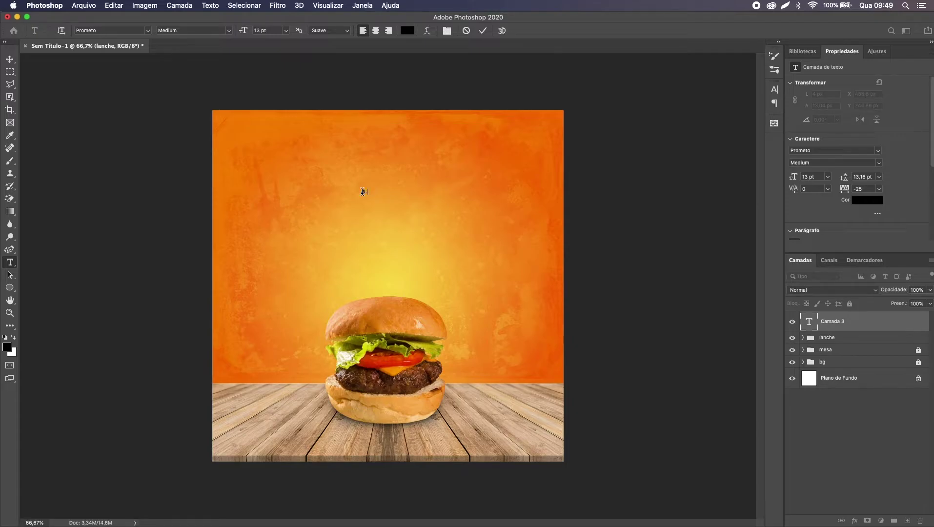
pyautogui.press('super+Return')
pyautogui.press('super+t')
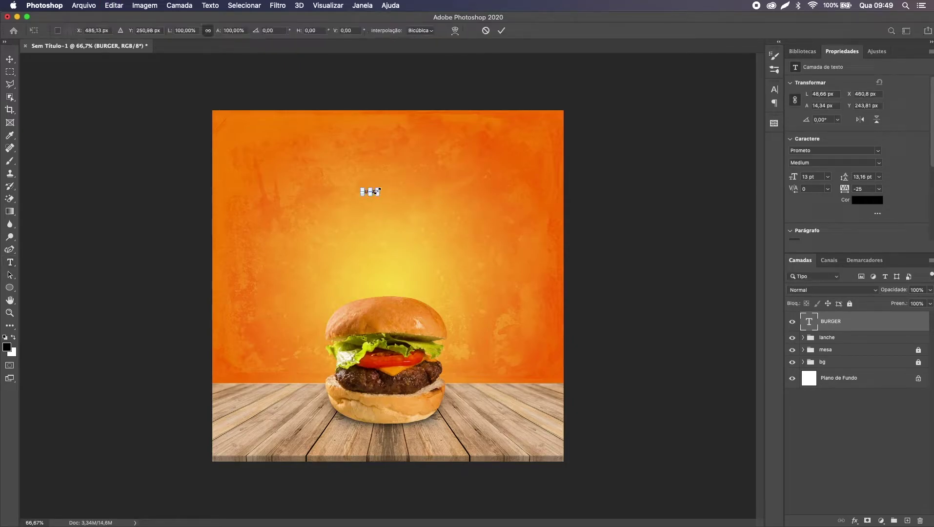
pyautogui.moveTo(379, 186); pyautogui.dragTo(446, 166)
pyautogui.press('Return')
# Step: Centre BURGER on the canvas, then raise it above the burger
pyautogui.press('v')
pyautogui.press('super+a')
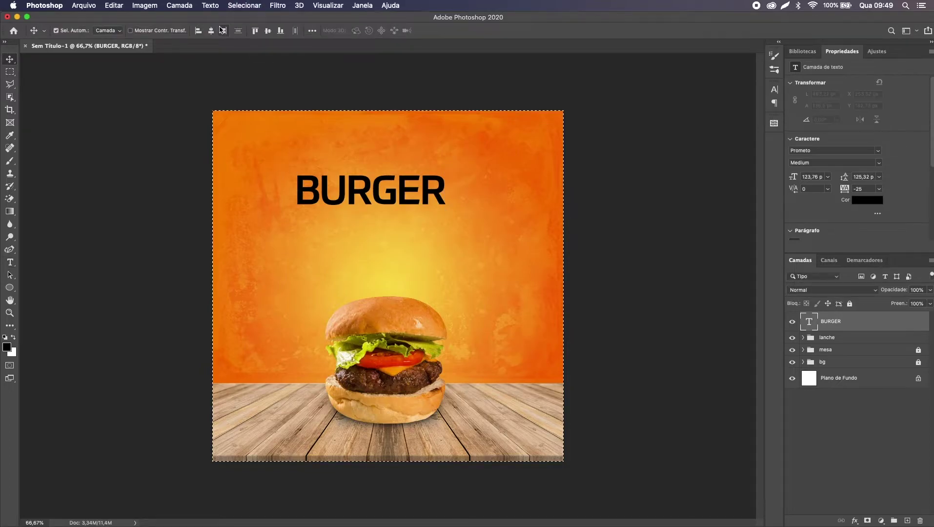
pyautogui.click(211, 30)
pyautogui.click(268, 30)
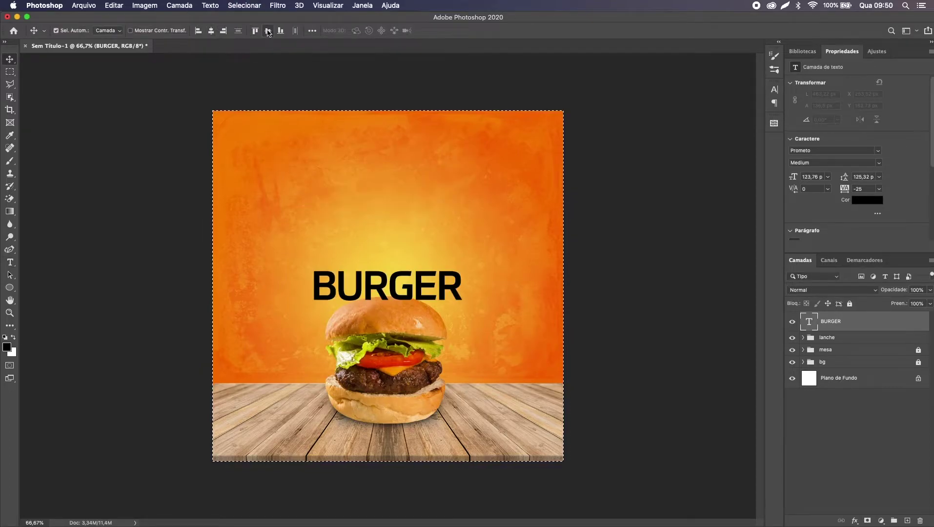
pyautogui.press('super+d')
pyautogui.moveTo(392, 297); pyautogui.dragTo(402, 229)
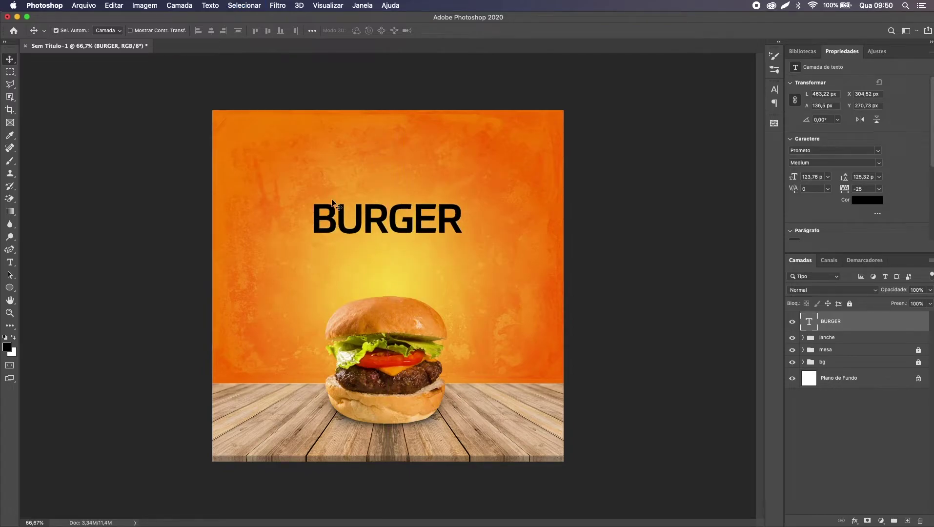
pyautogui.press('super+plus')
pyautogui.press('super+plus')
pyautogui.press('super+plus')
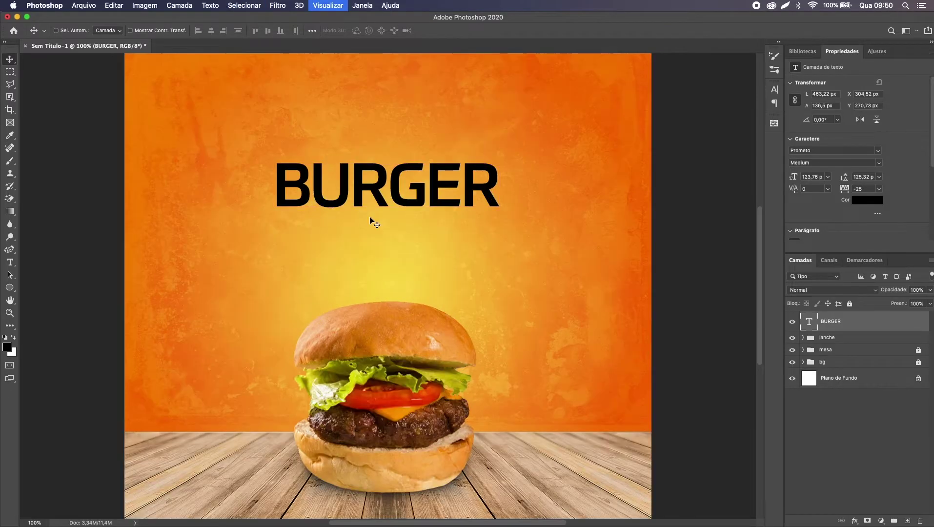
pyautogui.press('super+plus')
pyautogui.scroll(5, 371, 221)
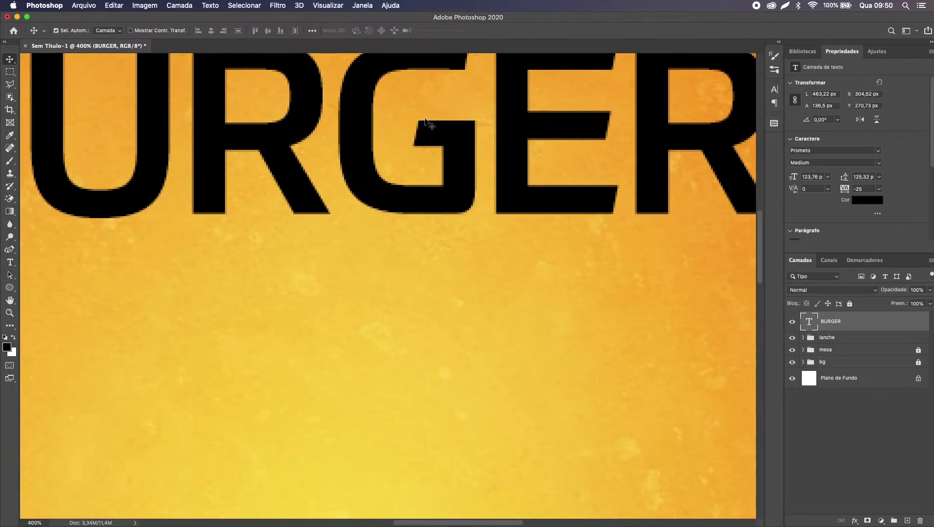
pyautogui.hscroll(2, 417, 145)
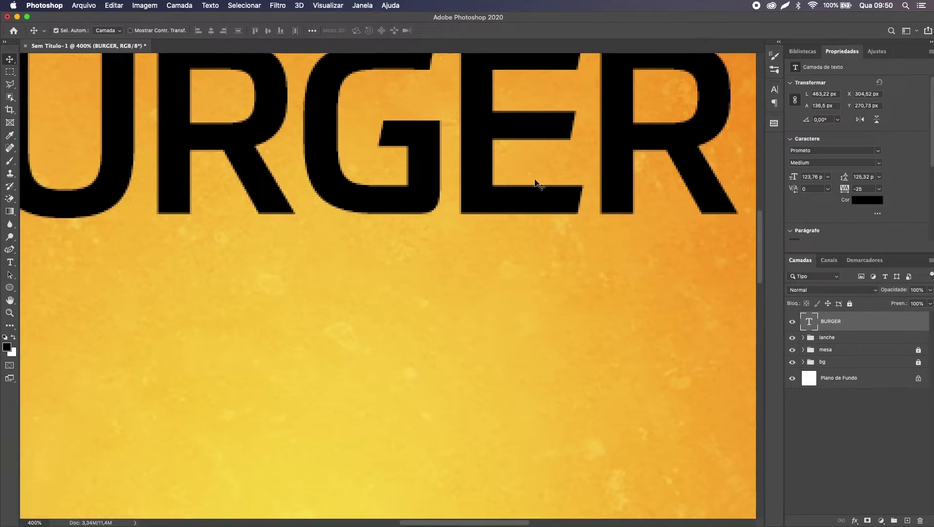
pyautogui.press('super+0')
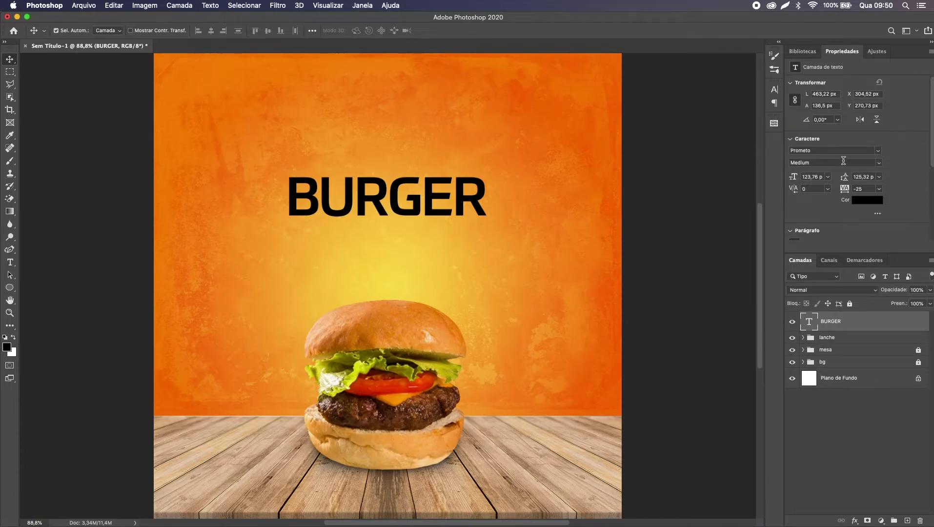
# Step: Make the title Bold, centre-align its paragraph and re-centre it horizontally
pyautogui.click(875, 162)
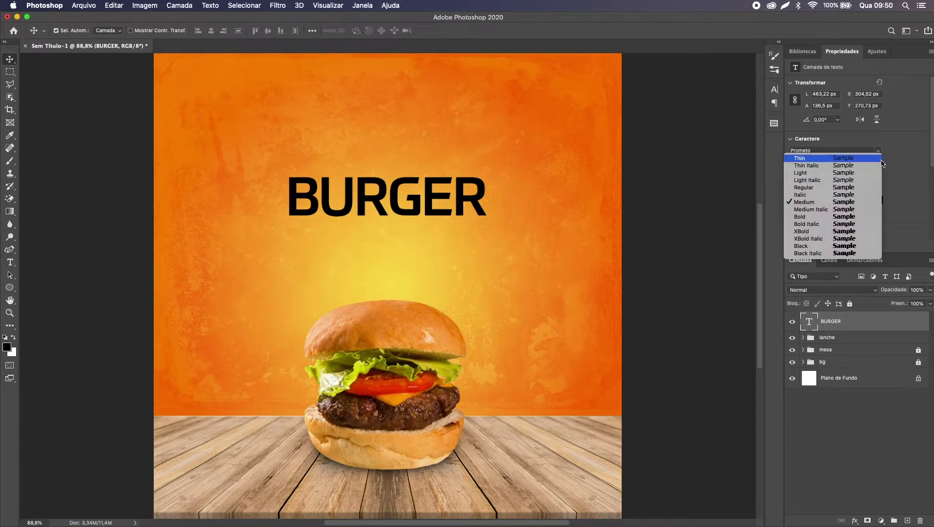
pyautogui.click(844, 217)
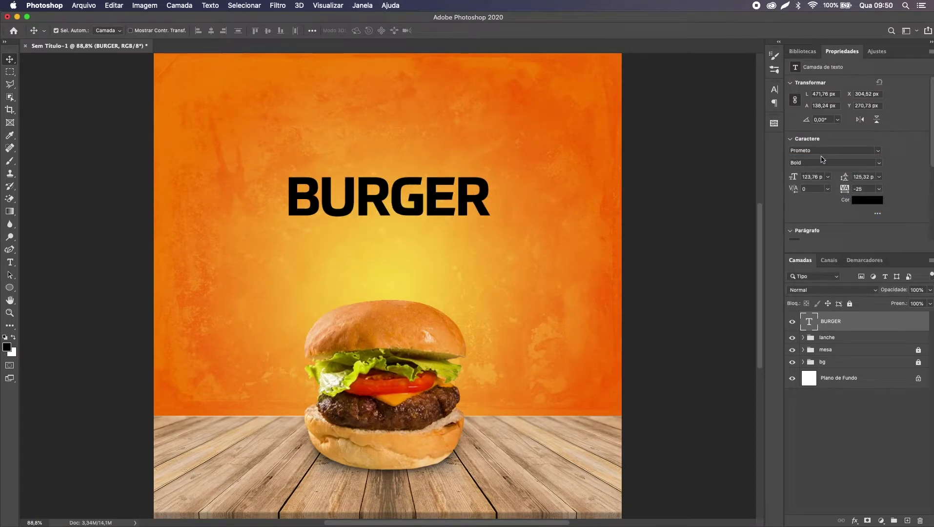
pyautogui.scroll(-1, 870, 171)
pyautogui.scroll(-5, 869, 169)
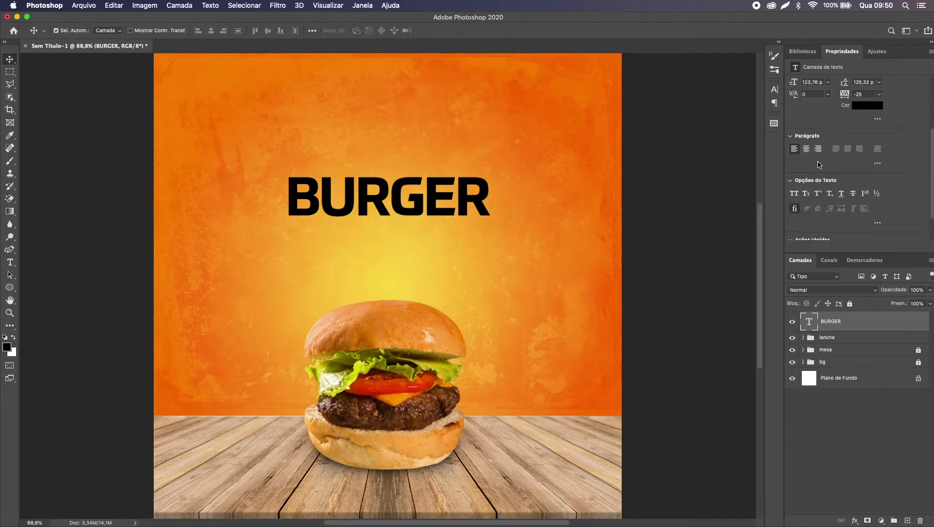
pyautogui.click(805, 150)
pyautogui.press('super+a')
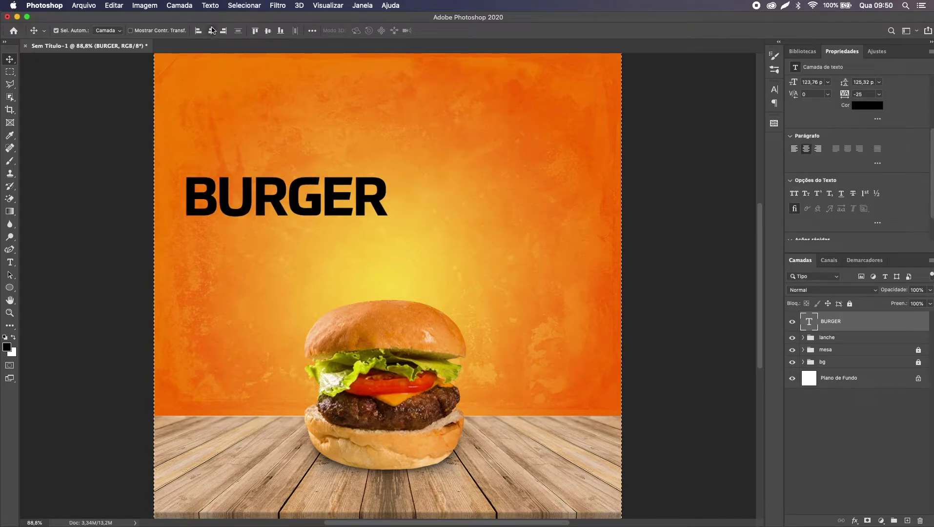
pyautogui.click(211, 30)
pyautogui.press('super+d')
# Step: Set the BURGER title colour to white
pyautogui.press('super+minus')
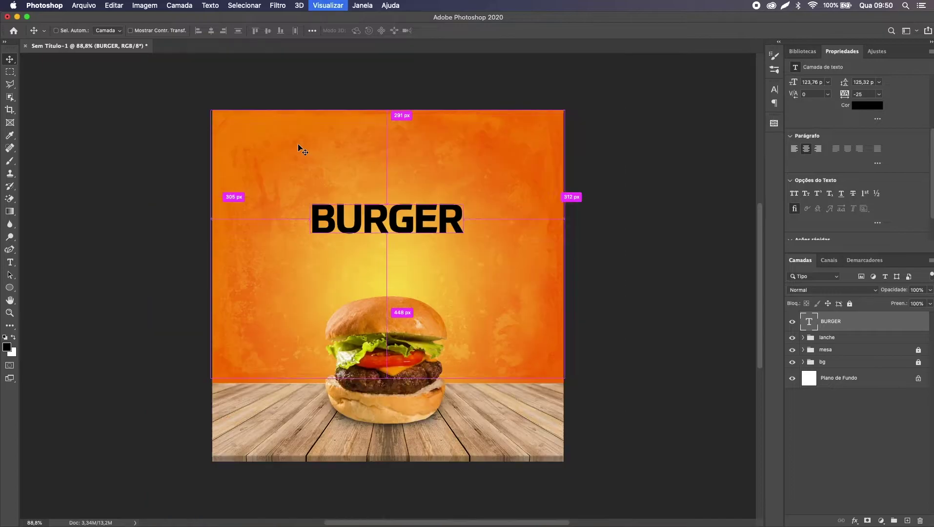
pyautogui.press('super+plus')
pyautogui.press('super+r')
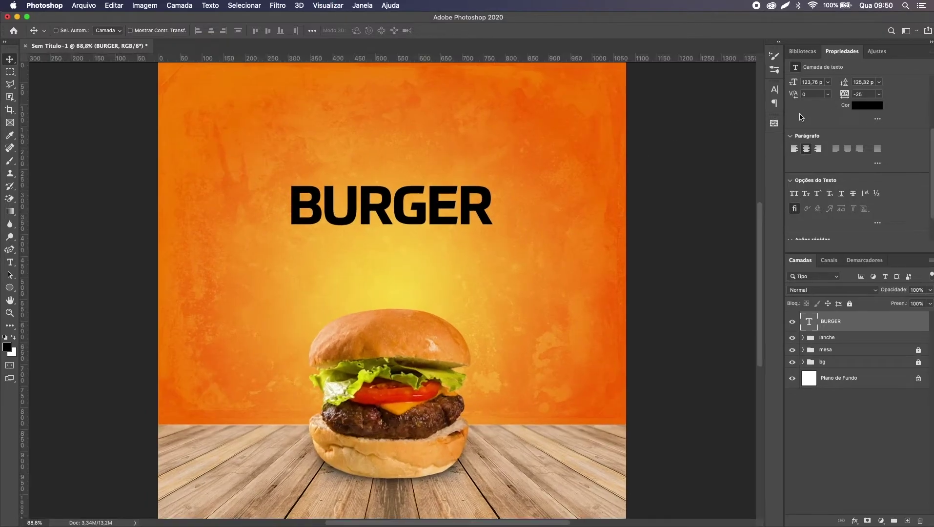
pyautogui.press('super+r')
pyautogui.press('super+0')
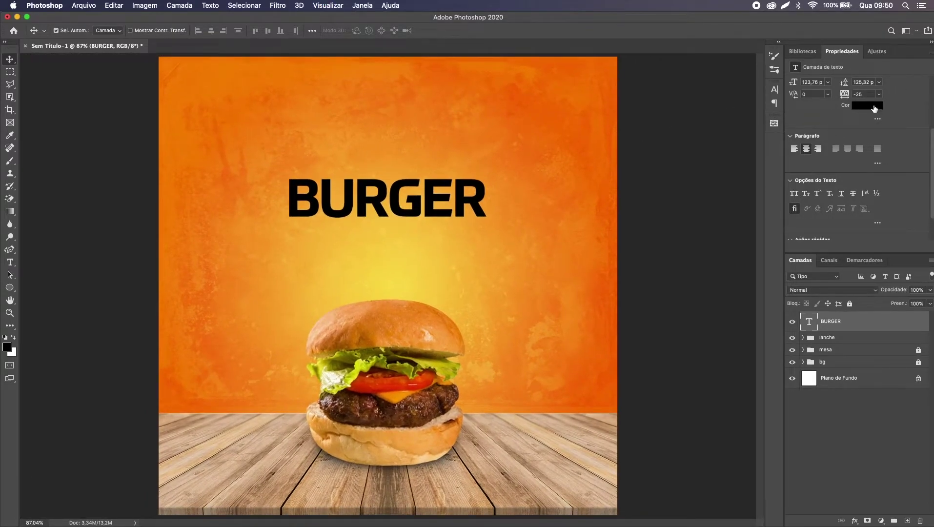
pyautogui.click(874, 106)
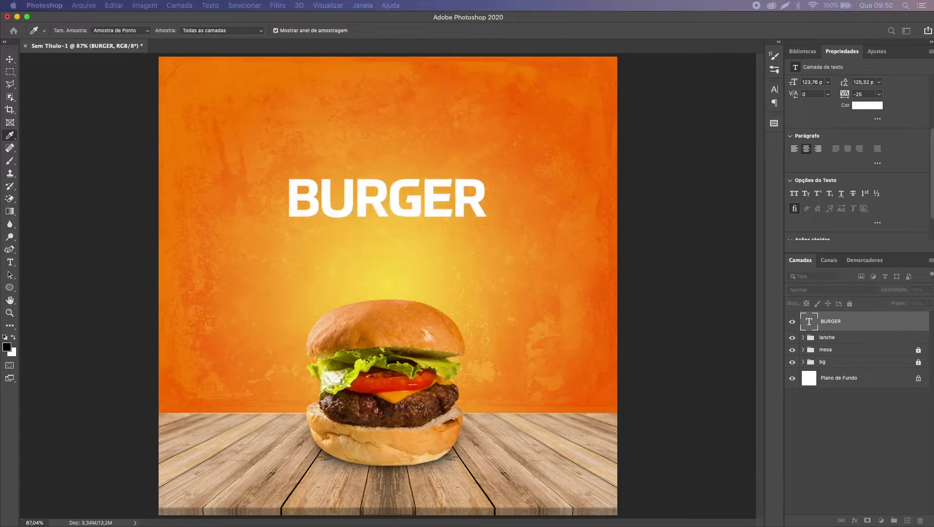
pyautogui.click(626, 77)
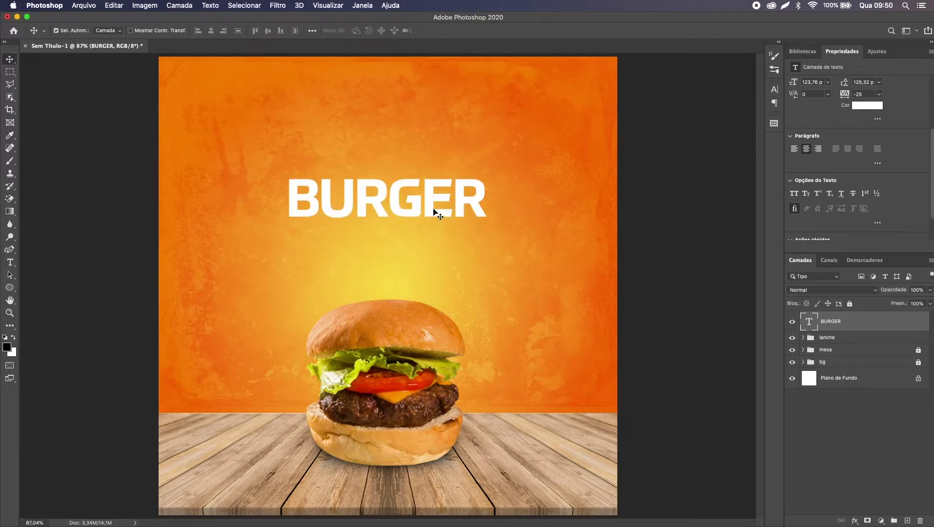
# Step: Duplicate the BURGER text layer and retype the copy as lowercase 'simples'
pyautogui.press('super')
pyautogui.press('super+alt+shift+t')
pyautogui.press('t')
pyautogui.click(400, 282)
pyautogui.press('super+a')
pyautogui.write('SI')
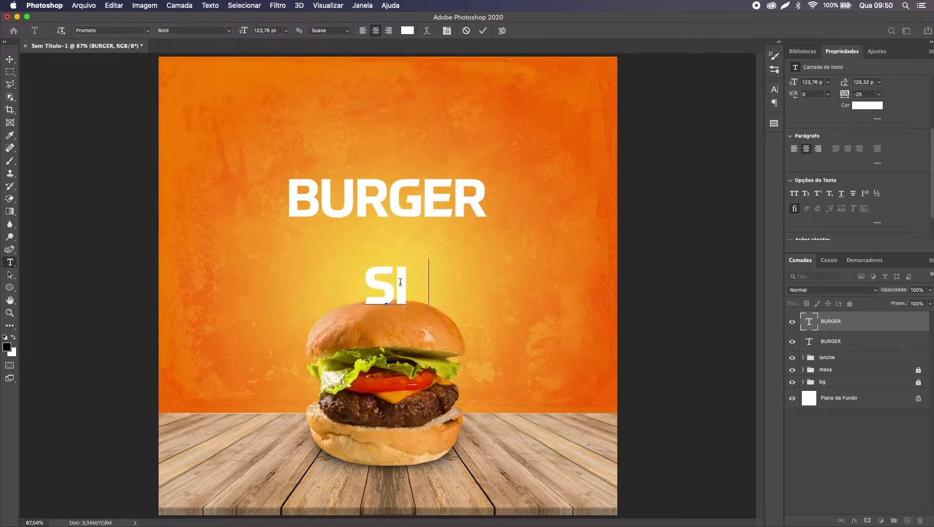
pyautogui.write('MPLES')
pyautogui.press('super+a')
pyautogui.write('sim')
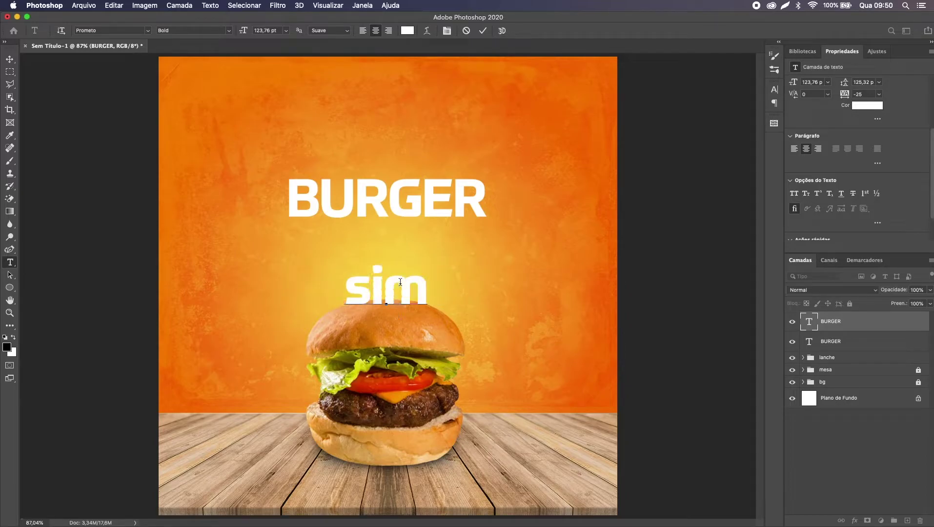
pyautogui.write('ples')
pyautogui.press('Escape')
# Step: Move the 'simples' line up so it sits directly above BURGER
pyautogui.press('v')
pyautogui.moveTo(401, 288); pyautogui.dragTo(404, 152)
pyautogui.press('super+minus')
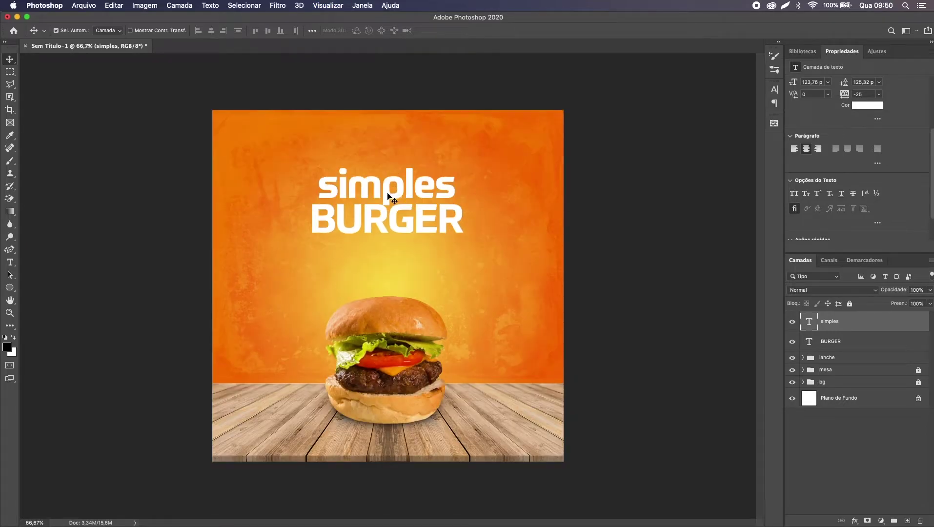
pyautogui.press('super+z')
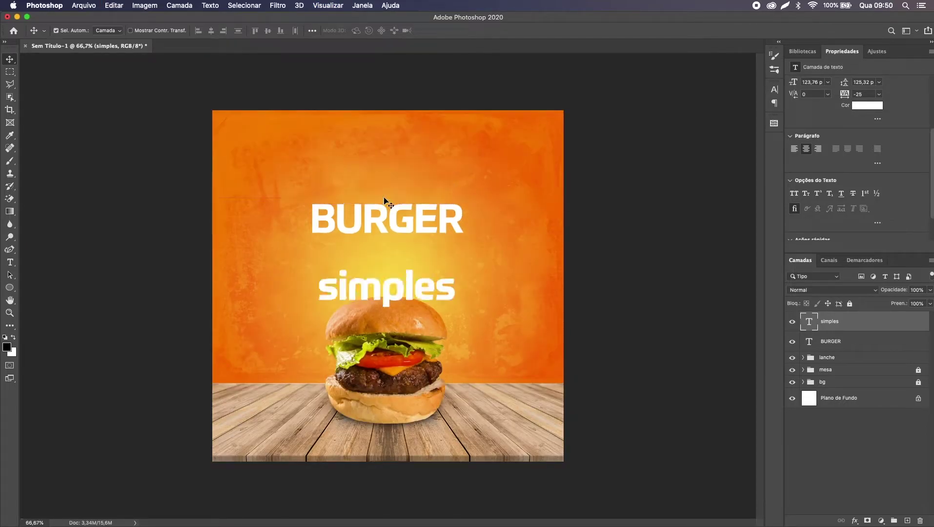
pyautogui.press('super+shift+z')
pyautogui.press('super+z')
pyautogui.moveTo(402, 299); pyautogui.dragTo(411, 194)
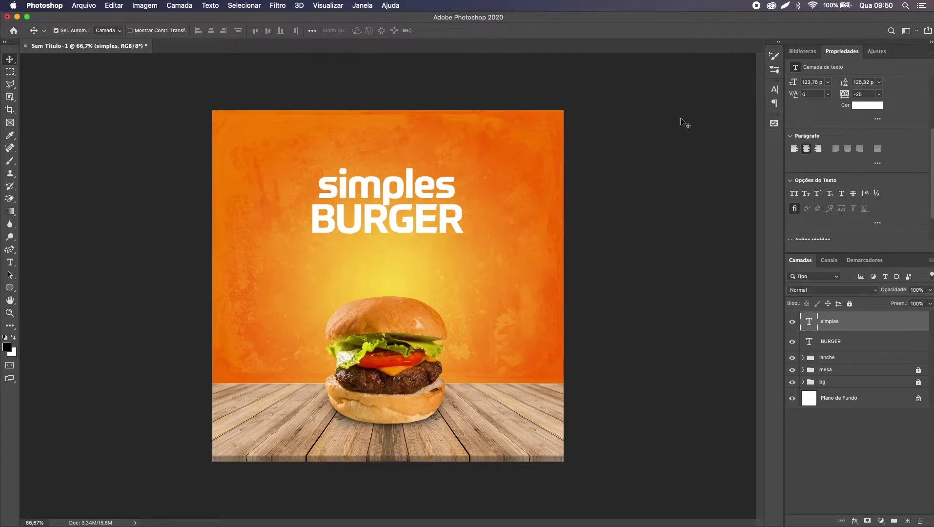
pyautogui.scroll(3, 888, 212)
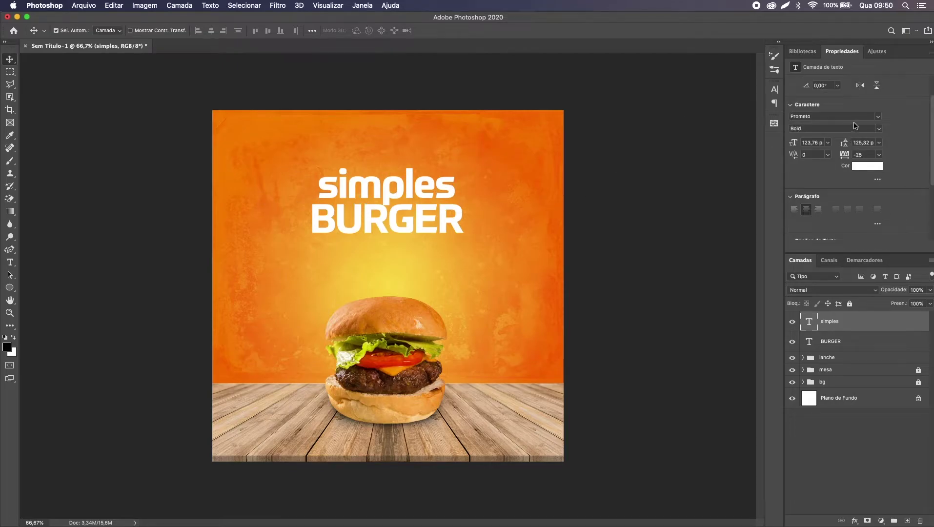
# Step: Apply the Morning Gold Free script font to 'simples' and widen its tracking to 35
pyautogui.click(853, 118)
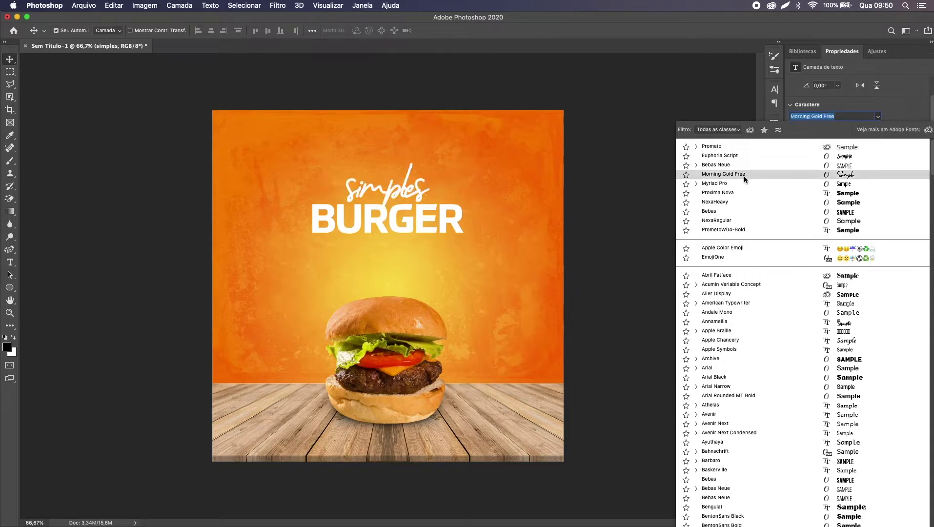
pyautogui.click(745, 175)
pyautogui.press('e')
pyautogui.hotkey('shift', 'e')
pyautogui.click(388, 192)
pyautogui.press('Escape')
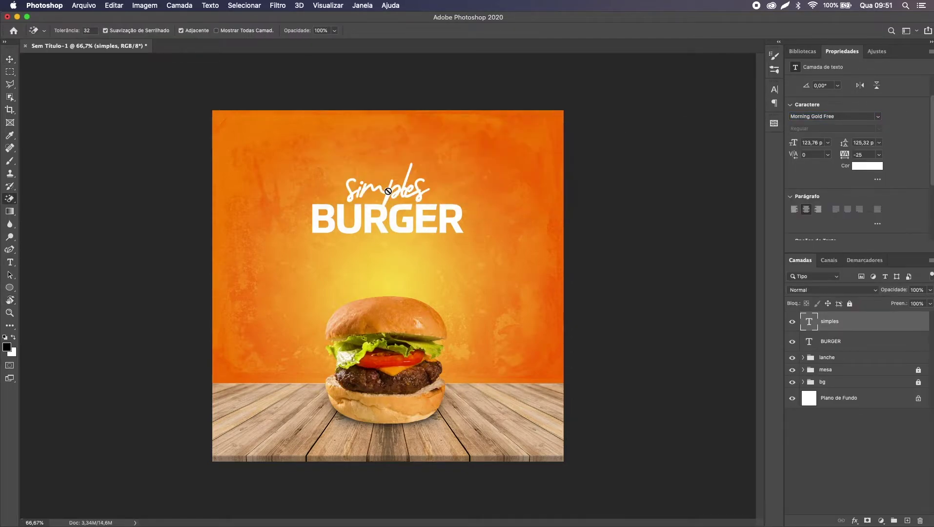
pyautogui.press('t')
pyautogui.doubleClick(388, 188)
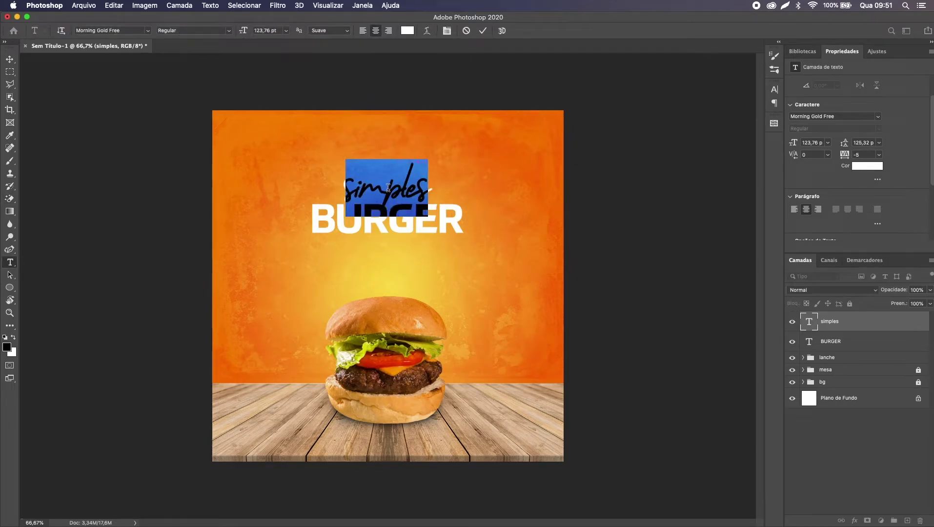
pyautogui.hotkey('alt', 'Right')
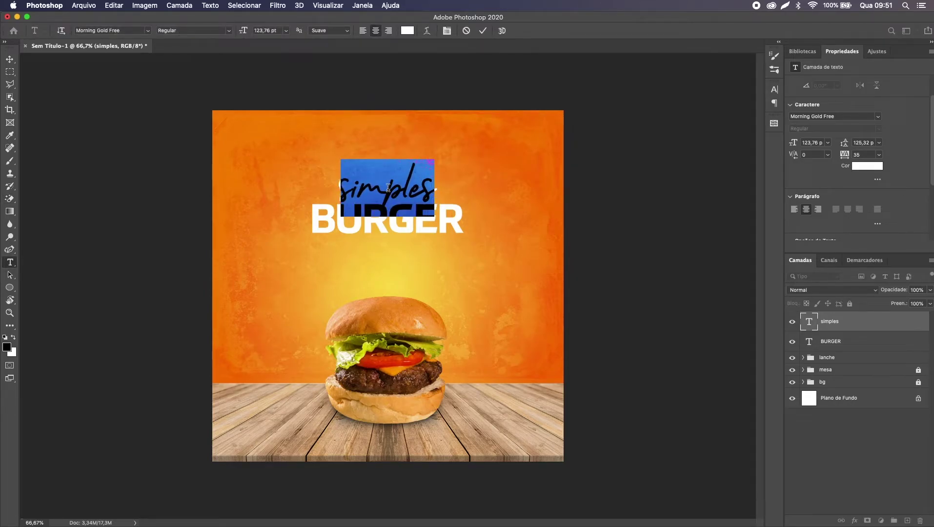
pyautogui.press('Escape')
# Step: Recolour 'simples' to dark maroon #500c0b sampled from the burger patty
pyautogui.press('v')
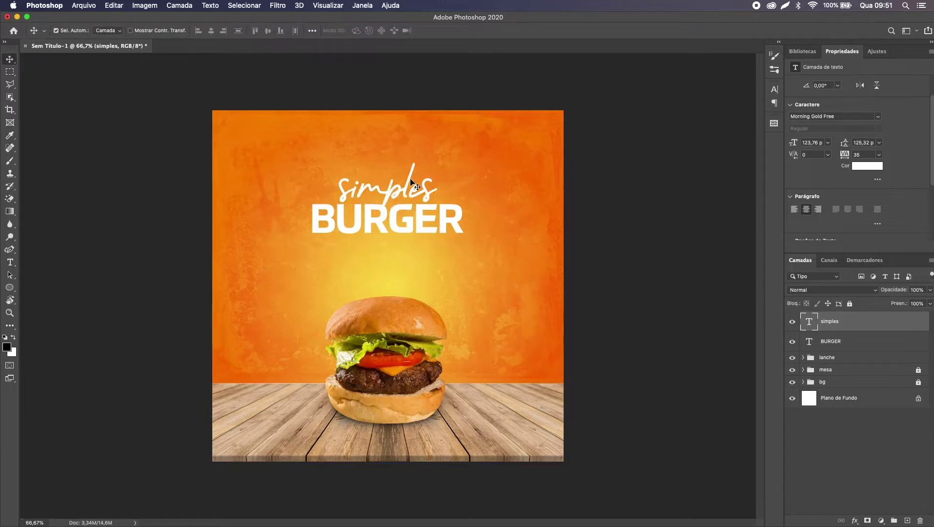
pyautogui.click(870, 167)
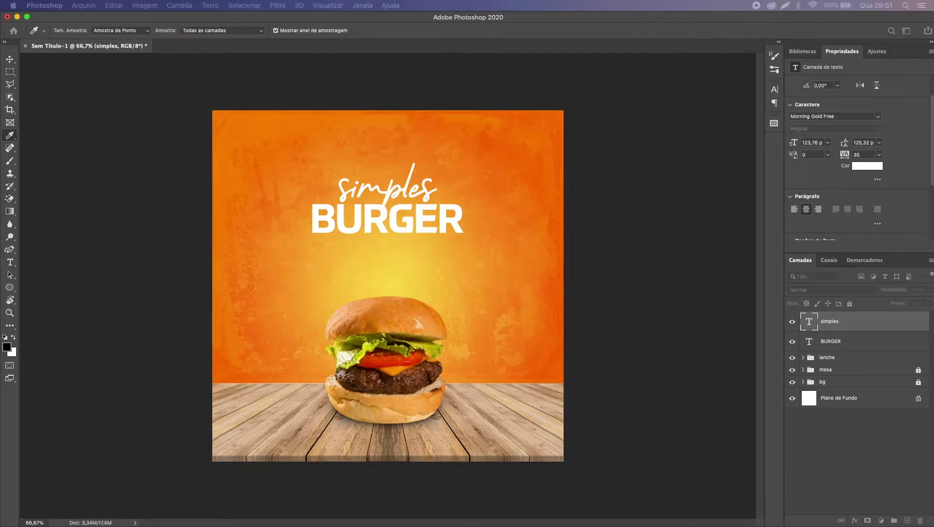
pyautogui.moveTo(698, 149); pyautogui.dragTo(657, 106)
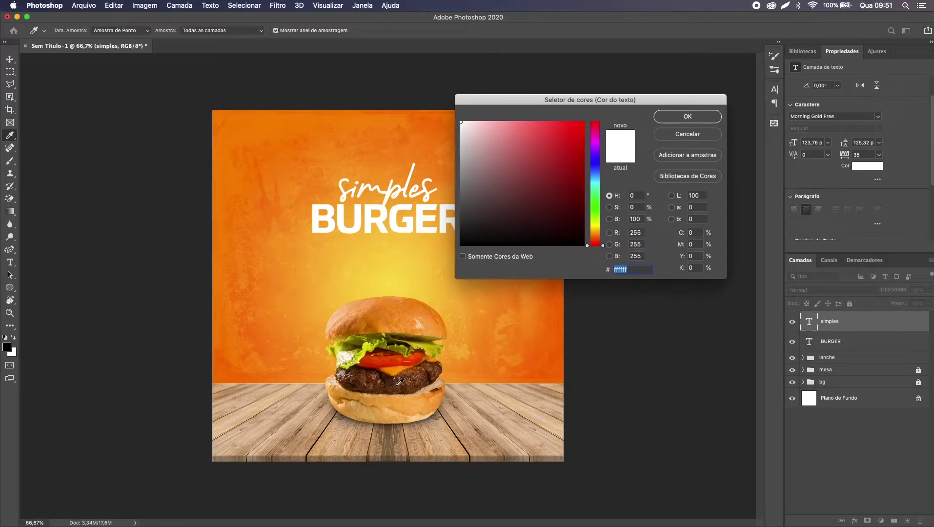
pyautogui.click(323, 171)
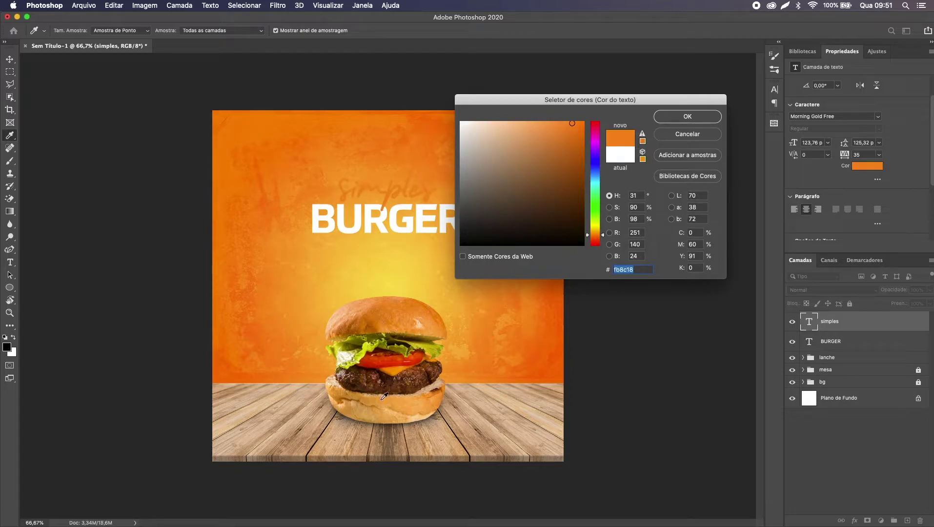
pyautogui.click(469, 449)
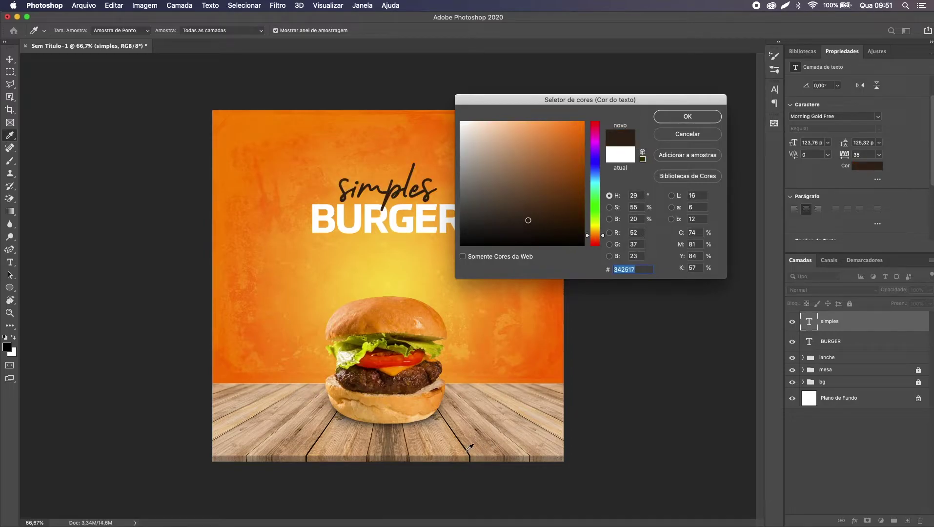
pyautogui.click(401, 389)
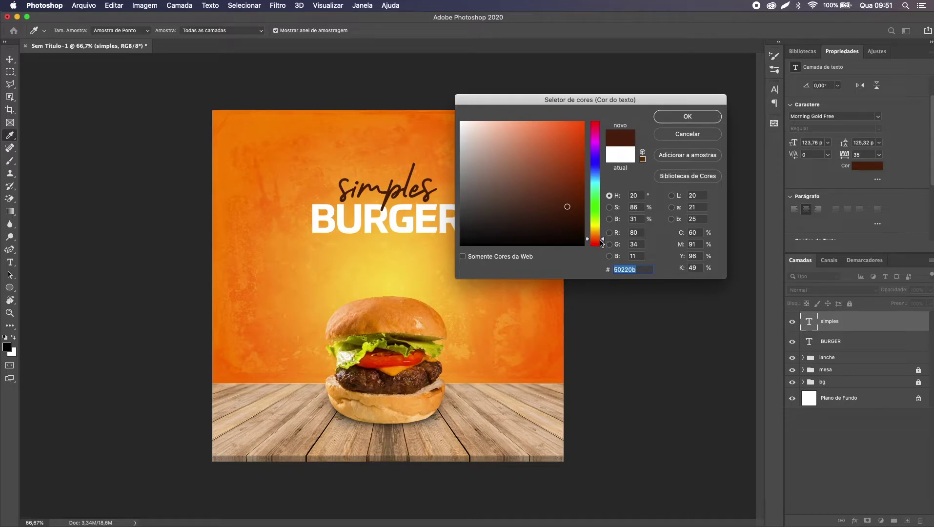
pyautogui.moveTo(601, 240); pyautogui.dragTo(600, 247)
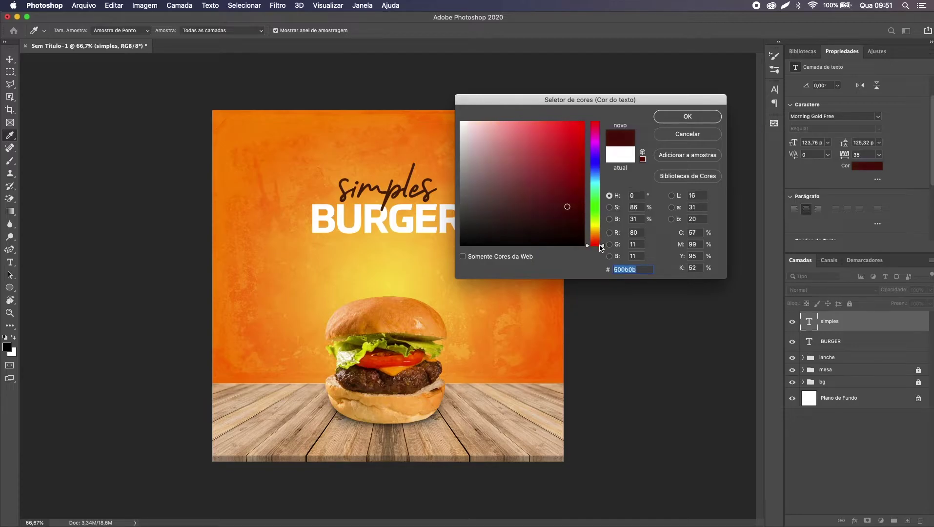
pyautogui.click(697, 122)
pyautogui.press('super+a')
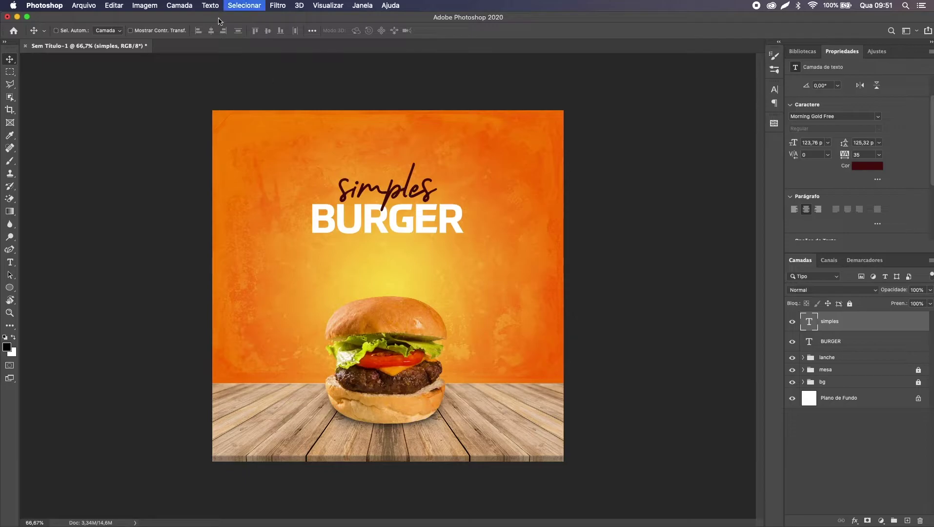
# Step: Centre 'simples' and BURGER horizontally and tuck BURGER just beneath the script
pyautogui.click(211, 30)
pyautogui.press('super+d')
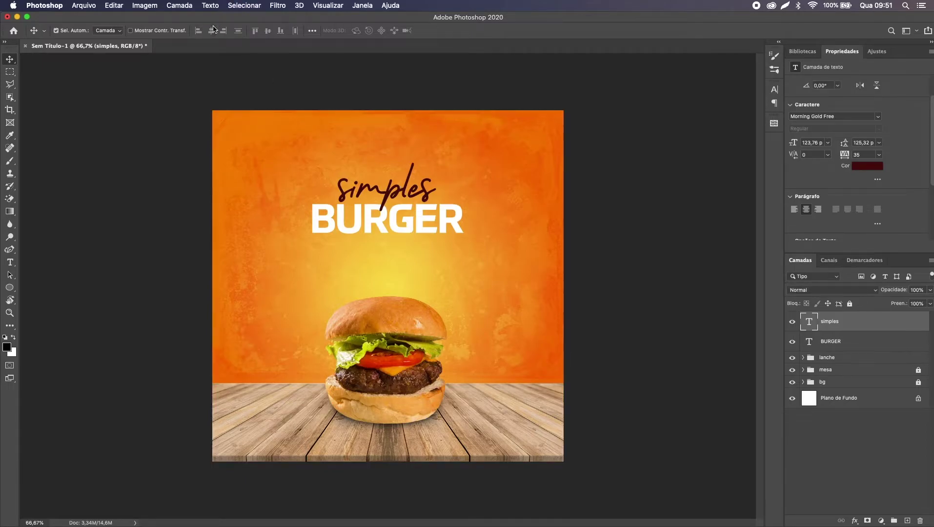
pyautogui.moveTo(415, 222); pyautogui.dragTo(481, 239)
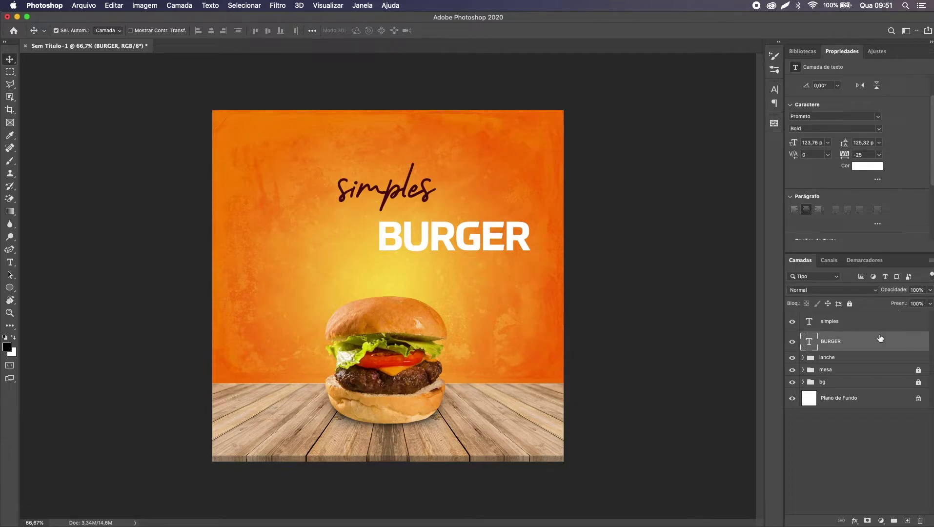
pyautogui.press('super+a')
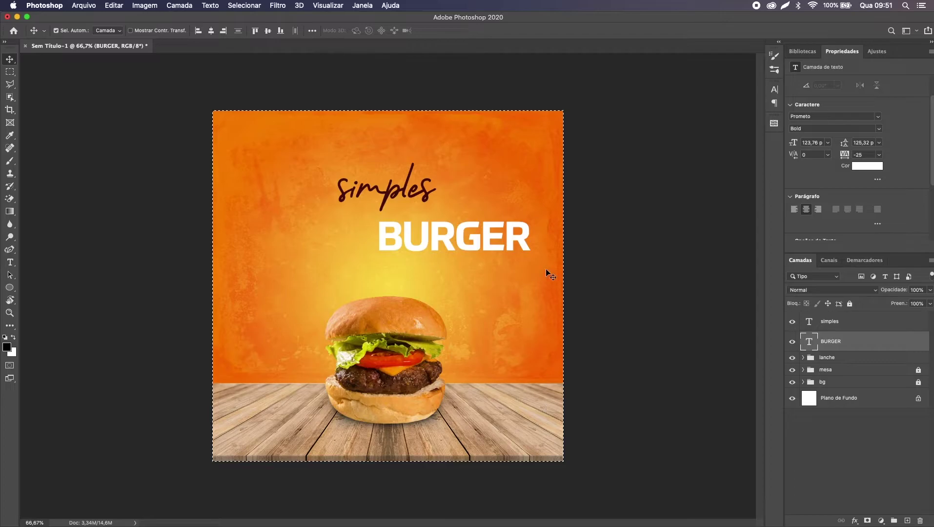
pyautogui.click(211, 30)
pyautogui.press('super+d')
pyautogui.moveTo(370, 244); pyautogui.dragTo(364, 199)
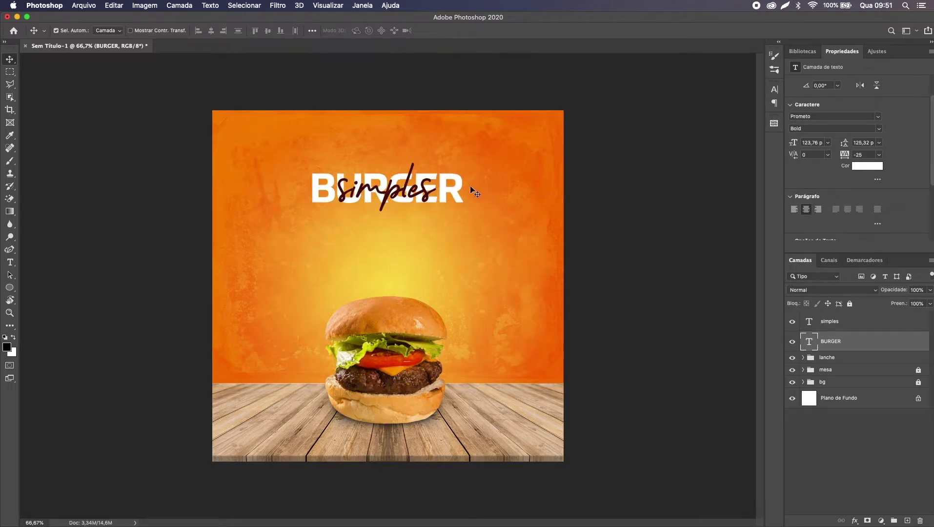
pyautogui.moveTo(459, 192); pyautogui.dragTo(460, 212)
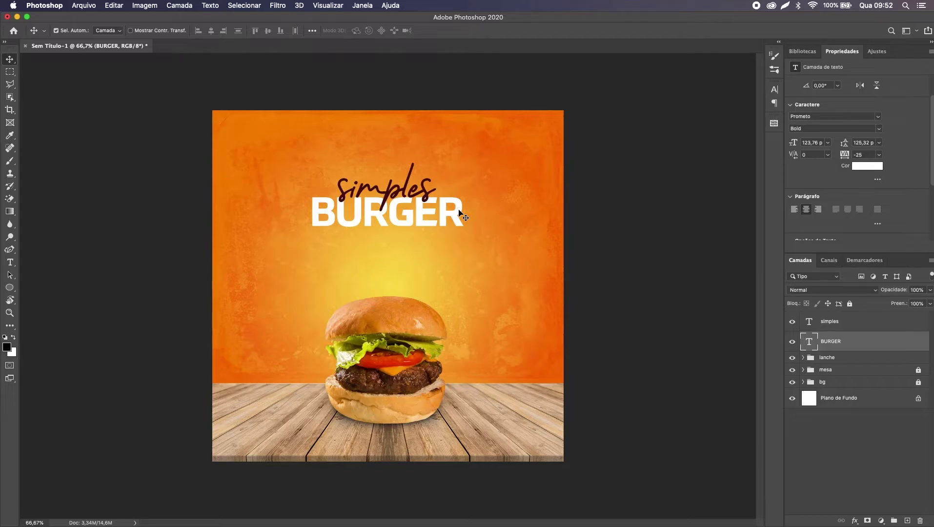
pyautogui.moveTo(408, 210); pyautogui.dragTo(411, 211)
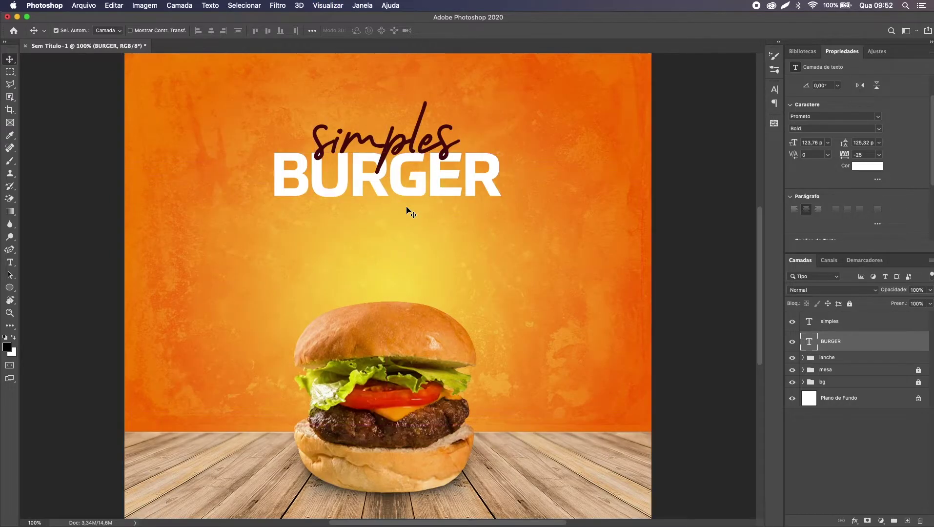
pyautogui.scroll(2, 411, 210)
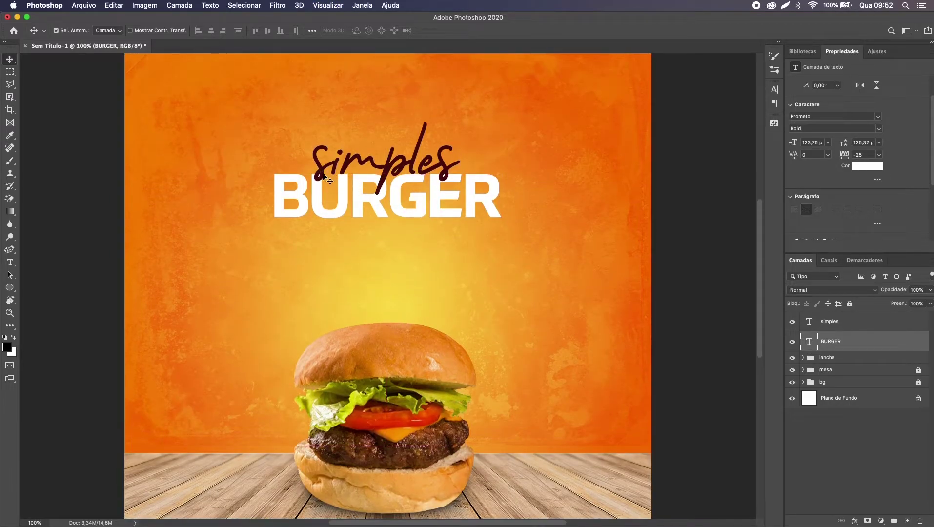
# Step: Enlarge the 'simples' script to about 131% so it overlaps BURGER's top
pyautogui.click(438, 165)
pyautogui.press('super+t')
pyautogui.moveTo(460, 157); pyautogui.dragTo(485, 153)
pyautogui.press('Return')
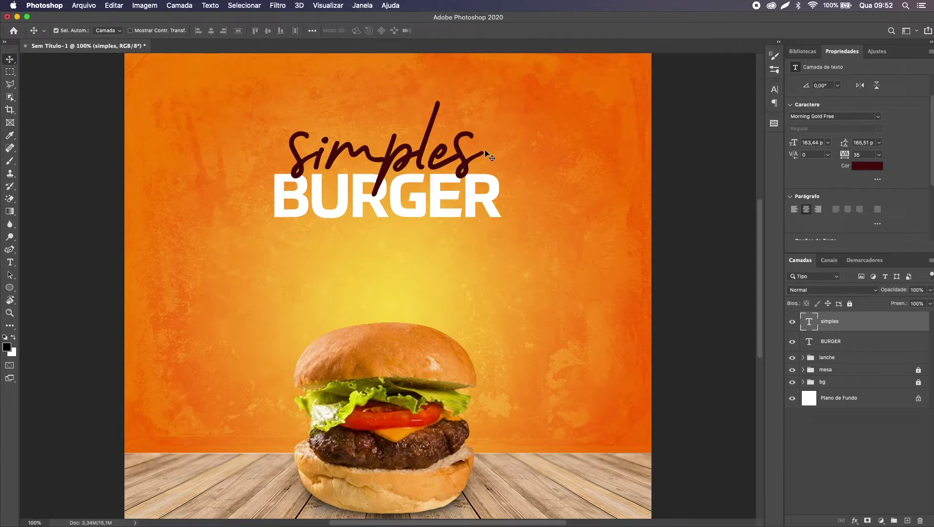
pyautogui.moveTo(856, 323)
pyautogui.mouseDown()
pyautogui.moveTo(854, 349)
pyautogui.moveTo(858, 321)
pyautogui.mouseUp()
pyautogui.press('super')
# Step: Add a layer mask to 'simples' from BURGER's letter-shape selection
pyautogui.keyDown('super'); pyautogui.click(812, 344); pyautogui.keyUp('super')
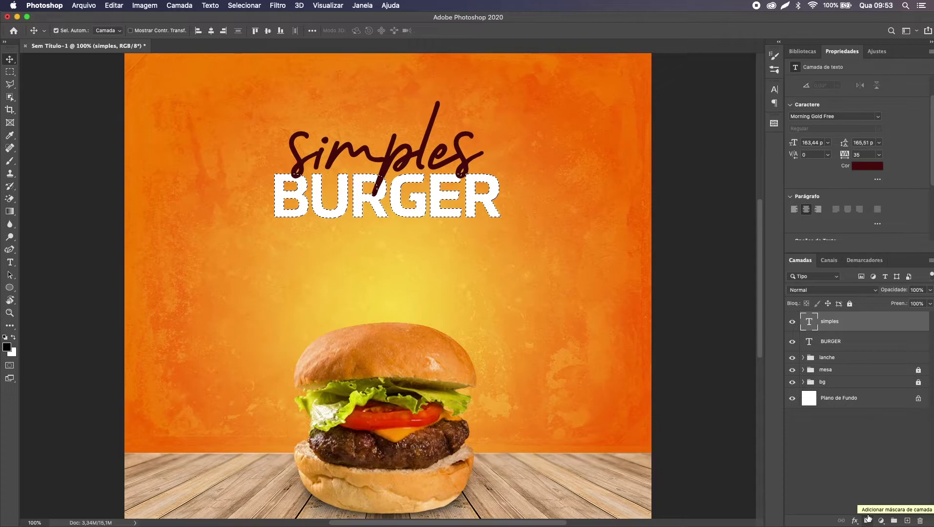
pyautogui.click(869, 519)
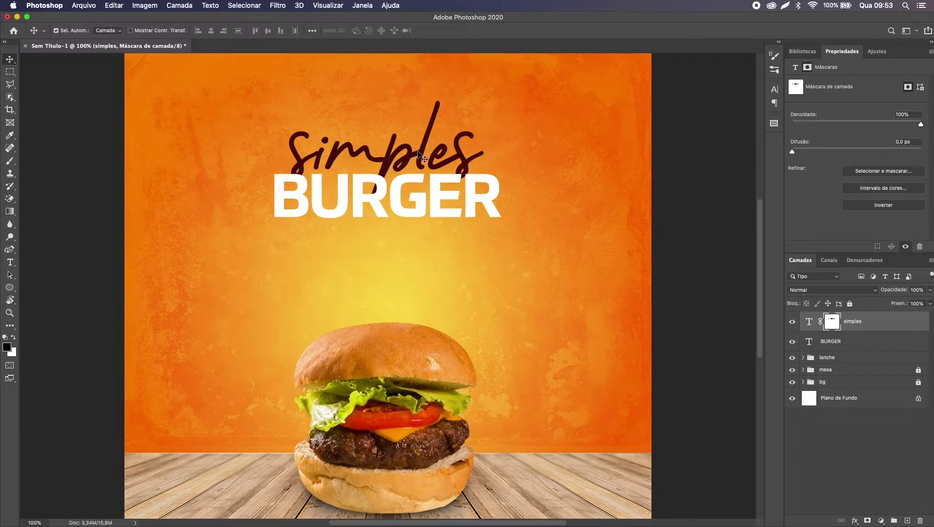
pyautogui.moveTo(422, 149)
pyautogui.mouseDown()
pyautogui.moveTo(423, 128)
pyautogui.moveTo(425, 156)
pyautogui.mouseUp()
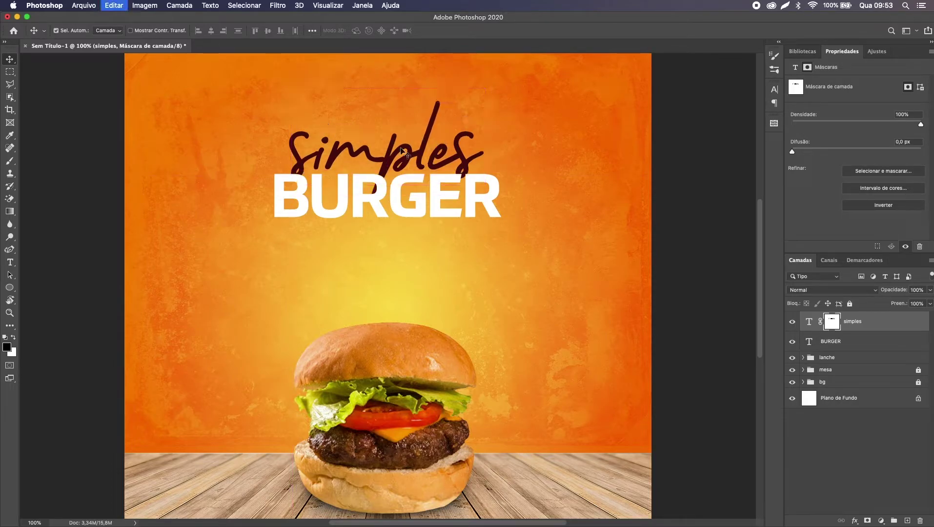
pyautogui.moveTo(407, 161); pyautogui.dragTo(413, 142)
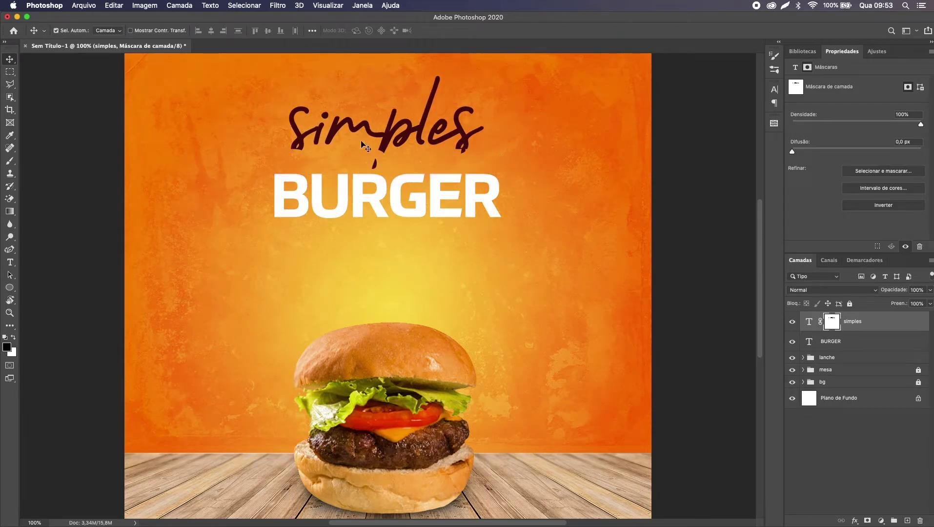
pyautogui.press('super+z')
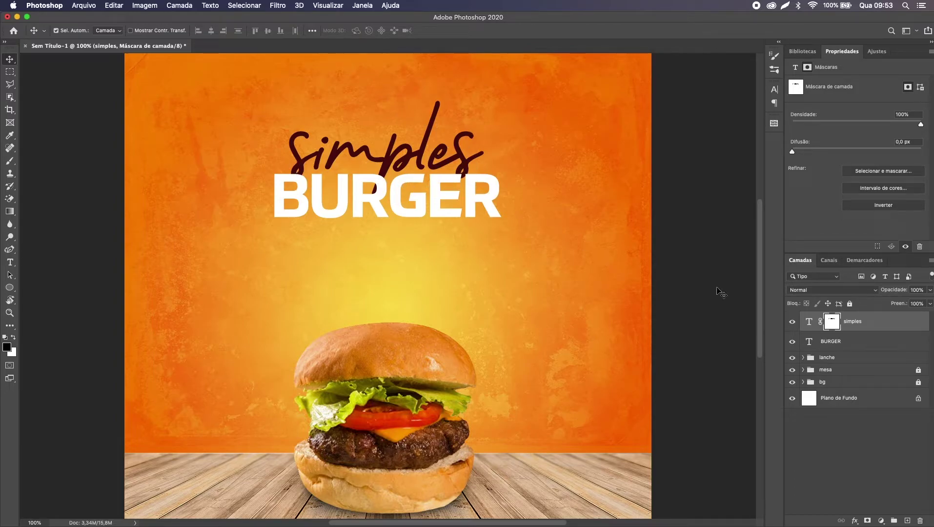
# Step: Touch up the mask with a hard round white brush where 'simples' meets the E
pyautogui.press('b')
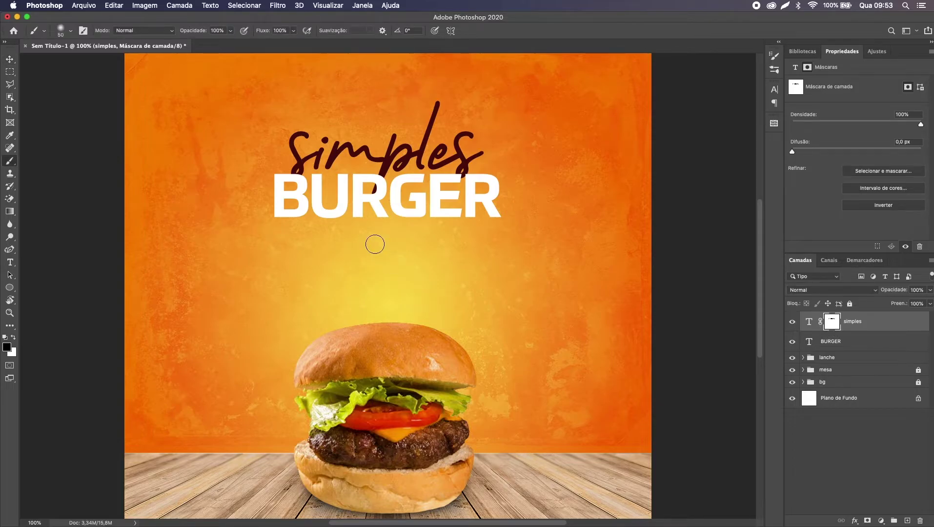
pyautogui.moveTo(293, 147); pyautogui.dragTo(363, 151)
pyautogui.press('super+z')
pyautogui.rightClick(366, 155)
pyautogui.scroll(-1, 418, 262)
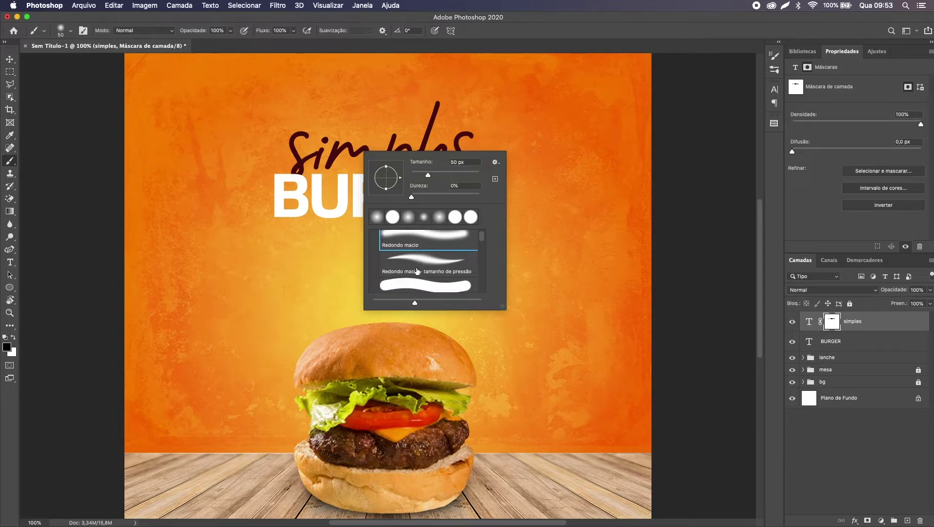
pyautogui.click(411, 283)
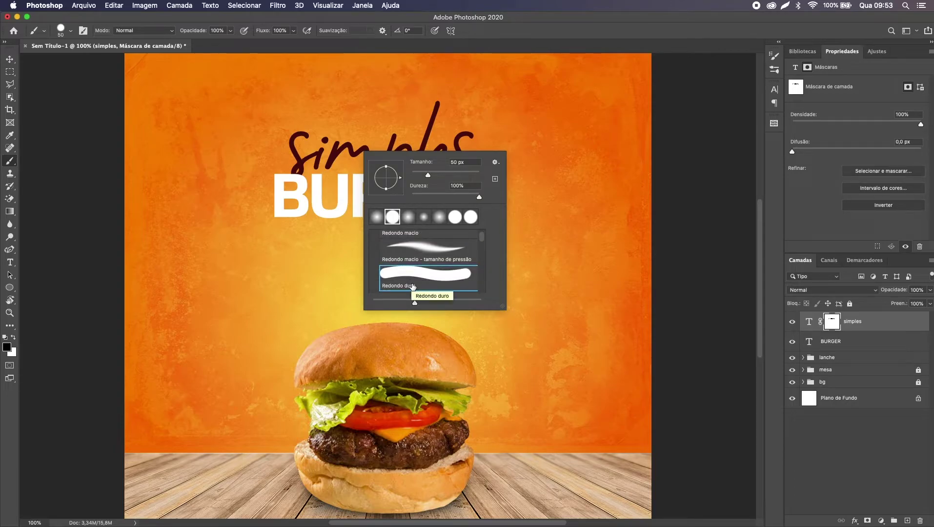
pyautogui.doubleClick(413, 287)
pyautogui.press('x')
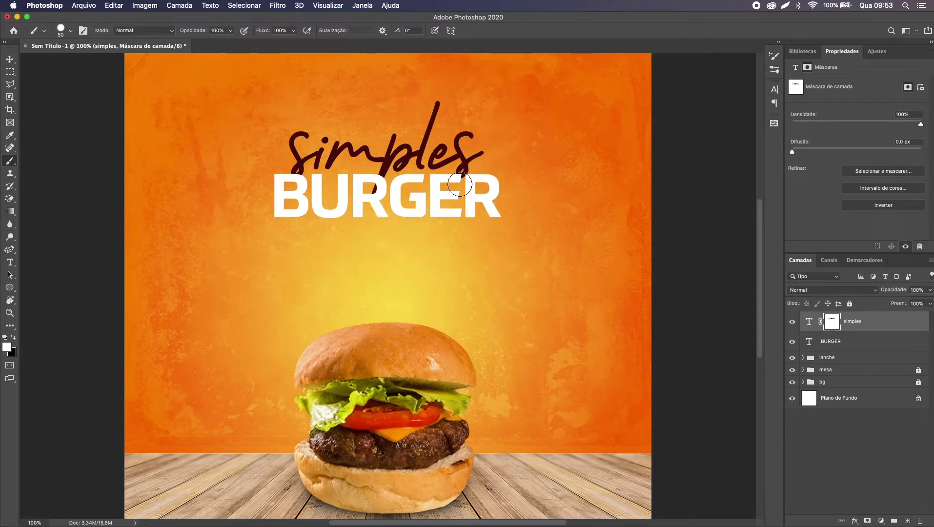
pyautogui.click(461, 176)
pyautogui.press('super')
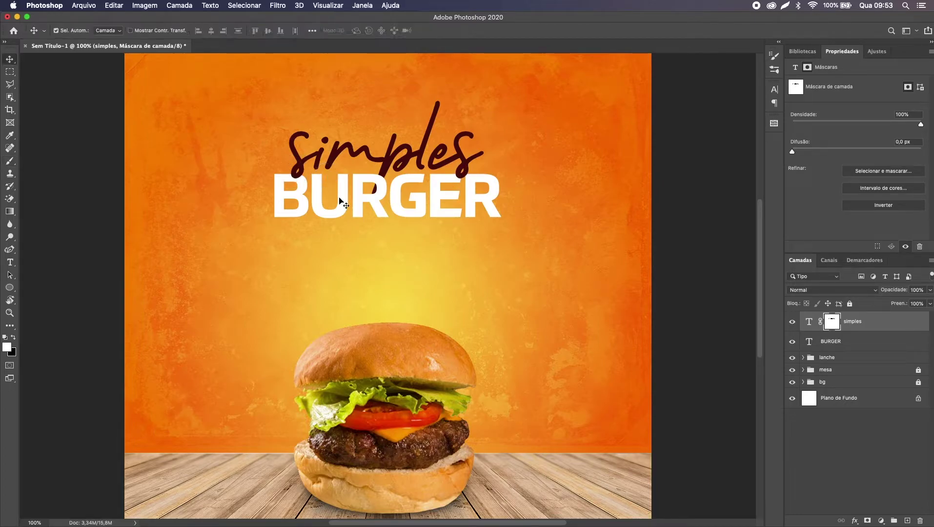
pyautogui.press('super+minus')
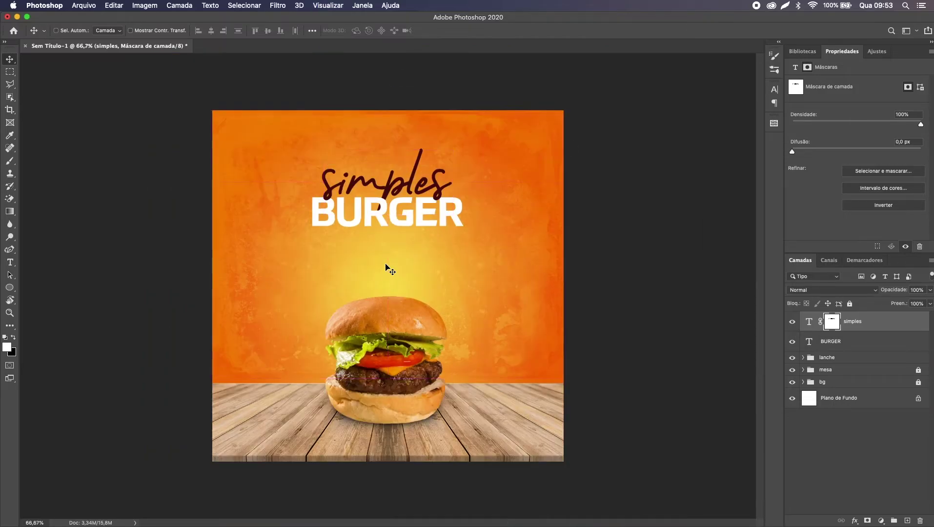
pyautogui.press('super+0')
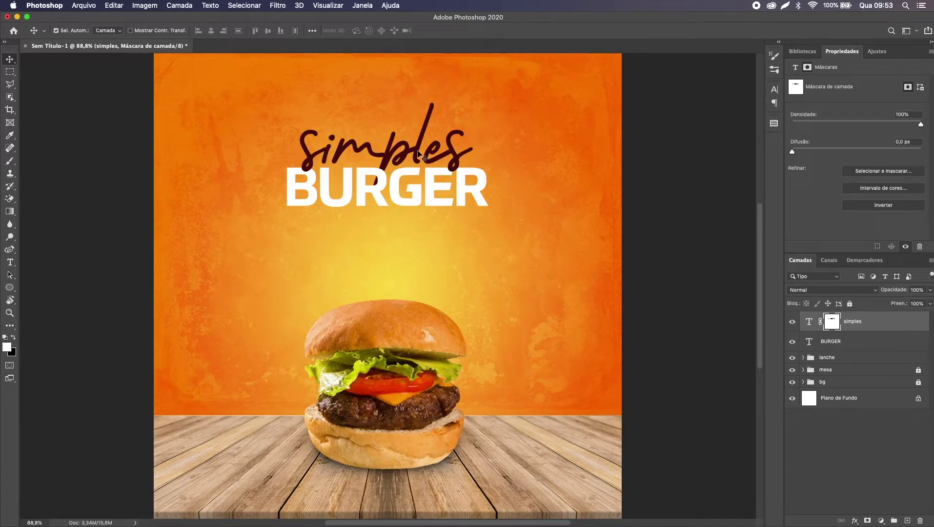
# Step: Reposition simples and BURGER together, nudging the two-line title slightly
pyautogui.keyDown('shift'); pyautogui.click(836, 343); pyautogui.keyUp('shift')
pyautogui.press('super+t')
pyautogui.moveTo(392, 196); pyautogui.dragTo(392, 200)
pyautogui.moveTo(387, 118); pyautogui.dragTo(387, 103)
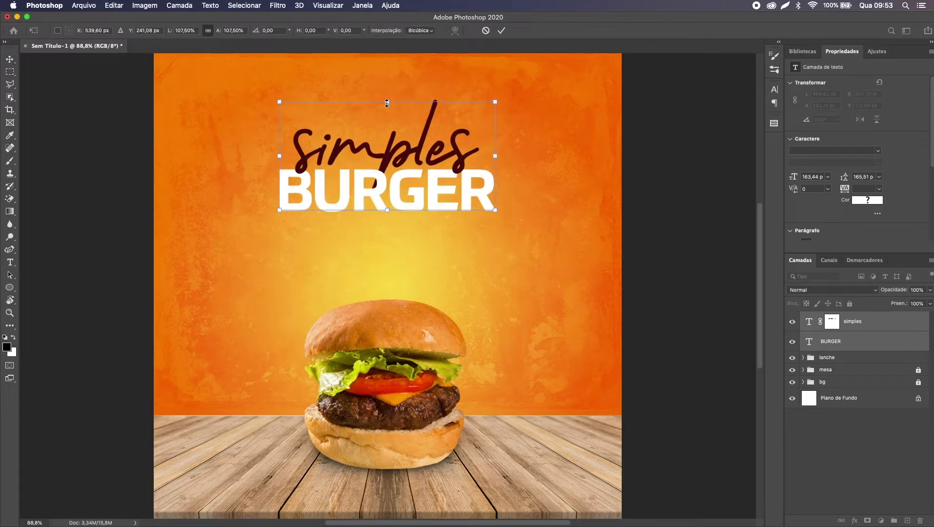
pyautogui.press('Return')
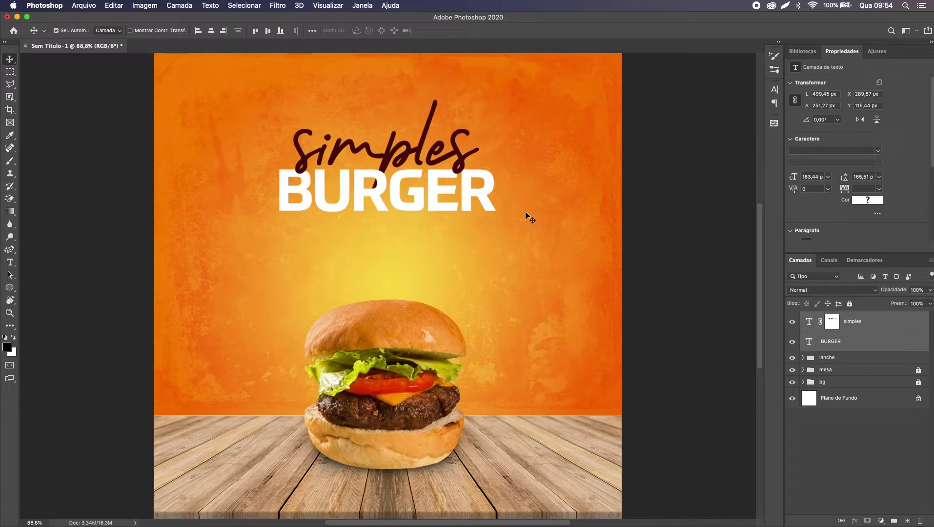
# Step: Group simples and BURGER as 'nome burger' and select the BURGER layer
pyautogui.press('super+g')
pyautogui.doubleClick(832, 317)
pyautogui.write('n')
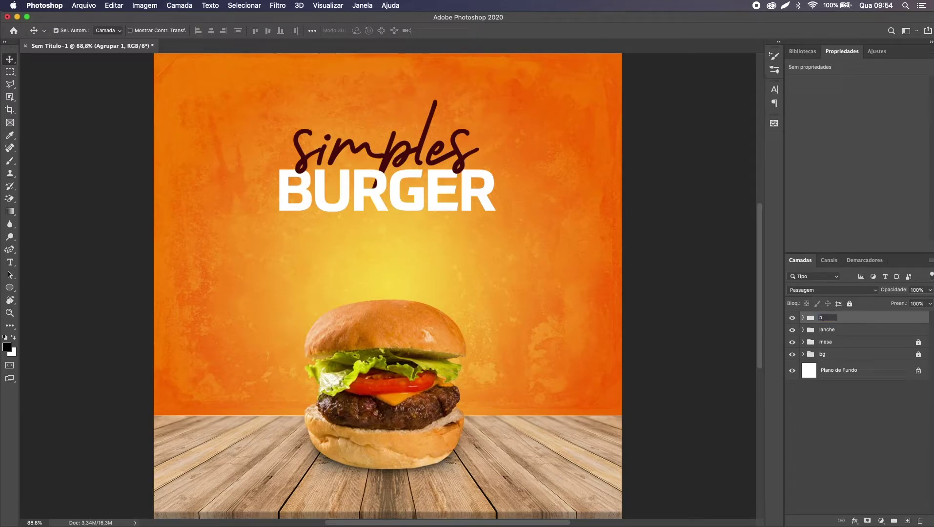
pyautogui.write('ome burger')
pyautogui.press('Return')
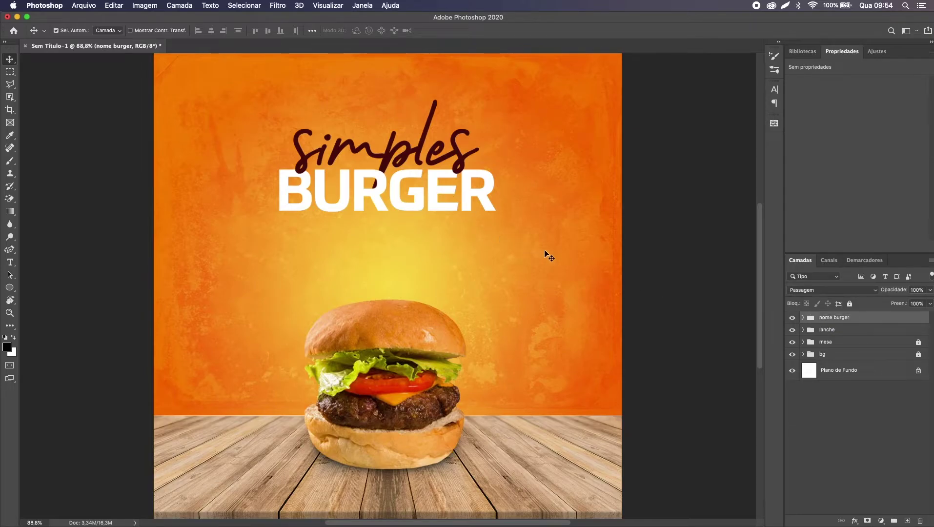
pyautogui.click(430, 190)
# Step: Duplicate BURGER out of the group below it and retype the copy as 'PEÇA JÁ O SEU:'
pyautogui.moveTo(442, 197); pyautogui.dragTo(442, 292)
pyautogui.moveTo(849, 353); pyautogui.dragTo(850, 313)
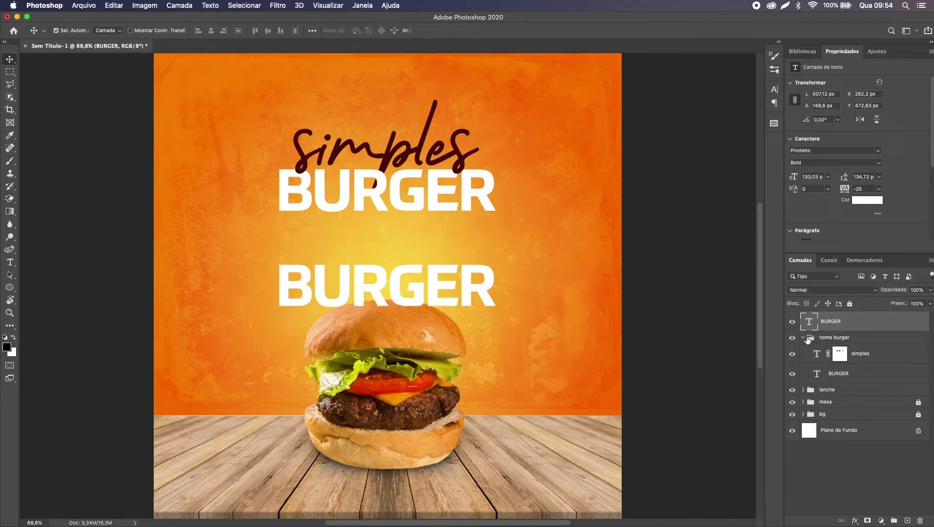
pyautogui.click(803, 338)
pyautogui.doubleClick(397, 283)
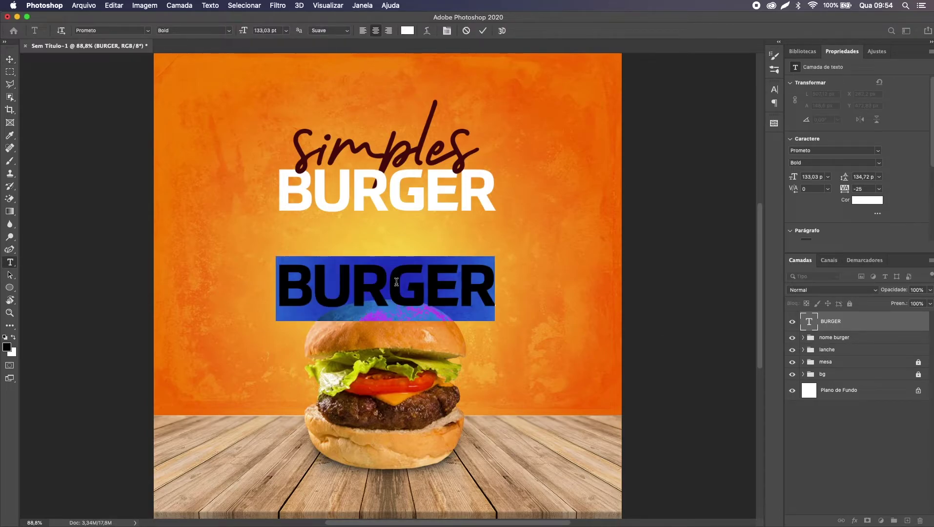
pyautogui.write('TEL')
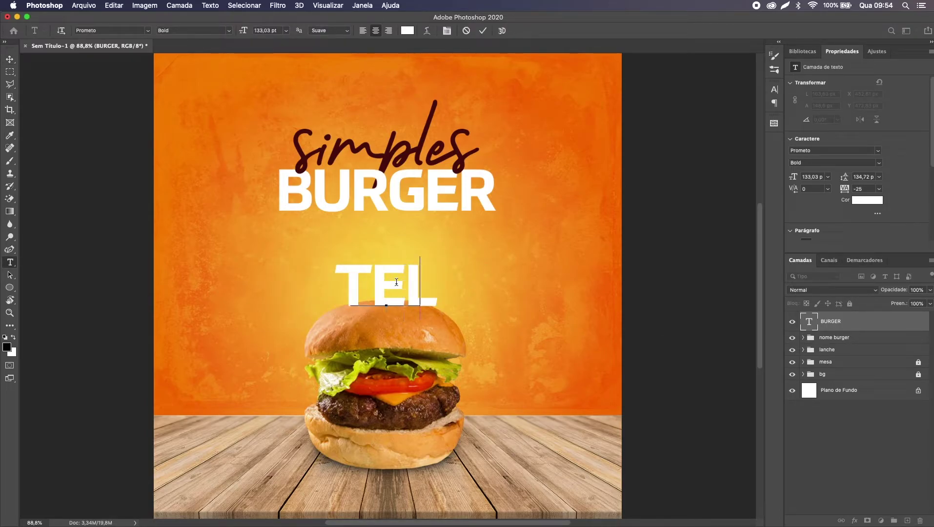
pyautogui.press('BackSpace')
pyautogui.press('BackSpace')
pyautogui.press('BackSpace')
pyautogui.write('PEÇA O')
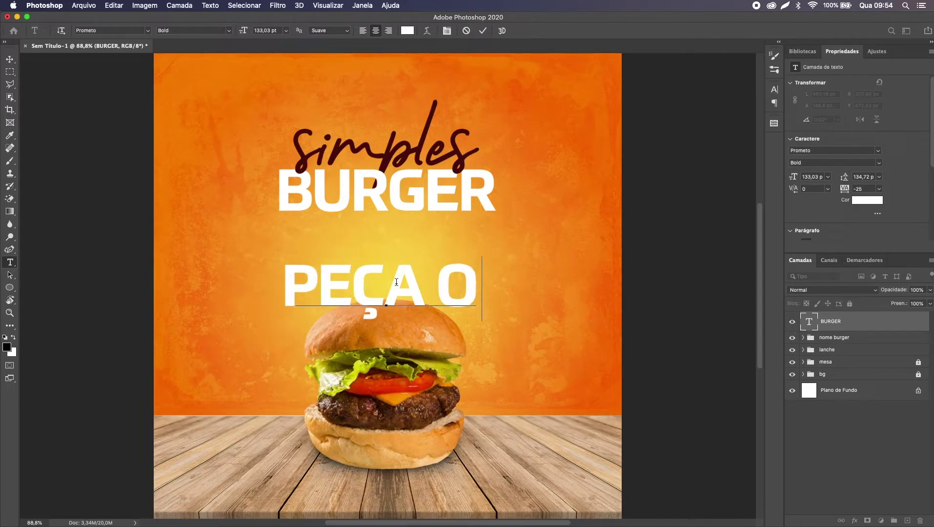
pyautogui.press('BackSpace')
pyautogui.write('JÁ O SEU:')
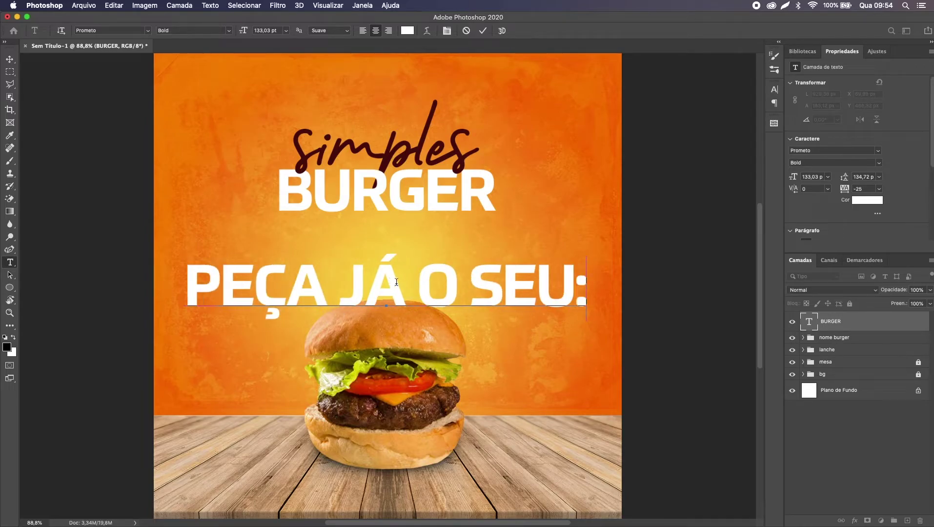
pyautogui.press('super+Return')
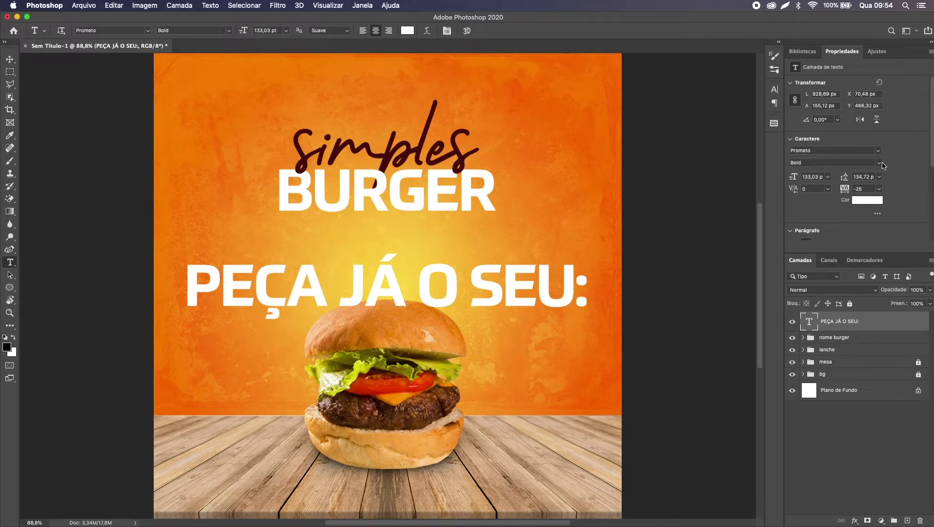
# Step: Set the line to Regular, scale it to 23%, place it under BURGER, and copy it rightward
pyautogui.click(881, 164)
pyautogui.click(852, 188)
pyautogui.press('super+t')
pyautogui.moveTo(553, 292); pyautogui.dragTo(281, 284)
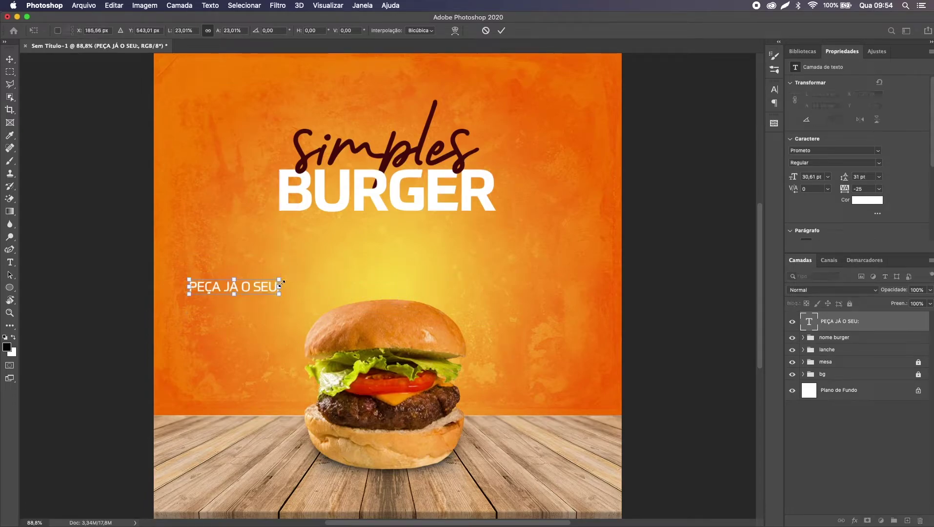
pyautogui.press('Return')
pyautogui.moveTo(271, 290); pyautogui.dragTo(360, 262)
pyautogui.moveTo(286, 254); pyautogui.dragTo(285, 255)
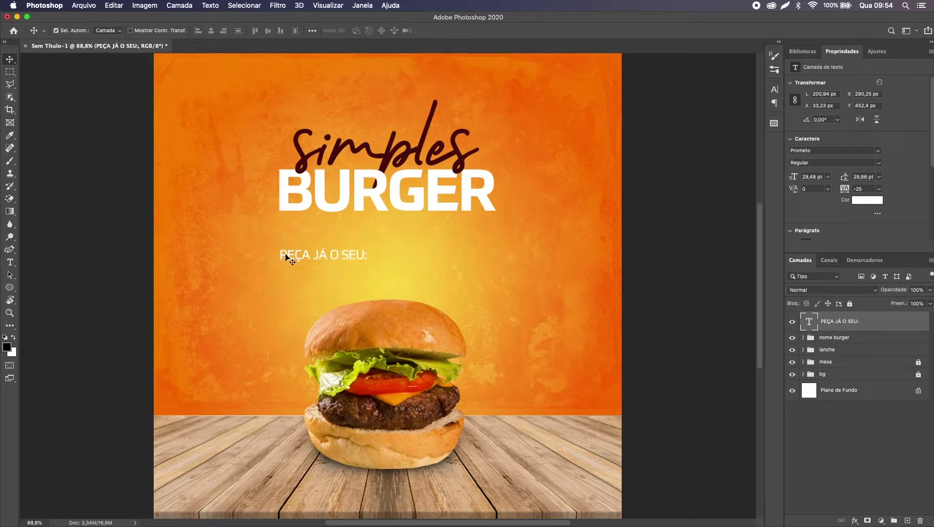
pyautogui.moveTo(348, 253); pyautogui.dragTo(416, 254)
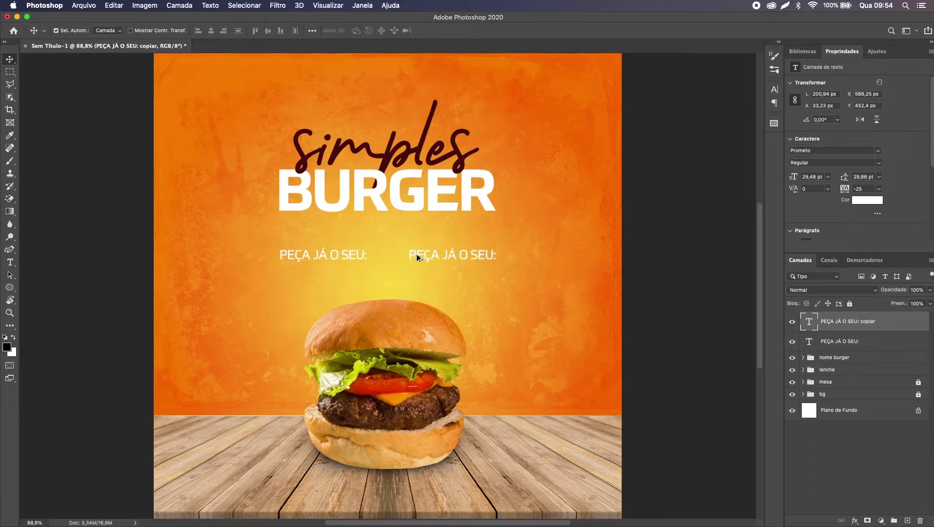
# Step: Replace the copied line with the shop's phone number, its area code reduced to 20 pt
pyautogui.doubleClick(417, 253)
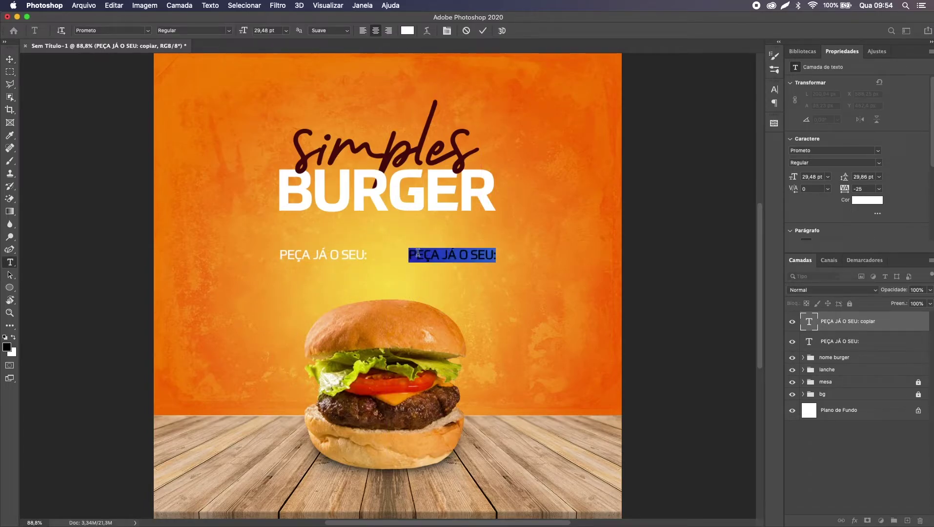
pyautogui.press('BackSpace')
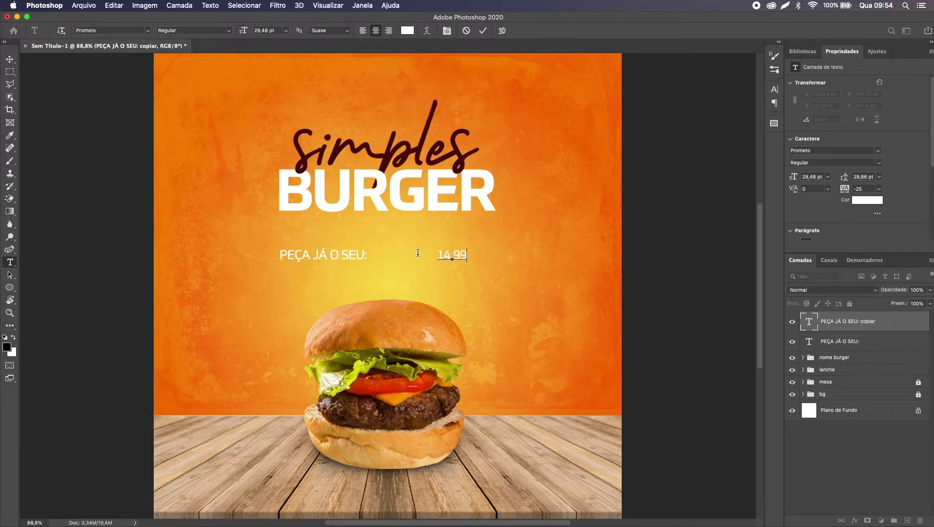
pyautogui.press('Escape')
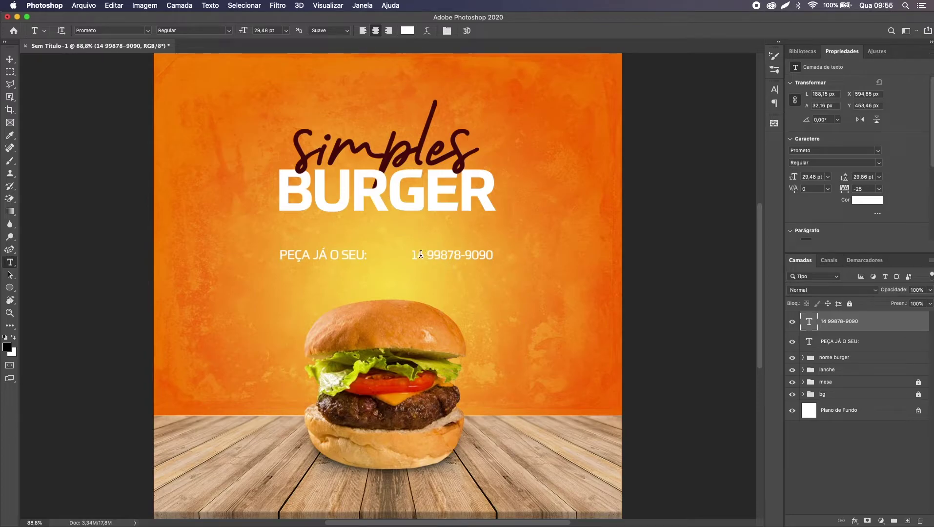
pyautogui.click(422, 254)
pyautogui.moveTo(422, 254); pyautogui.dragTo(412, 254)
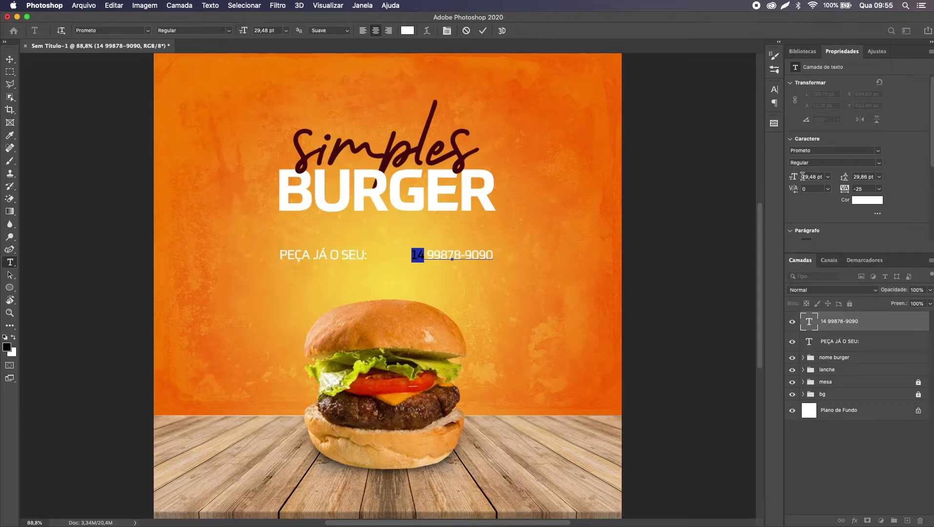
pyautogui.write('23')
pyautogui.press('Return')
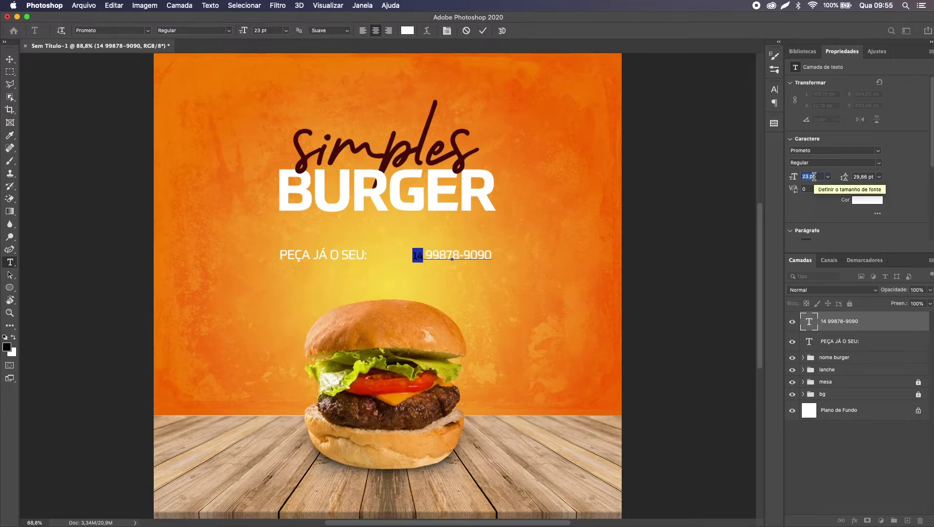
pyautogui.press('Return')
pyautogui.click(458, 270)
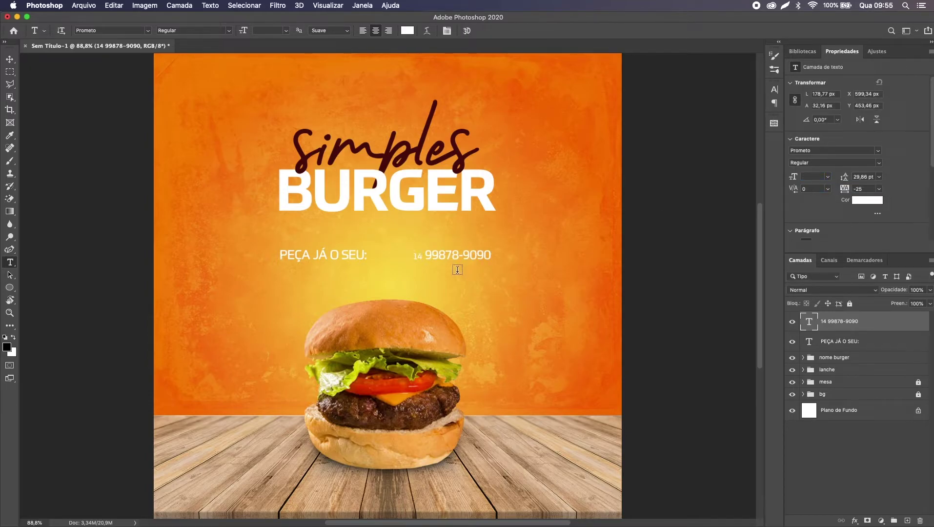
pyautogui.press('v')
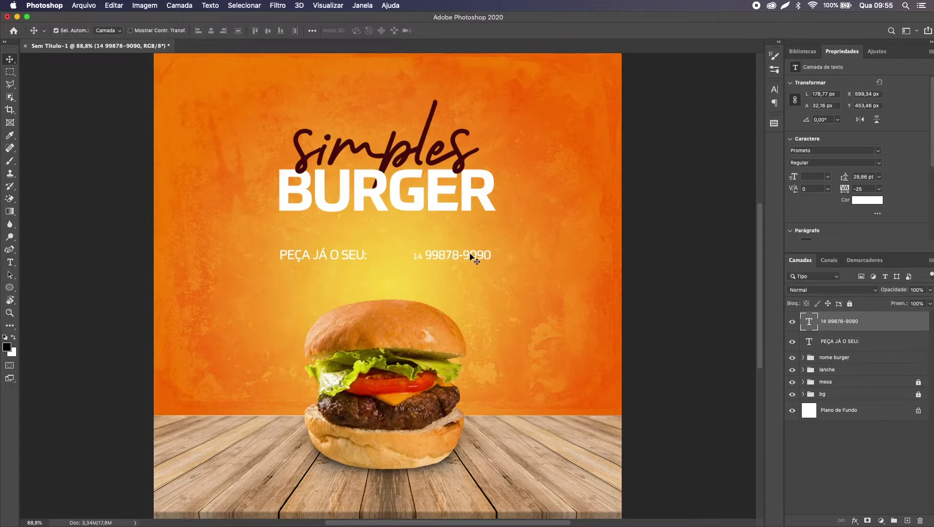
pyautogui.moveTo(470, 255); pyautogui.dragTo(475, 255)
# Step: Open the arte 1 folder in Finder and the WhatsApp logo file in Illustrator
pyautogui.press('super')
pyautogui.press('super+Tab')
pyautogui.doubleClick(495, 180)
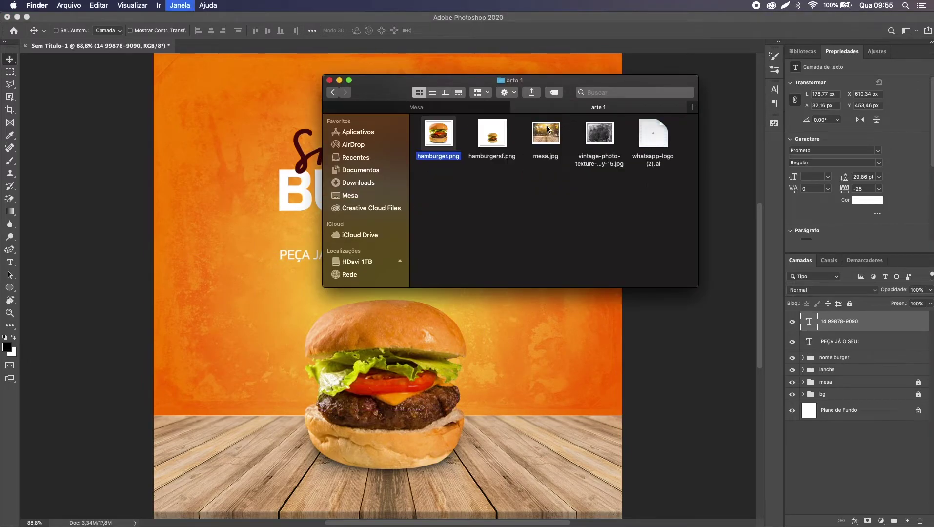
pyautogui.doubleClick(650, 134)
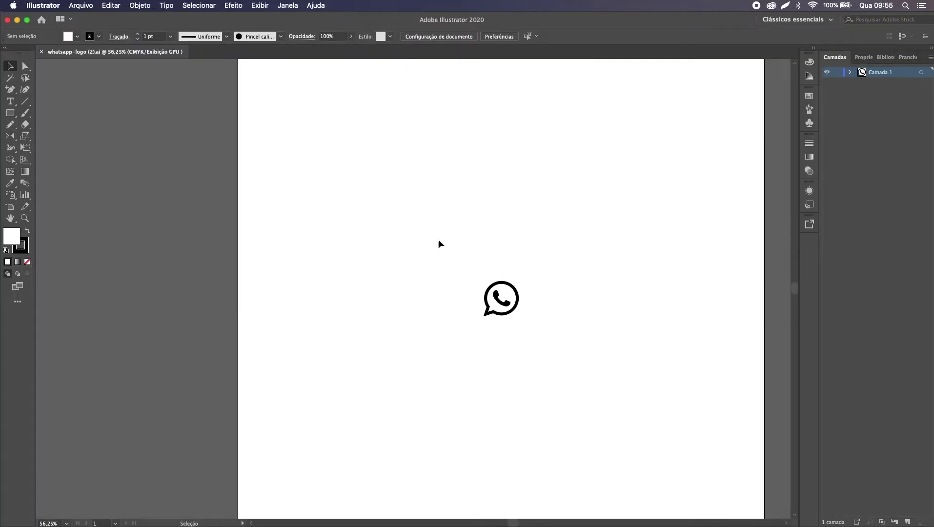
# Step: Select and copy the WhatsApp logo from whatsapp-logo (2).ai, then paste it into Photoshop
pyautogui.press('a')
pyautogui.moveTo(439, 239); pyautogui.dragTo(600, 361)
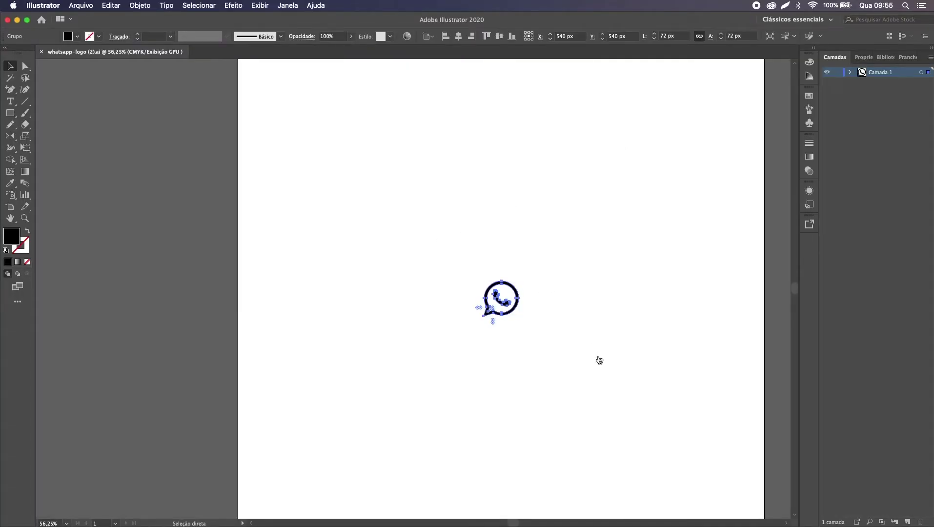
pyautogui.press('super+Tab')
pyautogui.press('super+v')
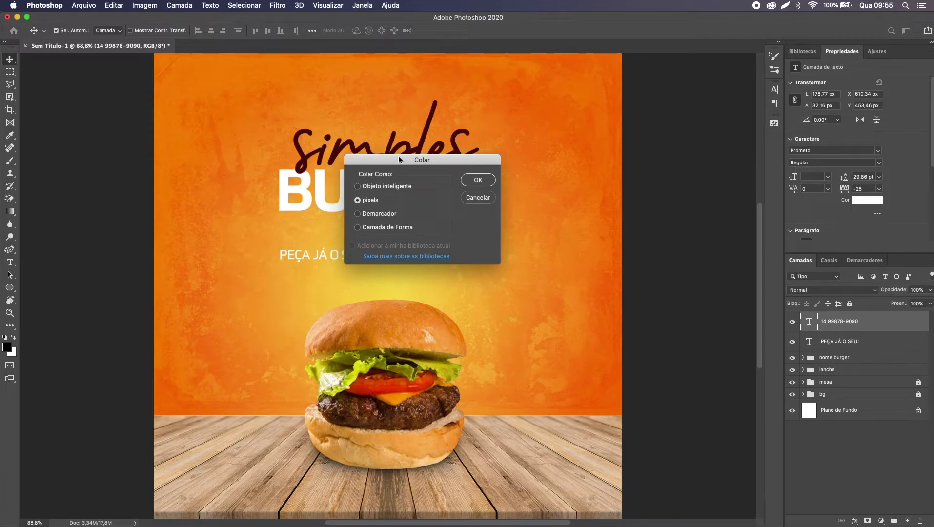
# Step: Place the WhatsApp logo as a Smart Object at about 32%, aligned between the text lines
pyautogui.click(379, 188)
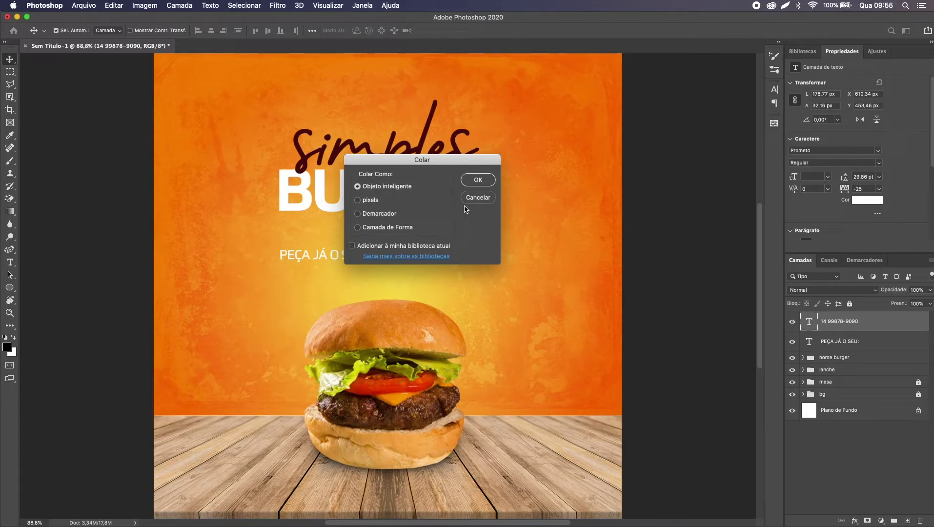
pyautogui.click(478, 181)
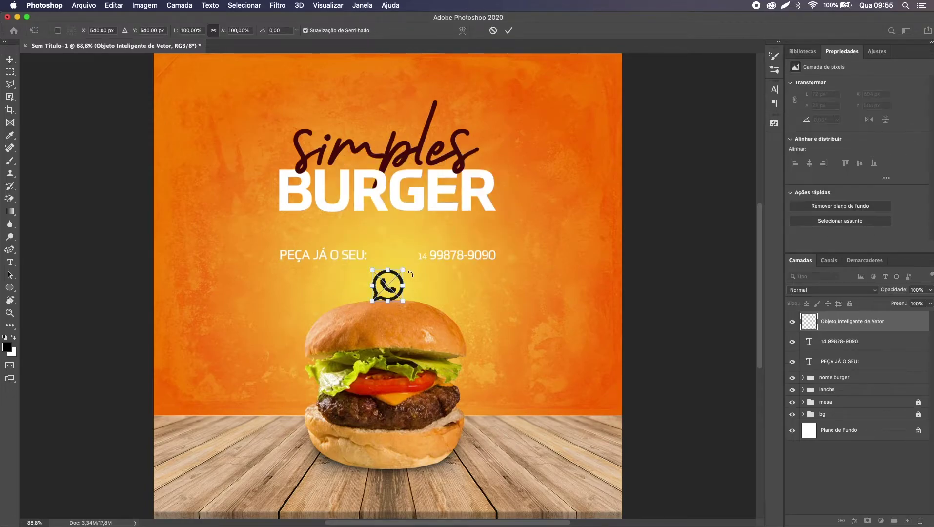
pyautogui.moveTo(390, 296); pyautogui.dragTo(393, 279)
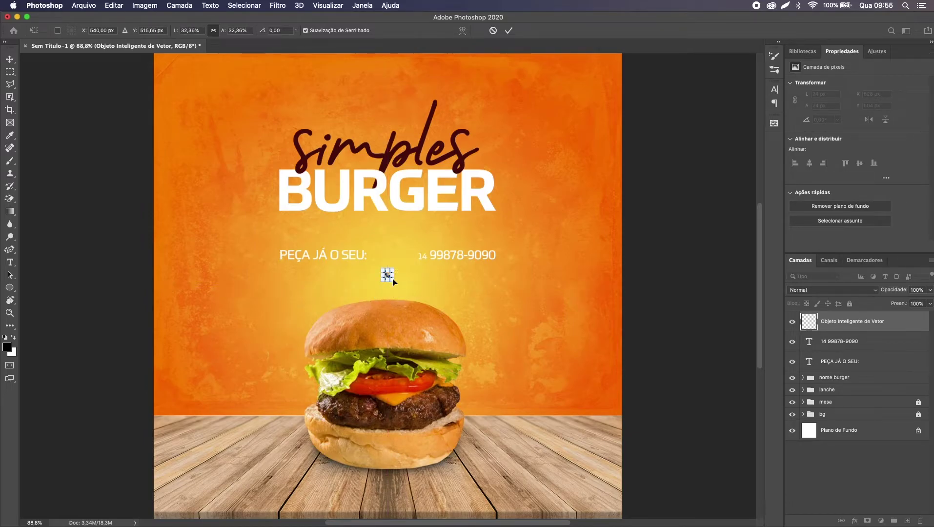
pyautogui.press('Return')
pyautogui.hotkey('shift', 'Up')
pyautogui.hotkey('shift', 'Up')
pyautogui.hotkey('shift', 'Up')
pyautogui.hotkey('shift', 'Up')
pyautogui.press('Up')
pyautogui.press('Up')
pyautogui.press('Up')
pyautogui.press('Up')
pyautogui.press('Down')
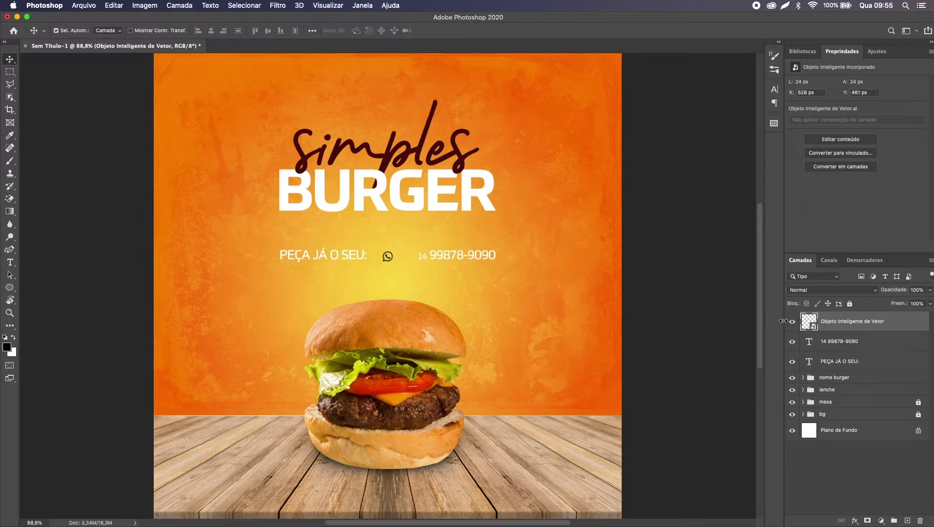
# Step: Select the PEÇA JÁ O SEU: and phone number layers and bring up their text colour
pyautogui.click(842, 362)
pyautogui.keyDown('shift'); pyautogui.click(840, 342); pyautogui.keyUp('shift')
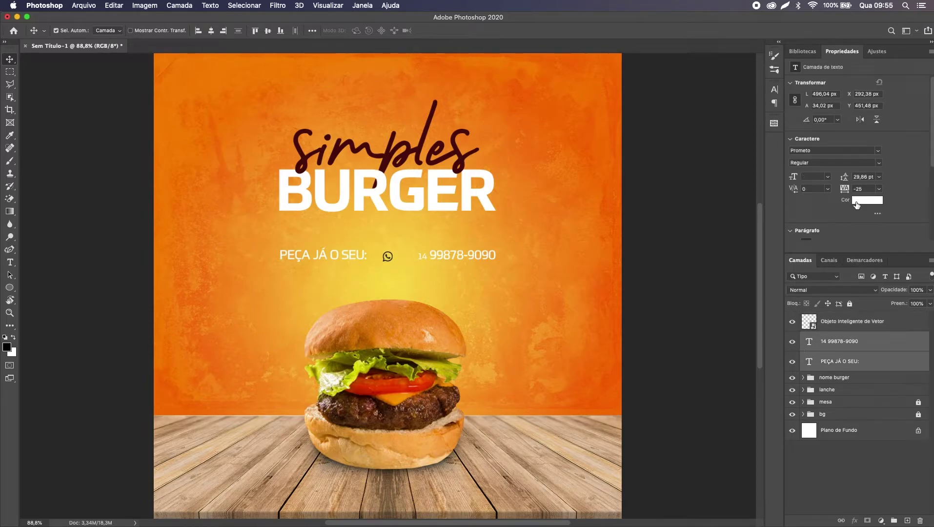
pyautogui.click(867, 200)
# Step: Give the WhatsApp icon a Color Overlay in the dark red sampled from the simples lettering
pyautogui.click(387, 154)
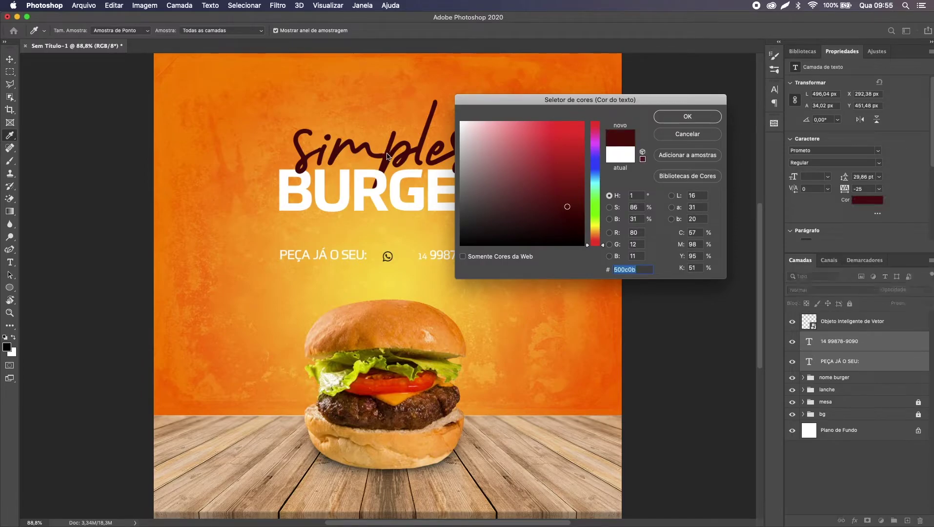
pyautogui.press('Return')
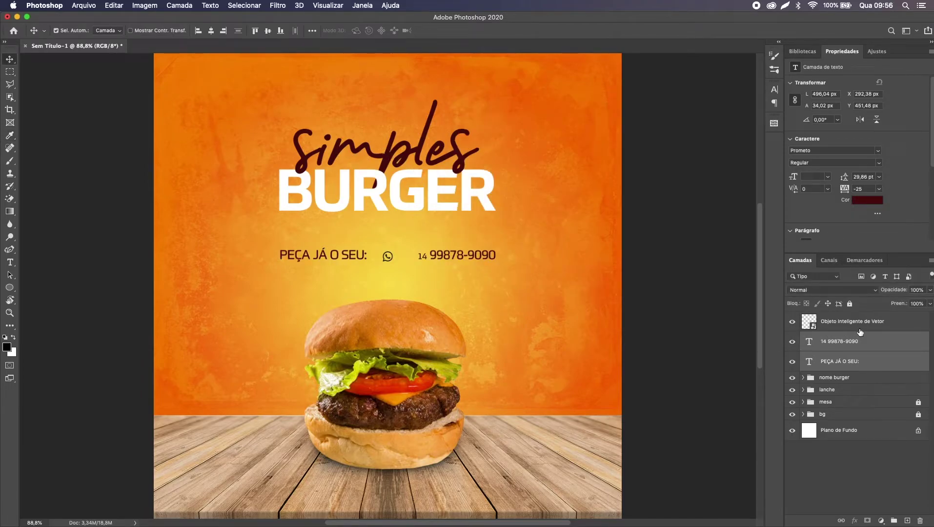
pyautogui.click(900, 321)
pyautogui.press('space')
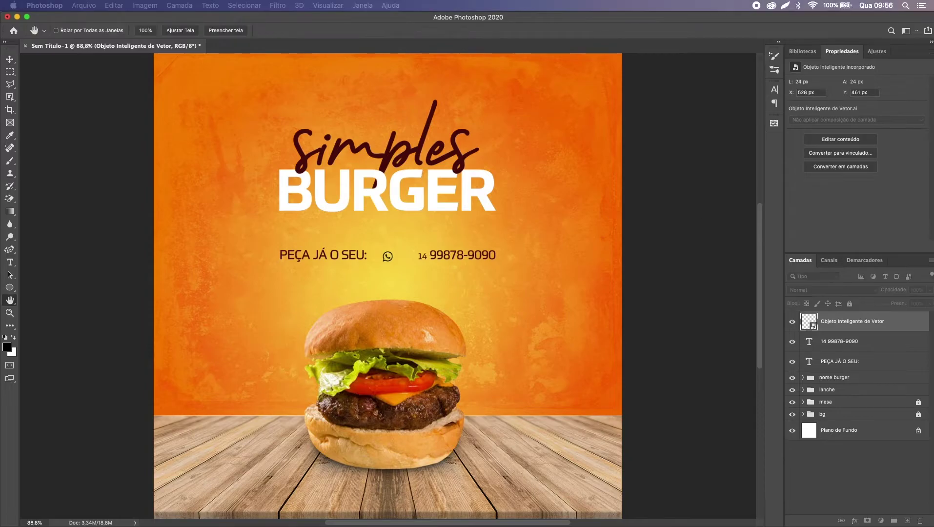
pyautogui.doubleClick(900, 322)
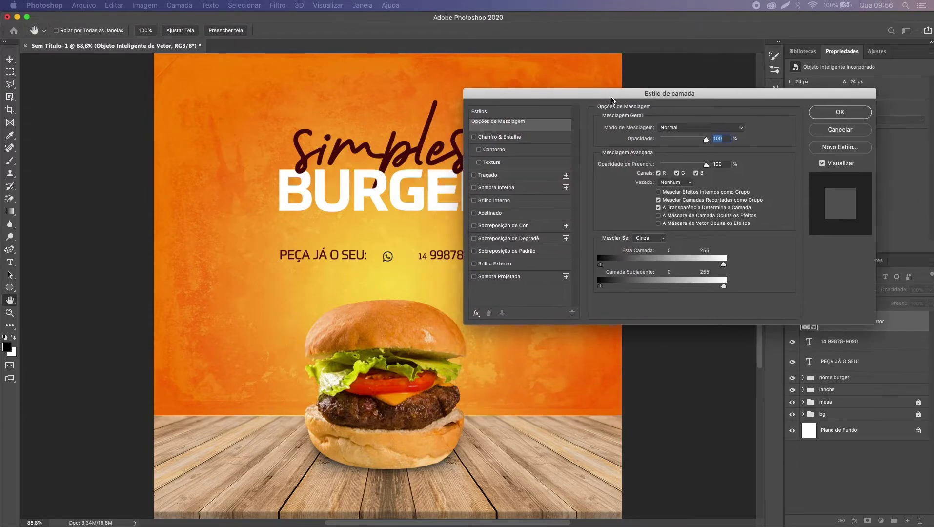
pyautogui.click(503, 225)
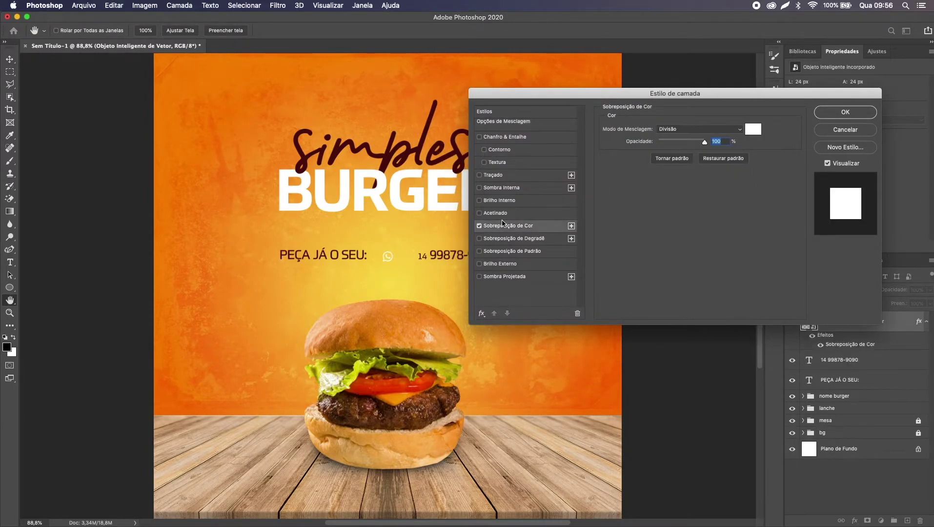
pyautogui.click(752, 130)
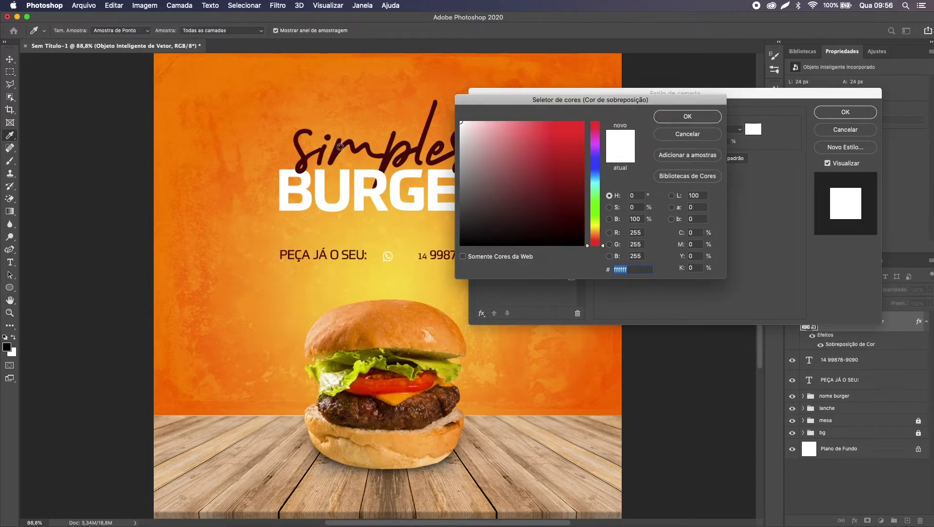
pyautogui.click(385, 160)
pyautogui.press('Return')
pyautogui.press('Return')
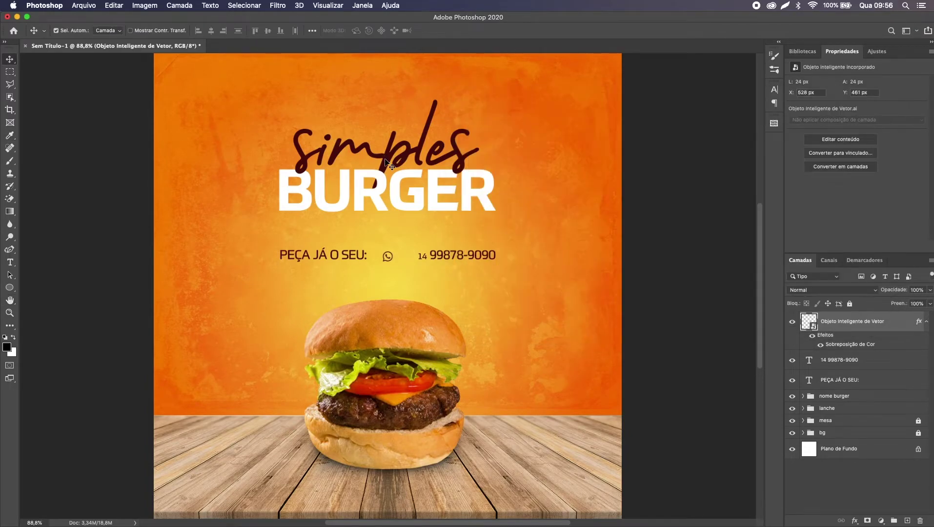
# Step: Nudge the WhatsApp icon with arrow keys to sit right beside PEÇA JÁ O SEU:
pyautogui.press('Up')
pyautogui.press('Up')
pyautogui.hotkey('shift', 'Left')
pyautogui.hotkey('shift', 'Left')
pyautogui.hotkey('shift', 'Left')
pyautogui.press('Right')
pyautogui.press('Down')
pyautogui.press('Right')
pyautogui.press('Right')
pyautogui.press('Up')
pyautogui.press('Up')
# Step: Move the phone number next to the WhatsApp icon, fine-tuning it while zoomed in
pyautogui.moveTo(452, 255); pyautogui.dragTo(419, 256)
pyautogui.press('super+plus')
pyautogui.press('super+plus')
pyautogui.press('super+plus')
pyautogui.press('super+plus')
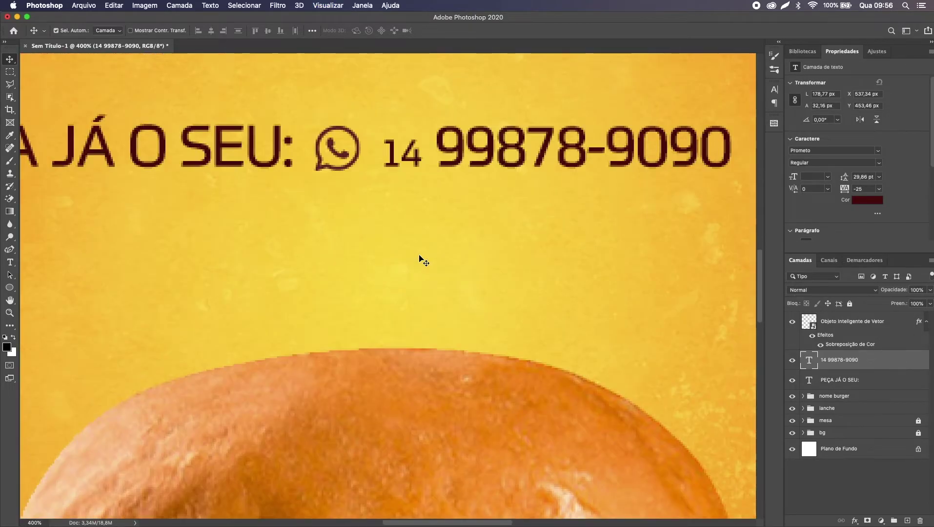
pyautogui.press('Left')
pyautogui.press('Left')
pyautogui.press('Left')
pyautogui.press('Left')
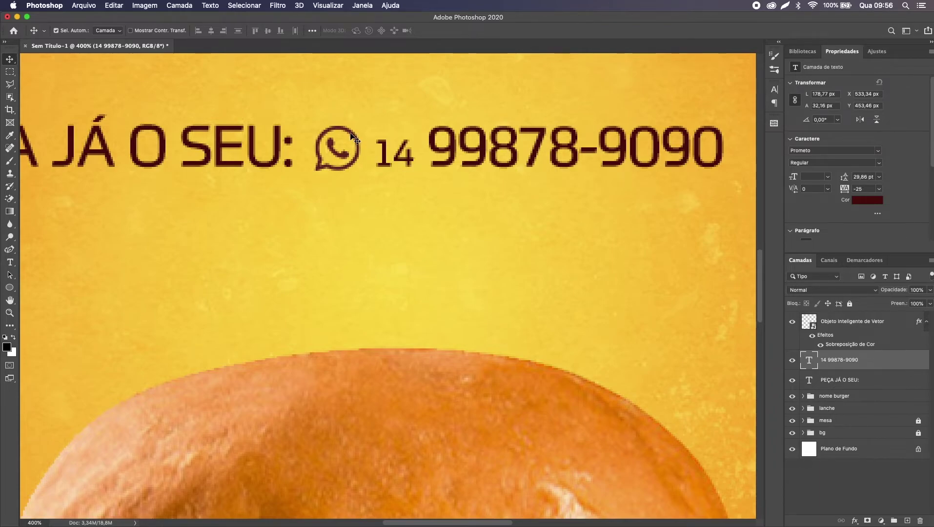
pyautogui.press('super+0')
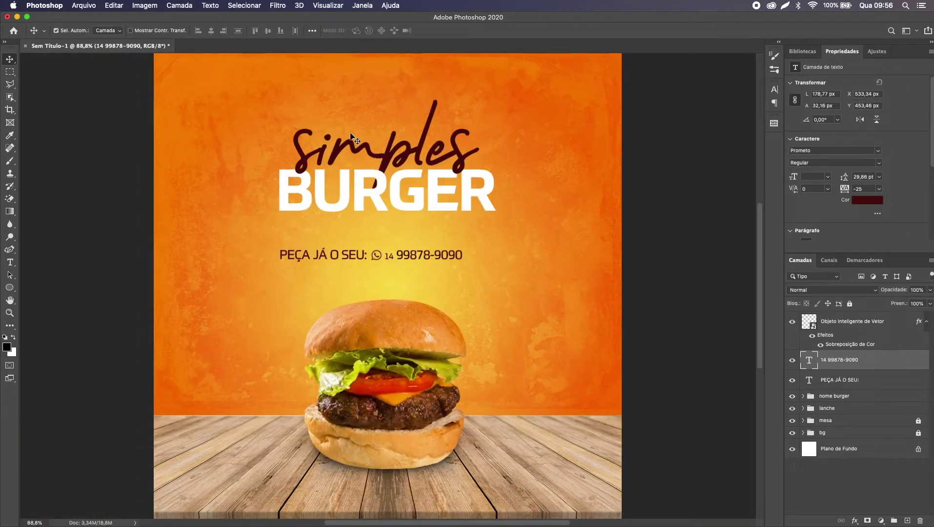
# Step: Group the WhatsApp icon and the order text layers into a group named telefone
pyautogui.click(378, 259)
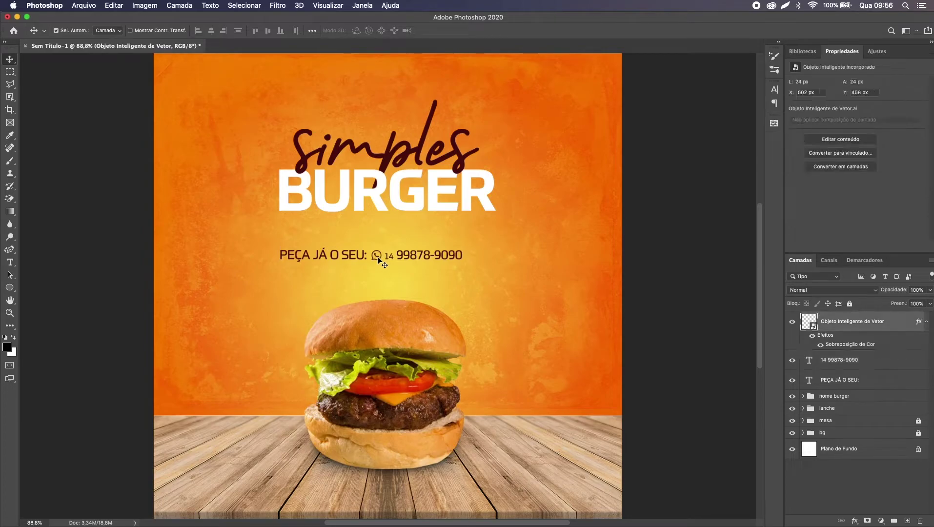
pyautogui.keyDown('shift'); pyautogui.click(862, 387); pyautogui.keyUp('shift')
pyautogui.press('super+g')
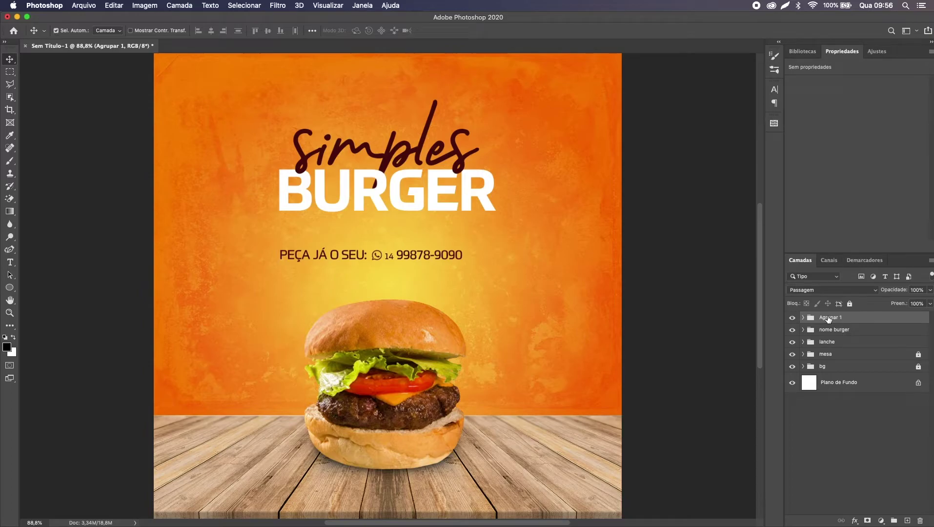
pyautogui.write('TL')
pyautogui.write('efone')
pyautogui.press('Return')
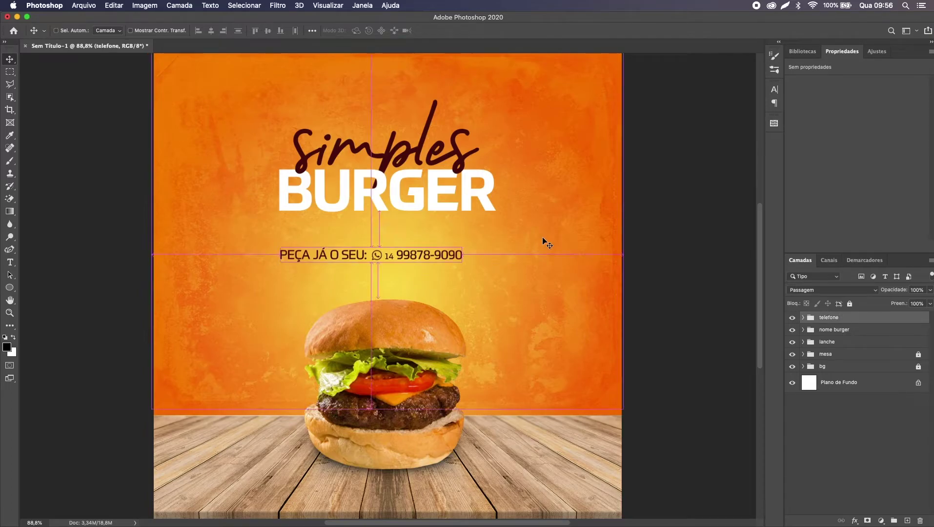
# Step: Align the telefone group and the nome burger title horizontally to the canvas centre
pyautogui.press('super+minus')
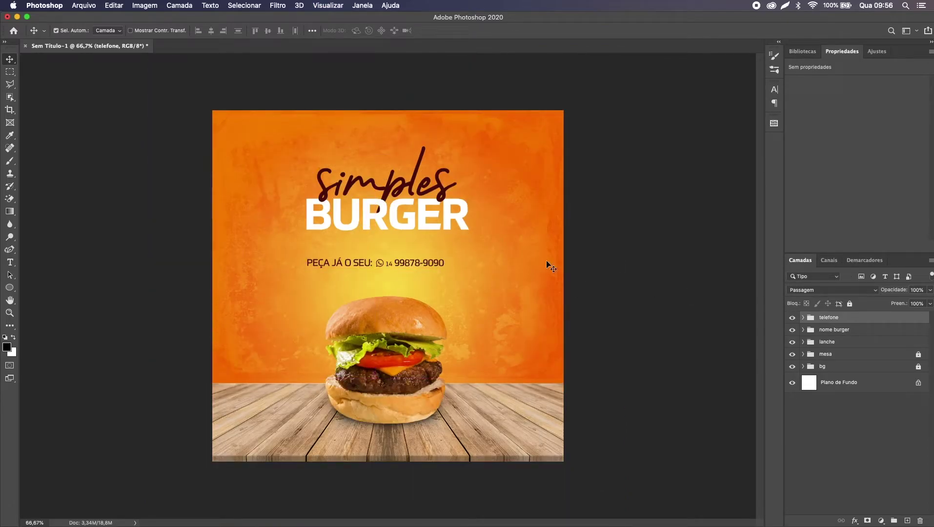
pyautogui.press('super+a')
pyautogui.click(213, 31)
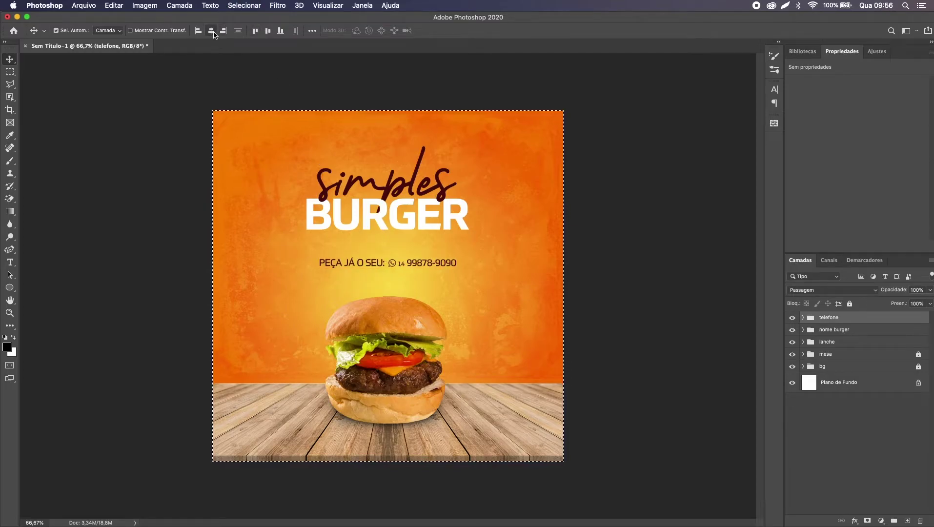
pyautogui.press('super+d')
pyautogui.click(843, 330)
pyautogui.press('super+a')
pyautogui.click(211, 31)
pyautogui.press('super+d')
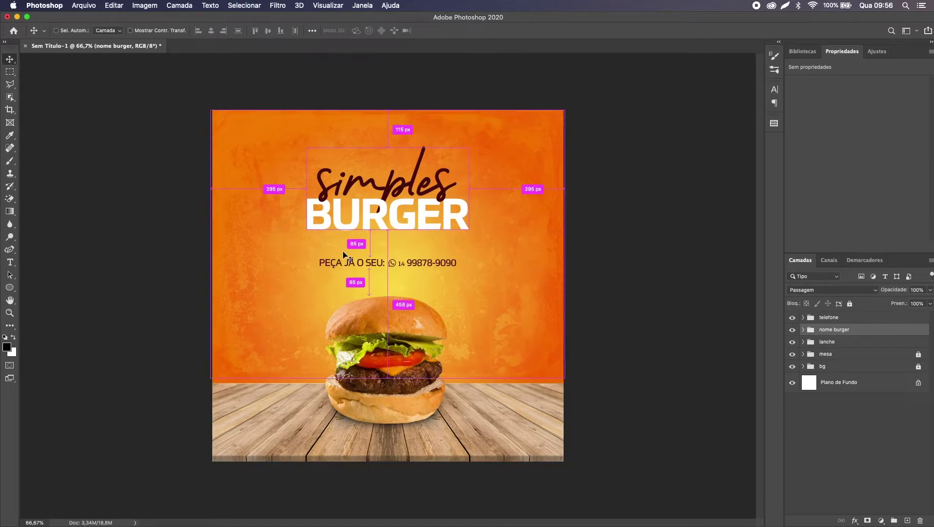
pyautogui.scroll(3, 343, 254)
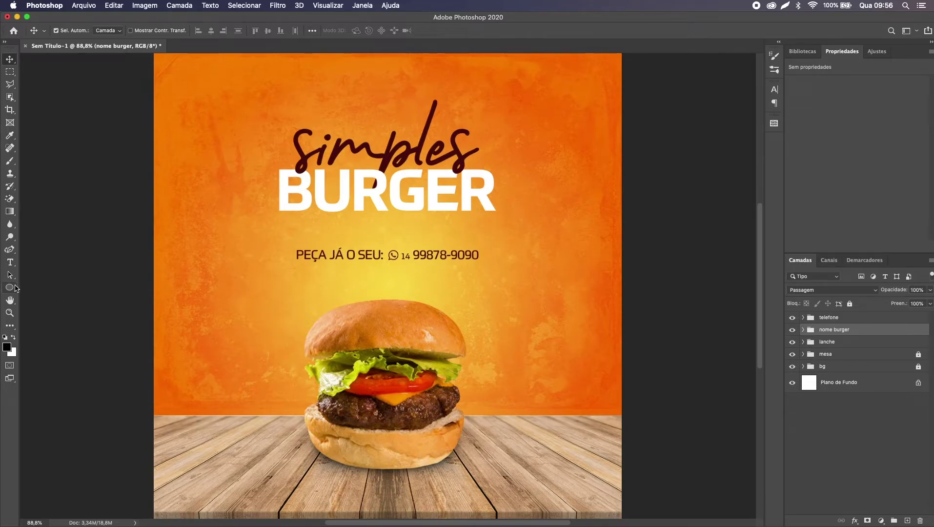
# Step: Draw a thin flat ellipse under BURGER and fill it with the dark red from simples
pyautogui.click(14, 288)
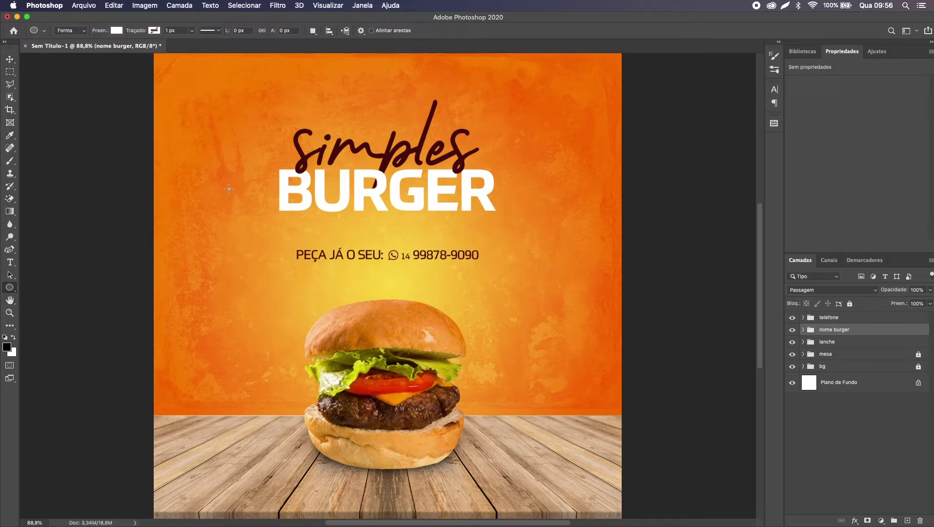
pyautogui.moveTo(281, 221); pyautogui.dragTo(496, 222)
pyautogui.press('v')
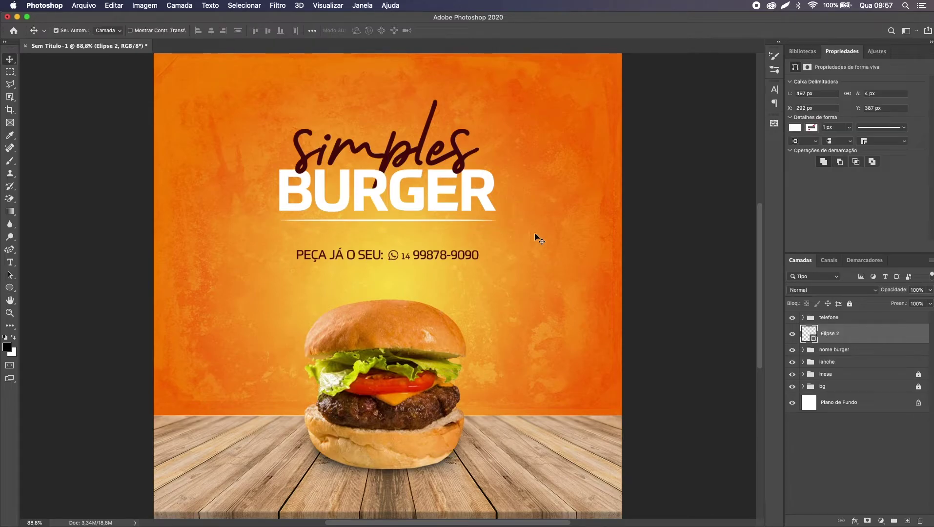
pyautogui.click(796, 128)
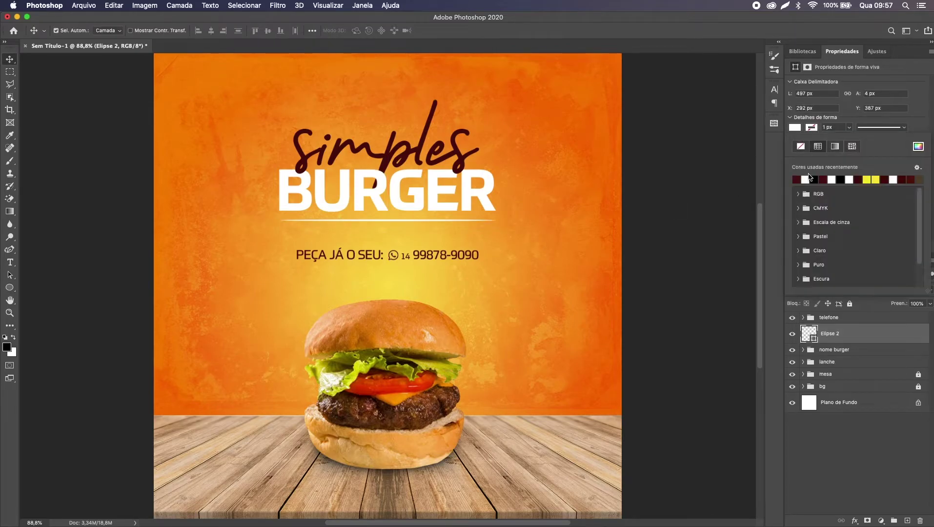
pyautogui.click(919, 146)
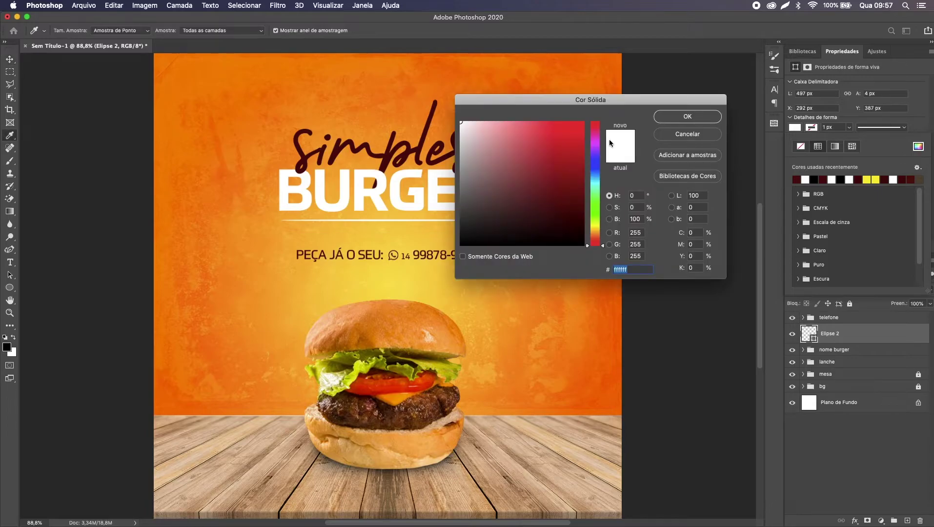
pyautogui.click(409, 141)
pyautogui.press('Return')
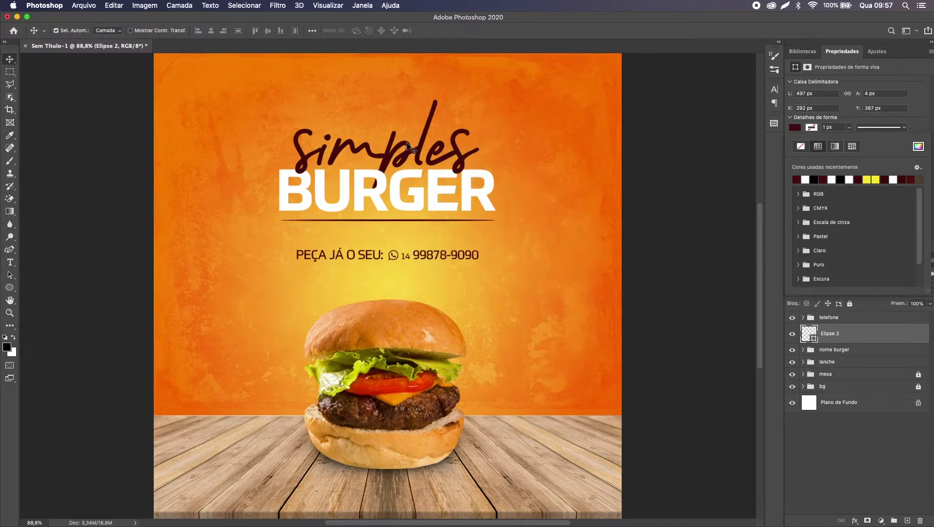
# Step: Nudge the divider line down 13 px and check its spacing around the title
pyautogui.hotkey('shift', 'Down')
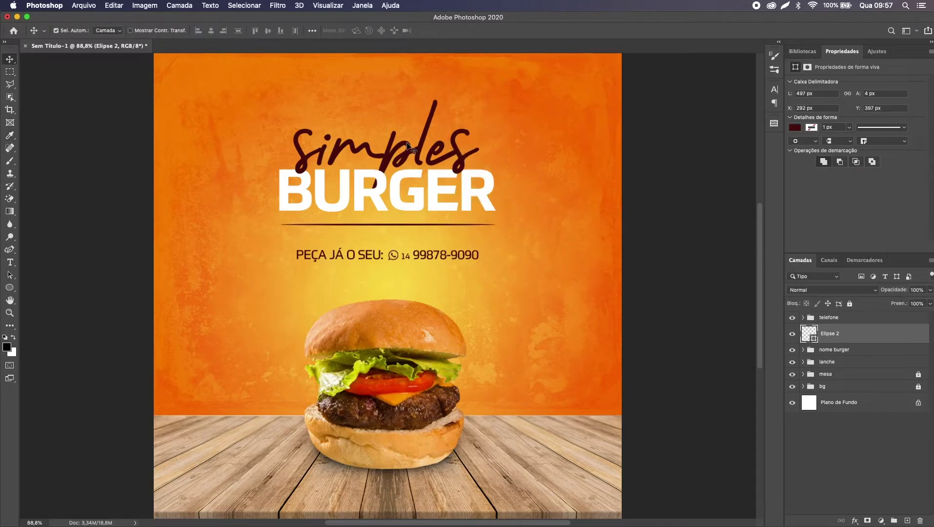
pyautogui.press('Down')
pyautogui.press('Down')
pyautogui.press('Down')
pyautogui.press('super+a')
pyautogui.press('super+d')
pyautogui.press('super+minus')
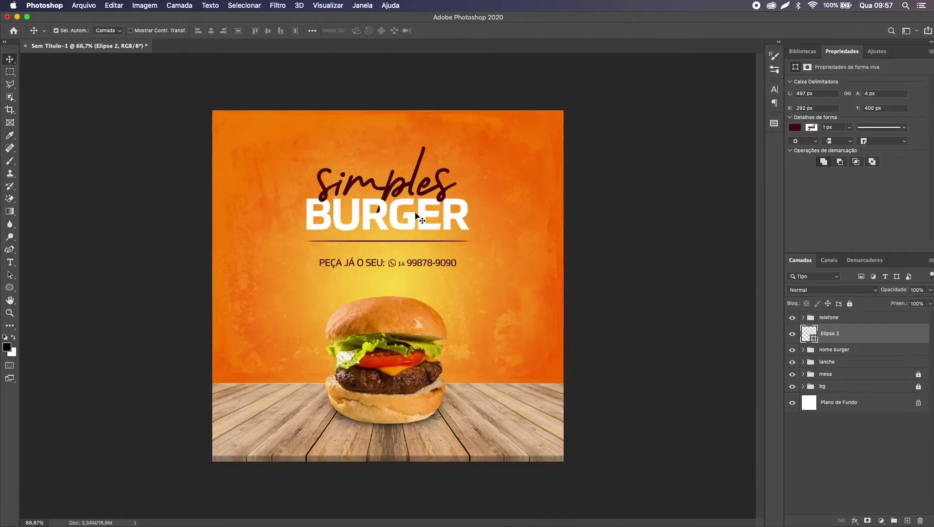
pyautogui.press('super+plus')
pyautogui.press('super+minus')
pyautogui.press('super+plus')
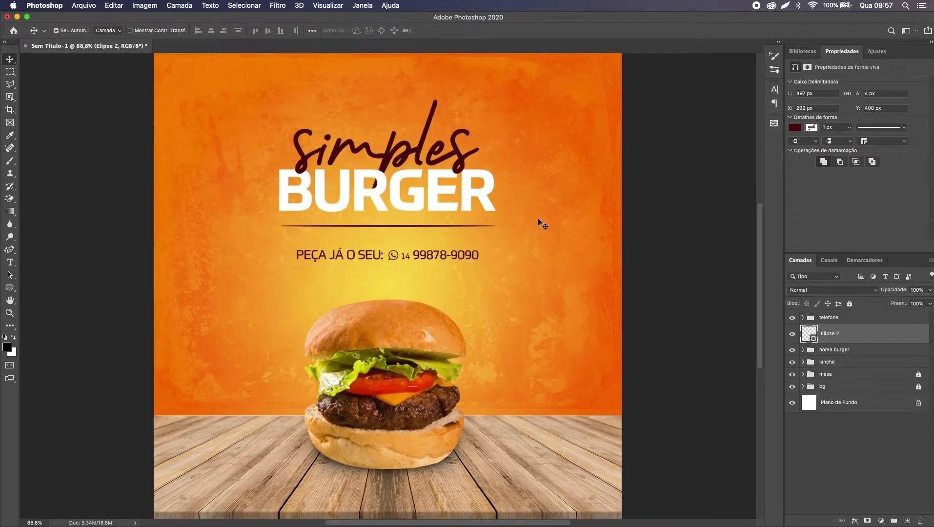
pyautogui.press('super+minus')
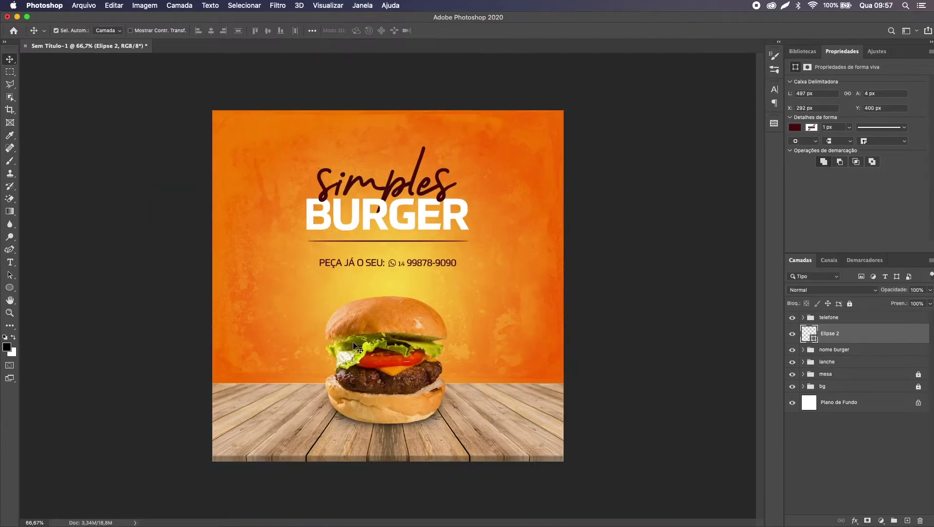
pyautogui.click(869, 364)
# Step: Enlarge the burger slightly upward with Free Transform
pyautogui.press('super+t')
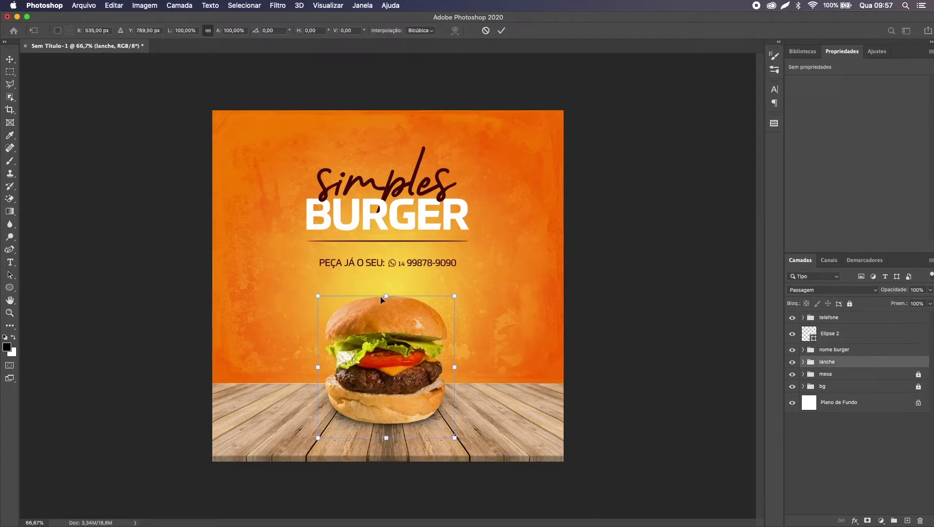
pyautogui.moveTo(390, 297); pyautogui.dragTo(392, 286)
pyautogui.press('Return')
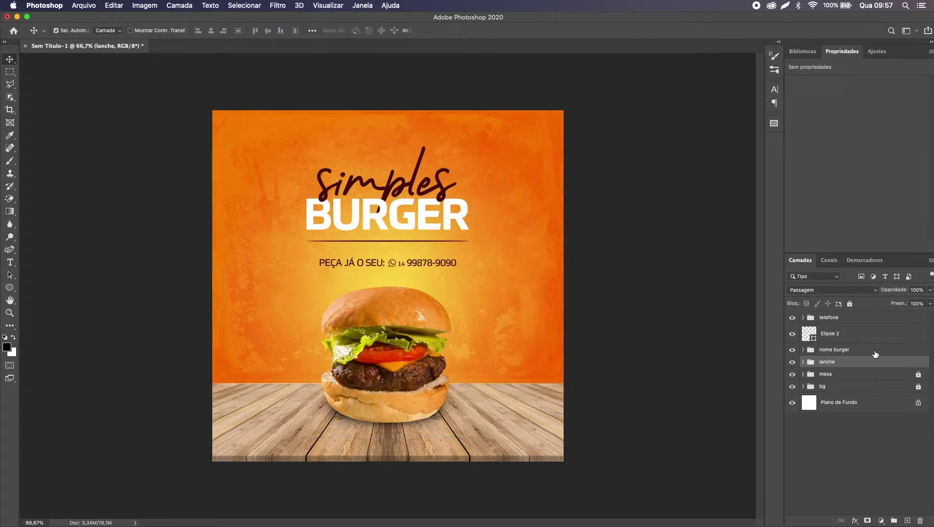
# Step: Put the divider line in its own group named divisor
pyautogui.click(867, 339)
pyautogui.press('super+g')
pyautogui.doubleClick(830, 330)
pyautogui.write('divisor')
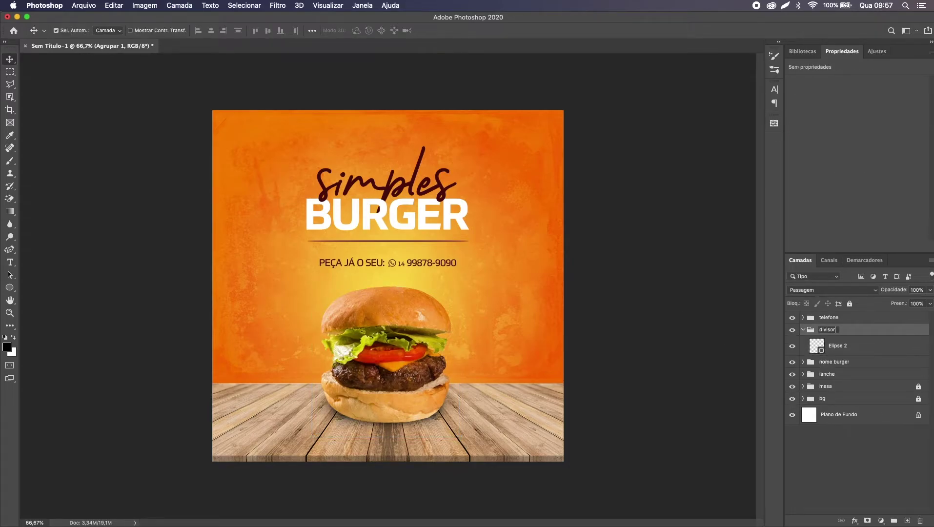
pyautogui.press('Return')
pyautogui.click(804, 330)
# Step: Scale the telefone, divisor and nome burger groups together to about 103%
pyautogui.click(840, 318)
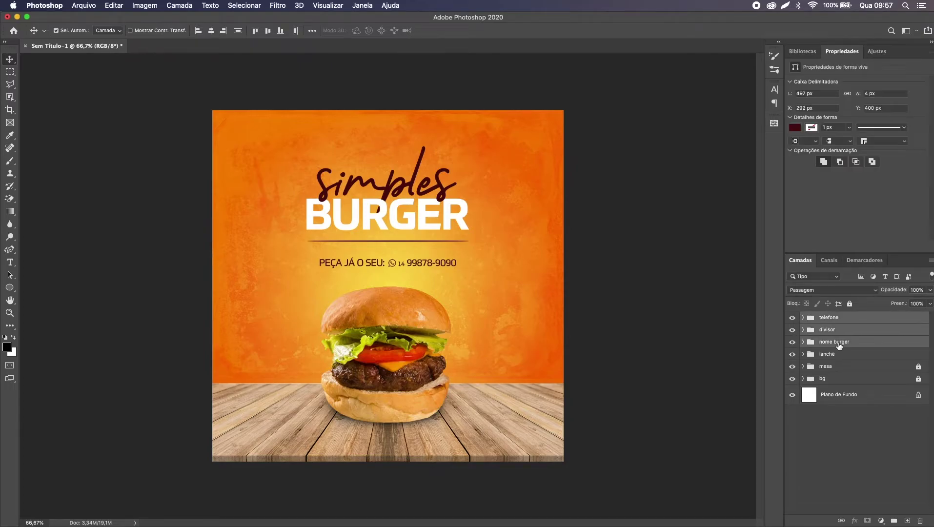
pyautogui.keyDown('shift'); pyautogui.click(839, 343); pyautogui.keyUp('shift')
pyautogui.press('super+t')
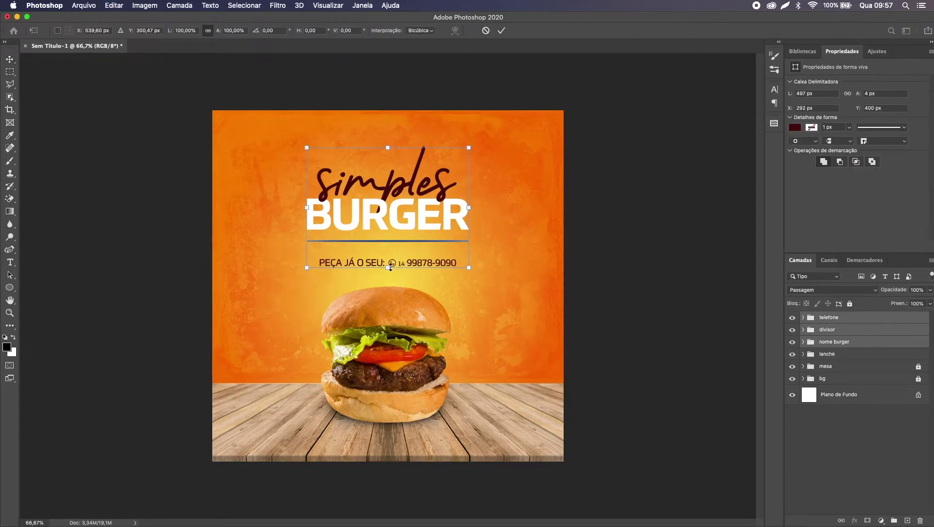
pyautogui.moveTo(390, 268); pyautogui.dragTo(390, 274)
pyautogui.press('Return')
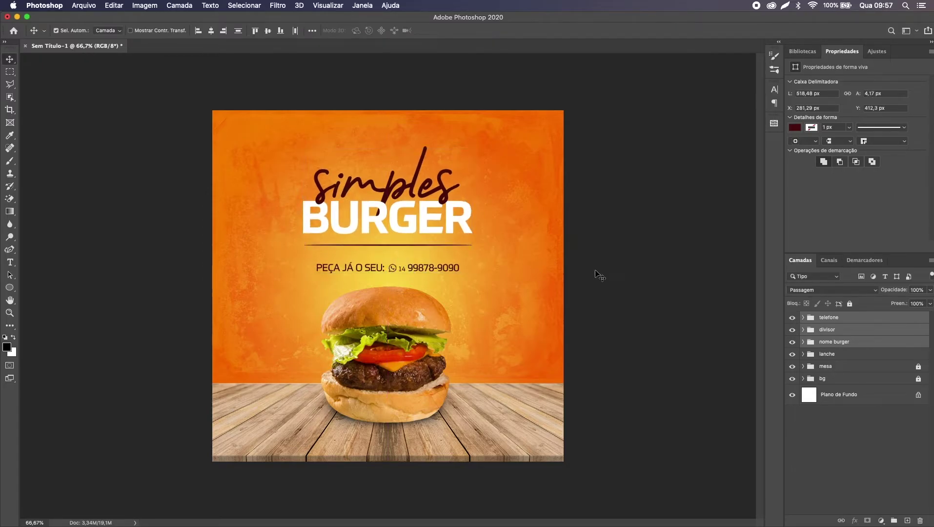
# Step: Nudge the phone line up, then move all three groups down 10 px
pyautogui.click(841, 323)
pyautogui.hotkey('shift', 'Up')
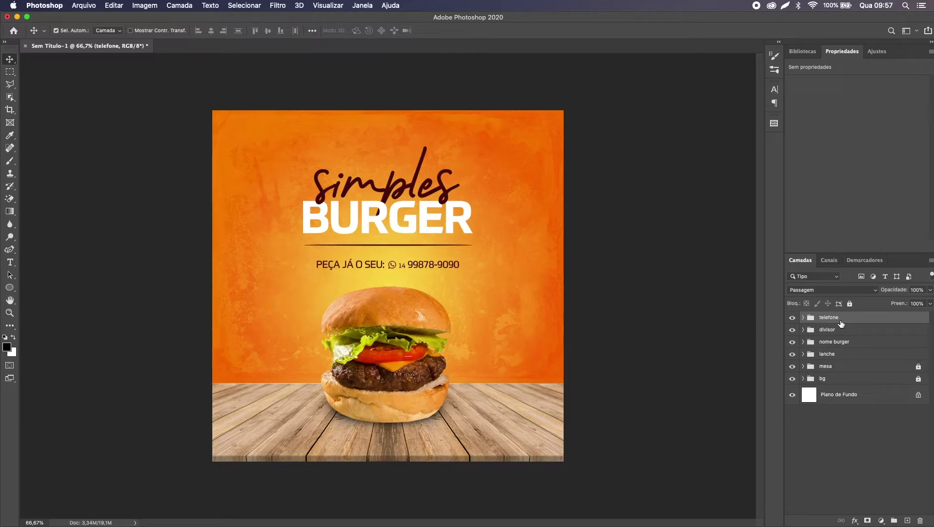
pyautogui.press('Up')
pyautogui.press('Up')
pyautogui.press('Up')
pyautogui.press('Up')
pyautogui.press('Up')
pyautogui.press('Up')
pyautogui.press('Up')
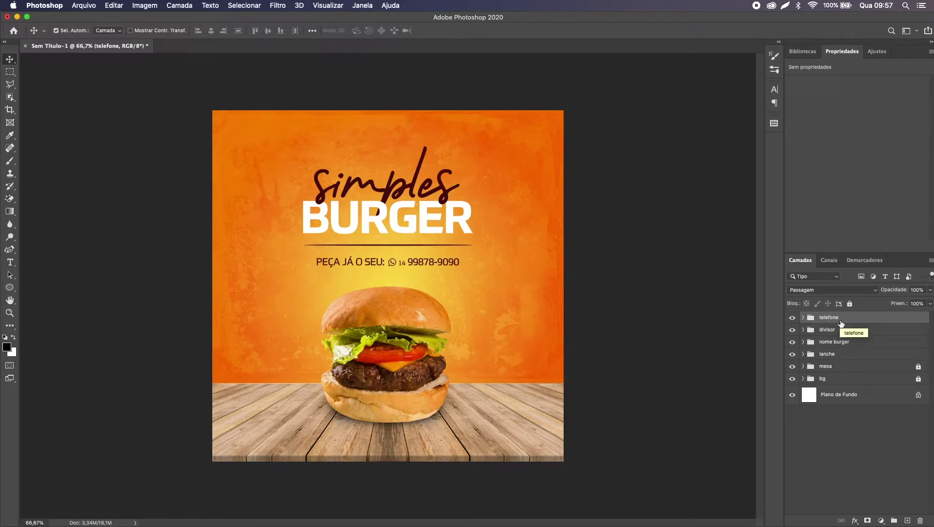
pyautogui.keyDown('shift'); pyautogui.click(837, 343); pyautogui.keyUp('shift')
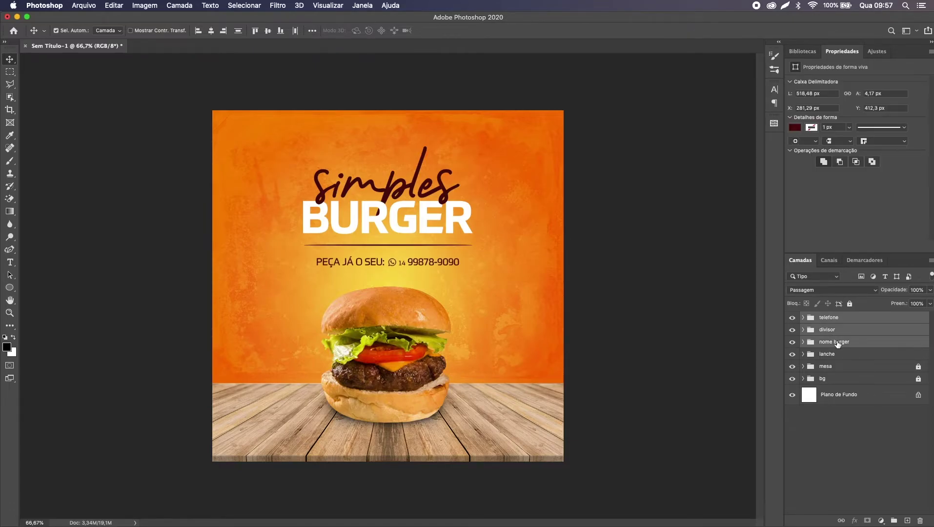
pyautogui.hotkey('shift', 'Down')
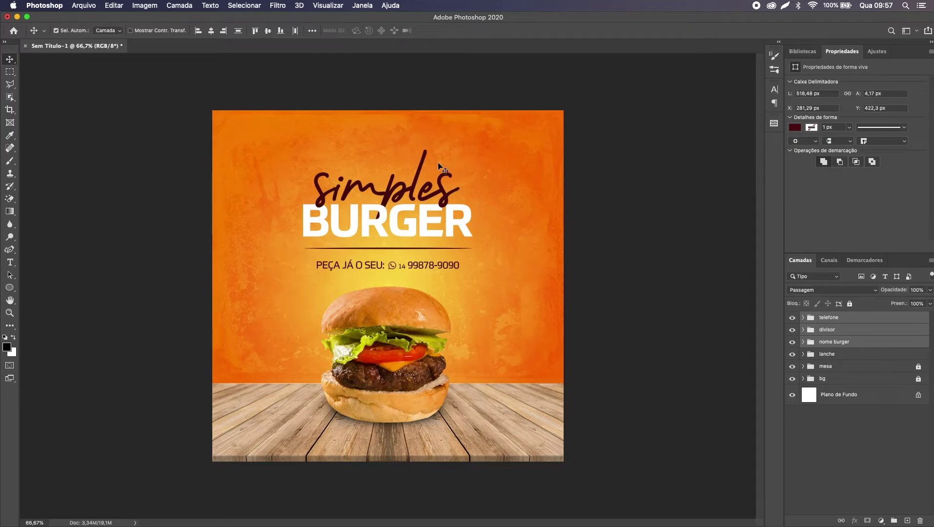
# Step: Centre the simples text layer horizontally on the canvas
pyautogui.click(633, 254)
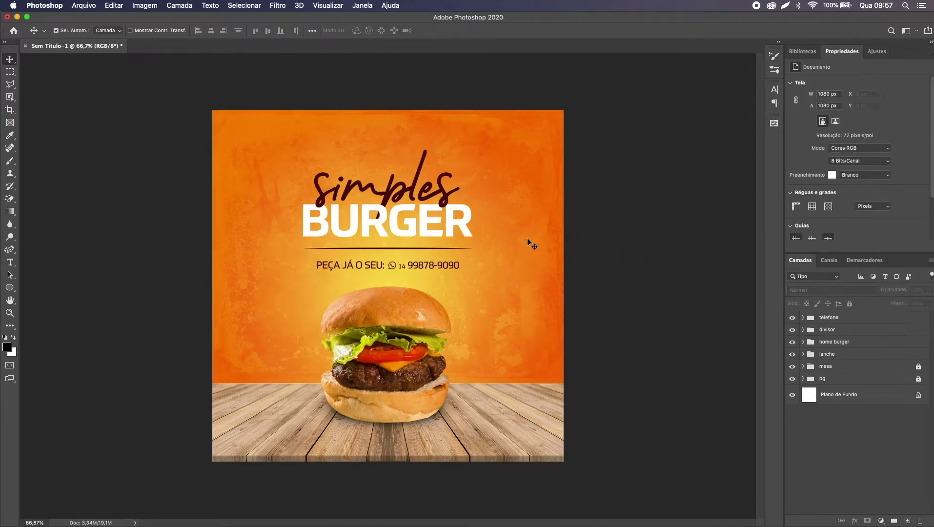
pyautogui.click(446, 205)
pyautogui.press('super+a')
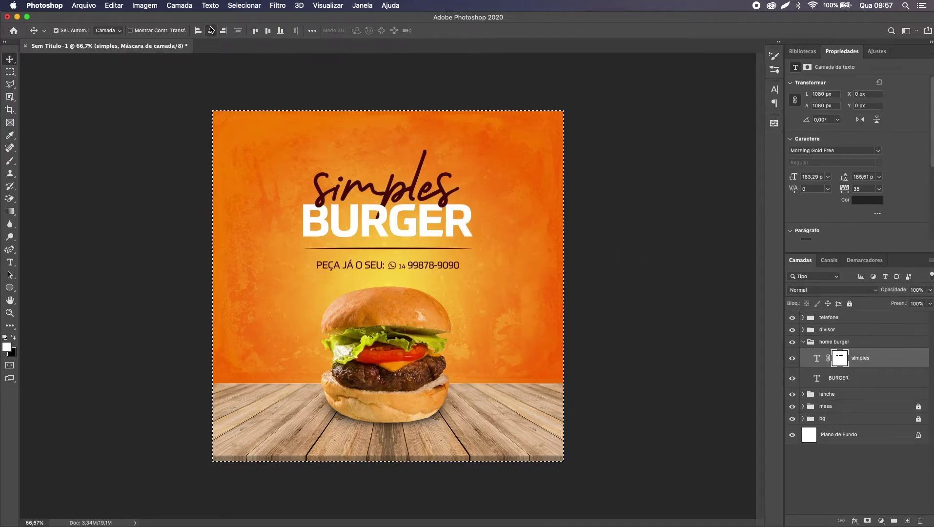
pyautogui.click(211, 30)
pyautogui.press('super+d')
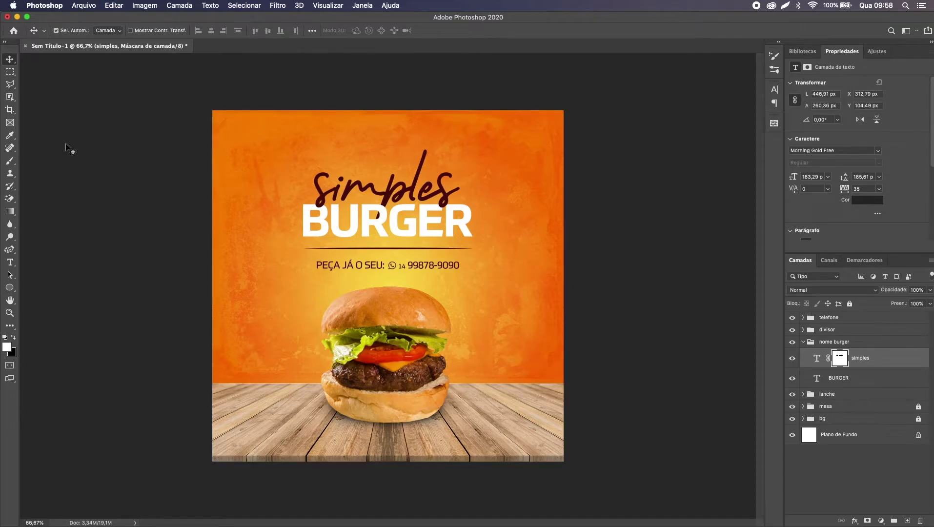
# Step: Draw a white rounded rectangle at the top centre with 104 px corner radii
pyautogui.click(10, 288)
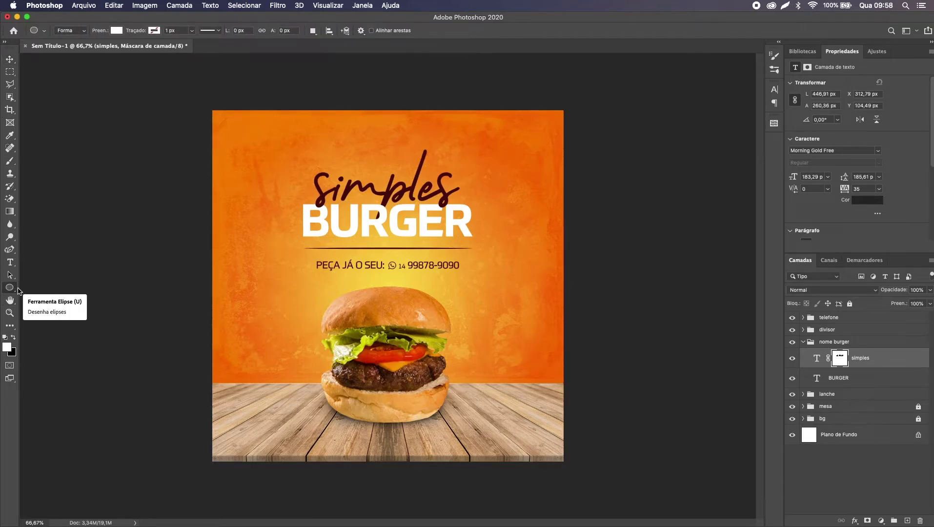
pyautogui.click(9, 287)
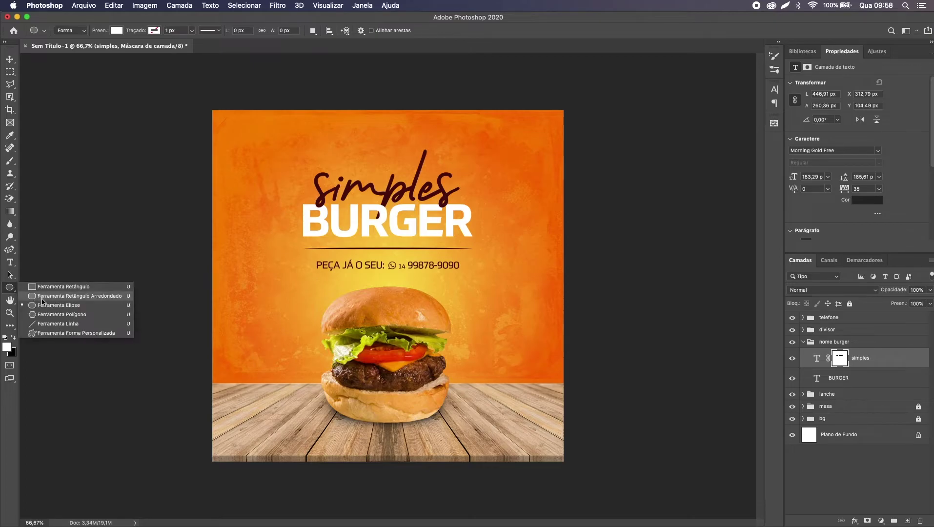
pyautogui.click(48, 296)
pyautogui.moveTo(357, 86); pyautogui.dragTo(425, 163)
pyautogui.press('v')
pyautogui.moveTo(385, 137); pyautogui.dragTo(381, 136)
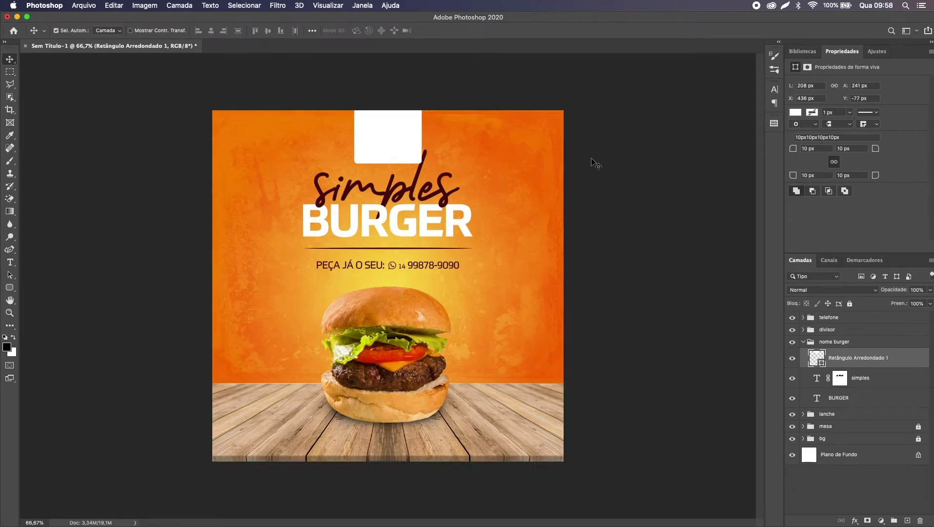
pyautogui.moveTo(793, 152); pyautogui.dragTo(839, 151)
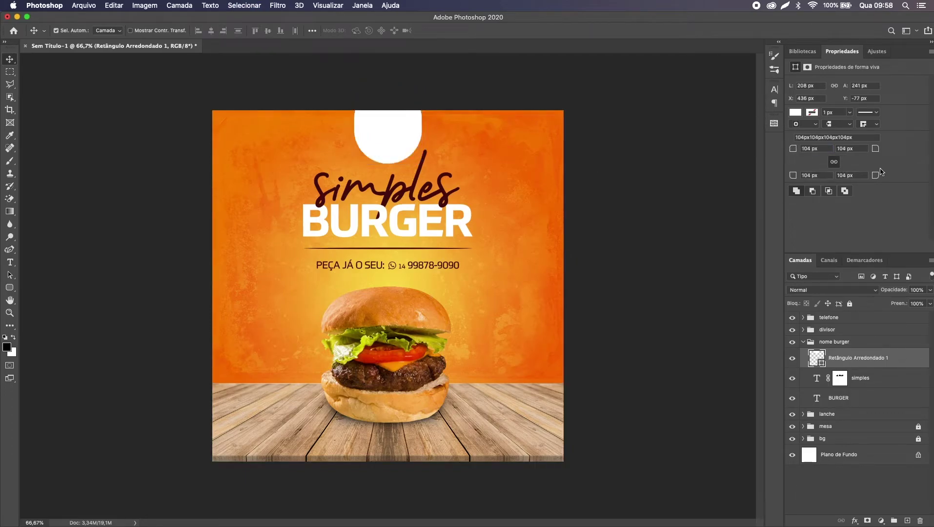
# Step: Stretch the tab taller past the top edge and add a new empty layer
pyautogui.press('super+t')
pyautogui.moveTo(385, 83); pyautogui.dragTo(388, 56)
pyautogui.press('Return')
pyautogui.press('b')
pyautogui.press('super+alt+shift+n')
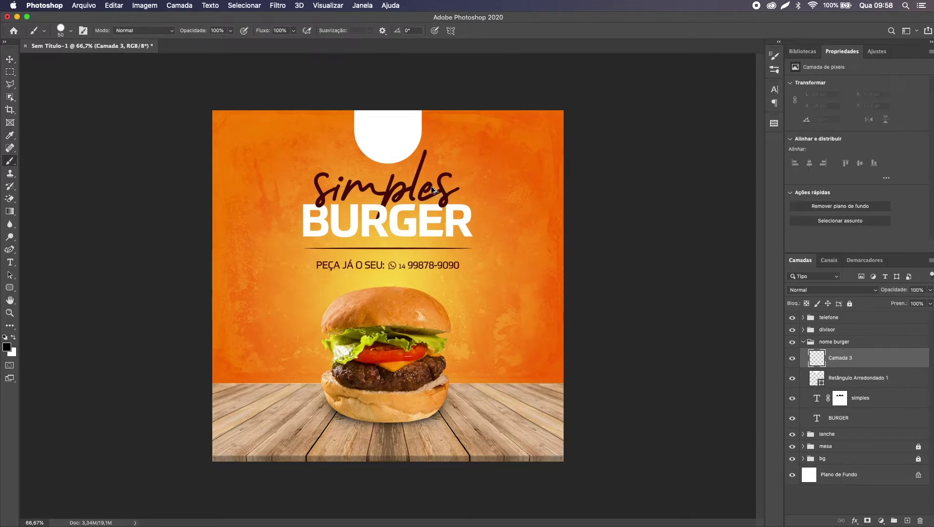
# Step: Move the new empty layer and the rounded tab shape to the top of the layer stack
pyautogui.keyDown('shift'); pyautogui.click(845, 377); pyautogui.keyUp('shift')
pyautogui.moveTo(845, 378); pyautogui.dragTo(856, 317)
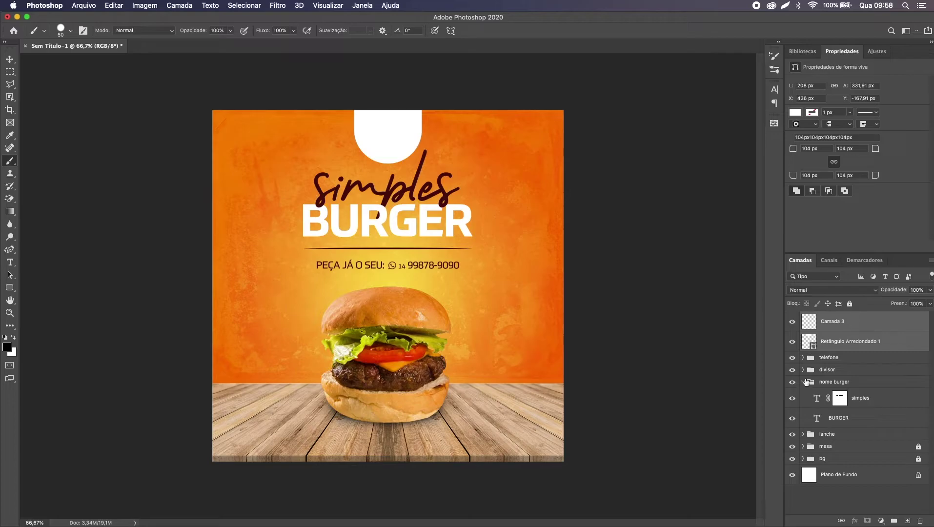
pyautogui.click(803, 382)
pyautogui.click(859, 323)
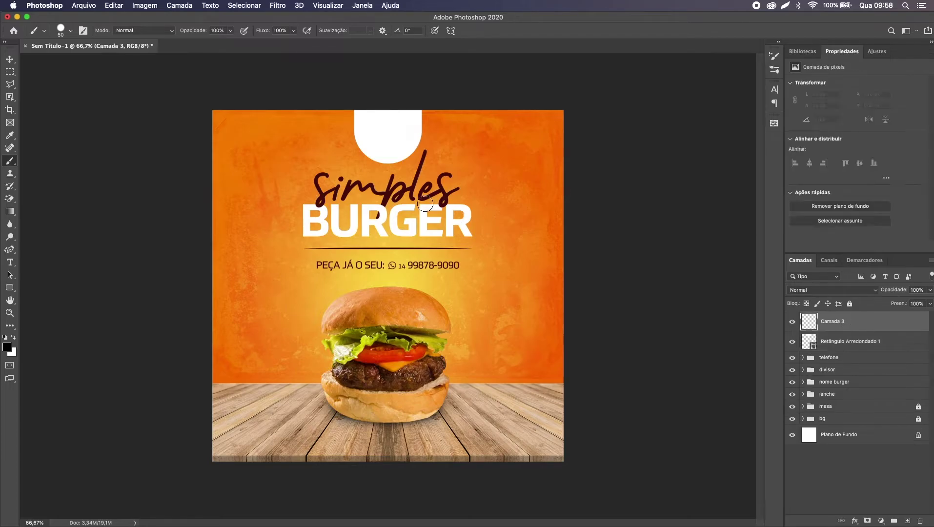
# Step: Paint a large black dot in the tab, centre it horizontally and nudge it down
pyautogui.press(']')
pyautogui.press(']')
pyautogui.press(']')
pyautogui.press(']')
pyautogui.press(']')
pyautogui.press(']')
pyautogui.click(388, 134)
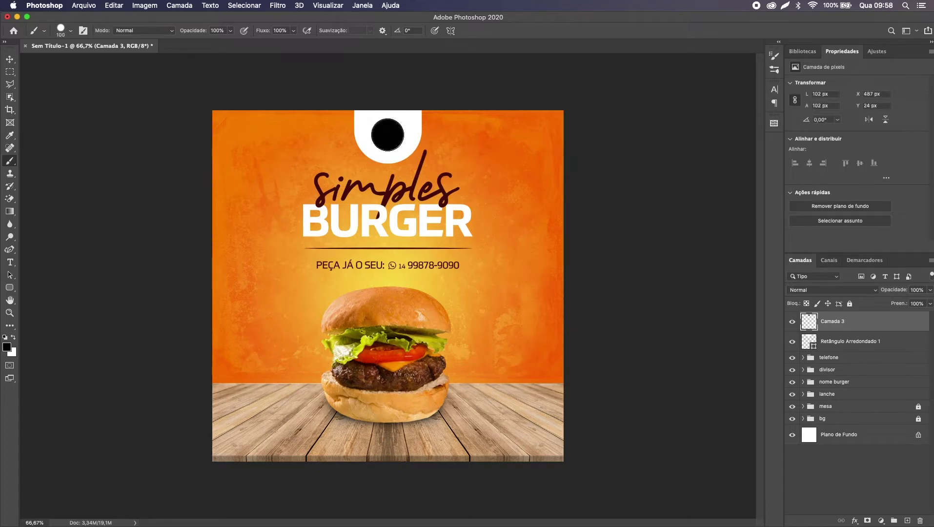
pyautogui.press('v')
pyautogui.press('super+a')
pyautogui.click(211, 31)
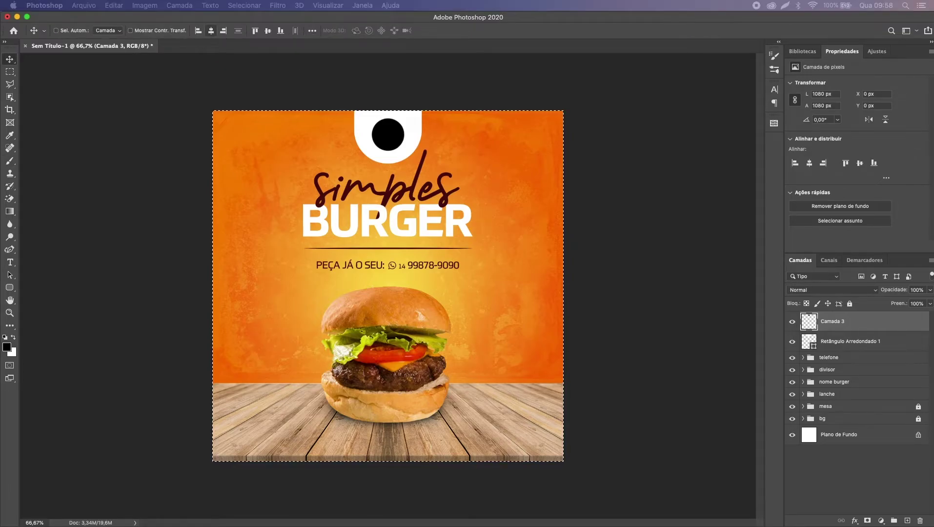
pyautogui.press('super+d')
pyautogui.press('Down')
pyautogui.press('Down')
pyautogui.press('Down')
pyautogui.press('Down')
pyautogui.press('Down')
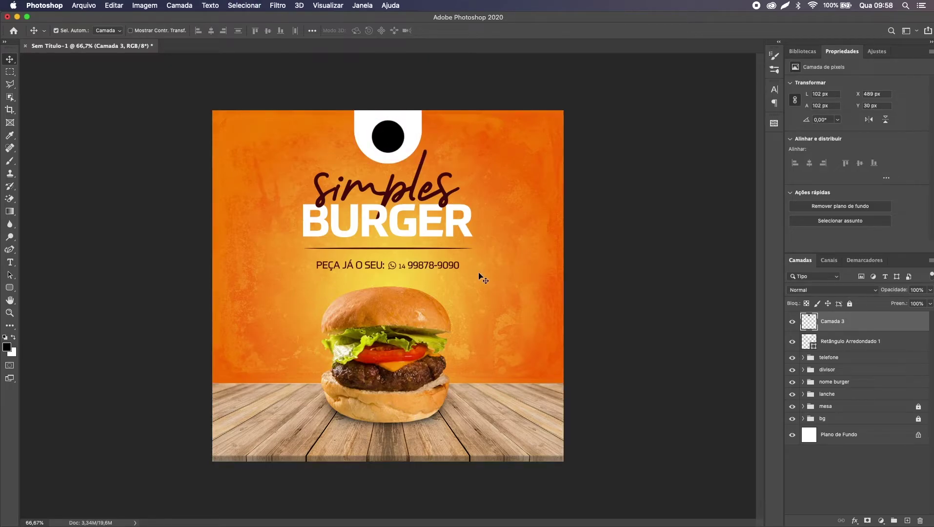
pyautogui.click(847, 362)
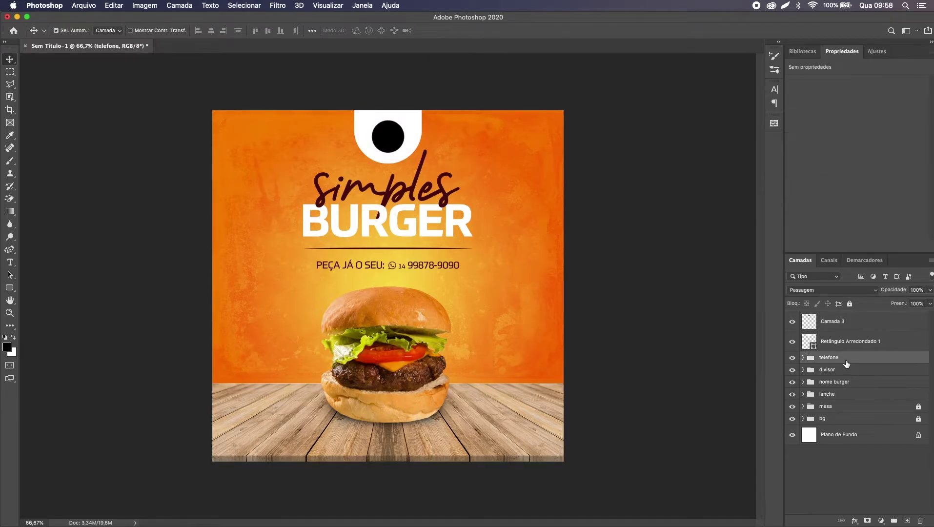
# Step: Move the telefone through lanche groups down 10 px together
pyautogui.keyDown('shift'); pyautogui.click(843, 398); pyautogui.keyUp('shift')
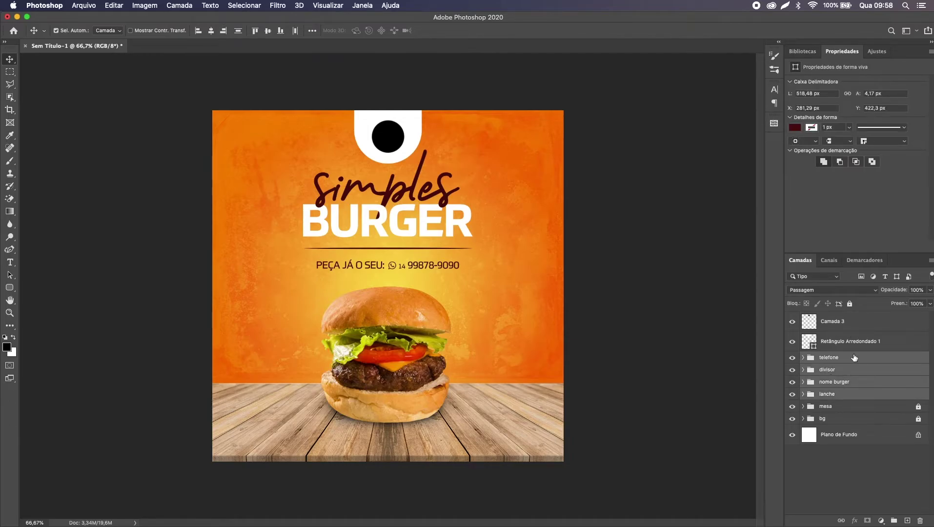
pyautogui.hotkey('shift', 'Down')
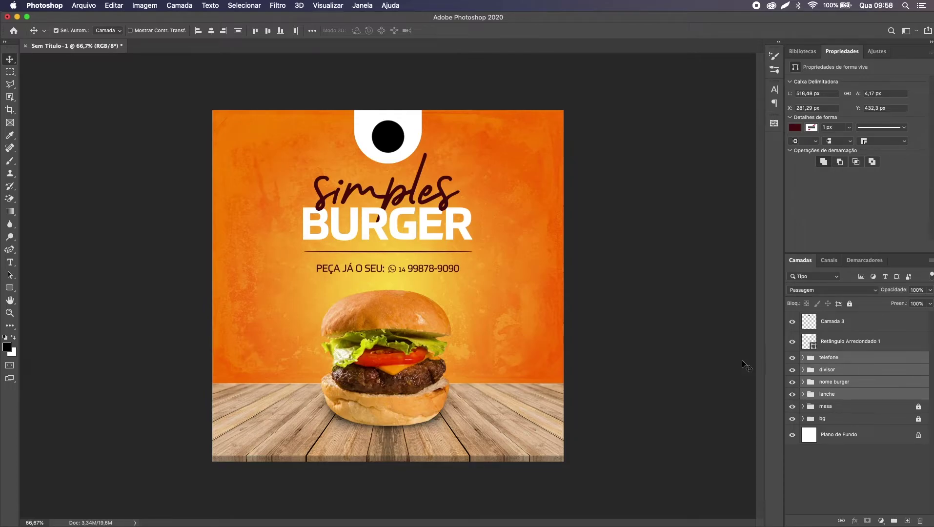
pyautogui.click(850, 363)
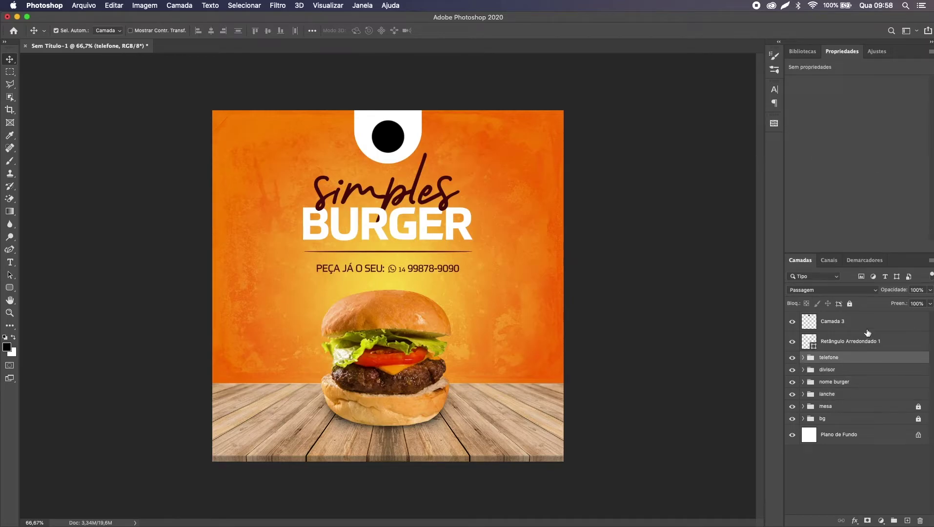
# Step: Group the black dot and tab shape layers into a group named logo
pyautogui.click(866, 329)
pyautogui.keyDown('shift'); pyautogui.click(861, 347); pyautogui.keyUp('shift')
pyautogui.press('super+g')
pyautogui.write('kg')
pyautogui.write('logo')
pyautogui.press('Return')
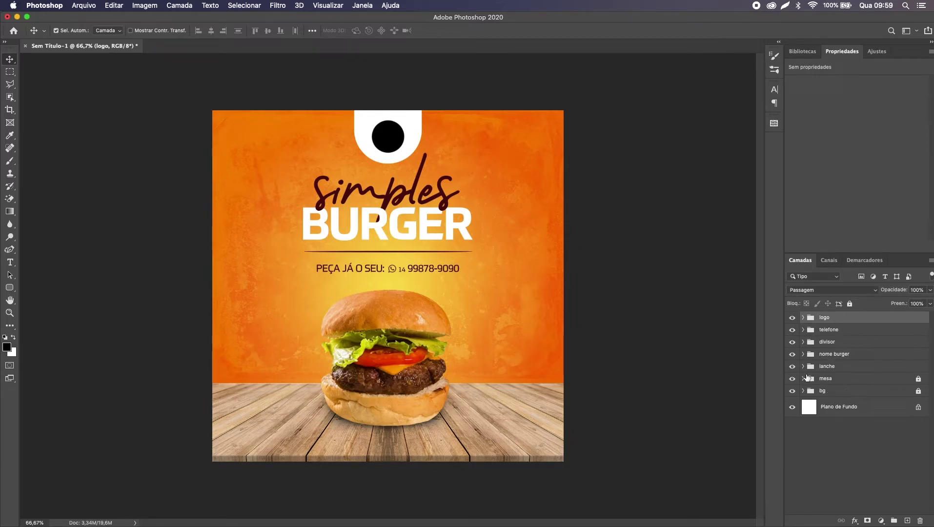
# Step: Hide the logo, title, divider, phone, table, vintage texture and pattern fill layers, keeping the burger visible
pyautogui.moveTo(793, 367); pyautogui.dragTo(796, 321)
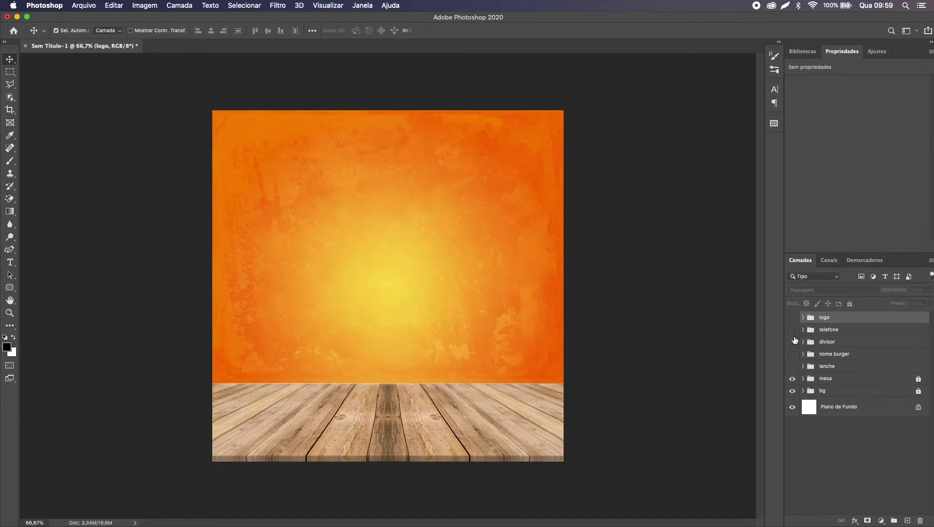
pyautogui.click(792, 379)
pyautogui.click(793, 367)
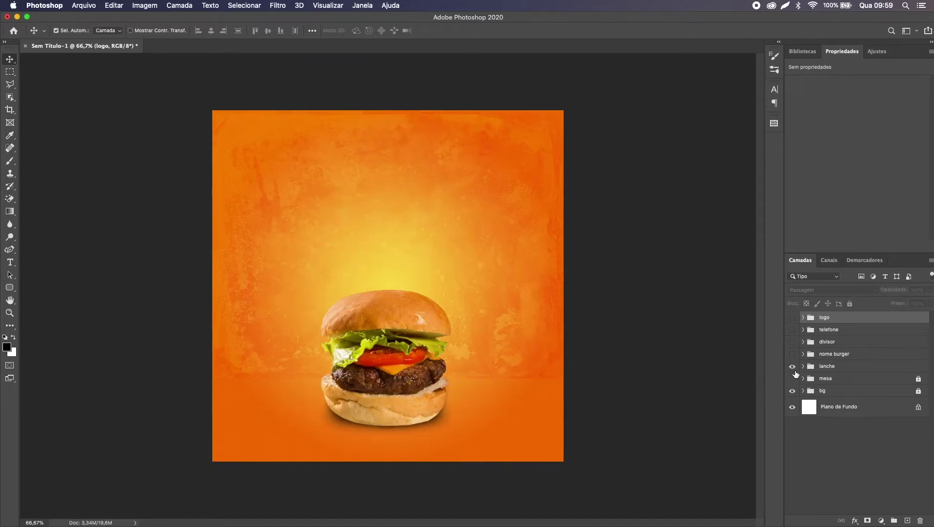
pyautogui.click(803, 391)
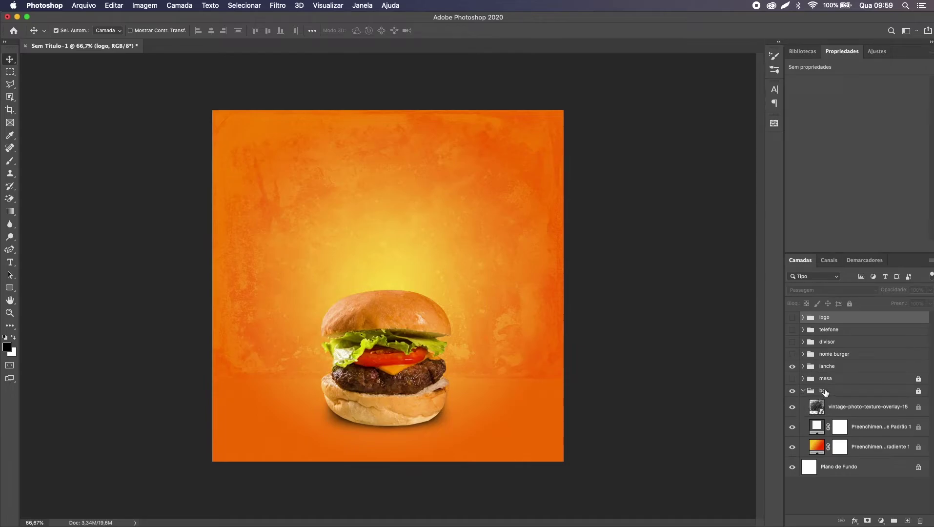
pyautogui.click(825, 393)
pyautogui.click(792, 407)
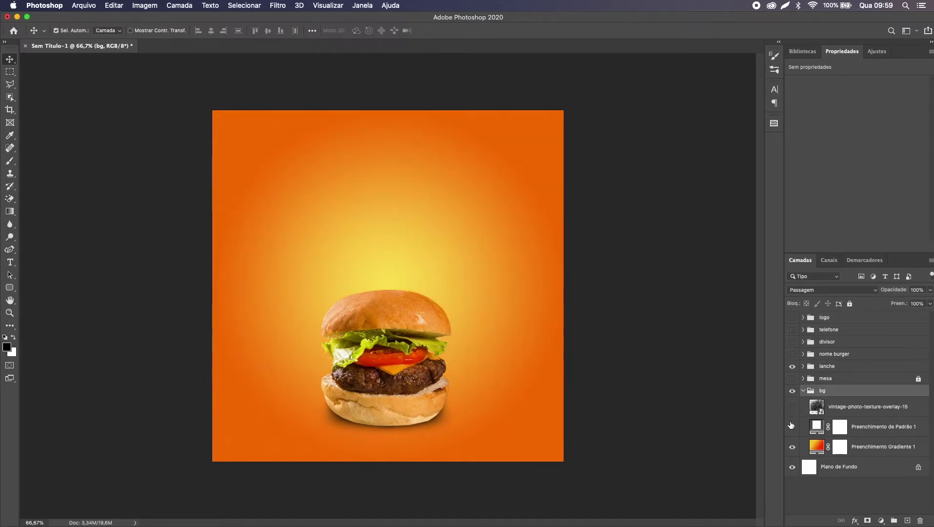
pyautogui.click(792, 426)
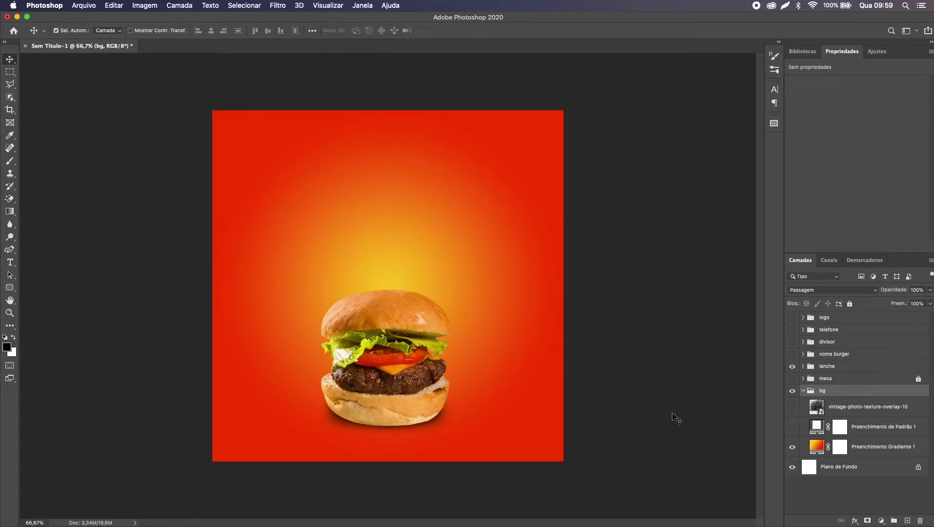
# Step: Convert Preenchimento Gradiente 1 to a smart object and move it 111 px down, leaving a white top band
pyautogui.rightClick(909, 447)
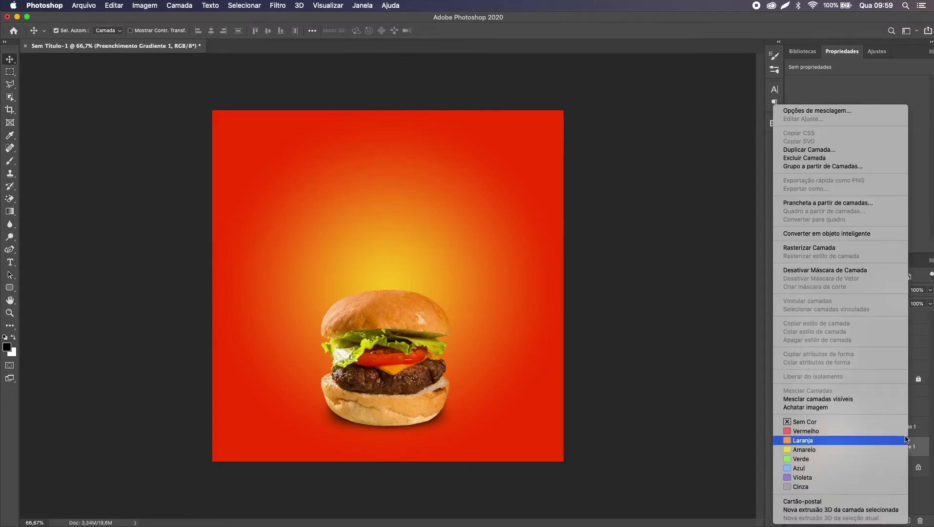
pyautogui.click(833, 234)
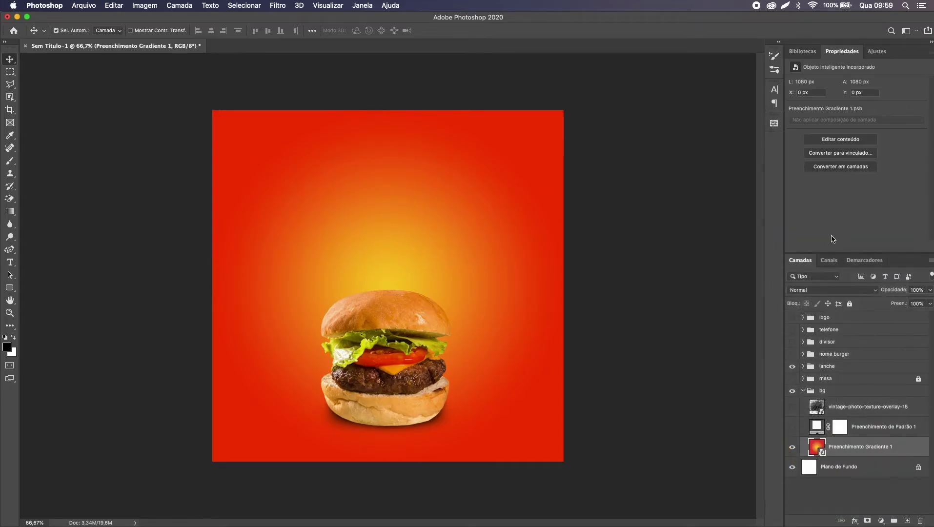
pyautogui.moveTo(567, 254); pyautogui.dragTo(527, 231)
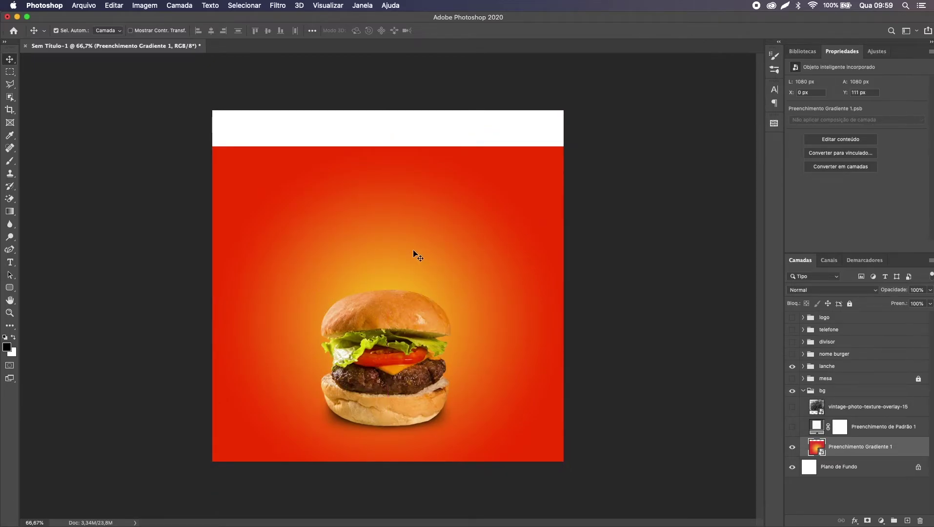
pyautogui.press('super+t')
pyautogui.press('super+z')
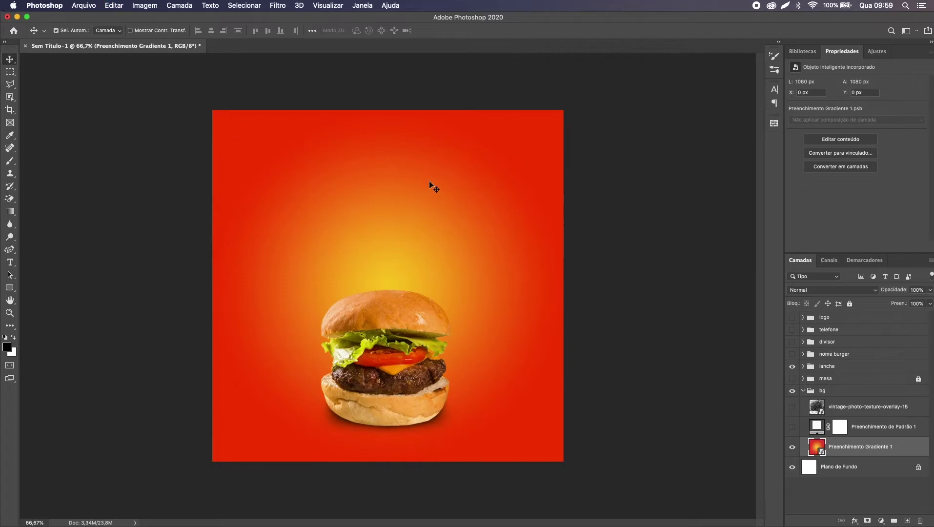
pyautogui.press('super+shift+z')
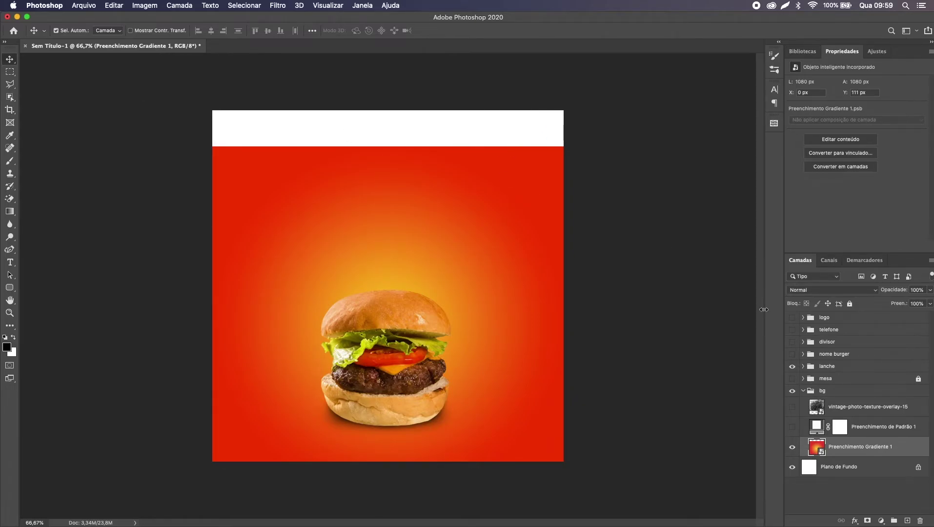
# Step: Rasterize the gradient layer and marquee-select the white band across the top of the canvas
pyautogui.rightClick(849, 447)
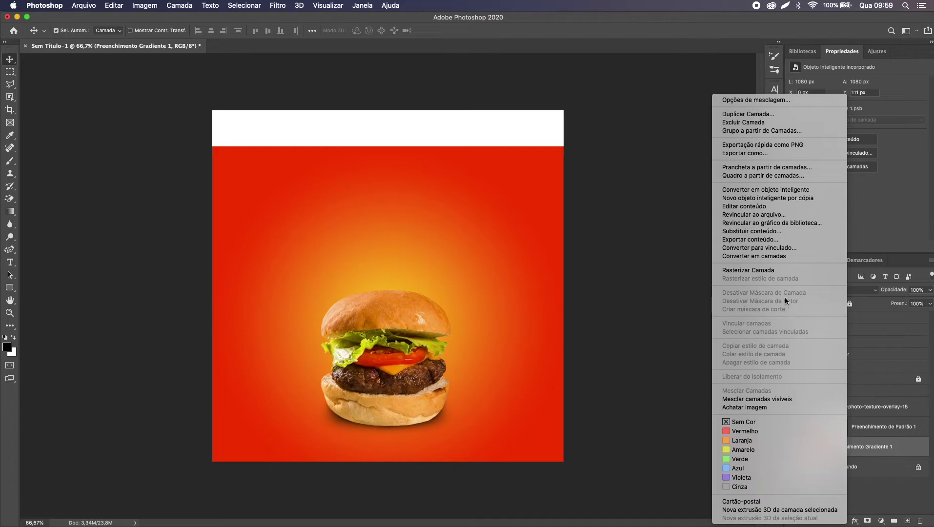
pyautogui.click(786, 271)
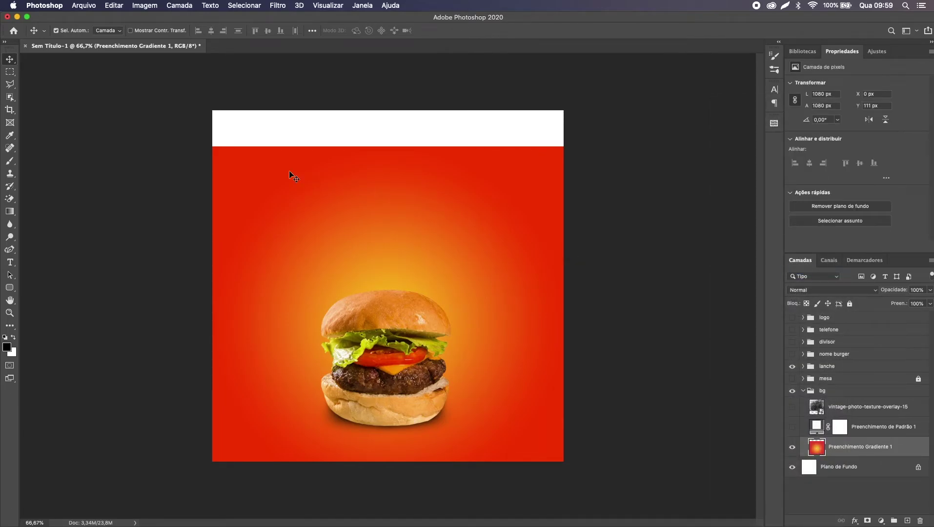
pyautogui.press('m')
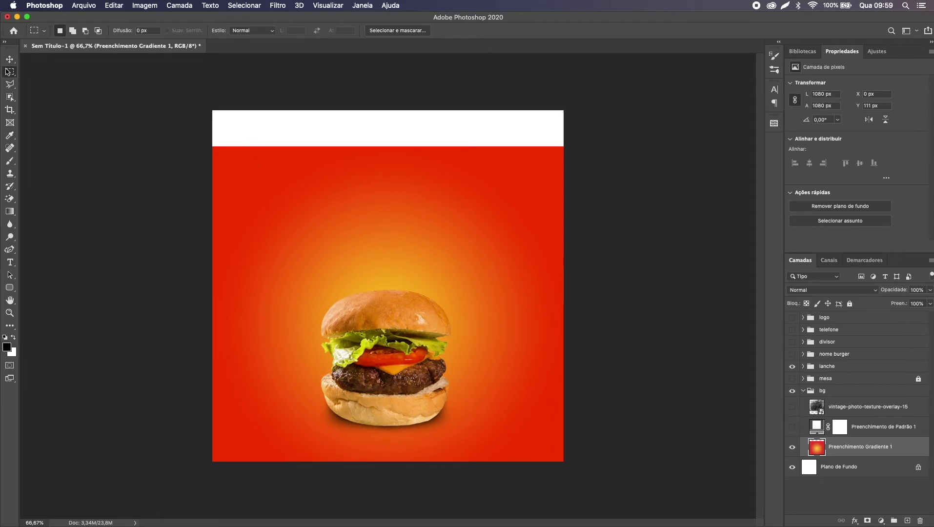
pyautogui.moveTo(212, 109); pyautogui.dragTo(584, 161)
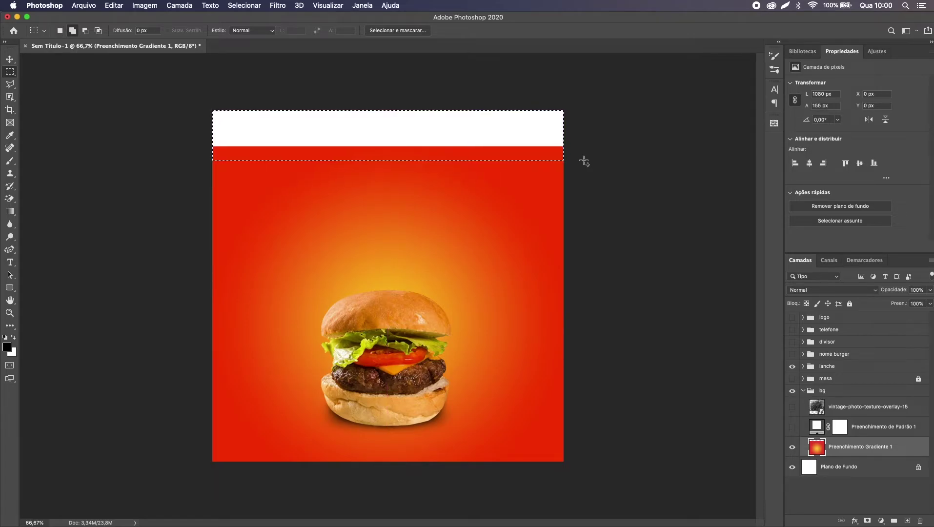
# Step: Fill the selected top band using Content-Aware fill
pyautogui.press('i')
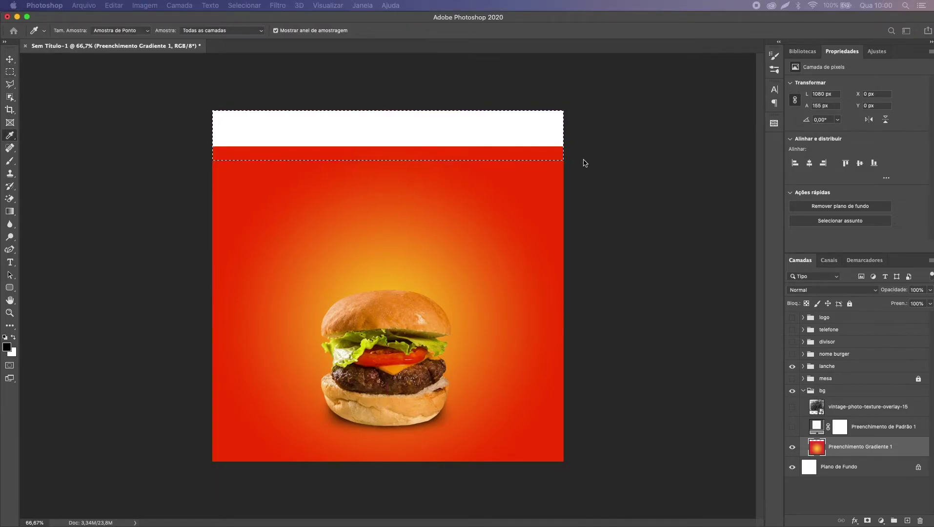
pyautogui.hotkey('shift', 'BackSpace')
pyautogui.moveTo(508, 168); pyautogui.dragTo(478, 150)
pyautogui.click(531, 162)
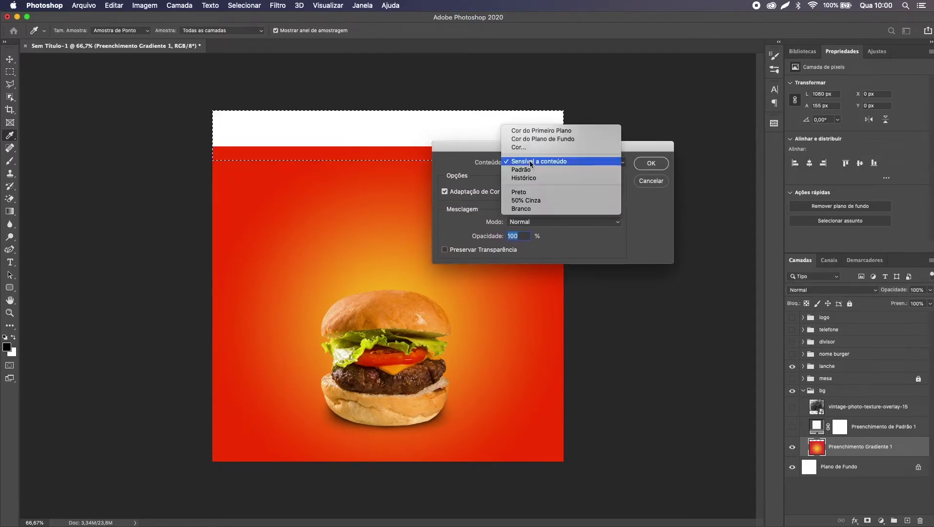
pyautogui.click(531, 161)
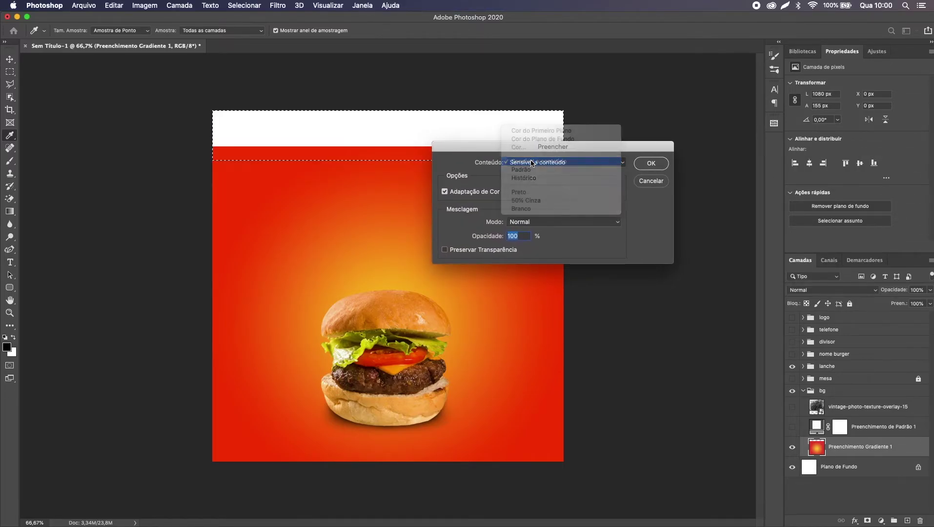
pyautogui.click(665, 163)
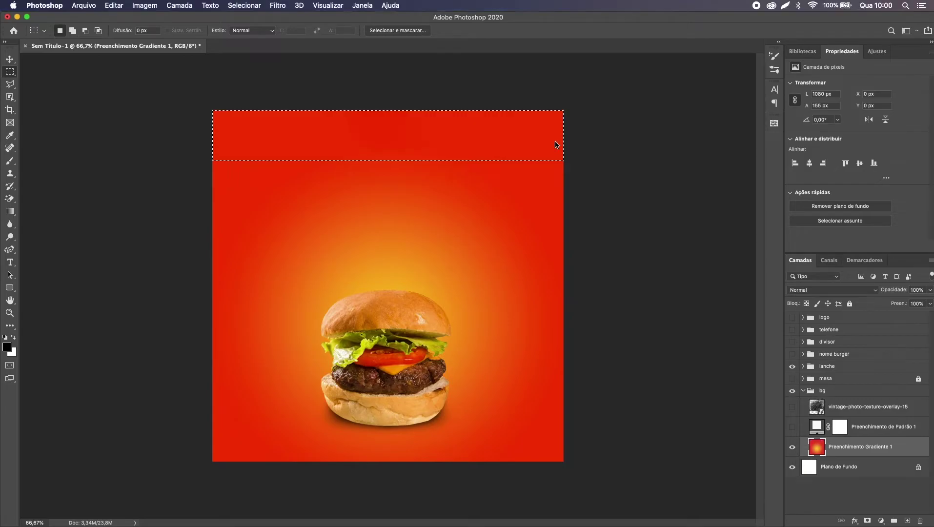
# Step: Deselect, then make the table, title, divider, phone line and logo layers visible again
pyautogui.press('super+d')
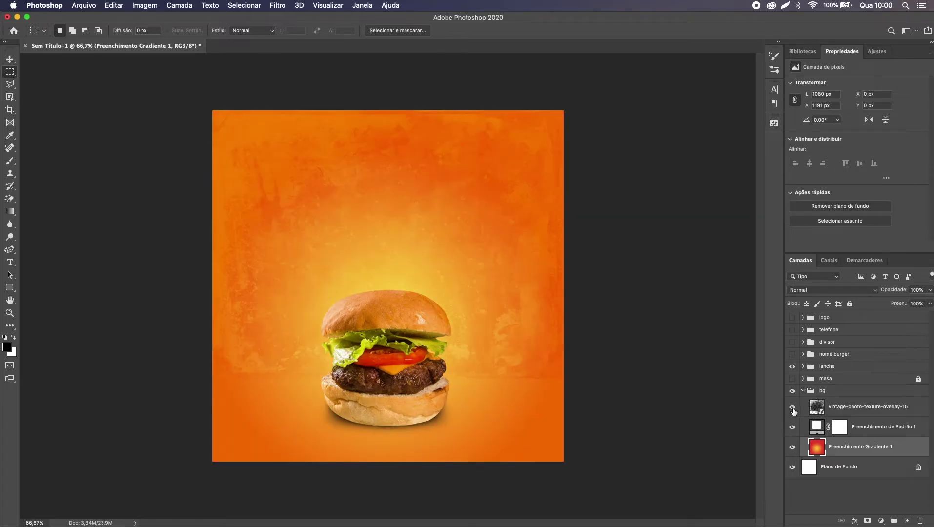
pyautogui.click(792, 379)
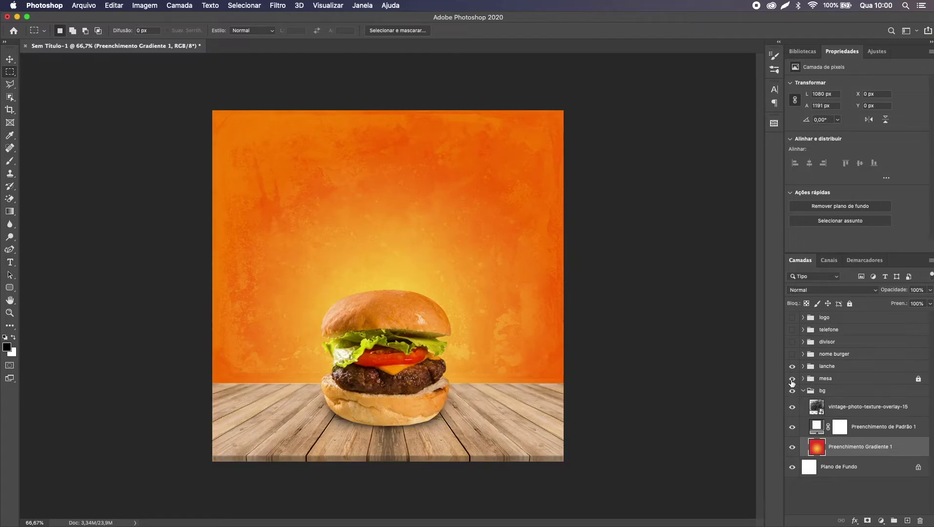
pyautogui.click(792, 354)
pyautogui.click(793, 341)
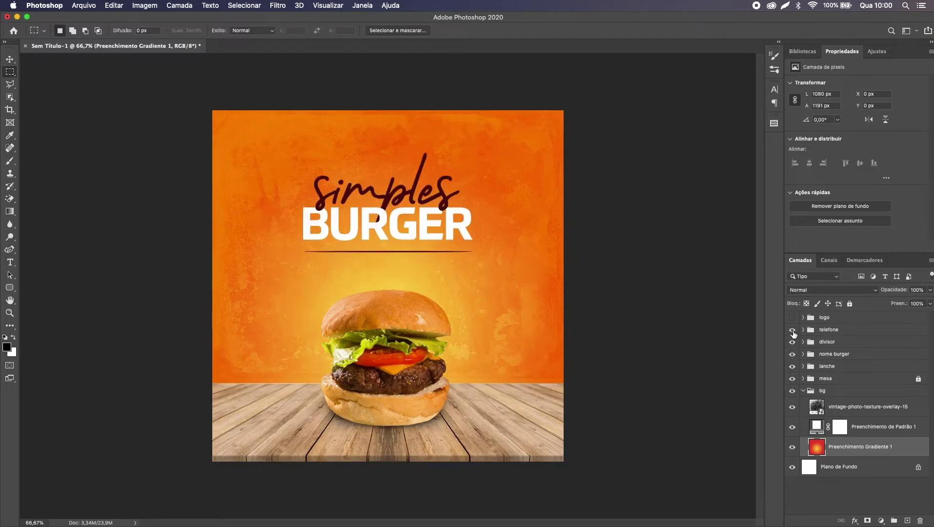
pyautogui.click(793, 330)
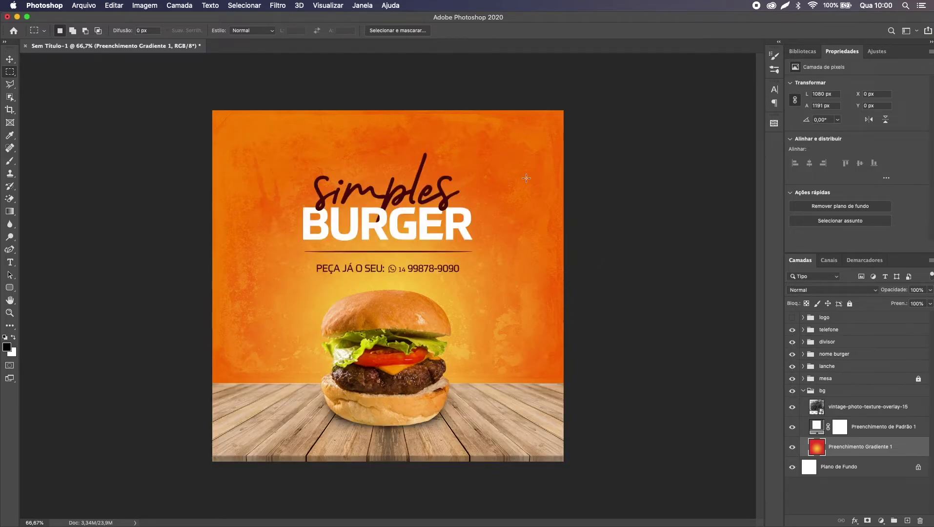
pyautogui.press('v')
pyautogui.click(793, 318)
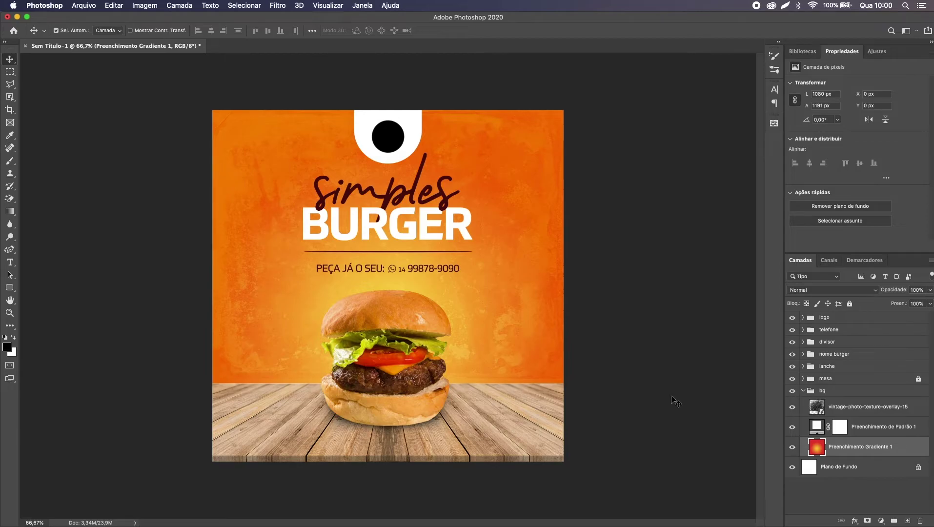
# Step: Collapse the bg group and lock it
pyautogui.click(800, 391)
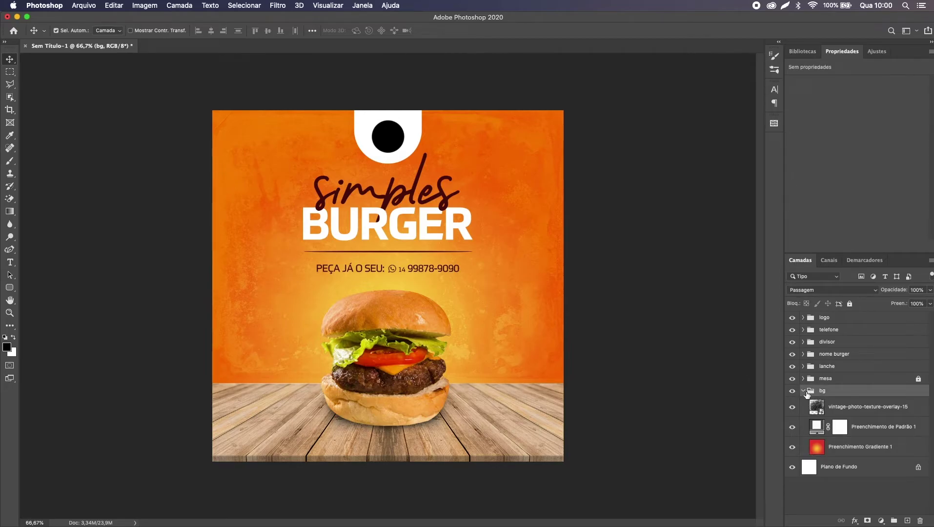
pyautogui.click(804, 391)
pyautogui.press('super+slash')
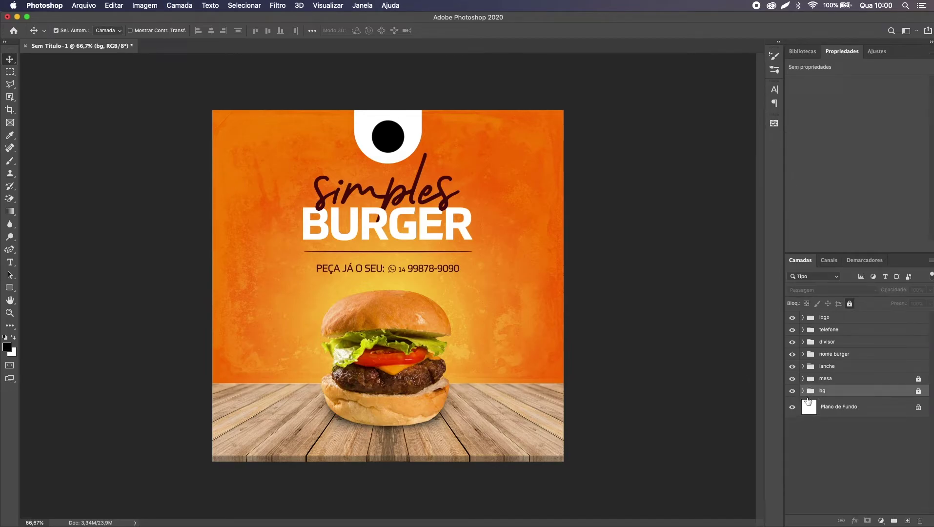
# Step: In Illustrator, clear the selection and place a new text object, scaling it up large
pyautogui.press('super+Tab')
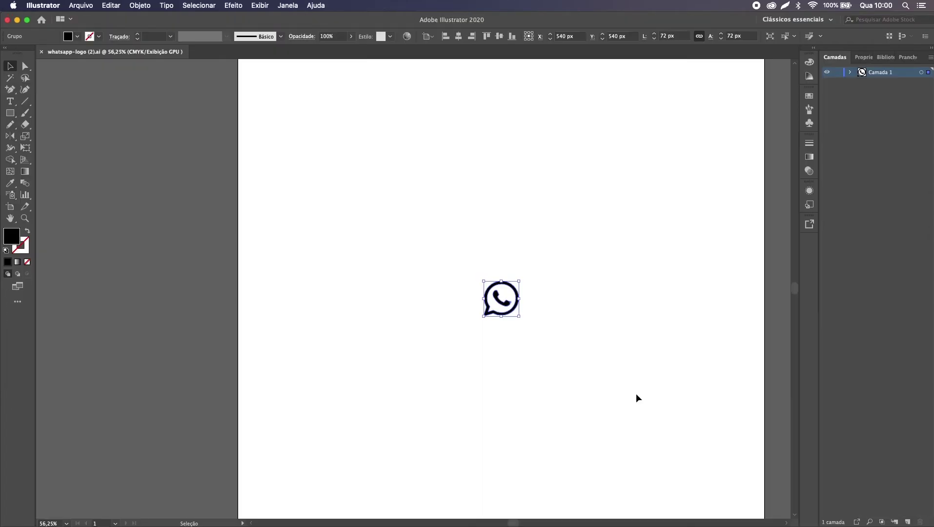
pyautogui.click(424, 279)
pyautogui.moveTo(402, 236); pyautogui.dragTo(635, 346)
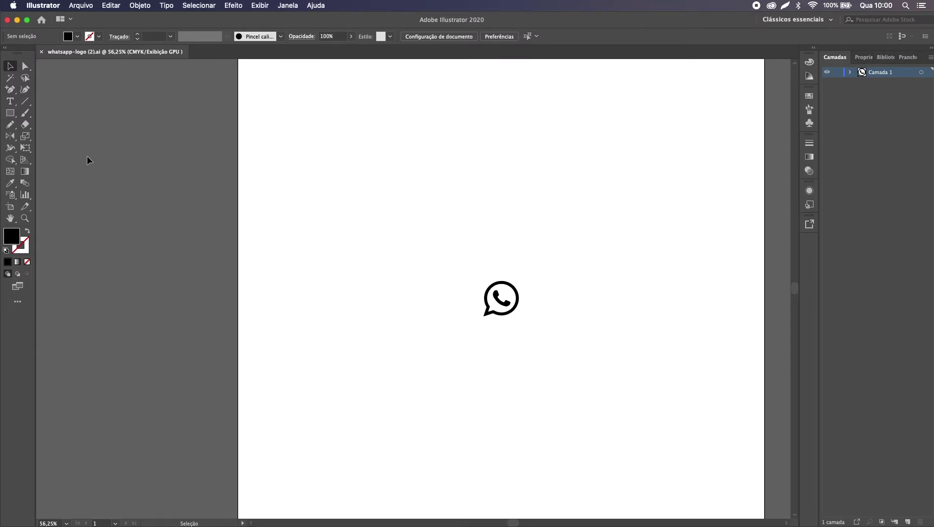
pyautogui.press('t')
pyautogui.click(319, 213)
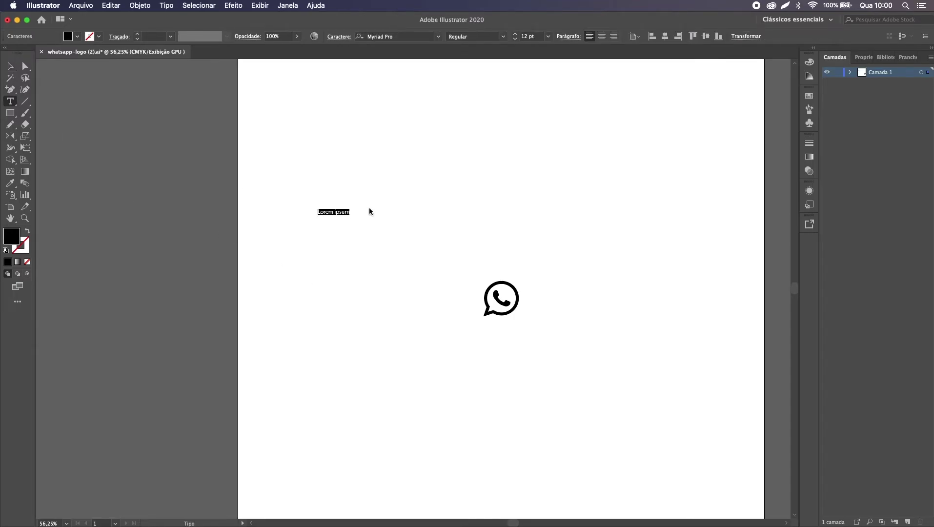
pyautogui.press('BackSpace')
pyautogui.press('Escape')
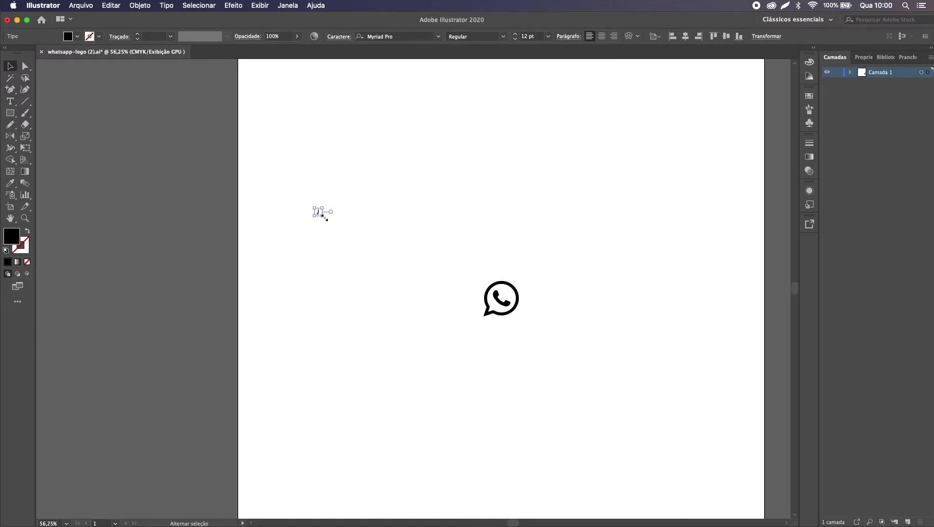
pyautogui.moveTo(335, 222); pyautogui.dragTo(415, 279)
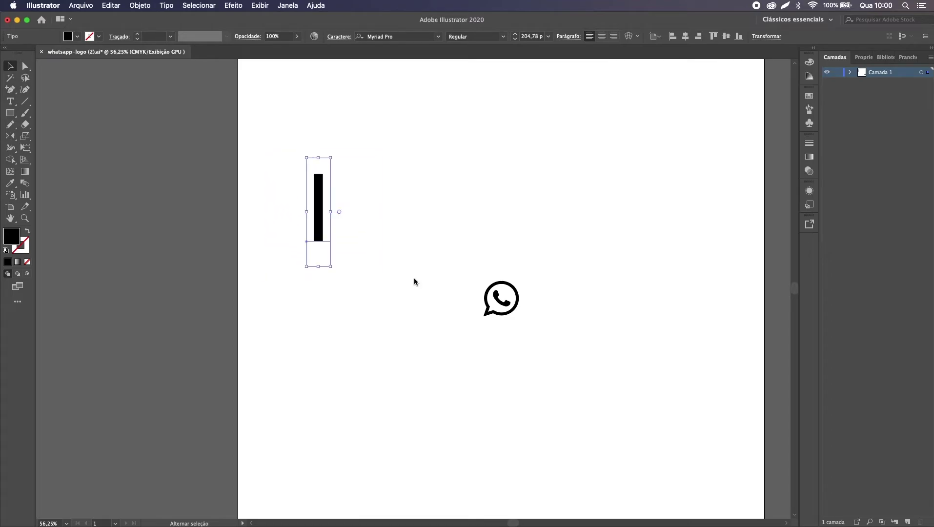
# Step: Set the text font to Prometo Medium and convert it to outlines
pyautogui.click(391, 36)
pyautogui.write('prometo')
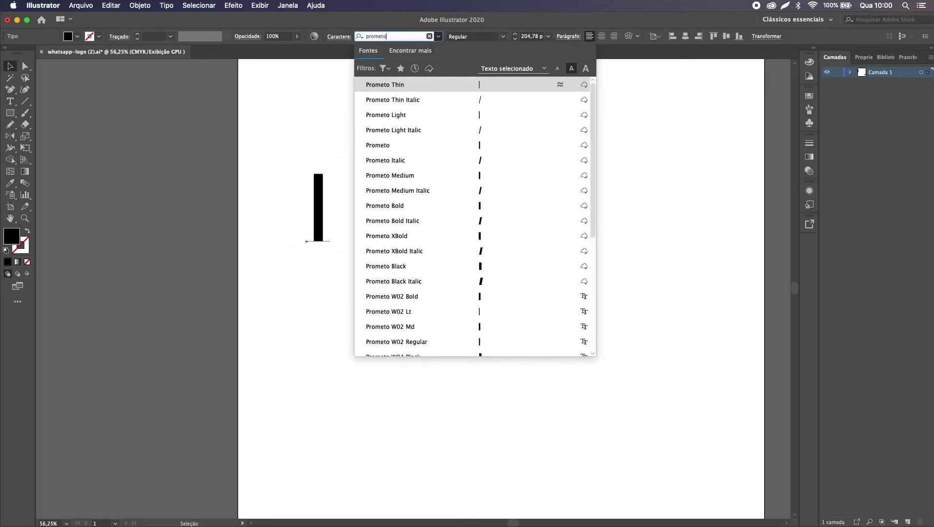
pyautogui.click(447, 175)
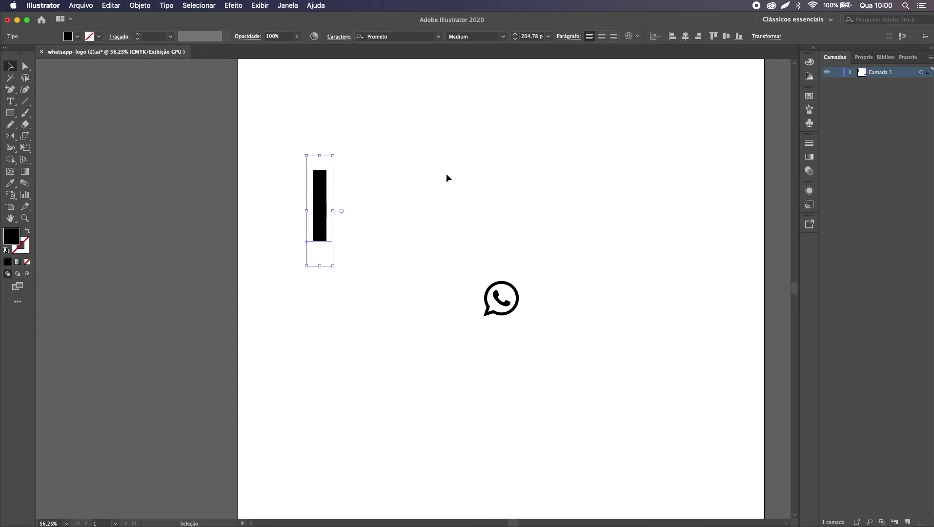
pyautogui.press('super')
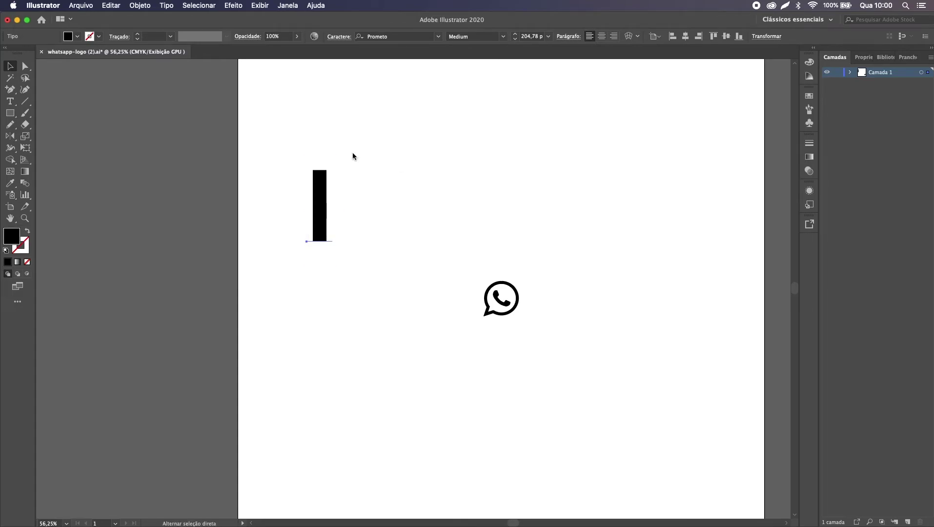
pyautogui.press('shift+super+o')
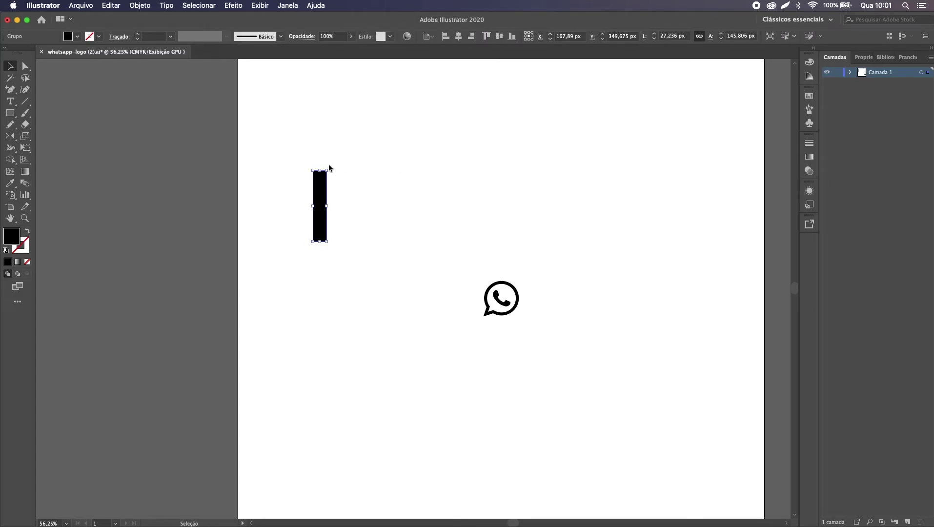
# Step: Rotate the bar 45° and add a rotated copy crossing it to form an X
pyautogui.moveTo(330, 167); pyautogui.dragTo(362, 185)
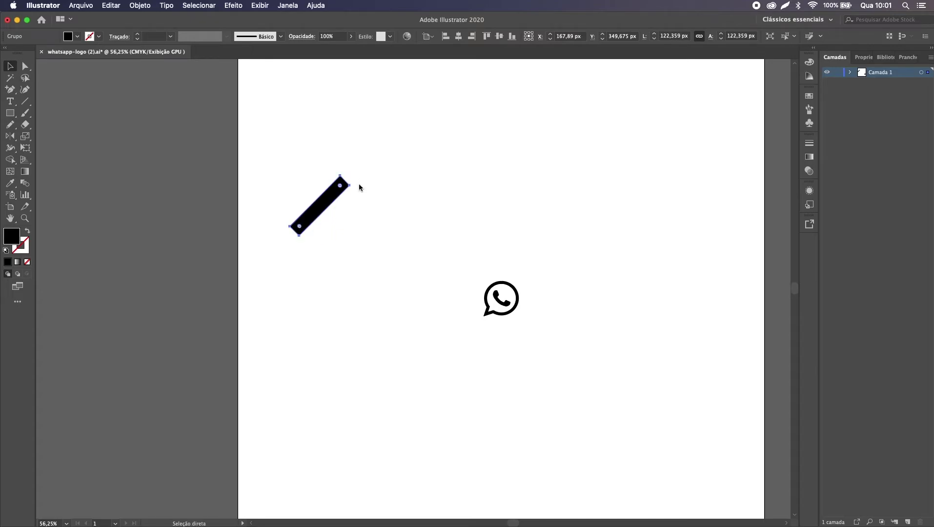
pyautogui.press('super')
pyautogui.moveTo(356, 184); pyautogui.dragTo(380, 251)
# Step: Scale the X proportionally from 122.359 px down to 24.649 px and reselect it
pyautogui.press('super')
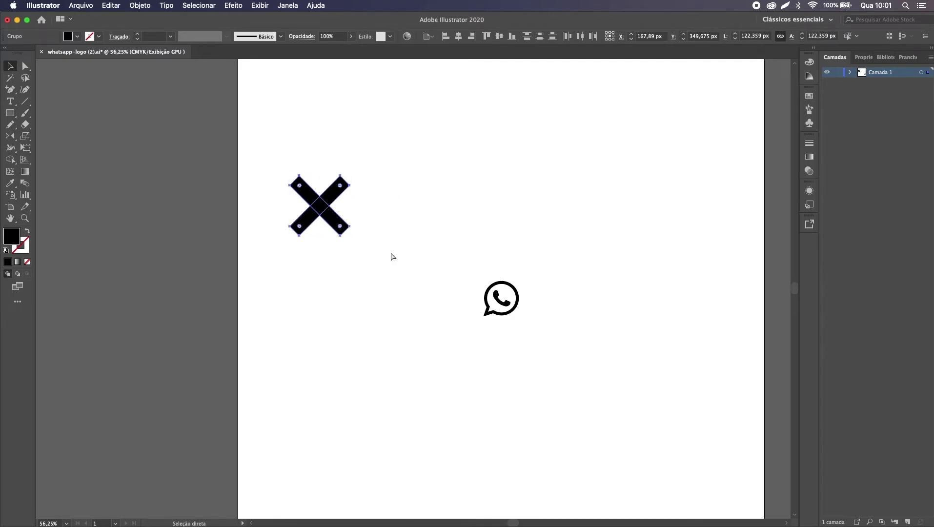
pyautogui.press('shift')
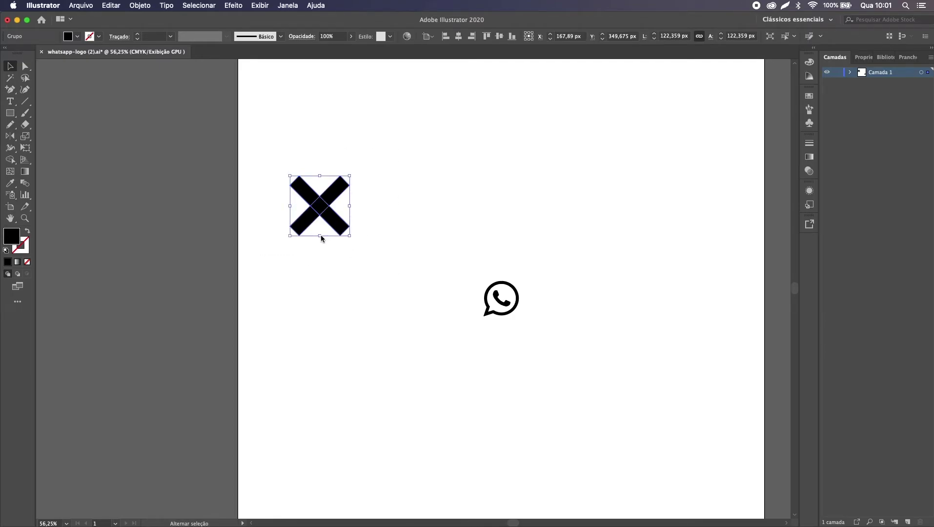
pyautogui.moveTo(321, 237); pyautogui.dragTo(325, 215)
pyautogui.click(297, 182)
pyautogui.moveTo(296, 177); pyautogui.dragTo(362, 239)
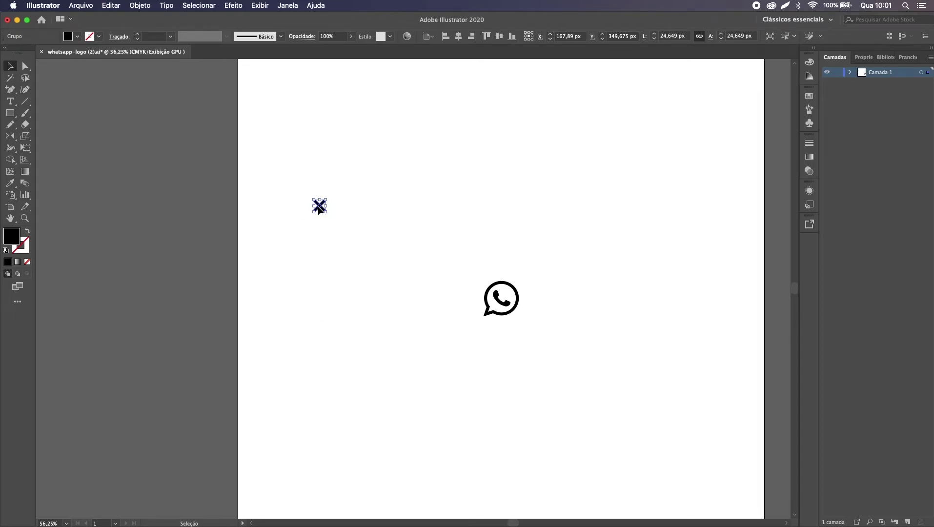
# Step: Duplicate the X downward with Ctrl+D repeats, deleting the extra bottom copy to leave seven
pyautogui.moveTo(318, 209); pyautogui.dragTo(318, 226)
pyautogui.press('super')
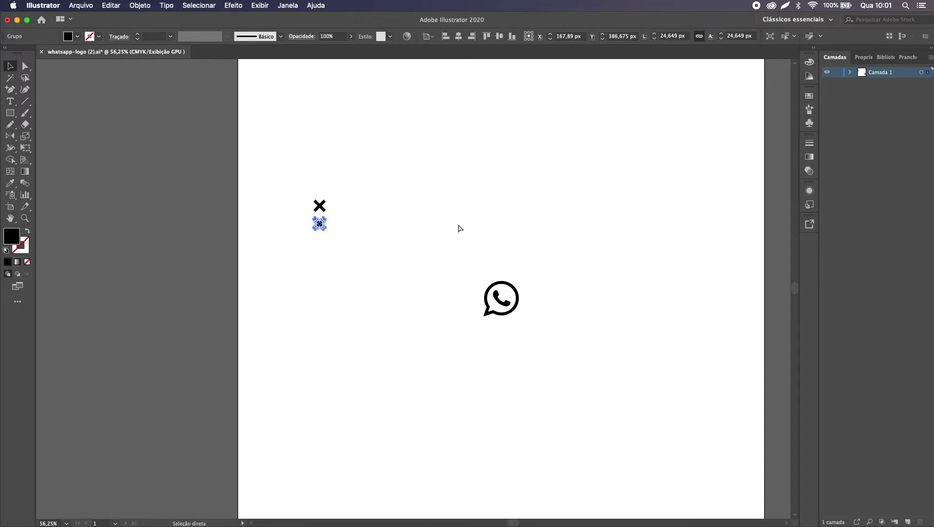
pyautogui.press('super+d')
pyautogui.press('super+d')
pyautogui.press('super+d')
pyautogui.press('super+d')
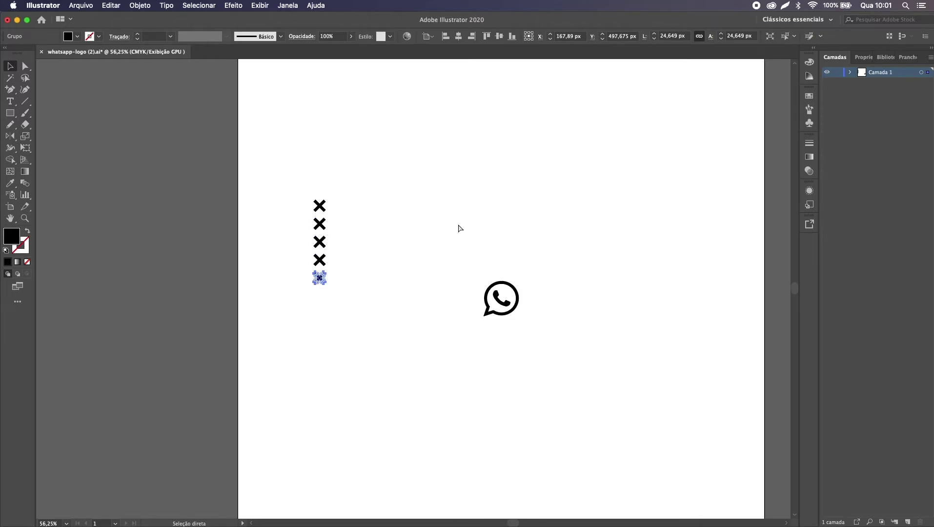
pyautogui.press('super+d')
pyautogui.press('super+d')
pyautogui.press('super+d')
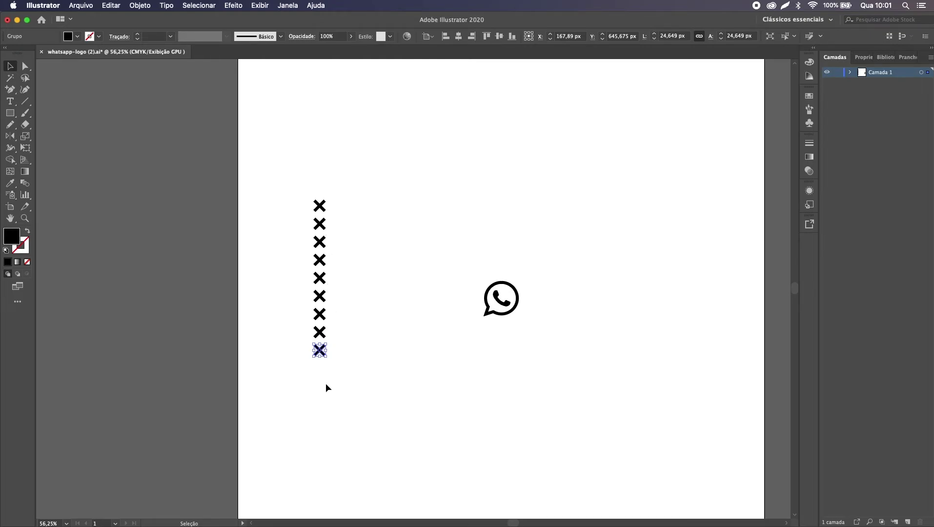
pyautogui.press('Delete')
pyautogui.click(323, 331)
pyautogui.press('Delete')
# Step: Select the seven-X column and paste it into the burger poster in Photoshop
pyautogui.press('super+a')
pyautogui.click(357, 230)
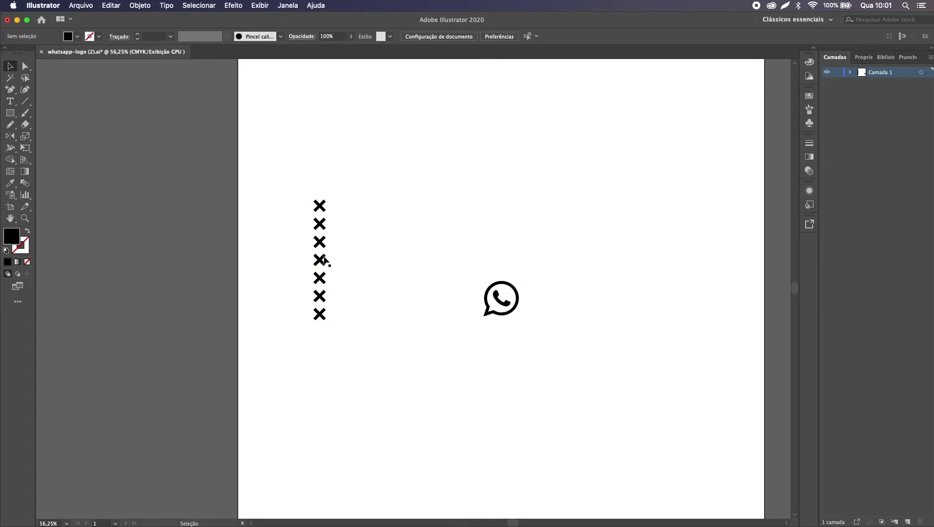
pyautogui.moveTo(333, 348); pyautogui.dragTo(286, 180)
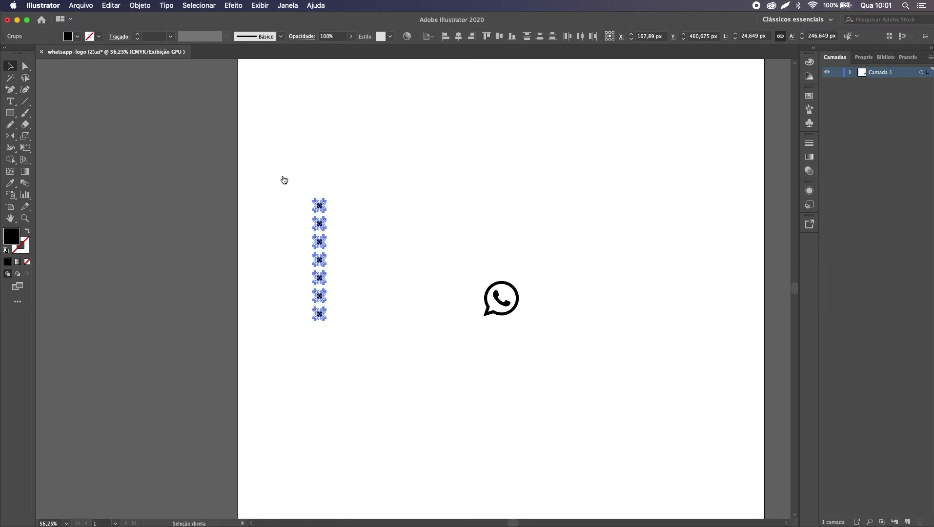
pyautogui.press('super+Tab')
pyautogui.press('super+v')
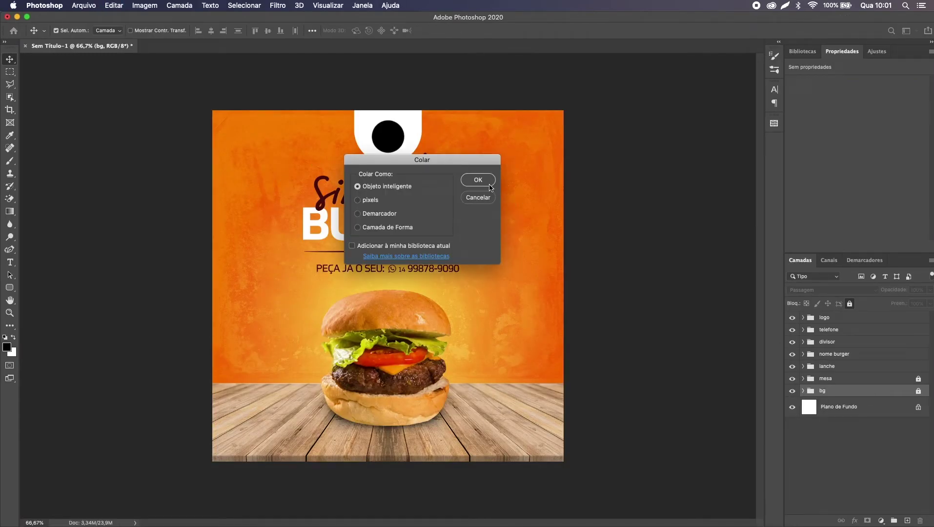
# Step: Paste the X column as a smart object and position it at the poster's top-right using guides
pyautogui.press('Return')
pyautogui.moveTo(390, 262); pyautogui.dragTo(553, 142)
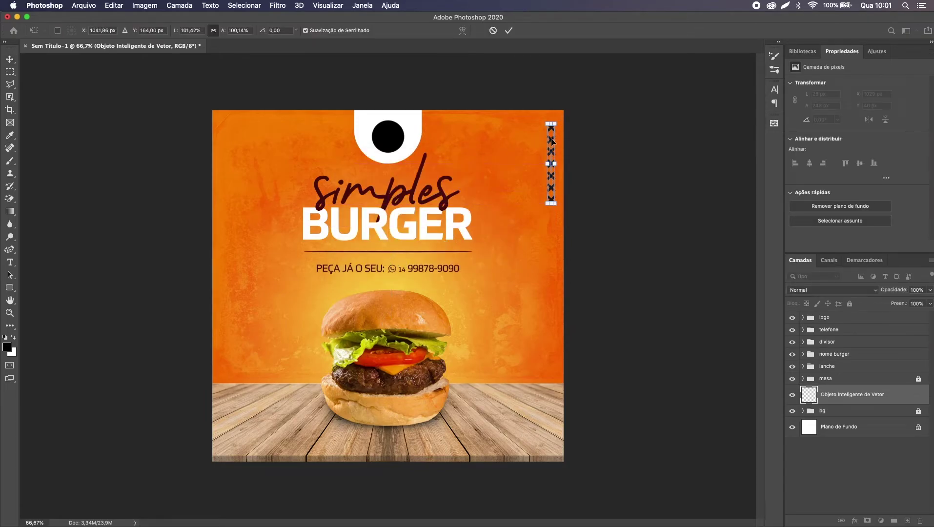
pyautogui.press('Return')
pyautogui.press('super+semicolon')
pyautogui.press('Left')
pyautogui.press('Left')
pyautogui.press('Left')
pyautogui.press('Left')
pyautogui.press('Left')
pyautogui.press('Left')
pyautogui.press('Left')
pyautogui.press('Left')
pyautogui.press('Left')
pyautogui.press('Left')
pyautogui.press('Left')
pyautogui.press('Left')
pyautogui.press('Left')
pyautogui.press('Left')
pyautogui.press('Left')
pyautogui.press('Left')
pyautogui.press('Left')
pyautogui.press('Left')
pyautogui.press('Left')
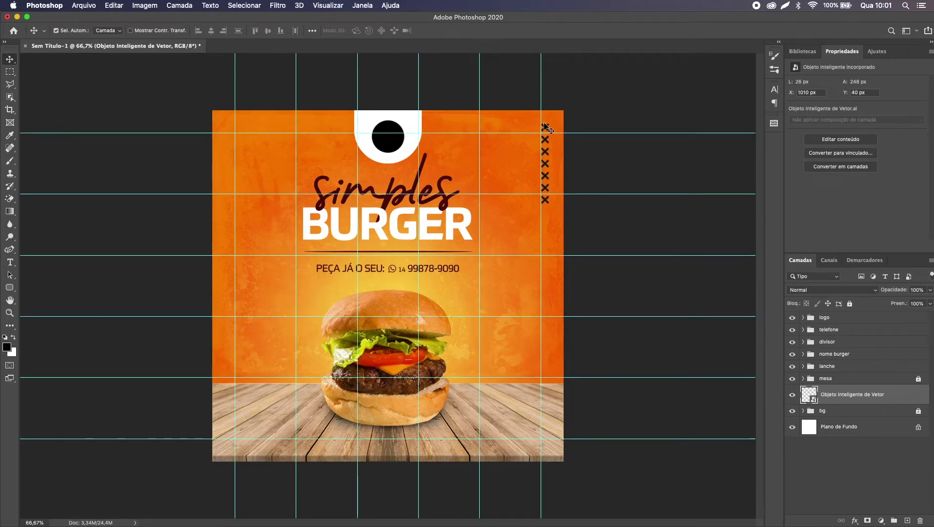
# Step: Place a duplicate X column on the left edge above the table, then hide the guides
pyautogui.moveTo(551, 140); pyautogui.dragTo(232, 301)
pyautogui.press('Up')
pyautogui.press('Up')
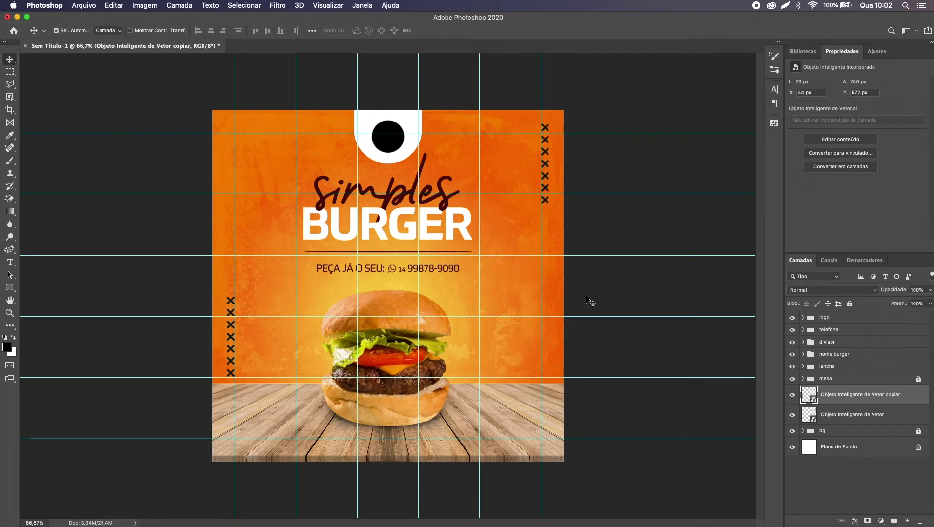
pyautogui.press('super+semicolon')
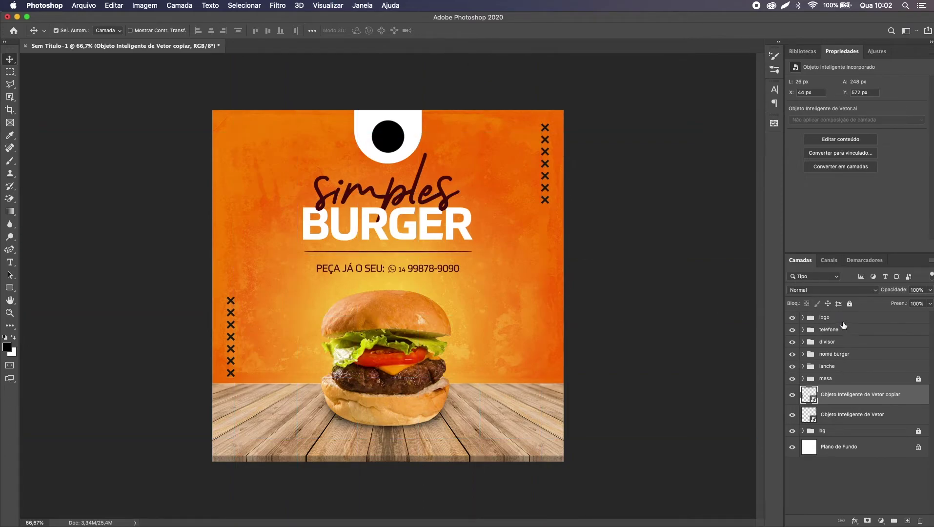
# Step: Set the X column layers to Dividir blend mode and lower their opacity to 25%
pyautogui.click(824, 291)
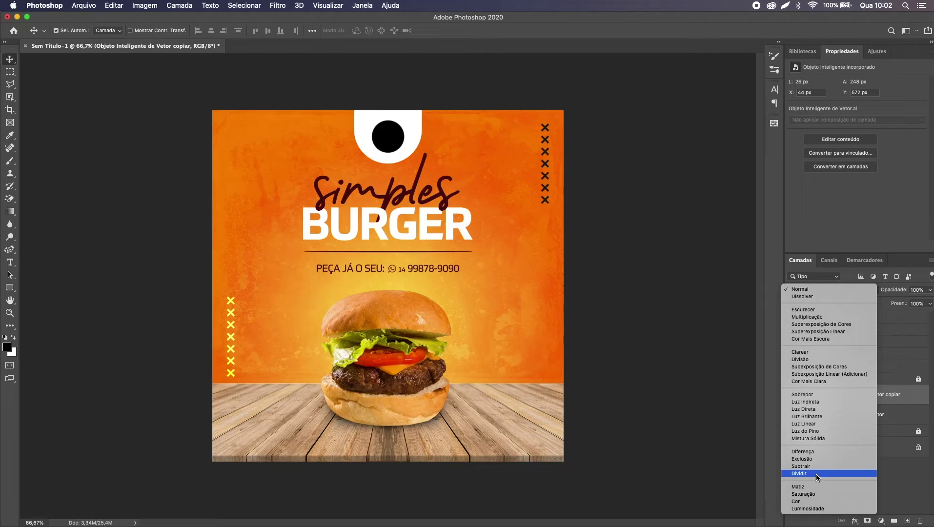
pyautogui.press('Escape')
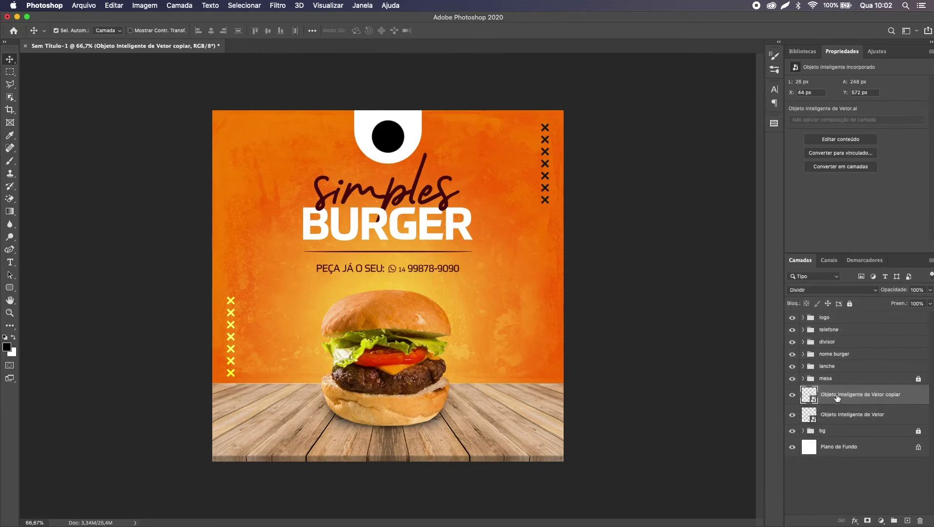
pyautogui.click(836, 413)
pyautogui.click(827, 290)
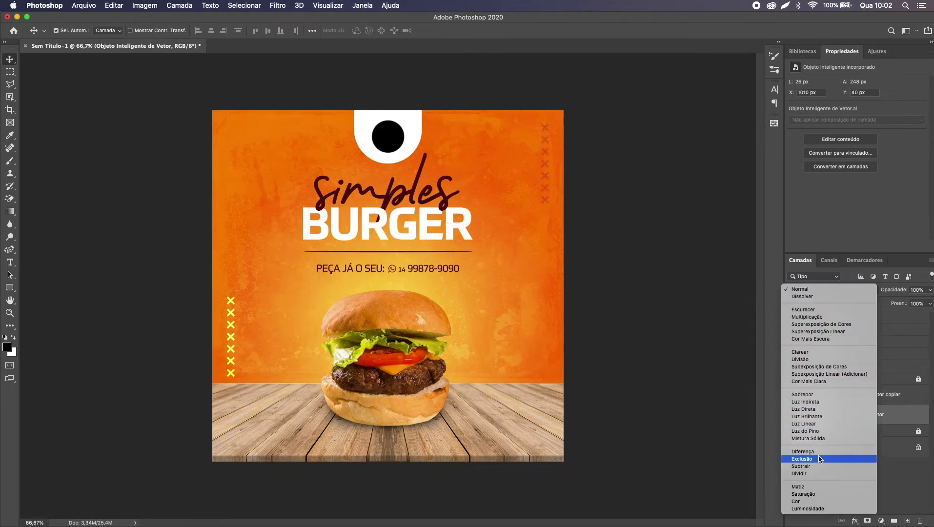
pyautogui.click(821, 472)
pyautogui.keyDown('shift'); pyautogui.click(865, 401); pyautogui.keyUp('shift')
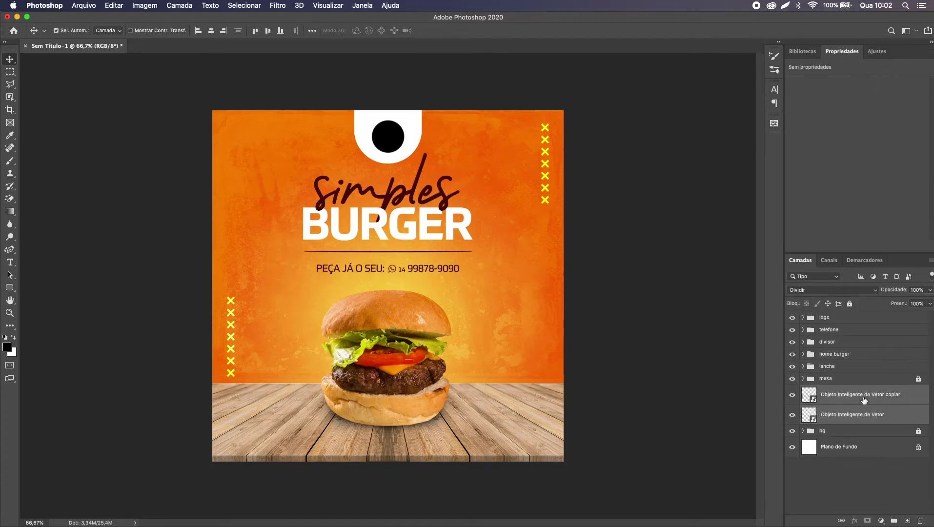
pyautogui.press('3')
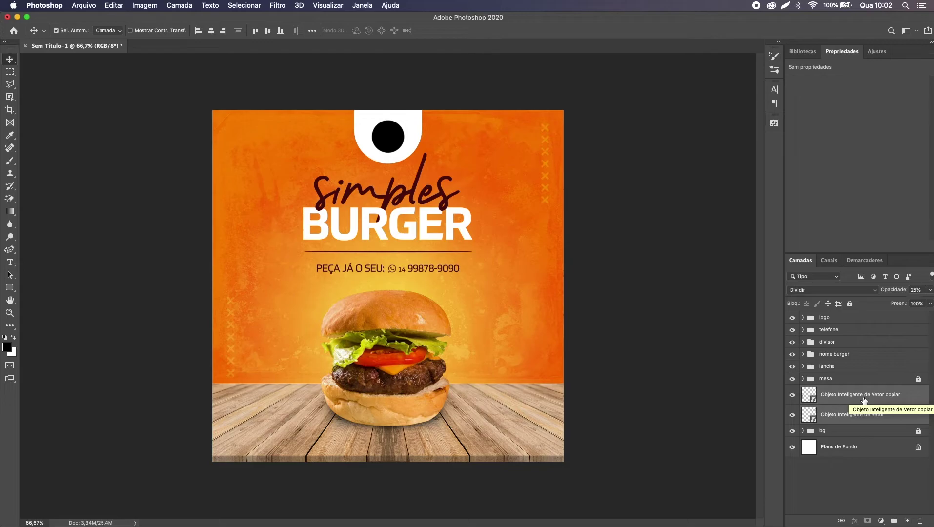
# Step: Group both X layers into a folder named elementos and move it above telefone
pyautogui.press('super+g')
pyautogui.doubleClick(839, 391)
pyautogui.write('elementos')
pyautogui.press('Return')
pyautogui.moveTo(840, 391); pyautogui.dragTo(841, 328)
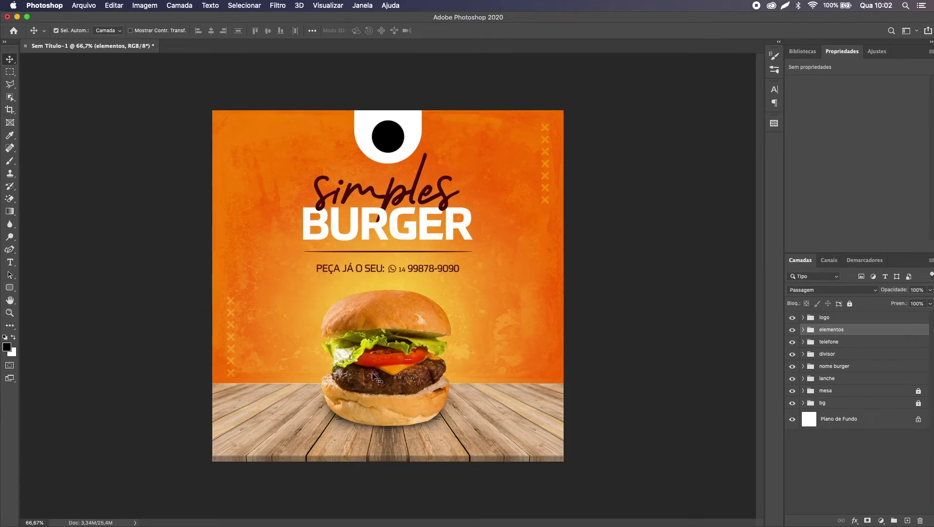
# Step: Select the Camada 1 burger layer in the lanche group and open the Camera Raw filter
pyautogui.click(804, 367)
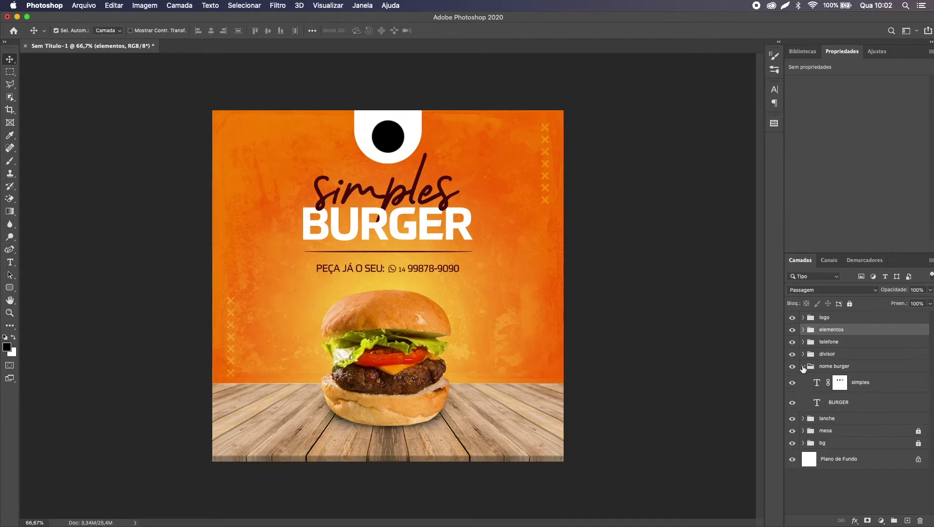
pyautogui.click(803, 366)
pyautogui.click(803, 379)
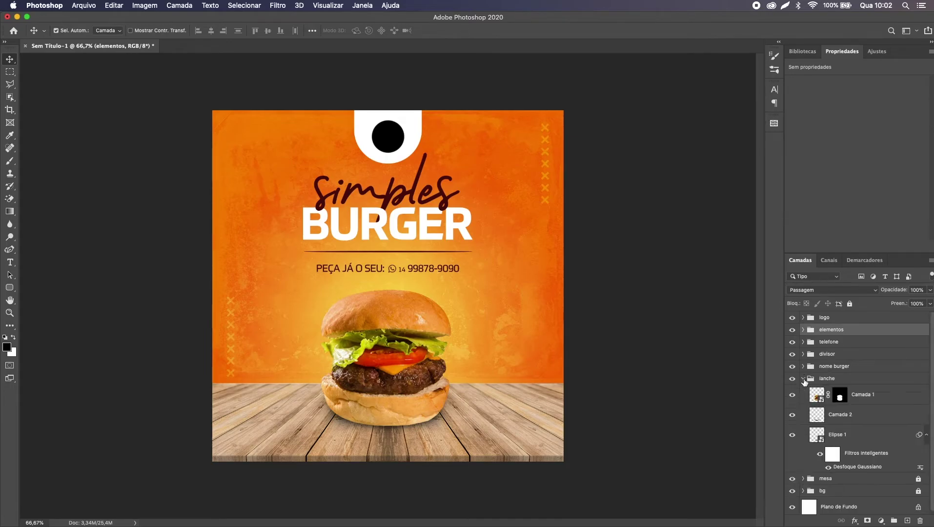
pyautogui.click(821, 402)
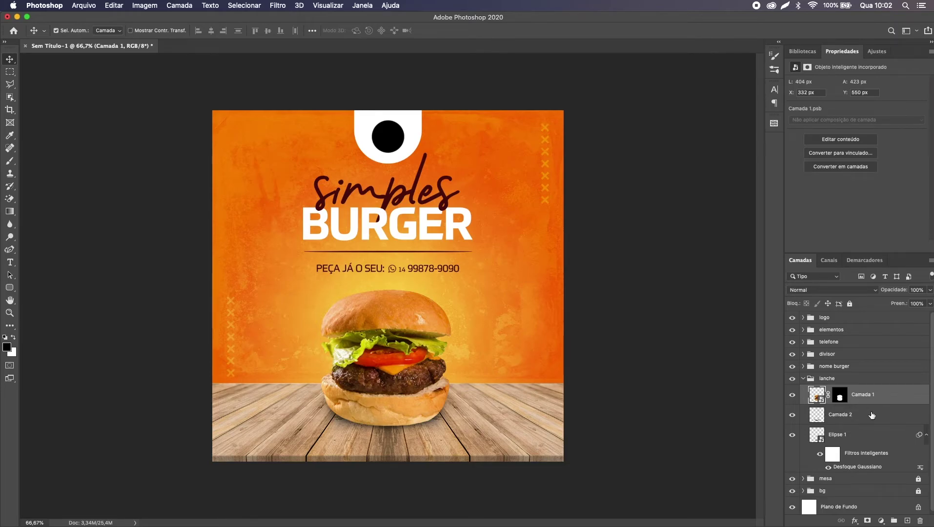
pyautogui.press('shift+super+a')
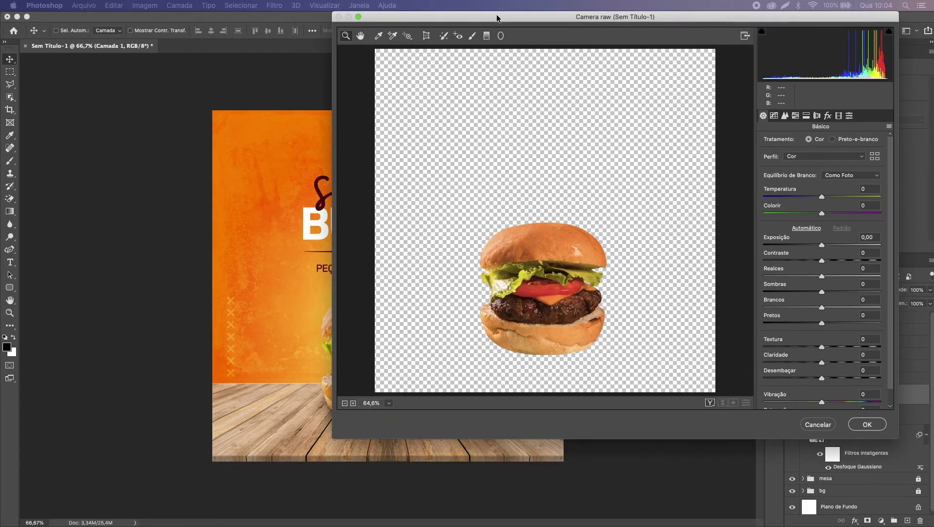
pyautogui.moveTo(496, 14); pyautogui.dragTo(338, 47)
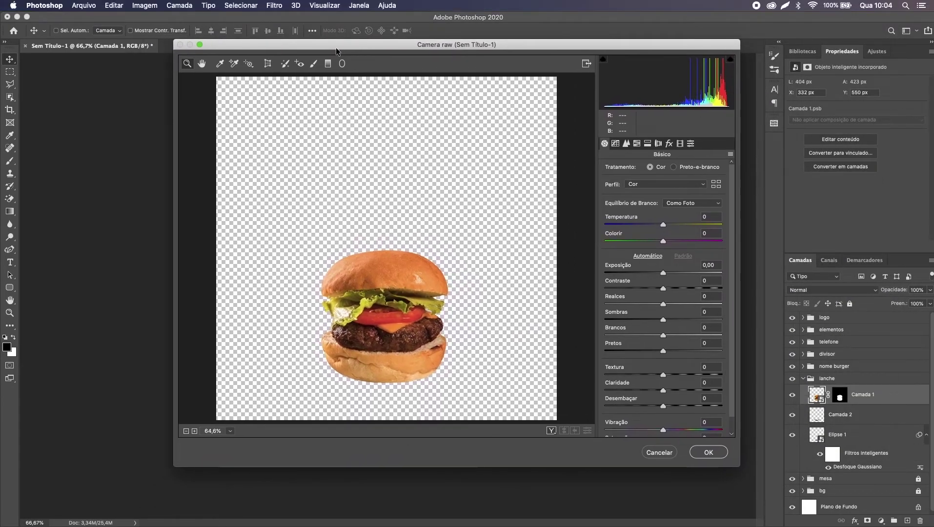
# Step: Try out temperature, tint, exposure and contrast in Camera Raw, resetting each back to 0
pyautogui.scroll(-2, 640, 387)
pyautogui.scroll(2, 640, 387)
pyautogui.moveTo(663, 225); pyautogui.dragTo(708, 241)
pyautogui.doubleClick(621, 225)
pyautogui.doubleClick(708, 240)
pyautogui.moveTo(663, 273); pyautogui.dragTo(614, 271)
pyautogui.doubleClick(612, 272)
pyautogui.moveTo(663, 289)
pyautogui.mouseDown()
pyautogui.moveTo(687, 289)
pyautogui.moveTo(672, 290)
pyautogui.mouseUp()
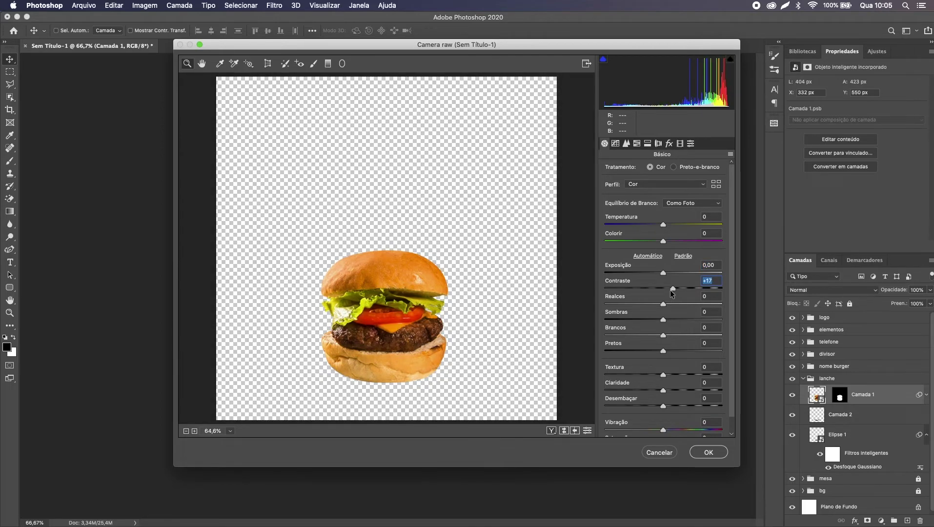
pyautogui.click(686, 256)
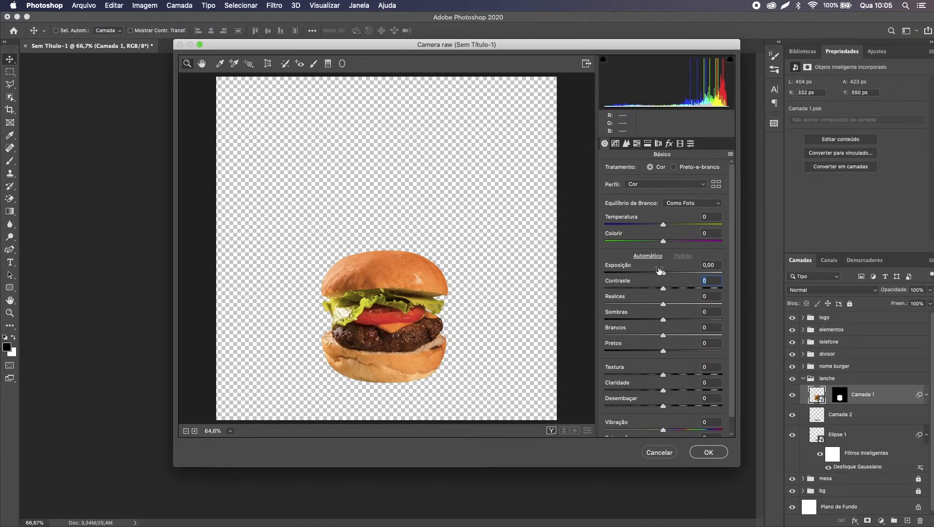
# Step: Raise contrast to +10, nudge the tint up, deepen the shadows and apply Camera Raw
pyautogui.moveTo(665, 289); pyautogui.dragTo(669, 287)
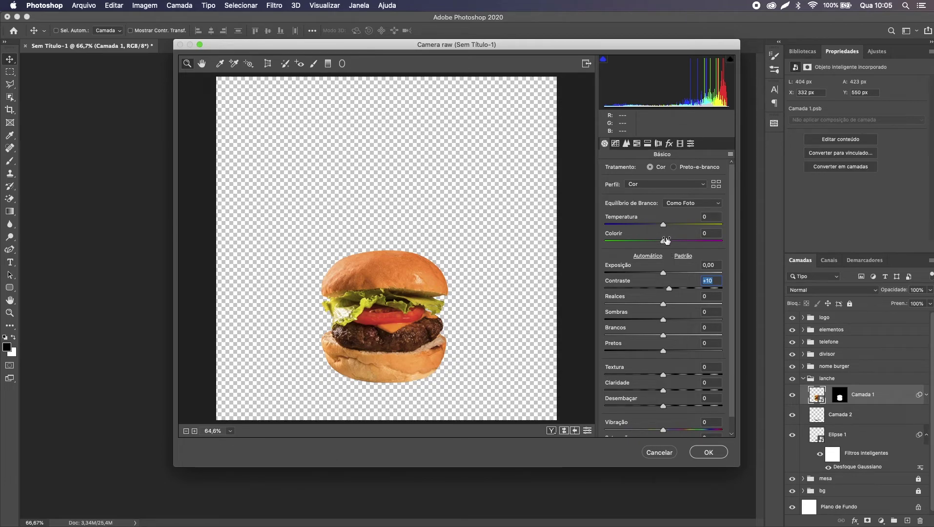
pyautogui.moveTo(667, 240); pyautogui.dragTo(669, 240)
pyautogui.press('Up')
pyautogui.press('Tab')
pyautogui.press('Tab')
pyautogui.press('Tab')
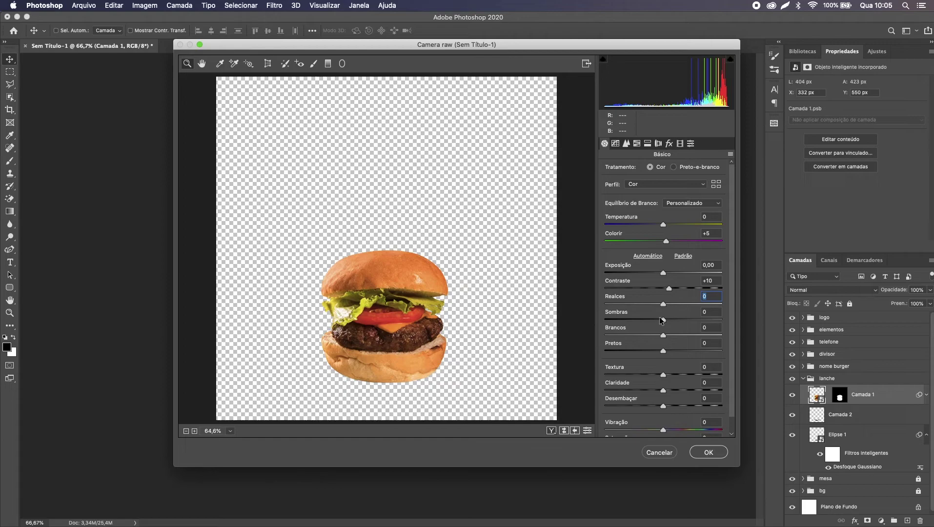
pyautogui.moveTo(663, 321); pyautogui.dragTo(671, 375)
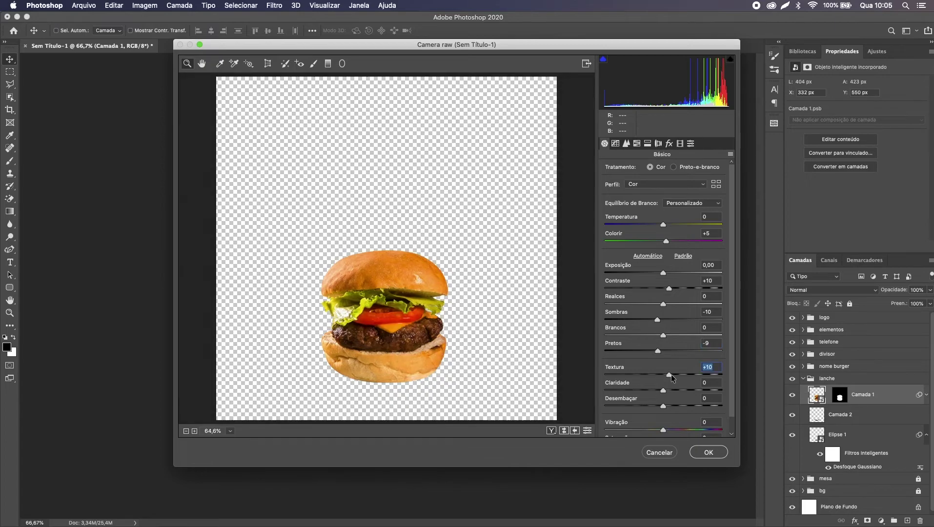
pyautogui.click(709, 452)
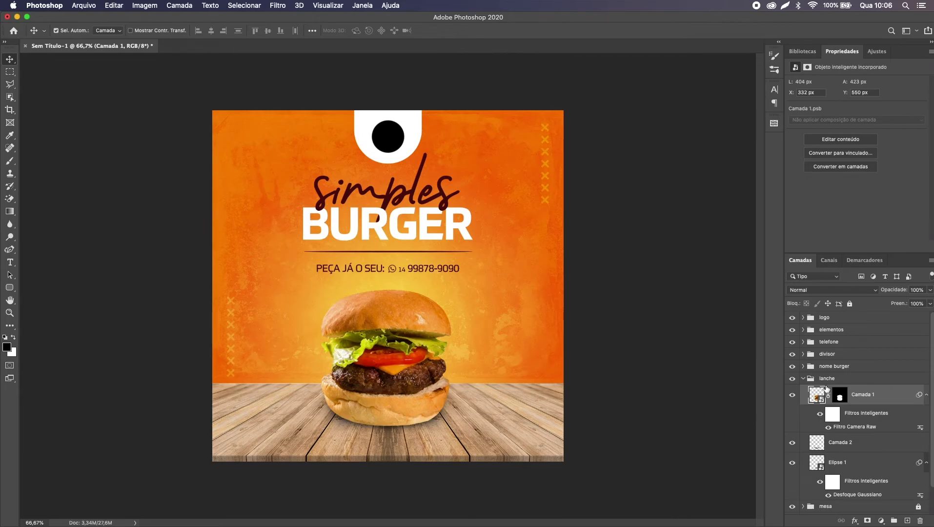
# Step: Collapse and lock the lanche group, then unlock and expand mesa to select the table layer
pyautogui.click(806, 381)
pyautogui.click(804, 379)
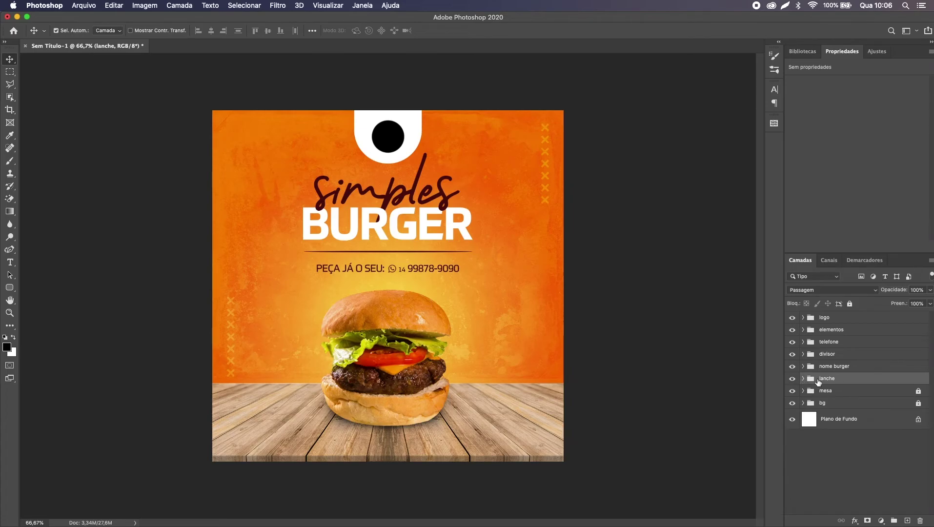
pyautogui.press('super+slash')
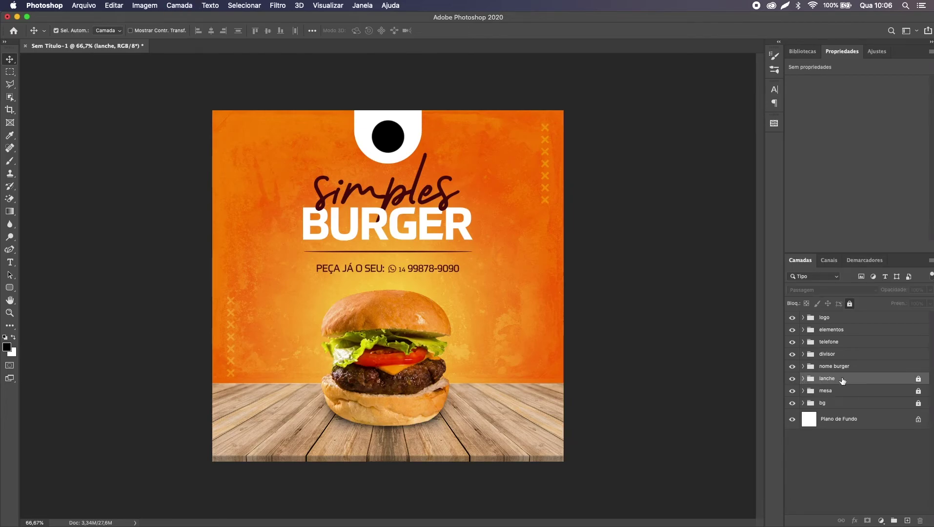
pyautogui.click(826, 392)
pyautogui.press('super+slash')
pyautogui.click(803, 391)
pyautogui.click(873, 410)
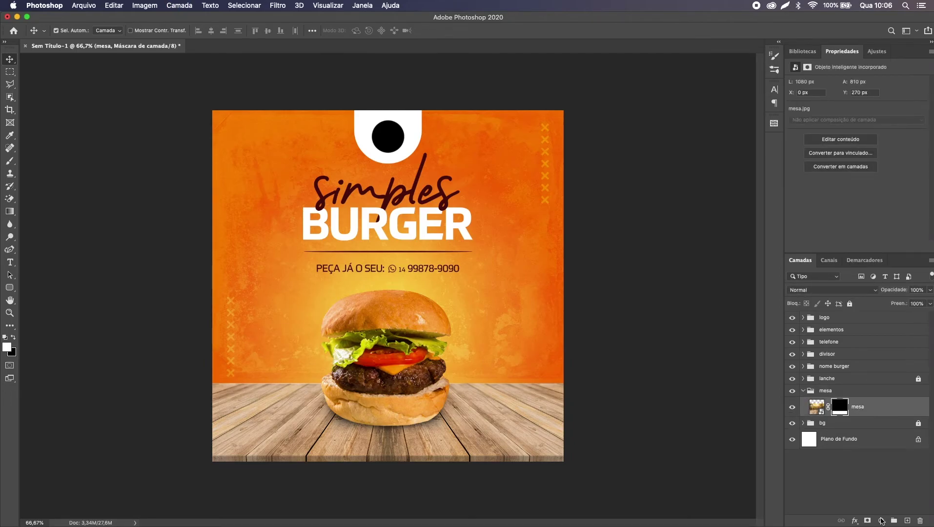
# Step: Add a Brightness/Contrast layer clipped to mesa, setting brightness -20 and contrast 70
pyautogui.click(882, 520)
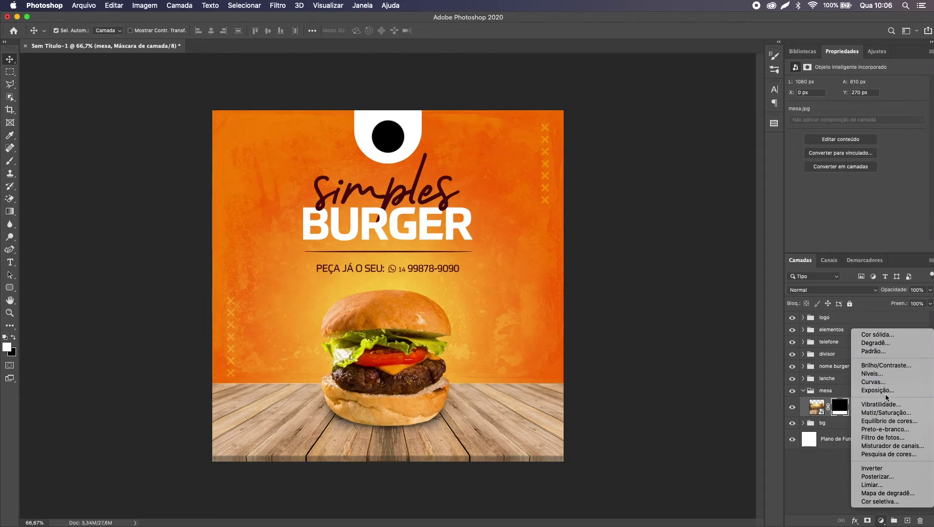
pyautogui.click(886, 367)
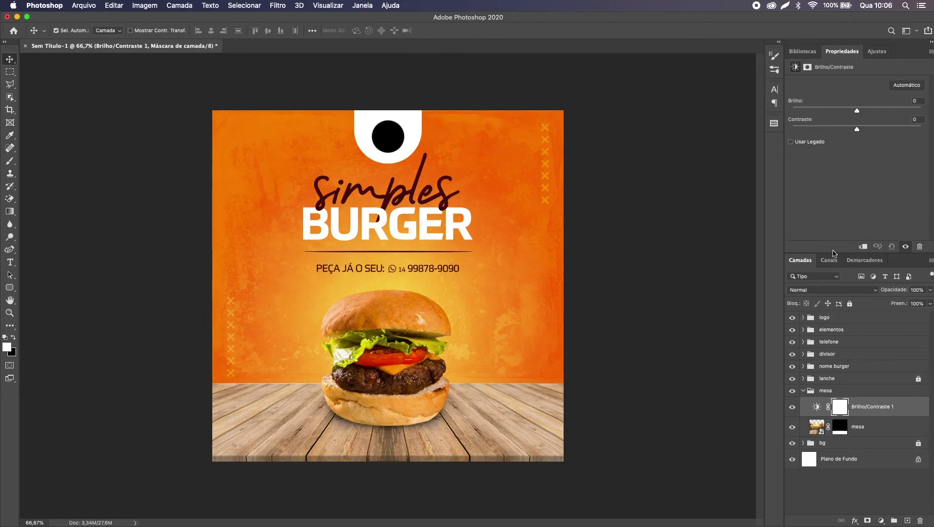
pyautogui.click(863, 248)
pyautogui.click(864, 247)
pyautogui.moveTo(858, 130); pyautogui.dragTo(921, 130)
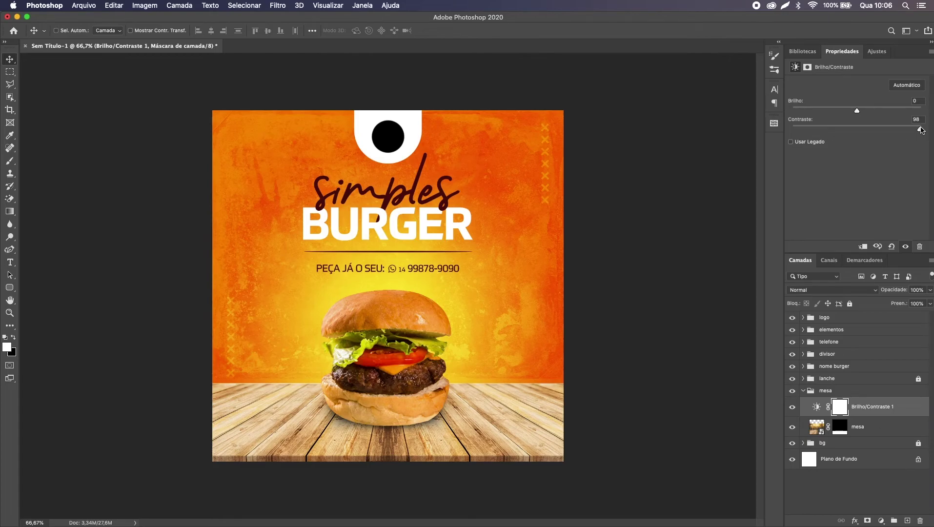
pyautogui.press('super+z')
pyautogui.click(863, 249)
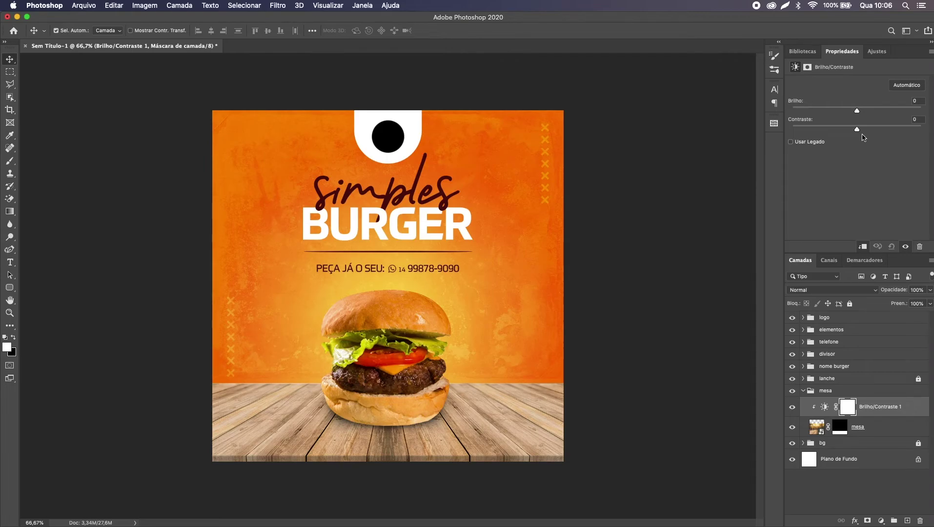
pyautogui.moveTo(860, 136); pyautogui.dragTo(903, 140)
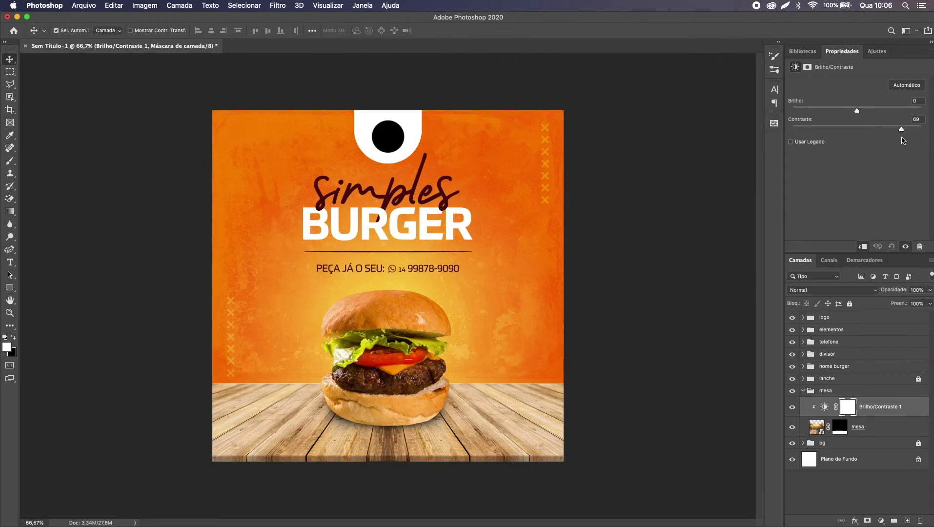
pyautogui.moveTo(858, 111)
pyautogui.mouseDown()
pyautogui.moveTo(823, 111)
pyautogui.moveTo(847, 112)
pyautogui.mouseUp()
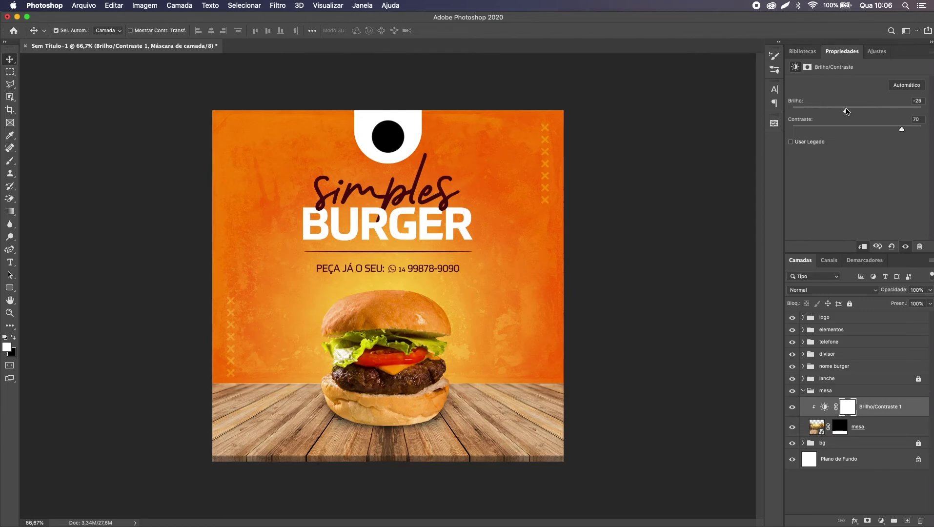
# Step: Fine-tune the table's brightness by toggling the adjustment to compare, then add a new empty layer
pyautogui.click(791, 407)
pyautogui.click(792, 406)
pyautogui.moveTo(846, 111); pyautogui.dragTo(849, 114)
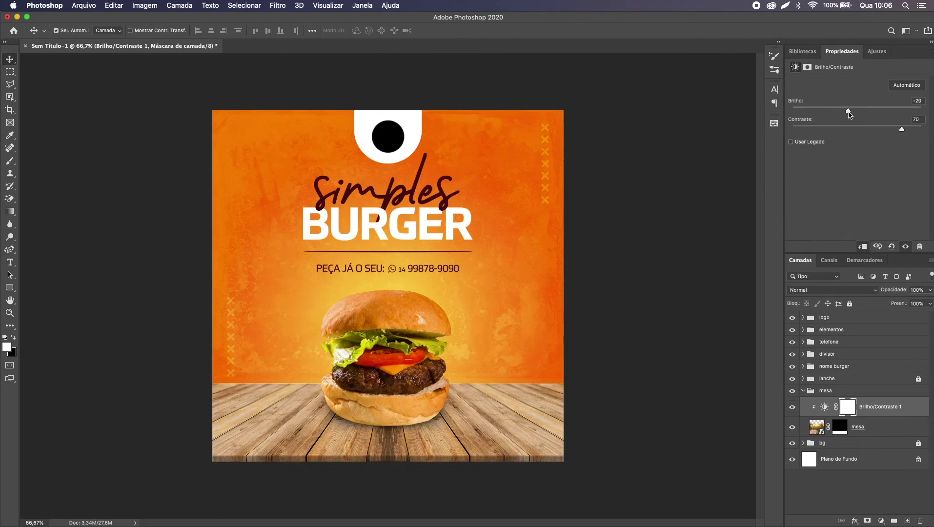
pyautogui.click(793, 408)
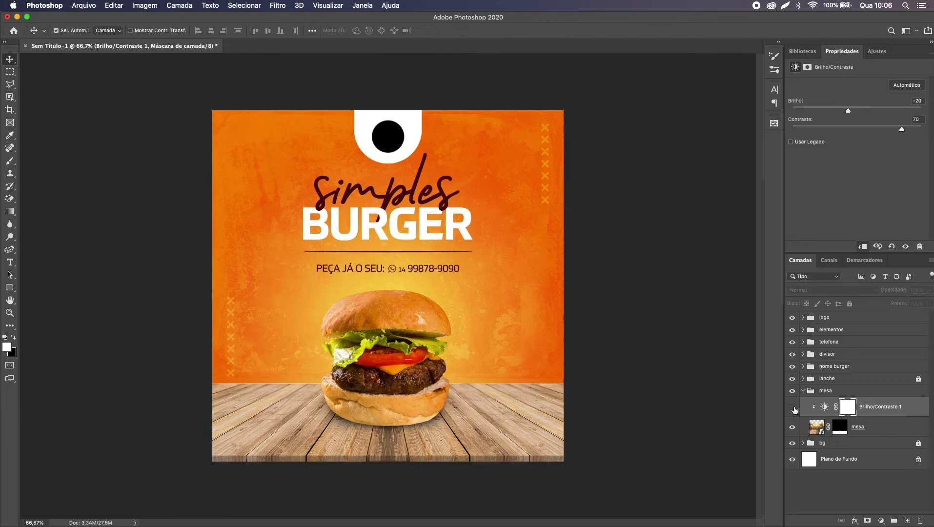
pyautogui.click(793, 409)
pyautogui.click(793, 409)
pyautogui.click(794, 410)
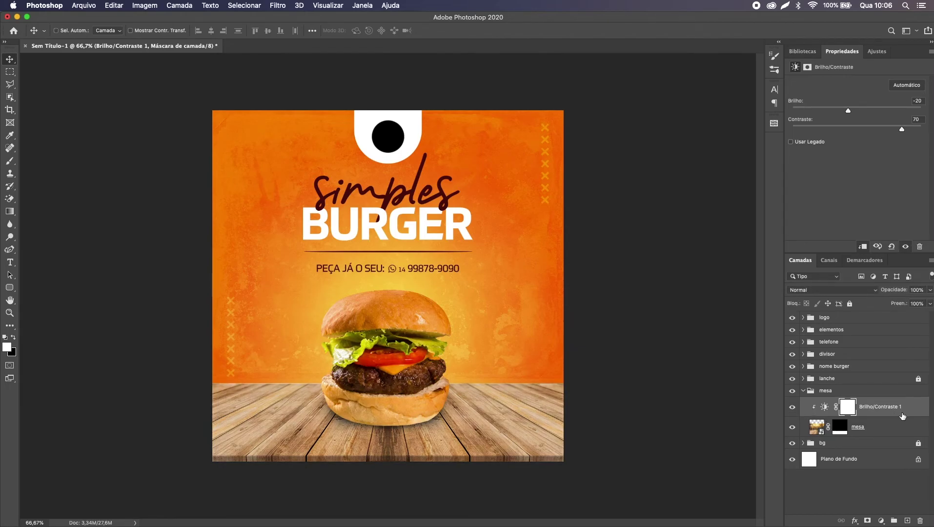
pyautogui.press('super+shift+alt+n')
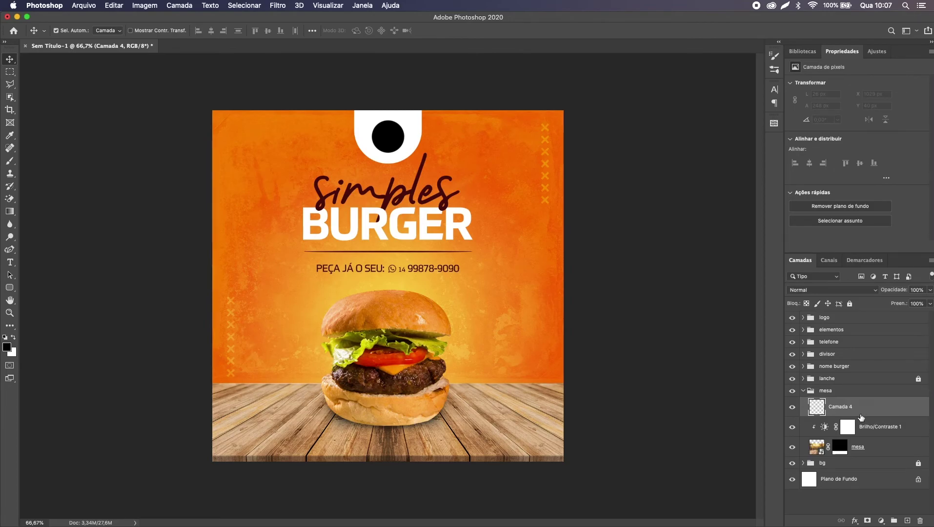
# Step: Clip the new layer to the table and pick a 600 px soft round brush
pyautogui.press('super+alt+g')
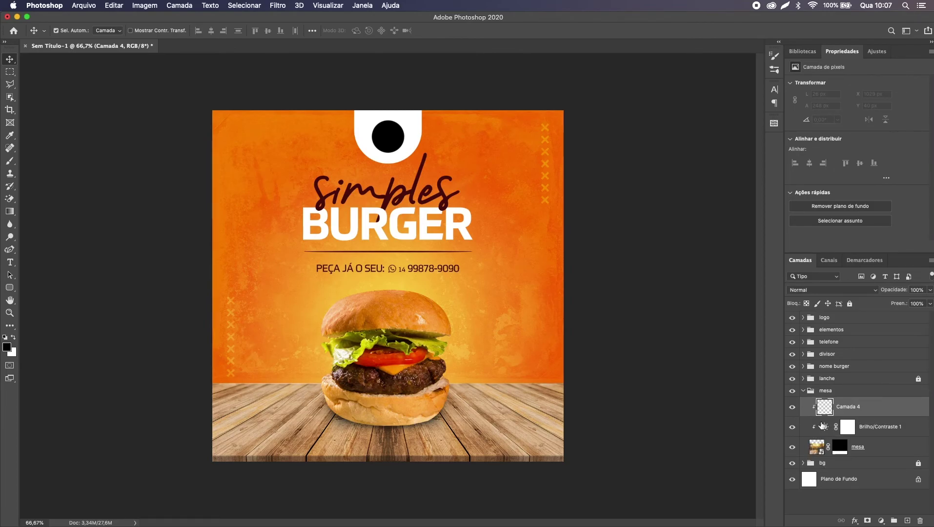
pyautogui.press('b')
pyautogui.press(']')
pyautogui.press(']')
pyautogui.press(']')
pyautogui.press(']')
pyautogui.press(']')
pyautogui.press(']')
pyautogui.press(']')
pyautogui.press(']')
pyautogui.press(']')
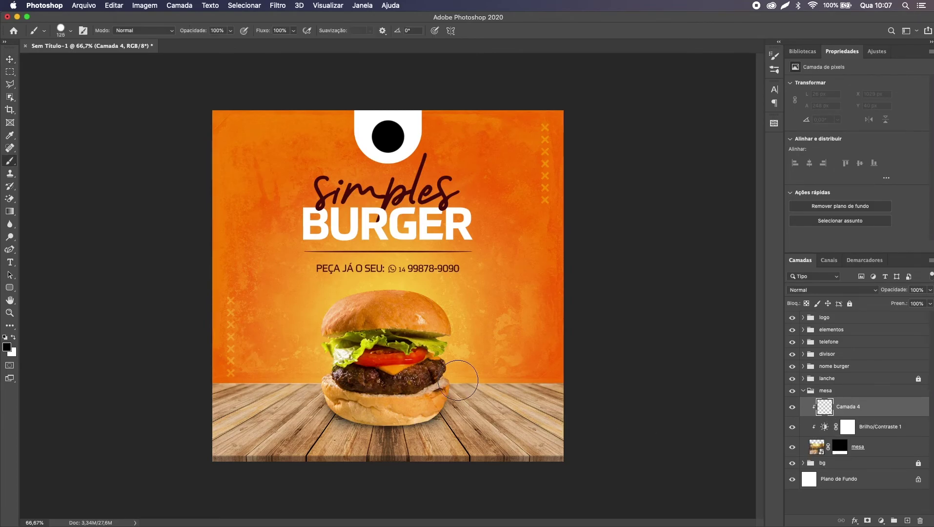
pyautogui.rightClick(458, 383)
pyautogui.scroll(-2, 503, 488)
pyautogui.doubleClick(510, 471)
# Step: Paint dark maroon shading, sampled from the lettering, on the table's right and left sides
pyautogui.moveTo(521, 407); pyautogui.dragTo(528, 413)
pyautogui.press('super+z')
pyautogui.keyDown('alt'); pyautogui.click(386, 199); pyautogui.keyUp('alt')
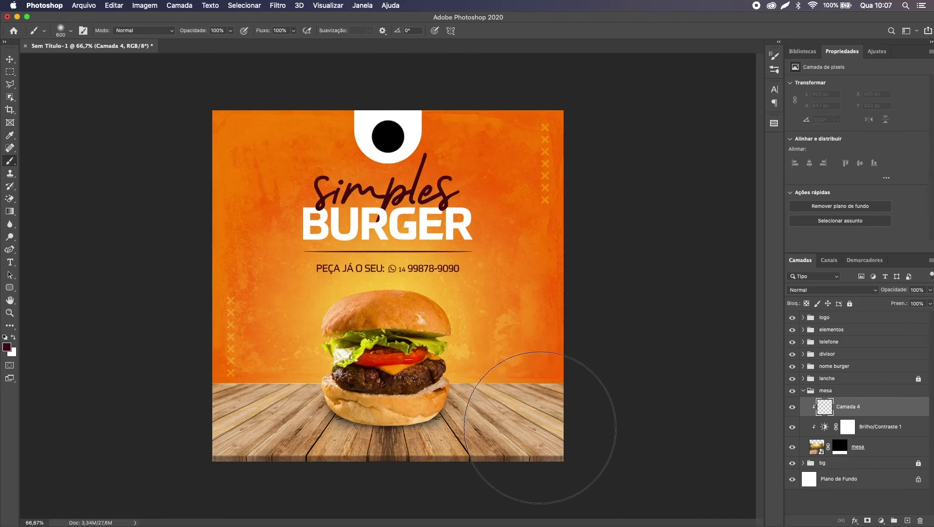
pyautogui.moveTo(542, 429); pyautogui.dragTo(549, 428)
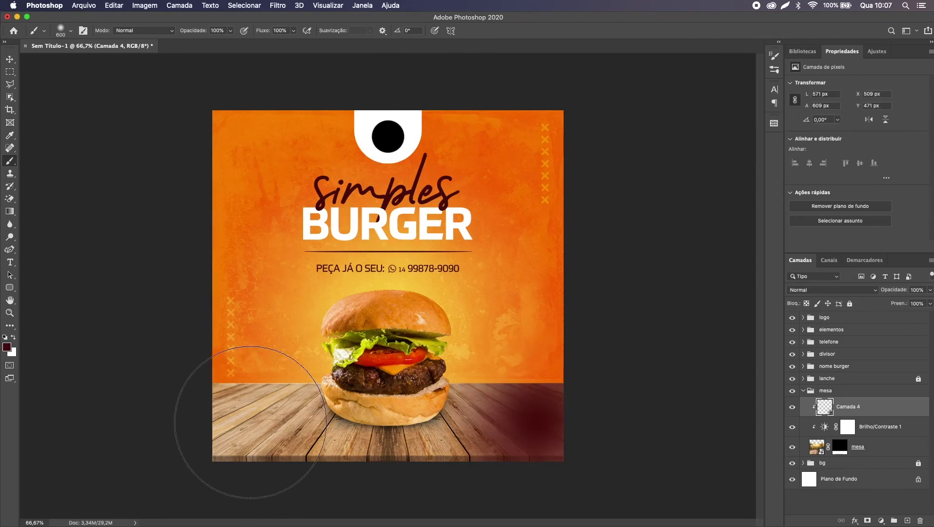
pyautogui.click(251, 419)
# Step: Set the shading layer to Divisão blend mode at 50% opacity and compare it on and off
pyautogui.press('v')
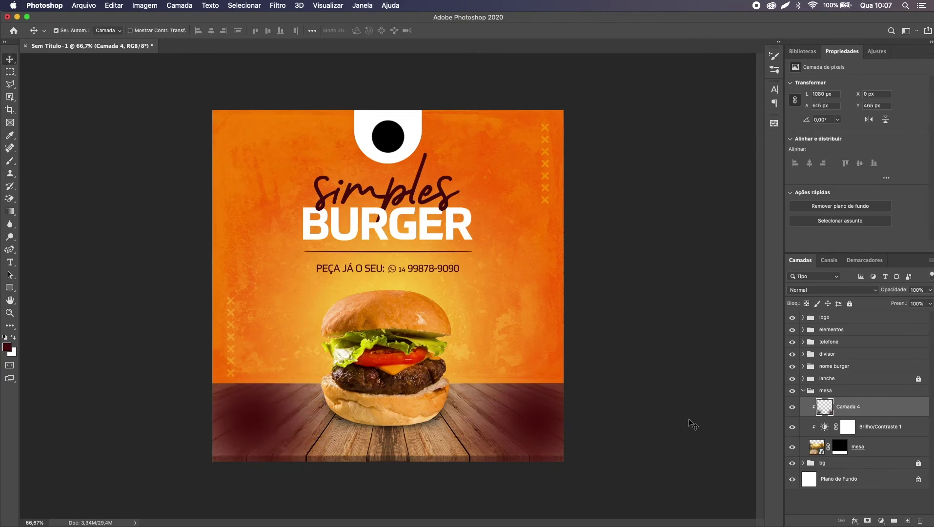
pyautogui.click(801, 290)
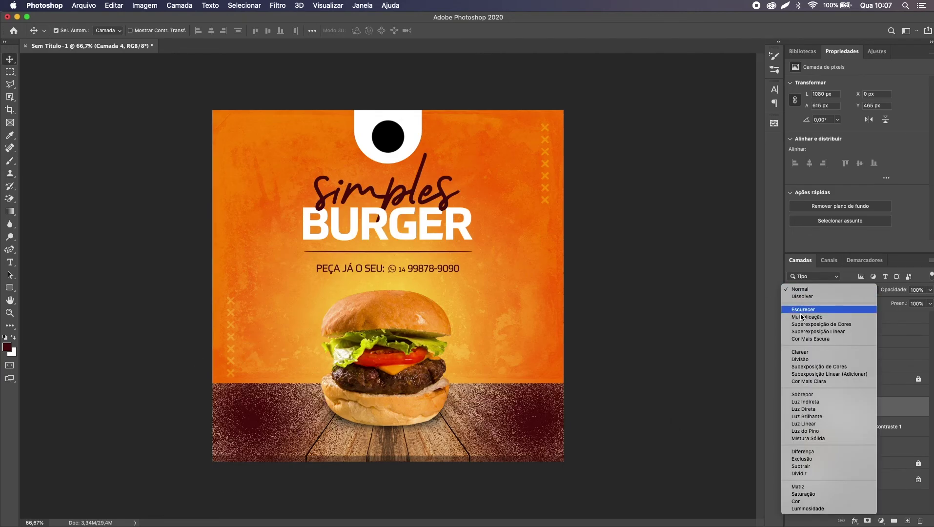
pyautogui.click(804, 359)
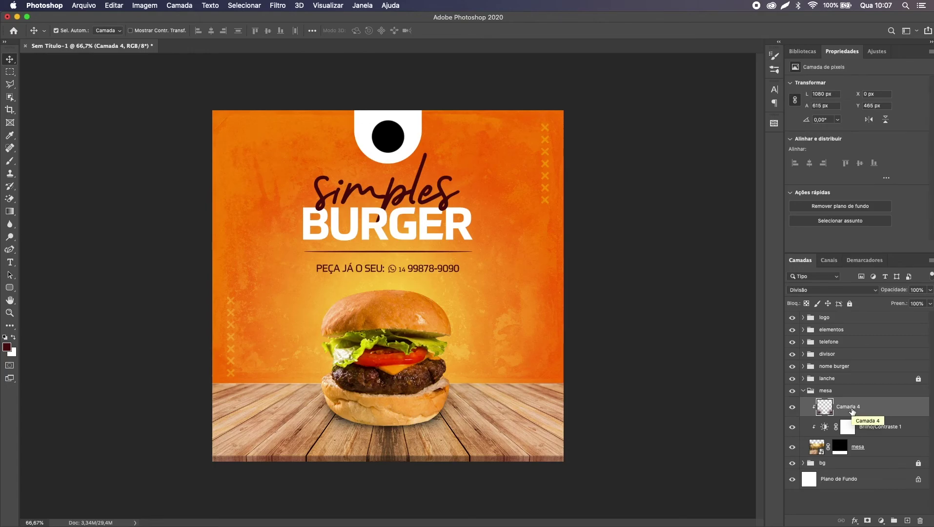
pyautogui.press('5')
pyautogui.press('super+comma')
pyautogui.press('super+comma')
pyautogui.press('super+comma')
pyautogui.press('super+comma')
pyautogui.press('super+comma')
pyautogui.press('super+comma')
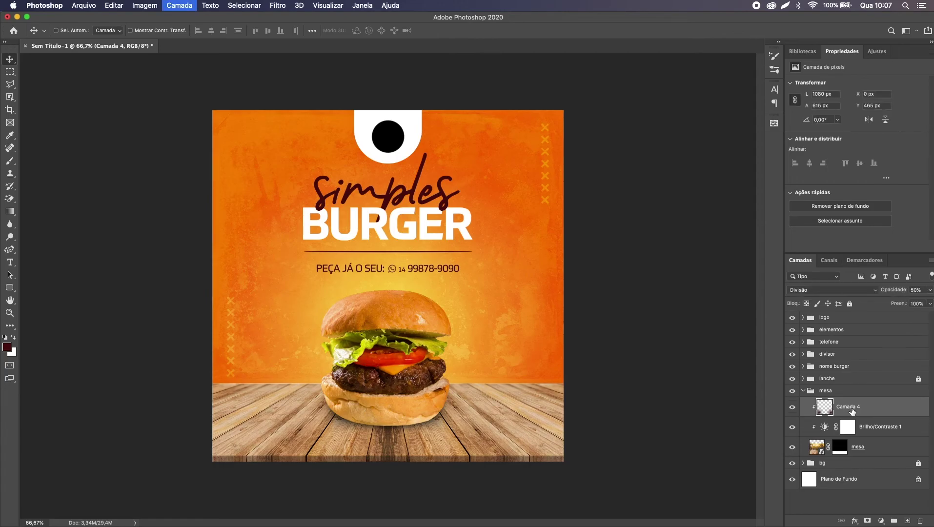
pyautogui.press('super+comma')
pyautogui.press('super+comma')
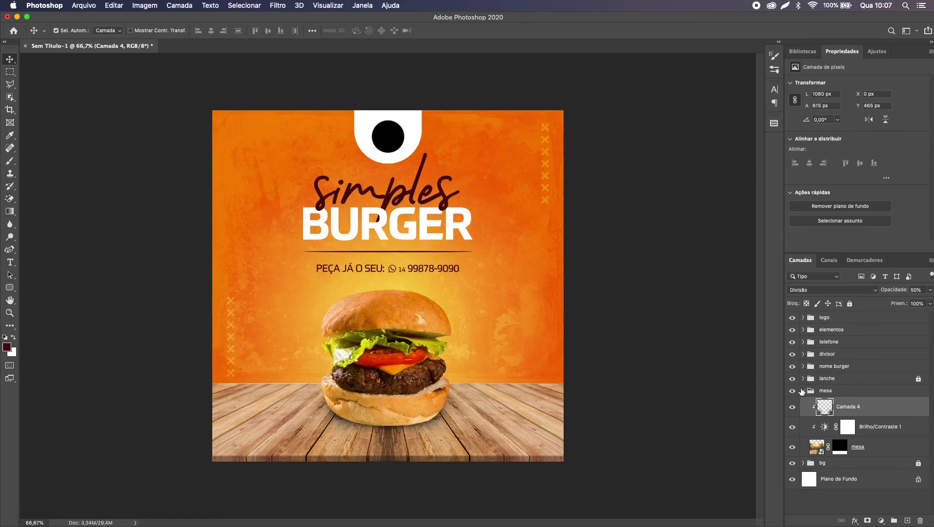
# Step: Collapse the mesa group and lock it against edits
pyautogui.click(803, 394)
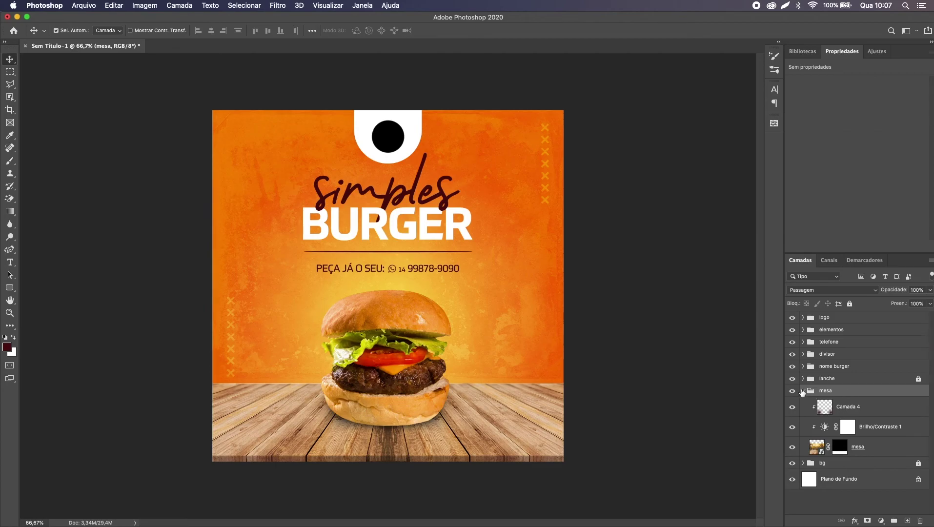
pyautogui.click(804, 391)
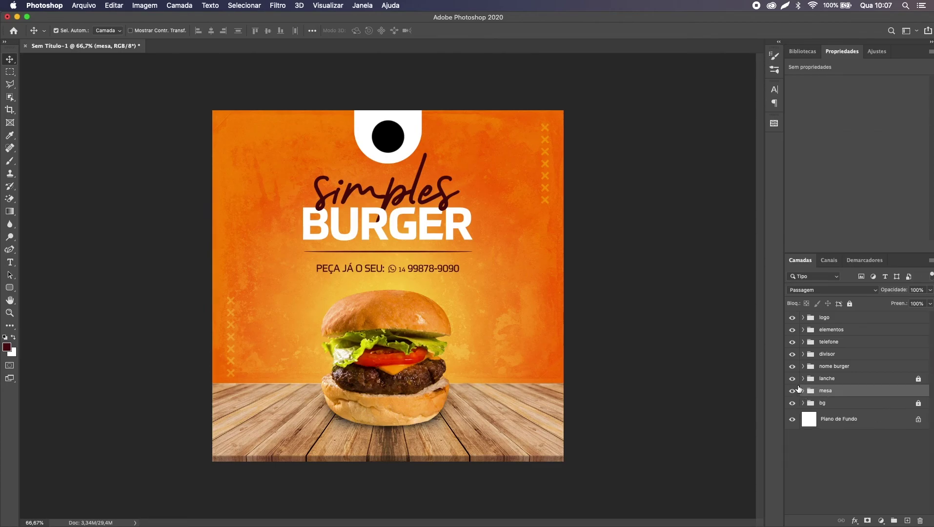
pyautogui.press('super+slash')
pyautogui.press('super')
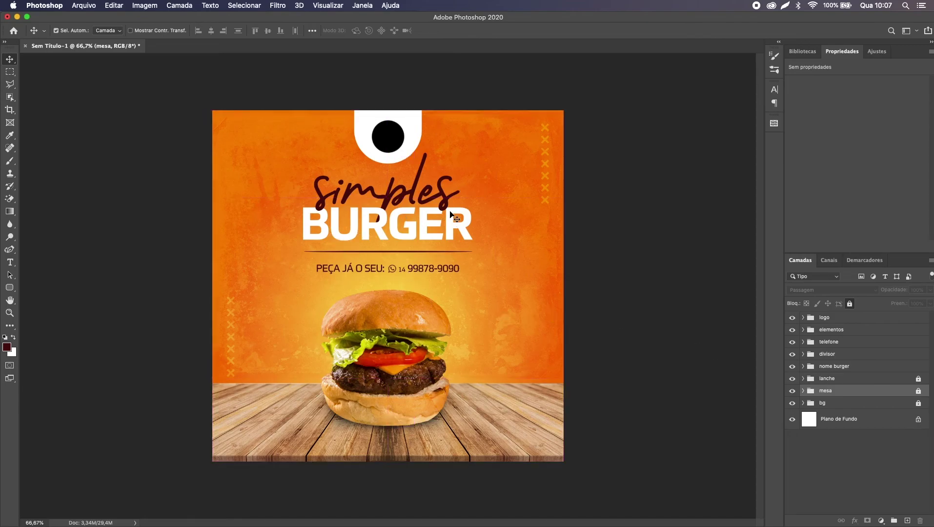
# Step: Stamp all visible layers into a new top layer, Camada 5, and convert it to a smart object
pyautogui.click(859, 318)
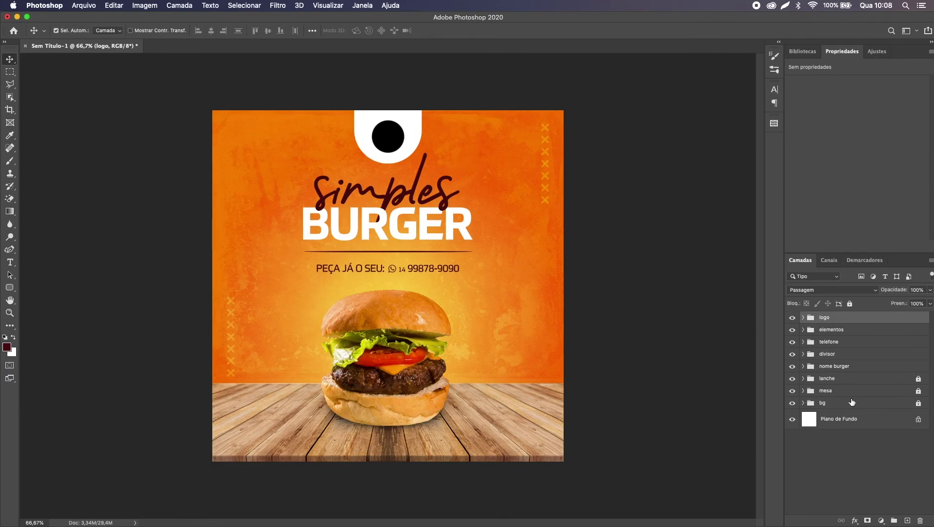
pyautogui.keyDown('shift'); pyautogui.click(845, 426); pyautogui.keyUp('shift')
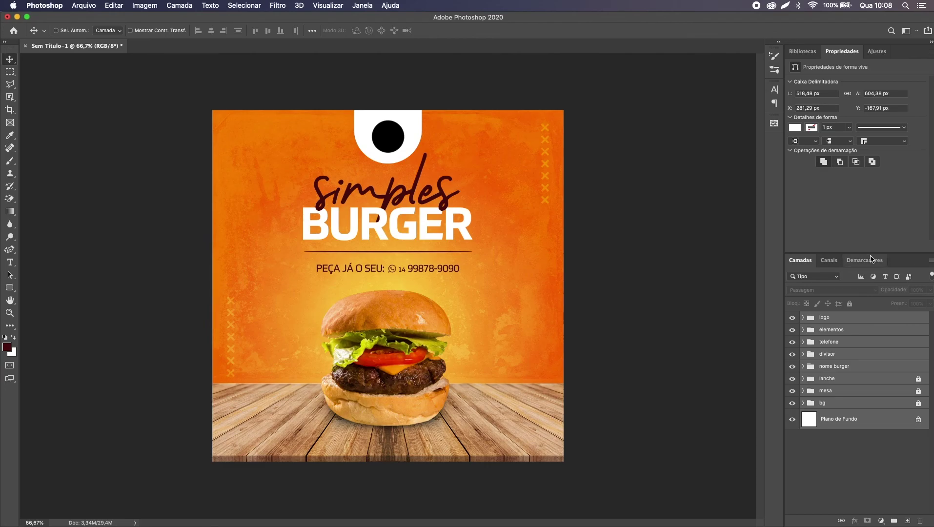
pyautogui.press('super+e')
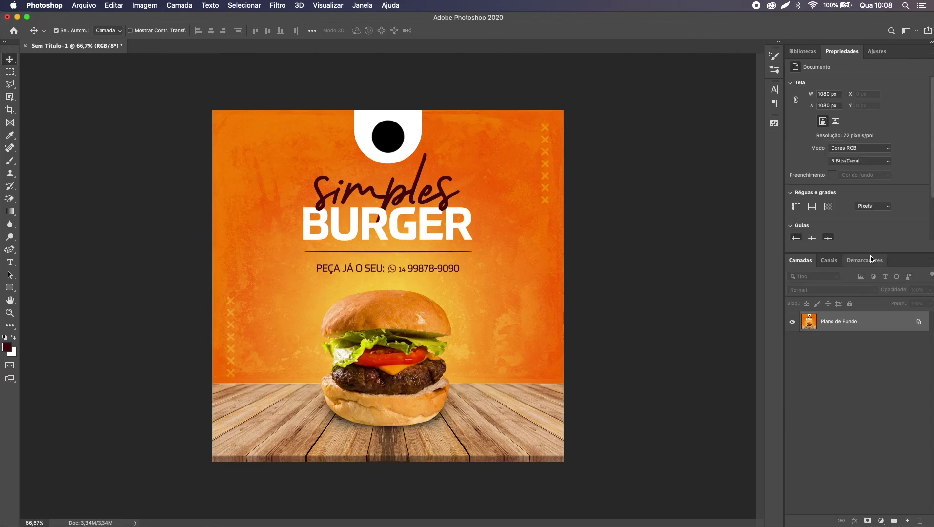
pyautogui.press('super+z')
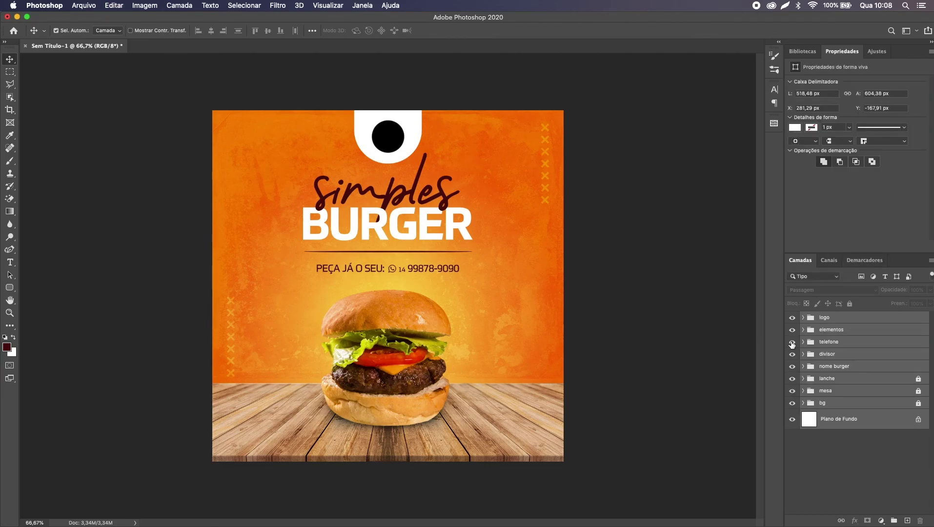
pyautogui.click(841, 321)
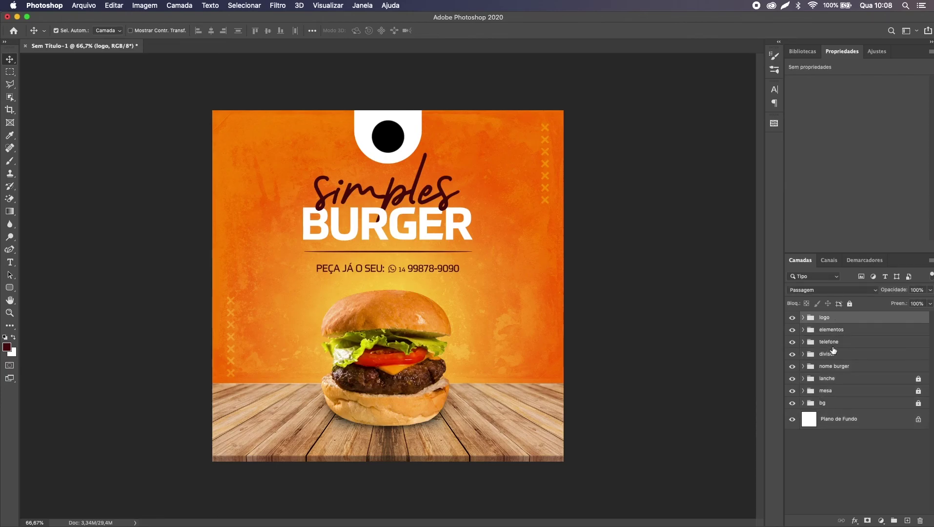
pyautogui.press('super+alt+shift+e')
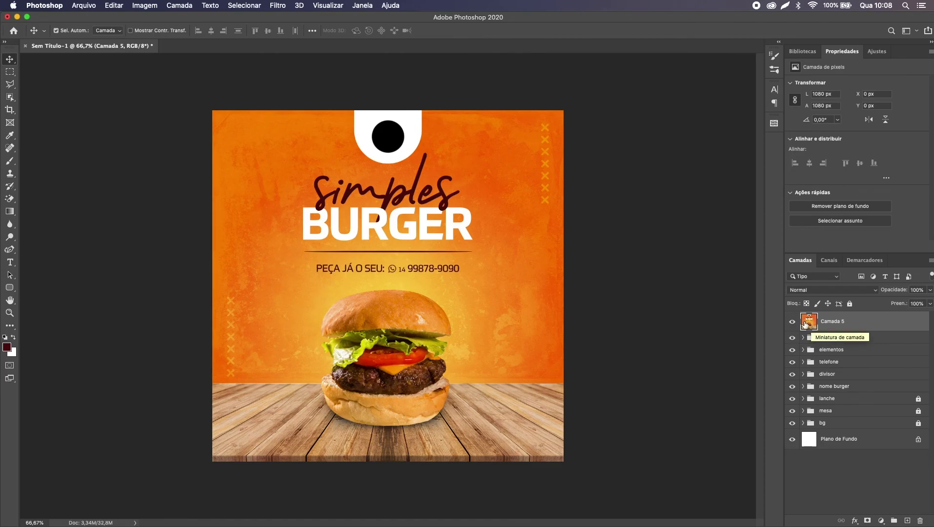
pyautogui.rightClick(855, 327)
pyautogui.click(789, 234)
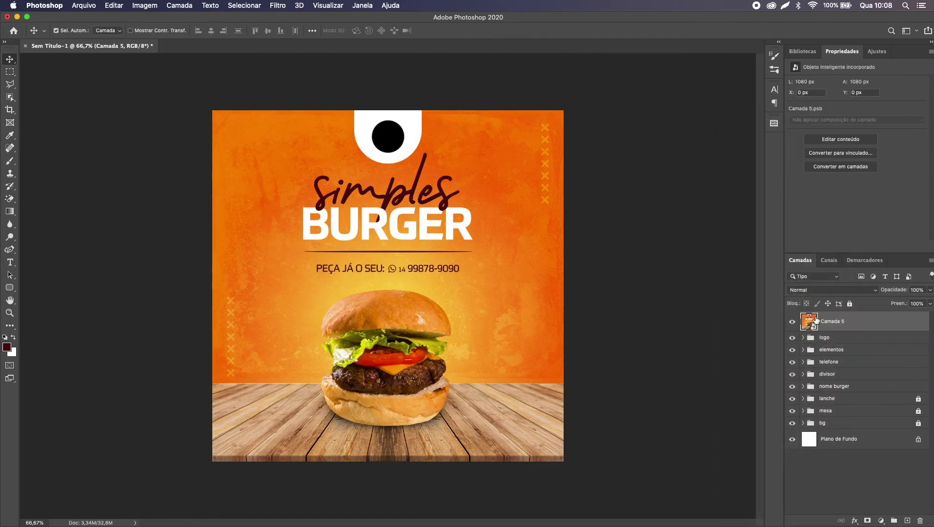
pyautogui.press('super')
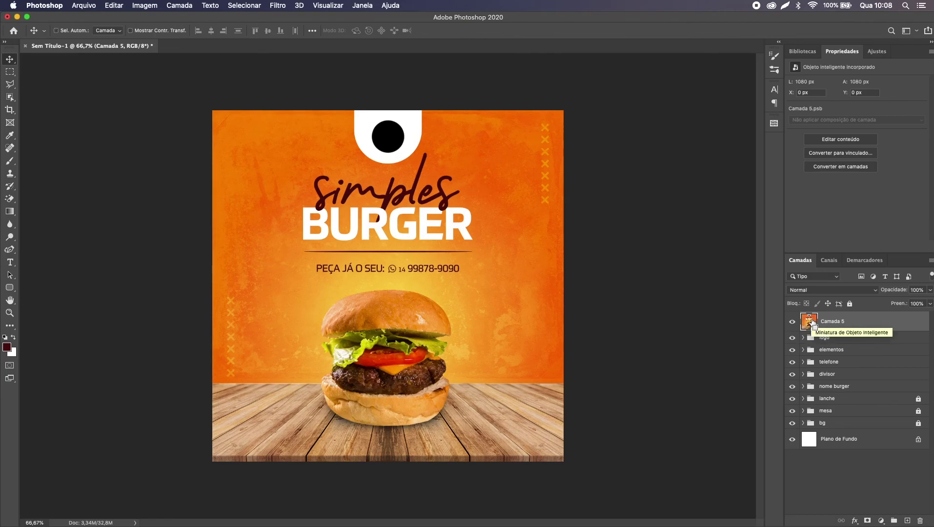
# Step: In Camera Raw, try temperature, exposure and contrast changes, then reset each to 0
pyautogui.press('super+shift+a')
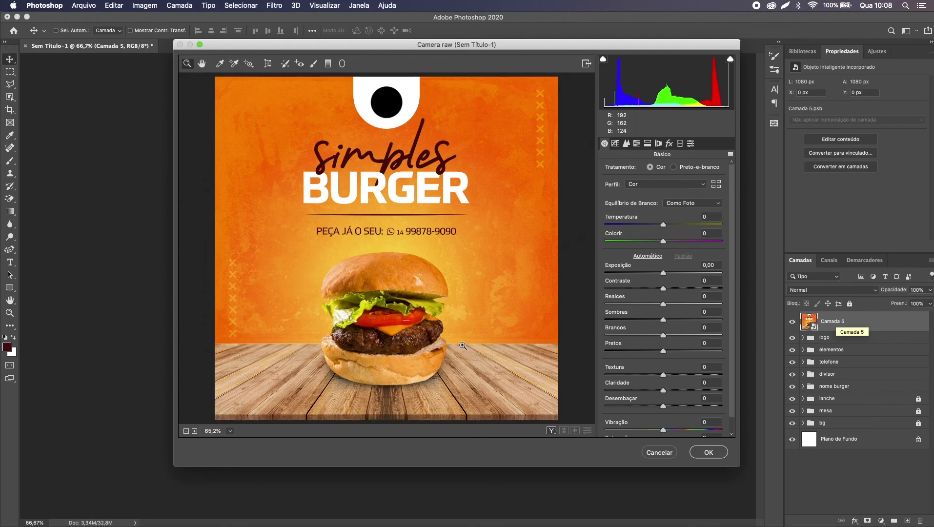
pyautogui.moveTo(663, 224); pyautogui.dragTo(611, 225)
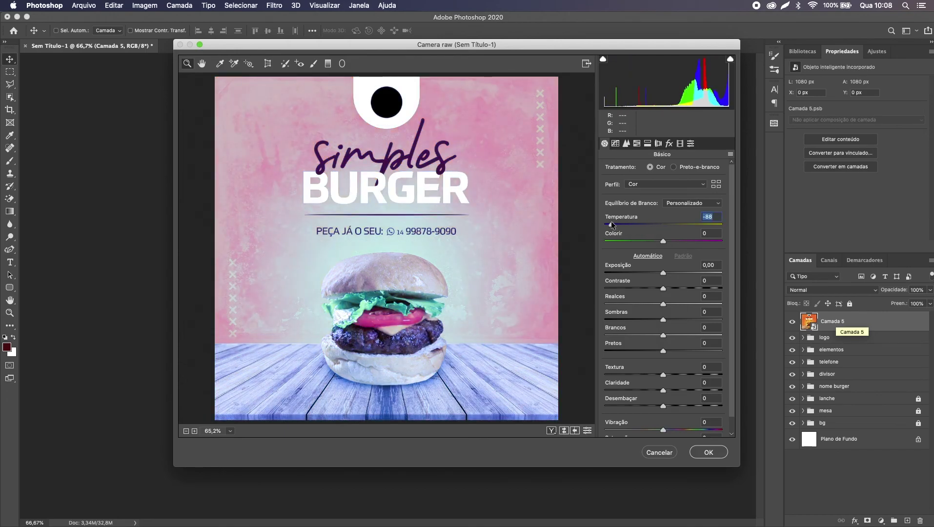
pyautogui.write('0')
pyautogui.press('Tab')
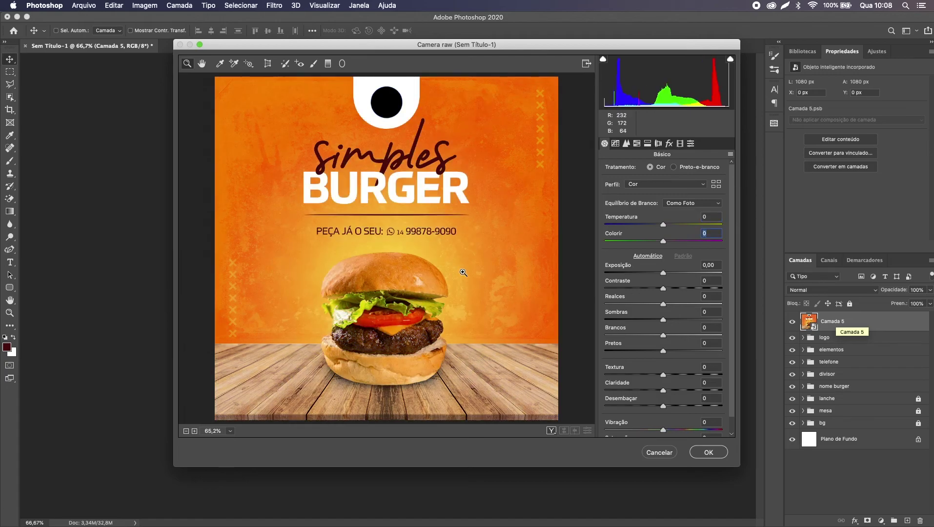
pyautogui.moveTo(664, 273); pyautogui.dragTo(701, 276)
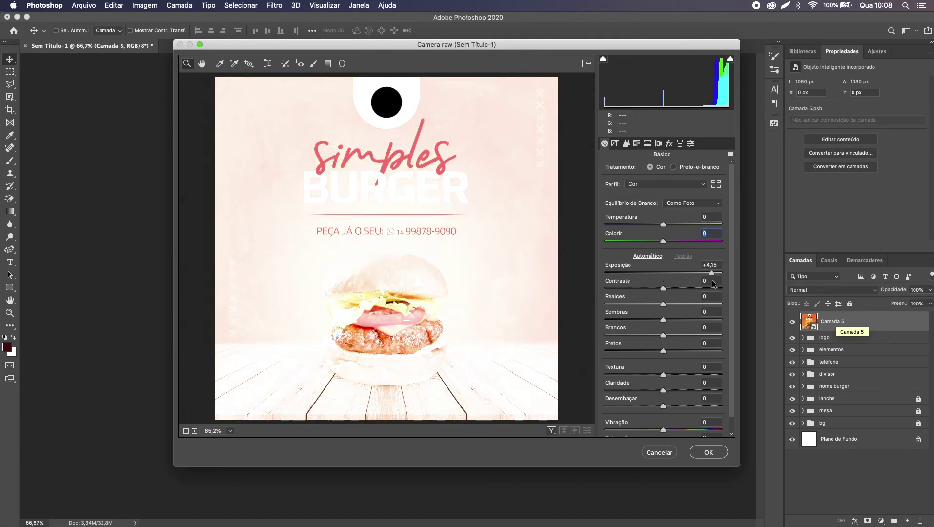
pyautogui.doubleClick(701, 273)
pyautogui.moveTo(663, 290); pyautogui.dragTo(694, 288)
pyautogui.doubleClick(695, 288)
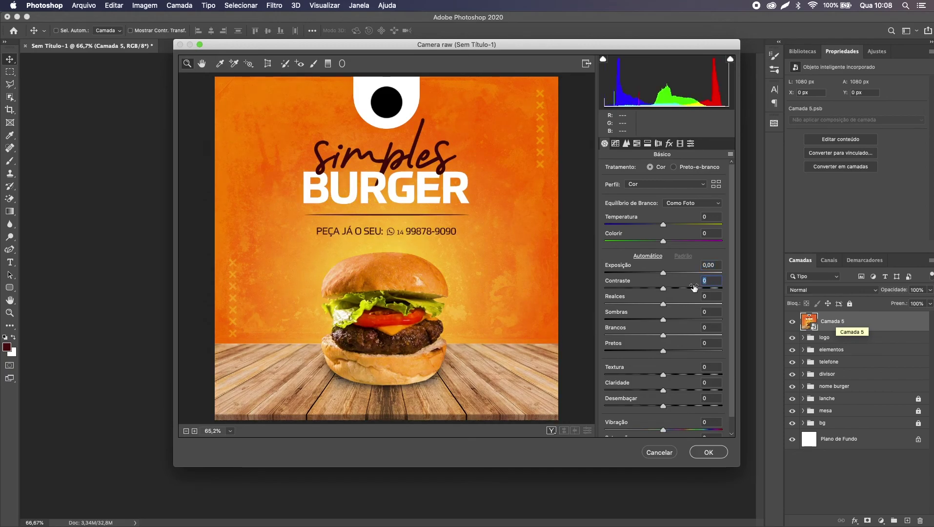
# Step: Add grain intensity 5 and a -5 vignette, leaving blacks at 0
pyautogui.click(672, 145)
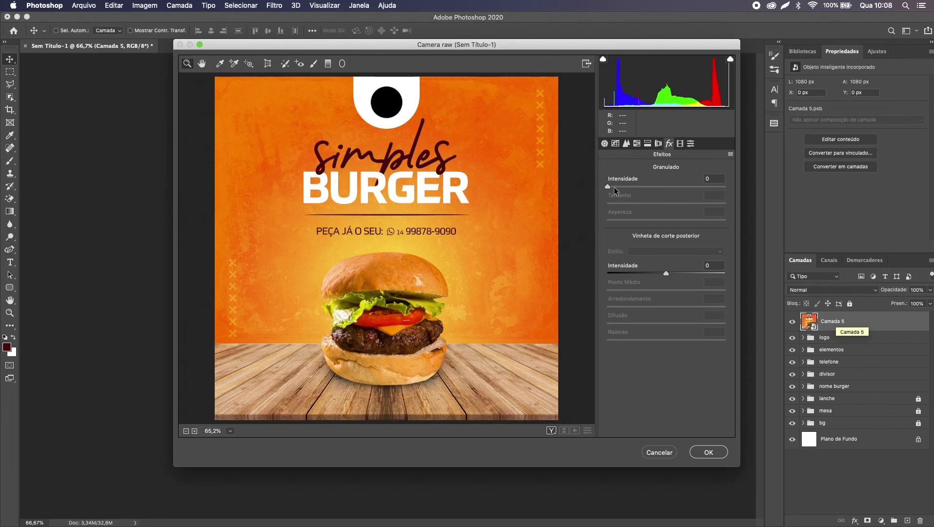
pyautogui.click(615, 186)
pyautogui.write('5')
pyautogui.click(663, 273)
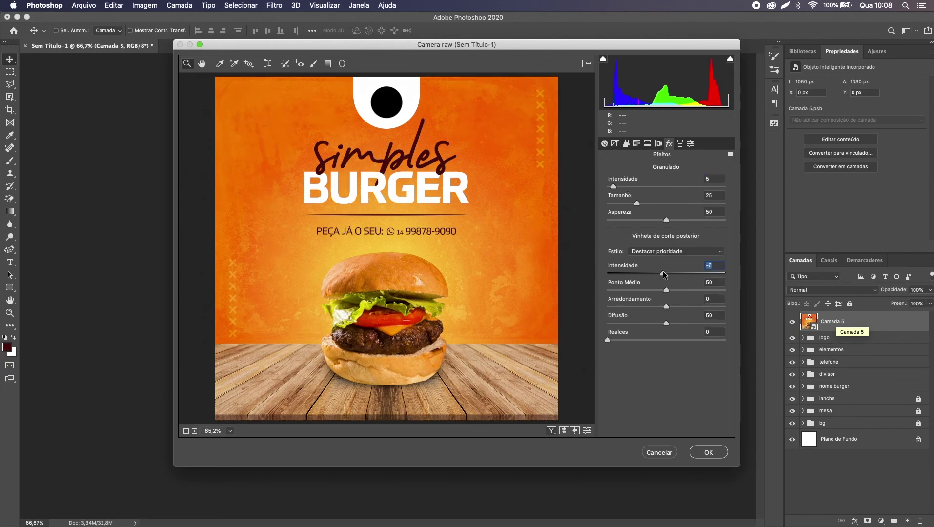
pyautogui.write('-5')
pyautogui.click(605, 143)
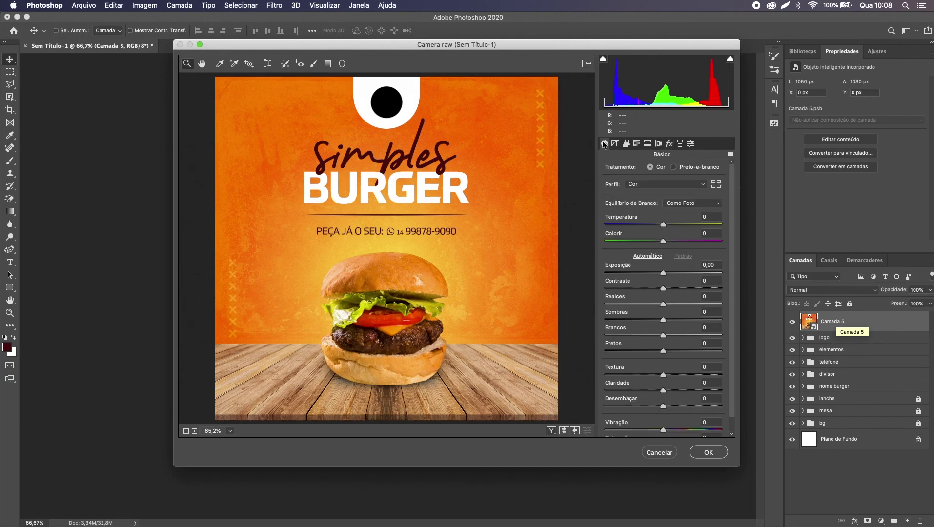
pyautogui.click(653, 351)
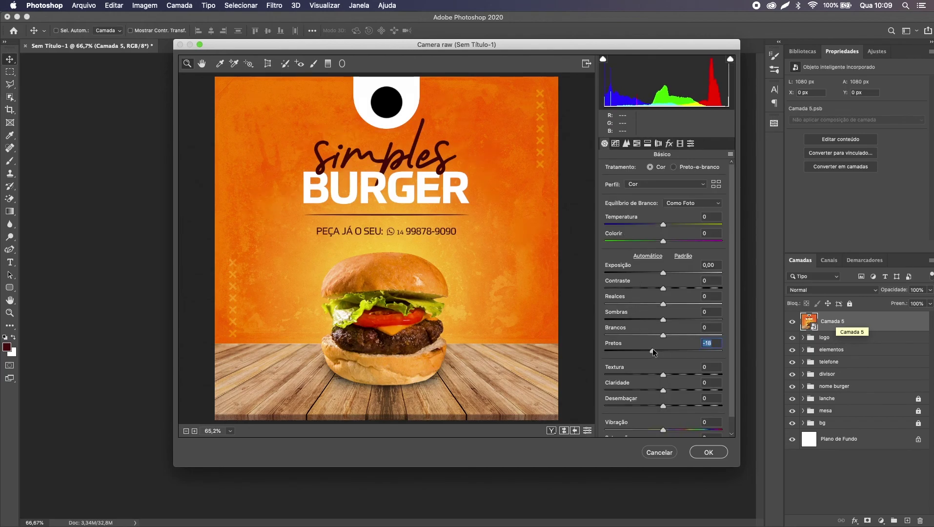
pyautogui.write('0')
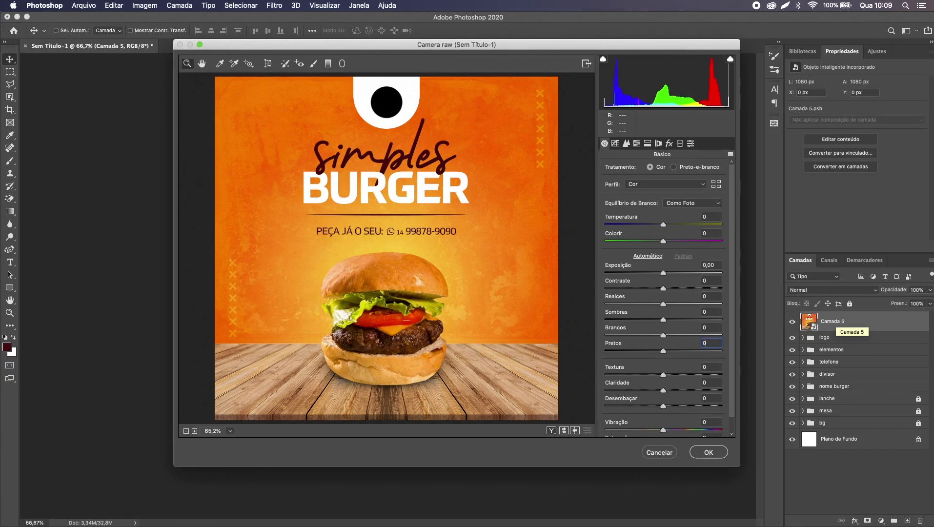
pyautogui.press('Return')
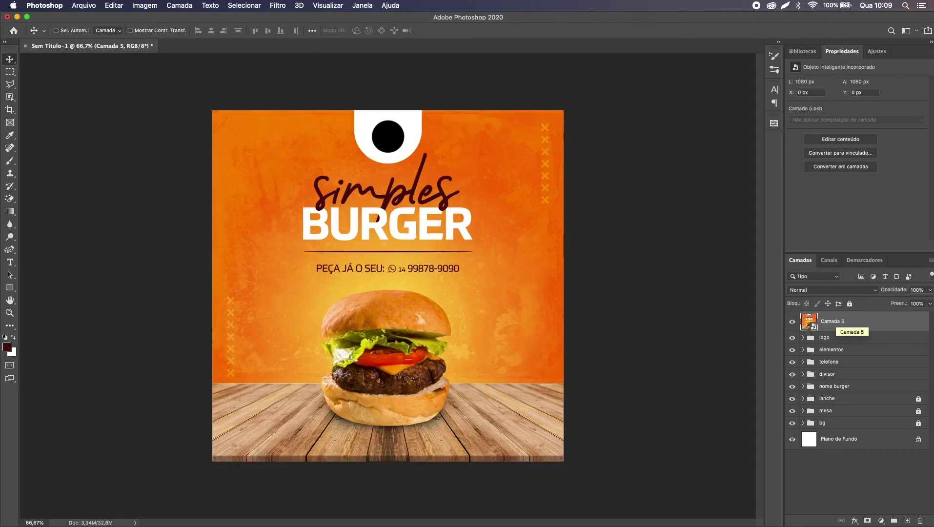
pyautogui.click(792, 322)
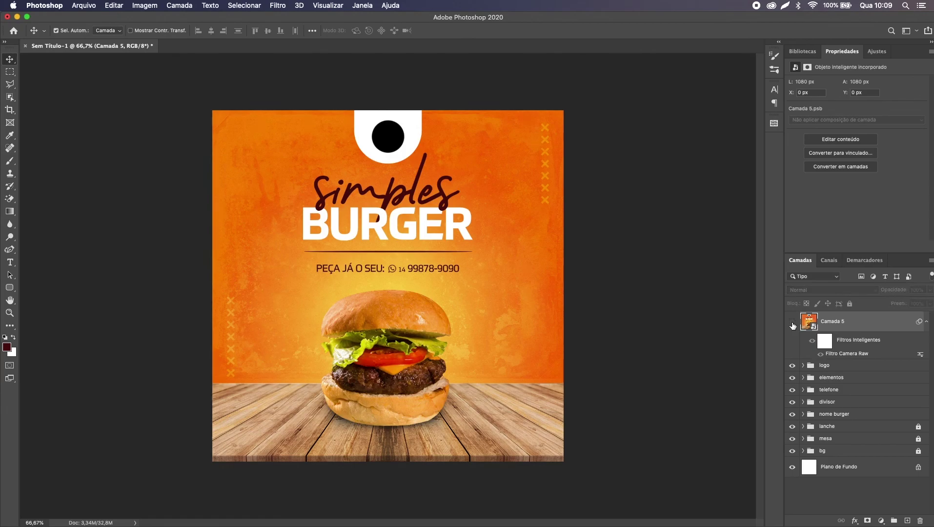
pyautogui.click(793, 322)
pyautogui.click(793, 322)
pyautogui.click(793, 325)
pyautogui.click(793, 325)
pyautogui.click(793, 326)
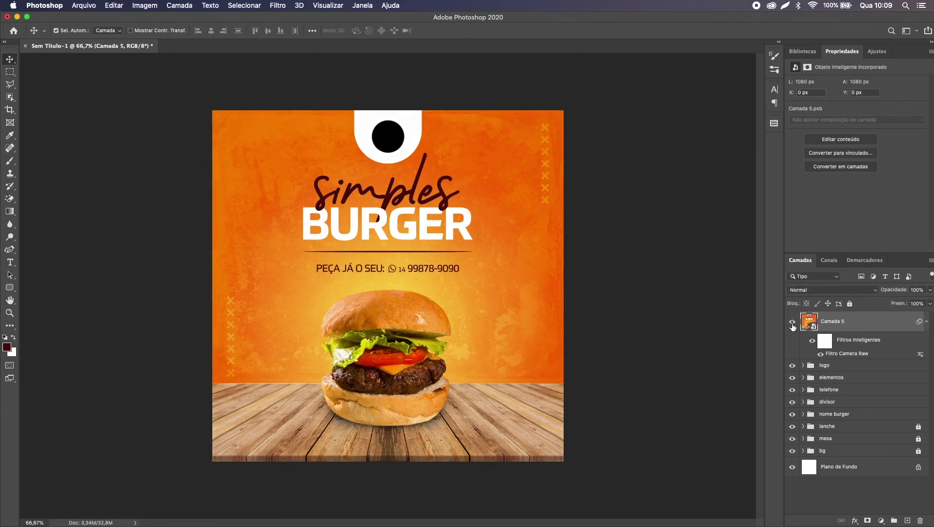
pyautogui.click(793, 324)
pyautogui.click(793, 323)
pyautogui.click(793, 323)
# Step: Export the poster via Save for Web as PNG-24 named artetutorial.png in the Mesa folder
pyautogui.press('super+s')
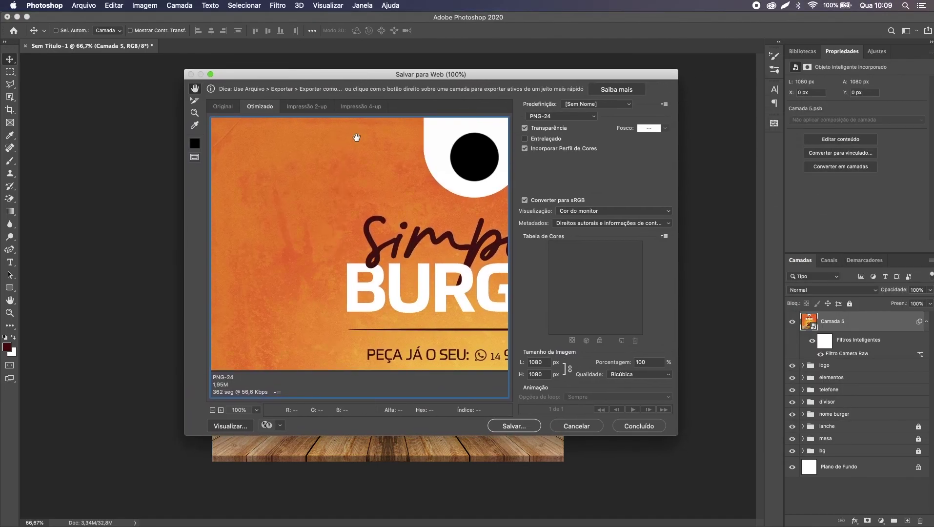
pyautogui.scroll(-2, 365, 179)
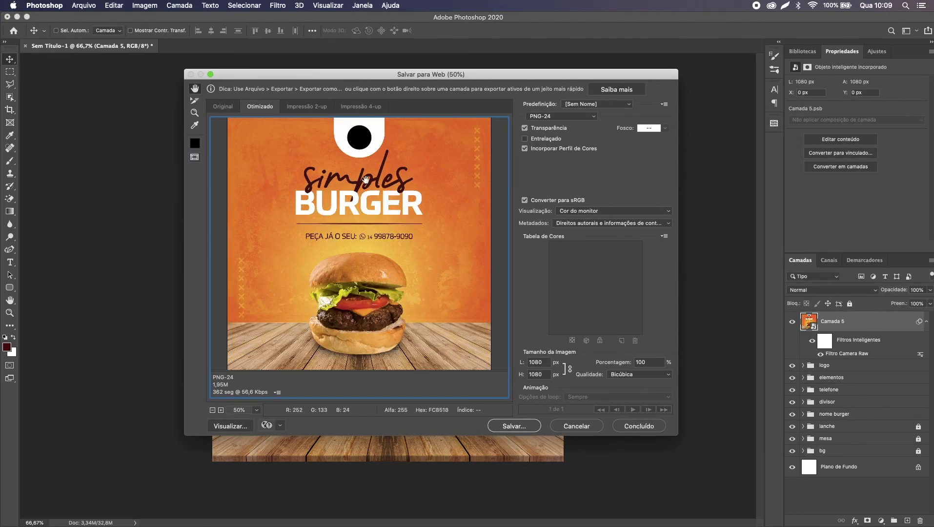
pyautogui.click(542, 117)
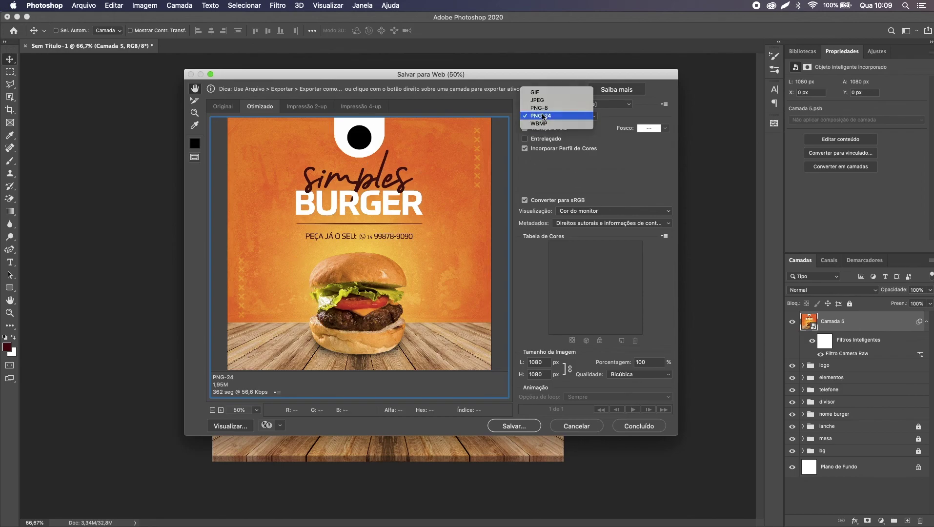
pyautogui.click(543, 116)
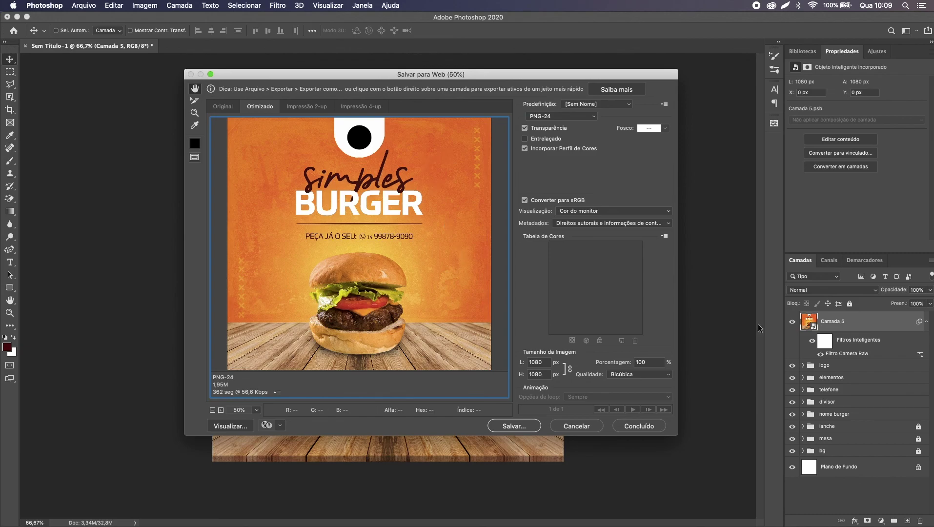
pyautogui.click(519, 428)
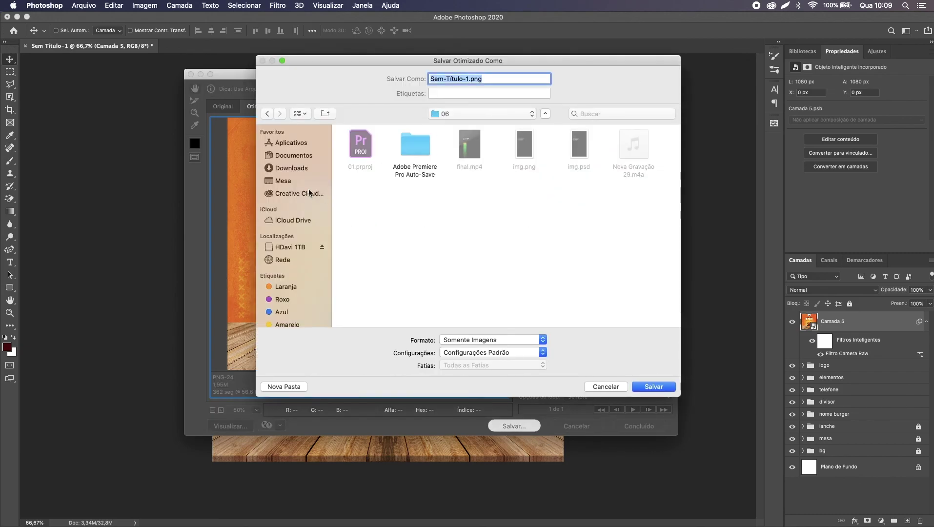
pyautogui.click(311, 181)
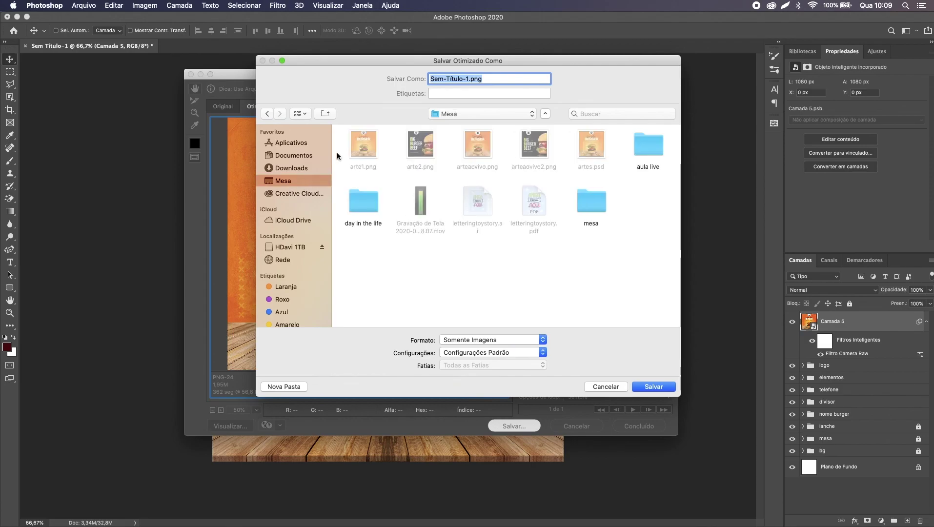
pyautogui.click(468, 79)
pyautogui.press('super+BackSpace')
pyautogui.write('artetutorial')
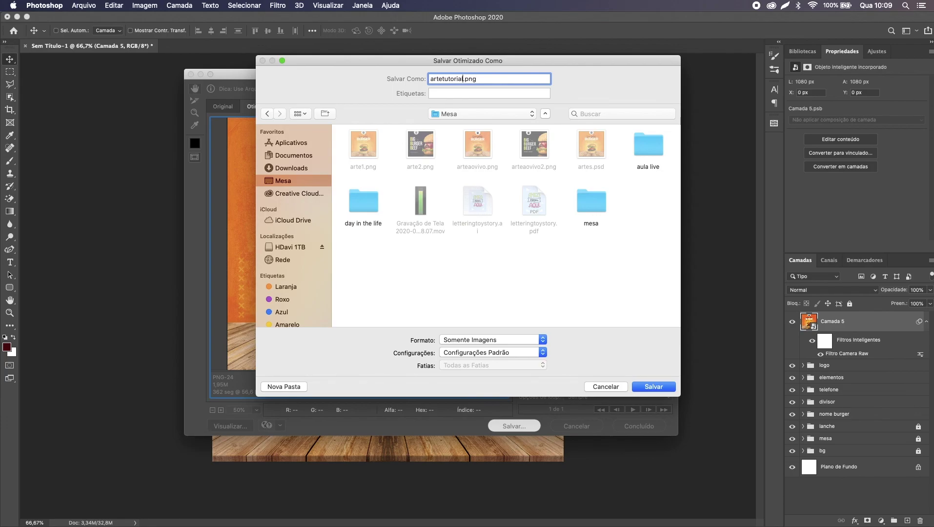
pyautogui.press('Return')
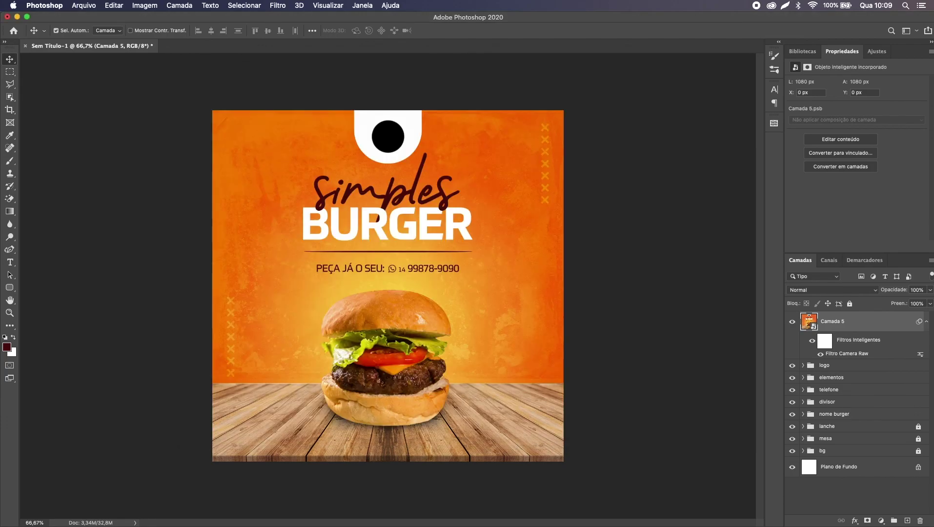
# Step: Preview artetutorial.png with Quick Look in the Finder's Mesa folder
pyautogui.press('super+Tab')
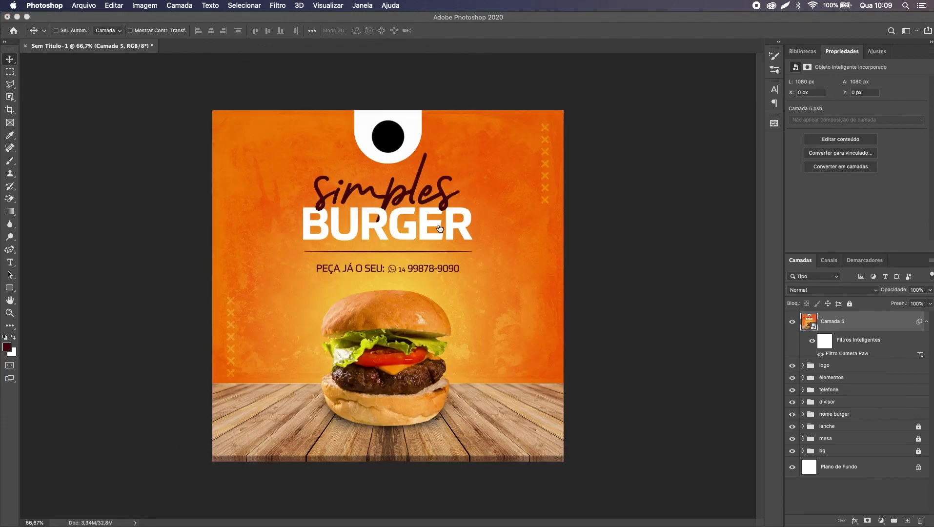
pyautogui.click(350, 196)
pyautogui.click(556, 229)
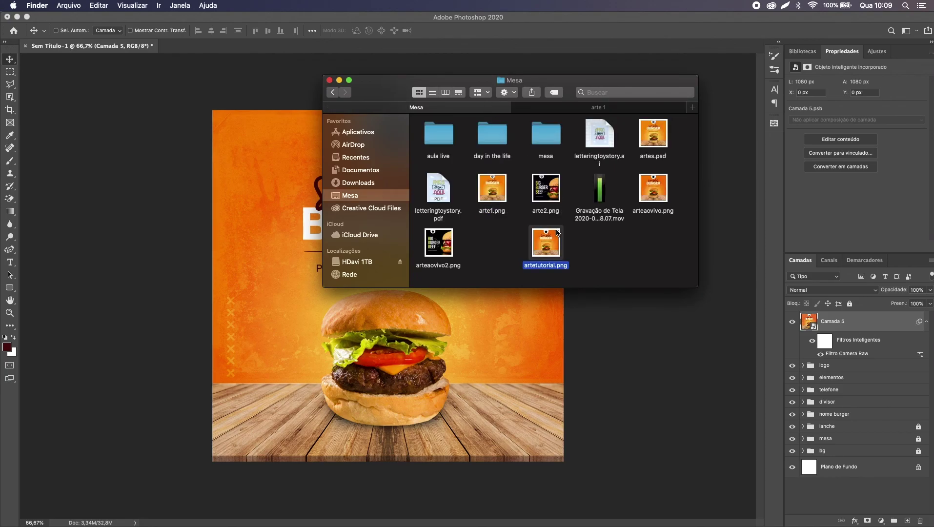
pyautogui.press('space')
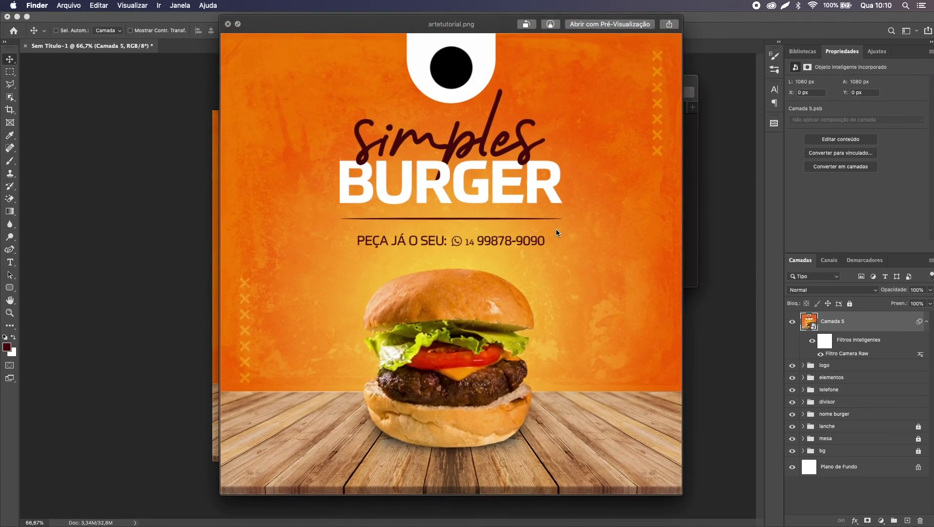